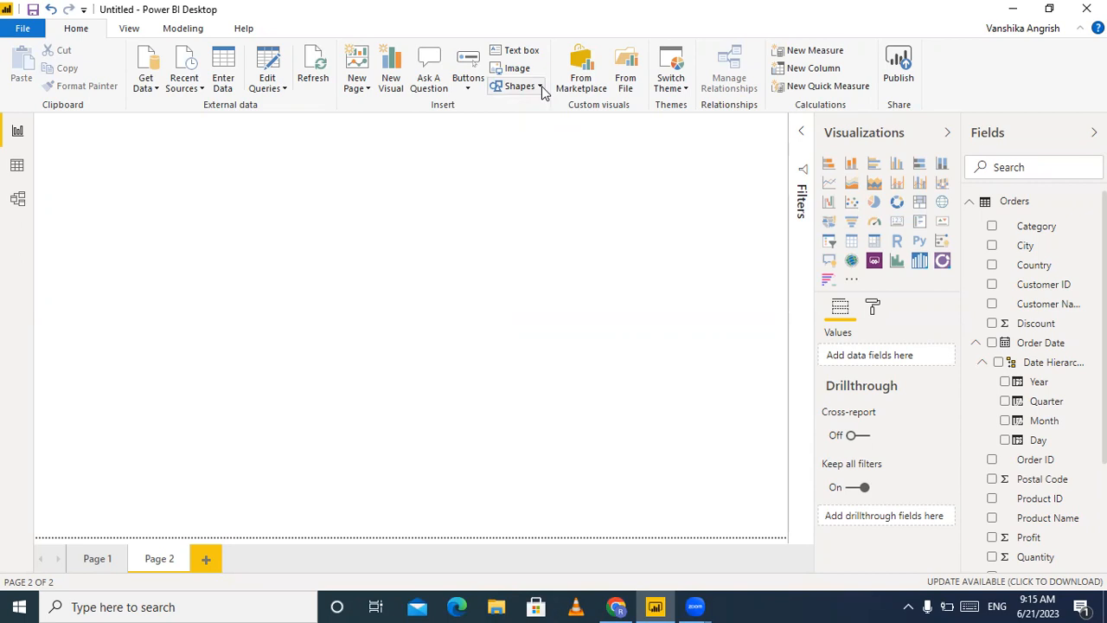
- Insert a rectangle shape on Page 2 and size it as a thin banner across the full width of the page top
{"action": "left_click", "coordinate": [541, 88]}
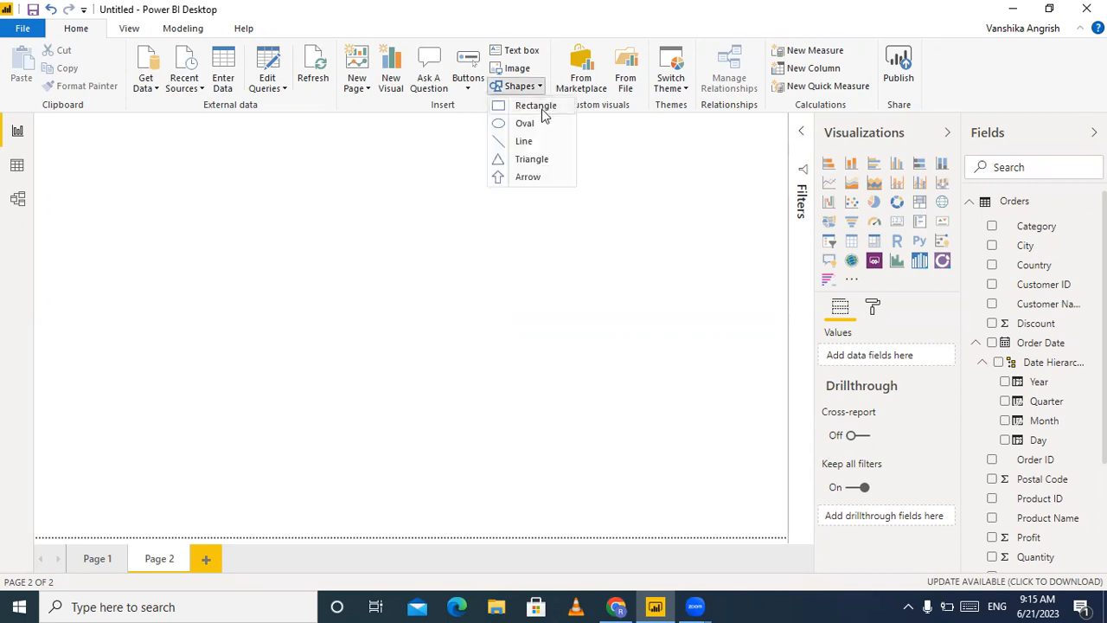
{"action": "left_click", "coordinate": [536, 105]}
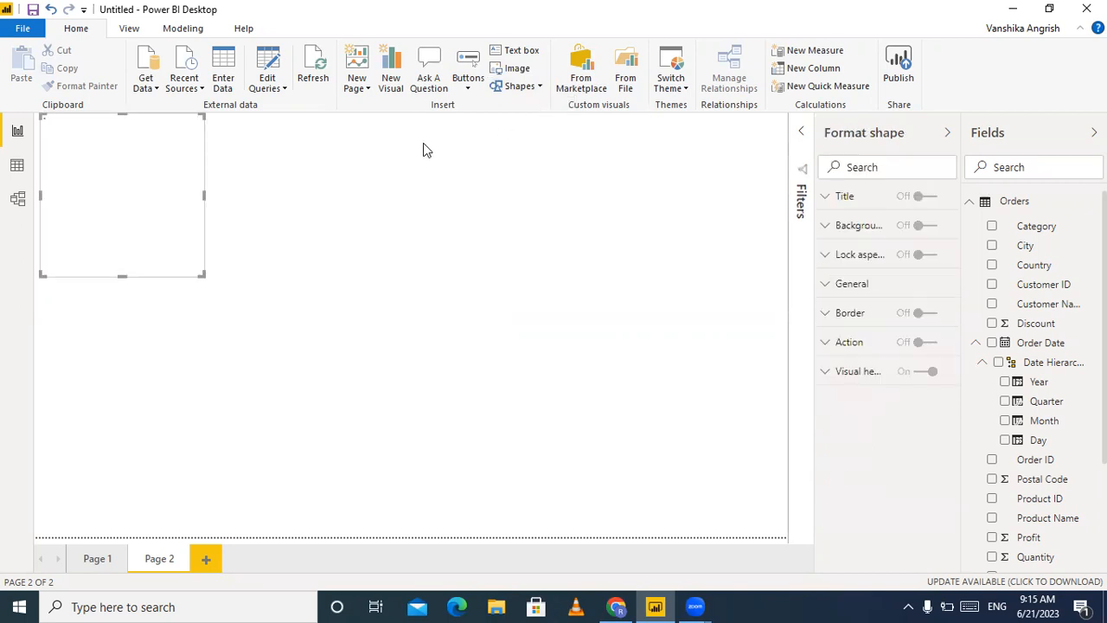
{"action": "left_click_drag", "start_coordinate": [206, 199], "coordinate": [837, 215]}
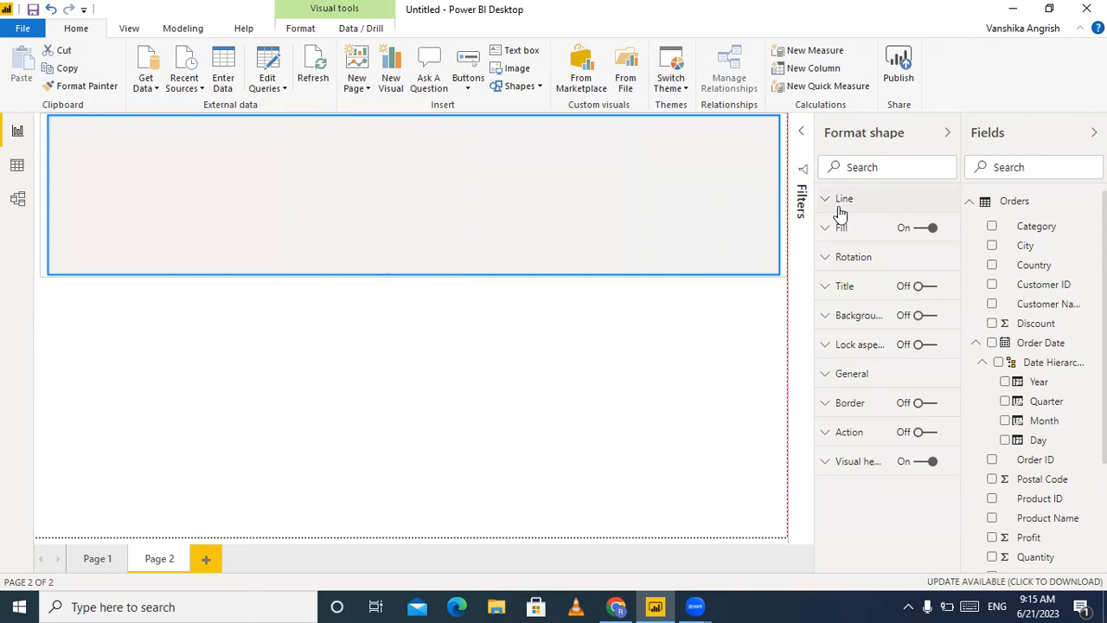
{"action": "left_click_drag", "start_coordinate": [413, 271], "coordinate": [444, 159]}
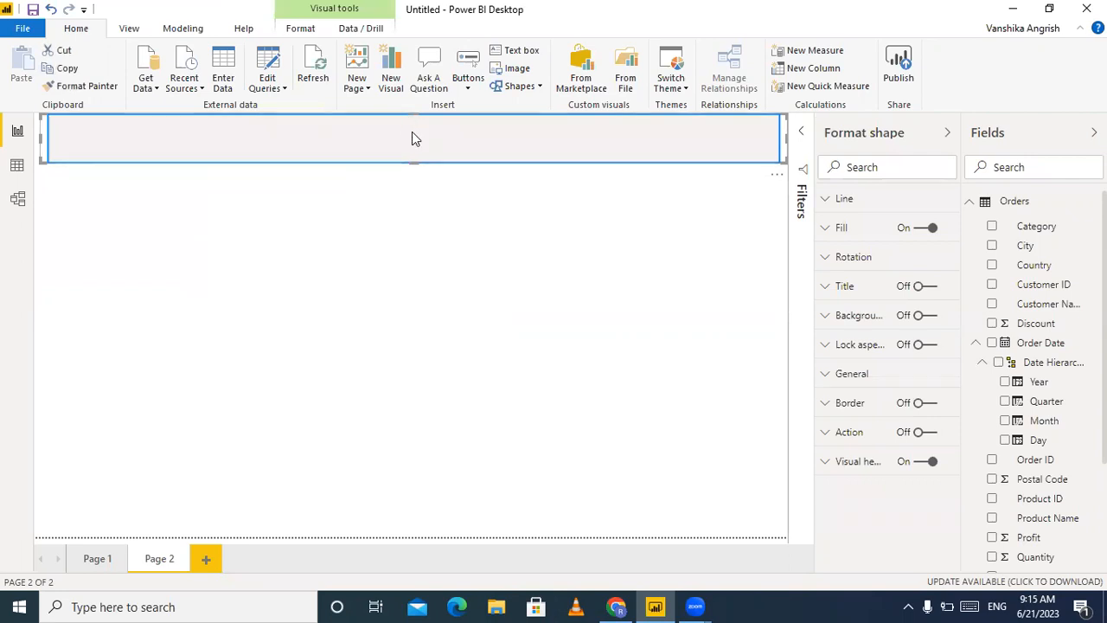
- Set the banner rectangle's line weight to 0 pt
{"action": "left_click", "coordinate": [828, 202]}
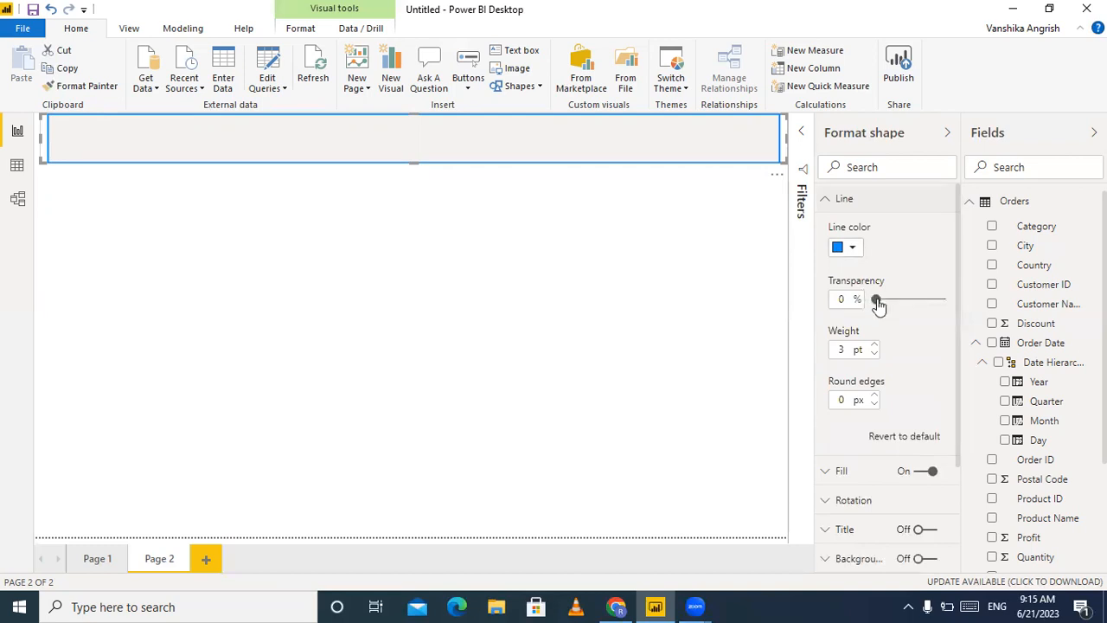
{"action": "left_click", "coordinate": [875, 354]}
{"action": "left_click", "coordinate": [874, 354]}
{"action": "left_click", "coordinate": [874, 353]}
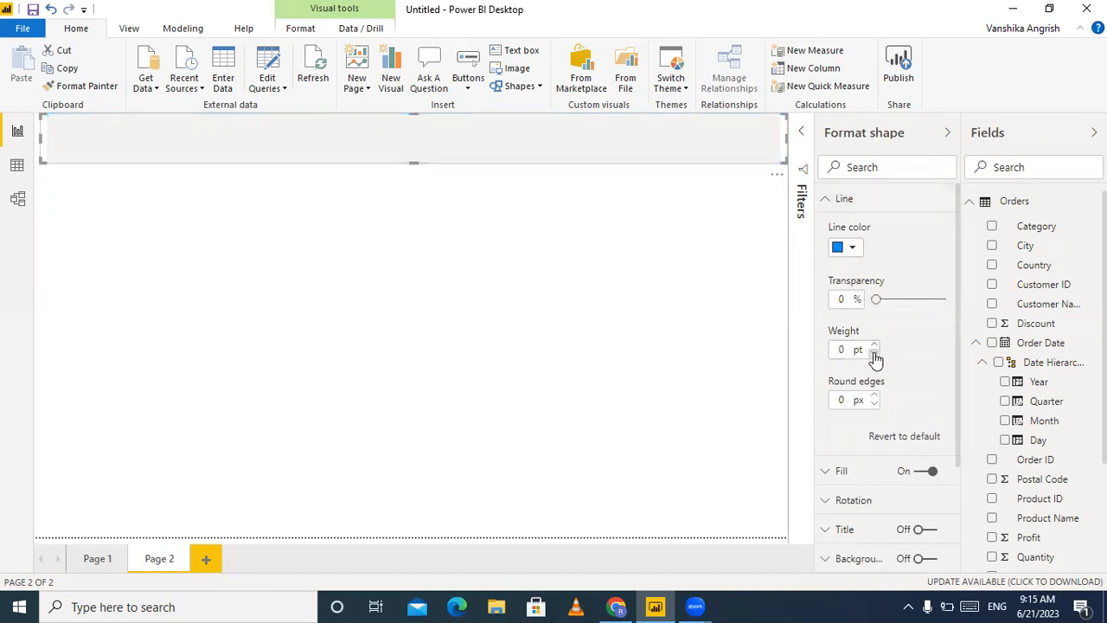
- Round the banner rectangle's edges to 28 px
{"action": "left_click", "coordinate": [875, 395]}
{"action": "left_click", "coordinate": [874, 395]}
{"action": "left_click", "coordinate": [875, 395]}
{"action": "left_click", "coordinate": [874, 395]}
{"action": "left_click", "coordinate": [875, 395]}
{"action": "left_click", "coordinate": [875, 395]}
{"action": "left_click", "coordinate": [874, 396]}
{"action": "left_click", "coordinate": [875, 396]}
- Fill the banner rectangle with a light yellow theme color and set the fill transparency to 68%
{"action": "scroll", "coordinate": [903, 486], "scroll_direction": "down", "scroll_amount": 1}
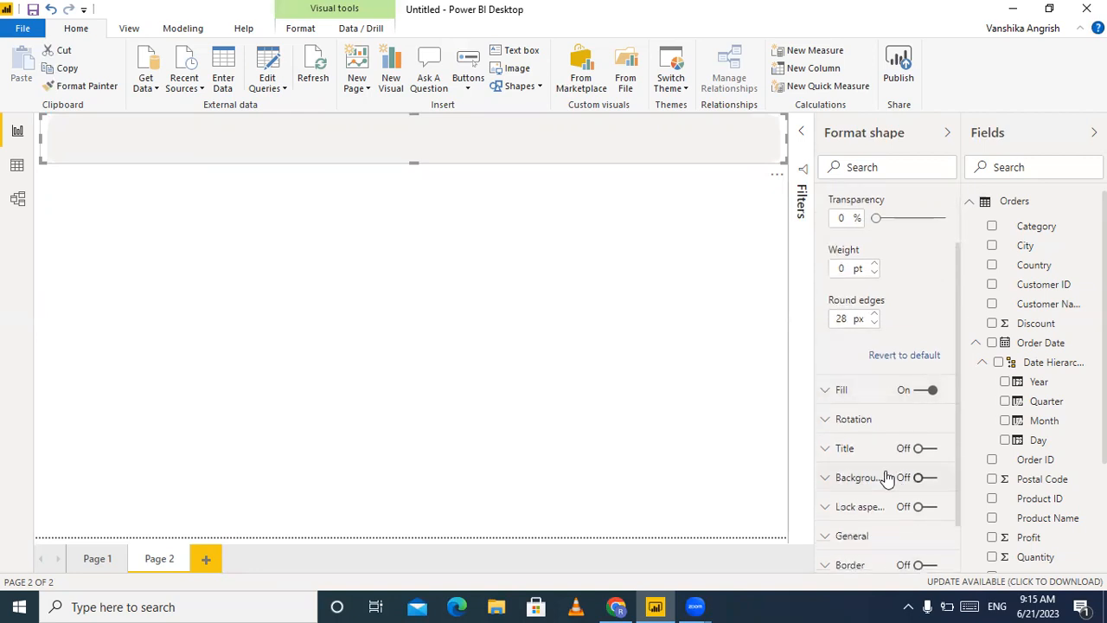
{"action": "left_click", "coordinate": [827, 392]}
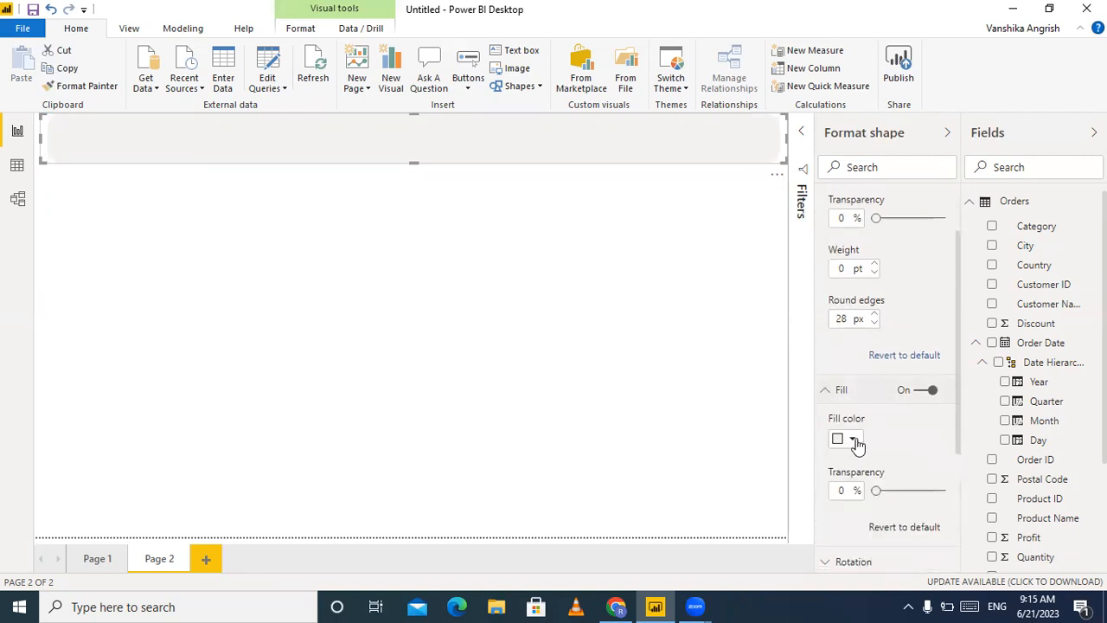
{"action": "left_click", "coordinate": [854, 441]}
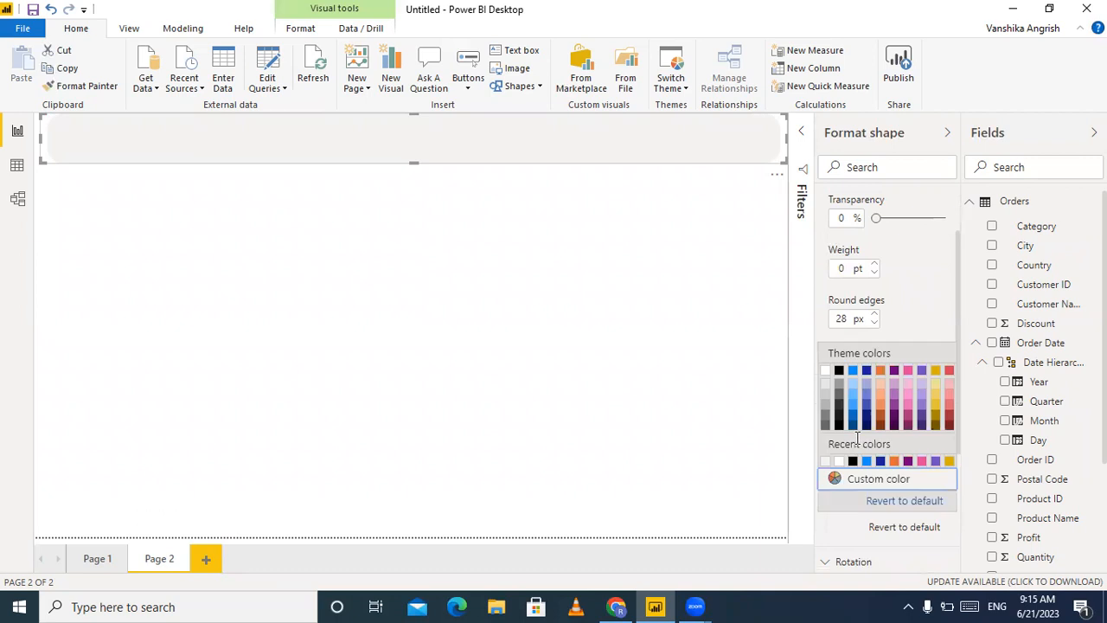
{"action": "left_click", "coordinate": [936, 387]}
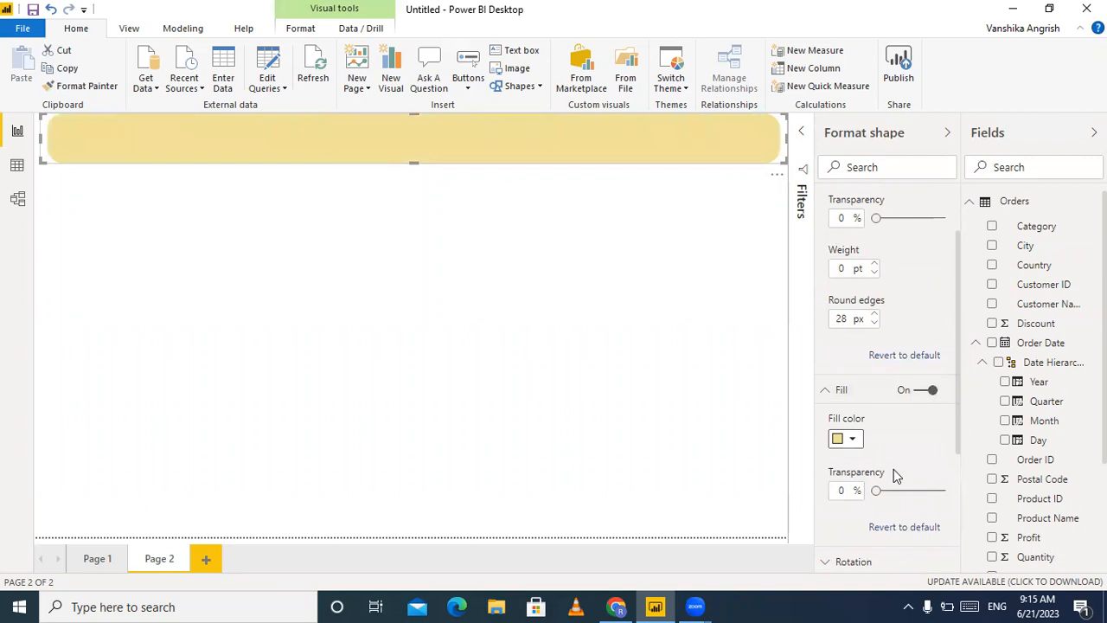
{"action": "left_click_drag", "start_coordinate": [878, 493], "coordinate": [918, 495]}
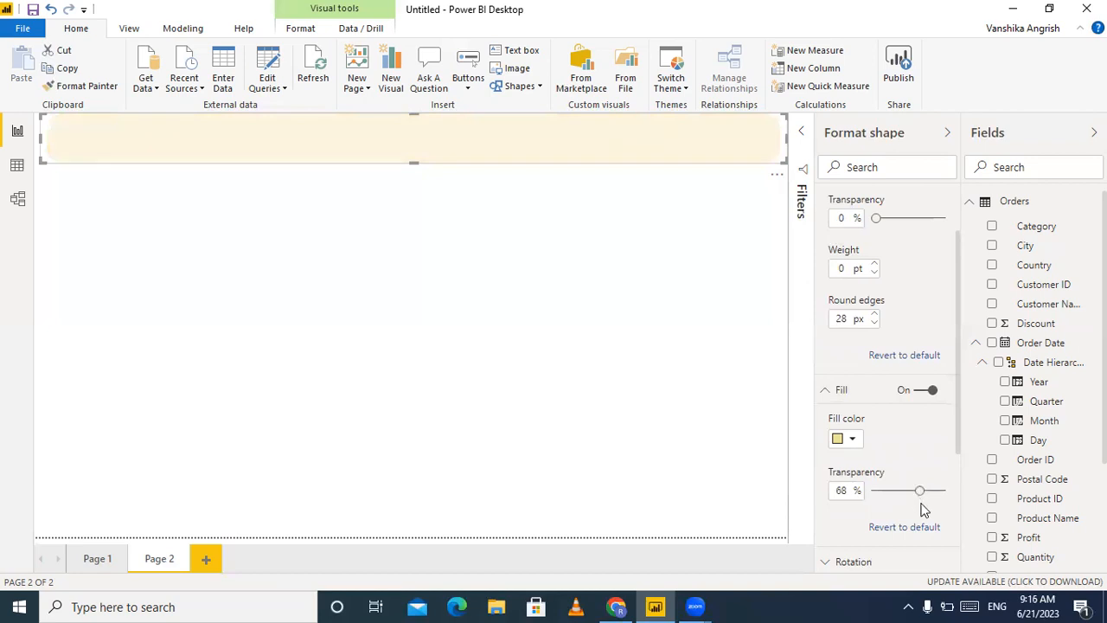
- Turn on the border for the banner rectangle and deselect the shape
{"action": "scroll", "coordinate": [922, 507], "scroll_direction": "down", "scroll_amount": 1}
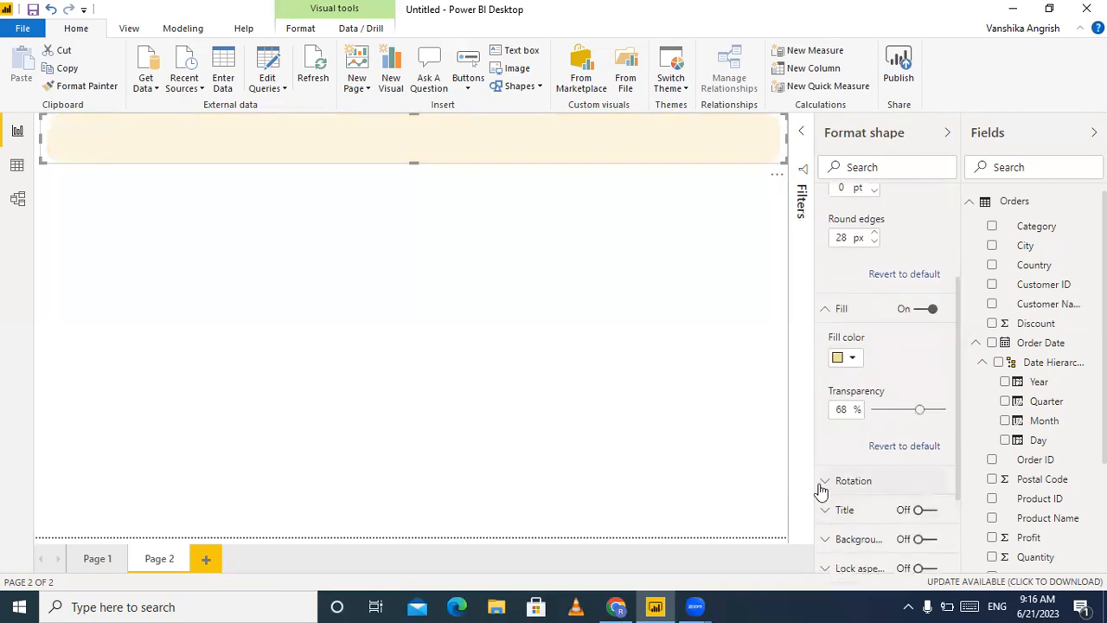
{"action": "scroll", "coordinate": [892, 495], "scroll_direction": "down", "scroll_amount": 1}
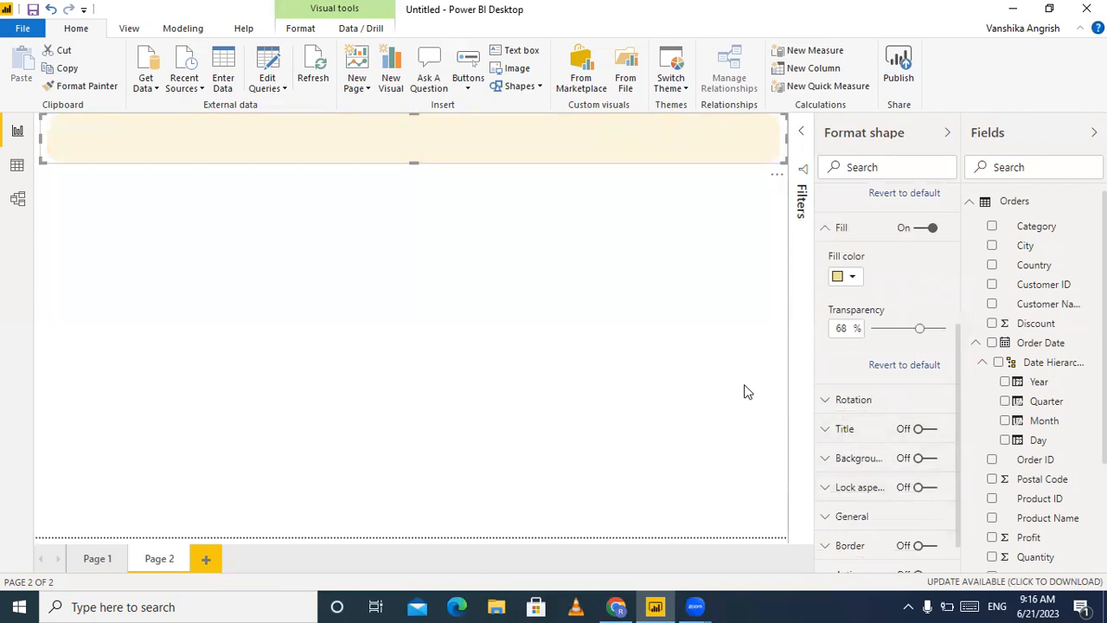
{"action": "left_click", "coordinate": [701, 361]}
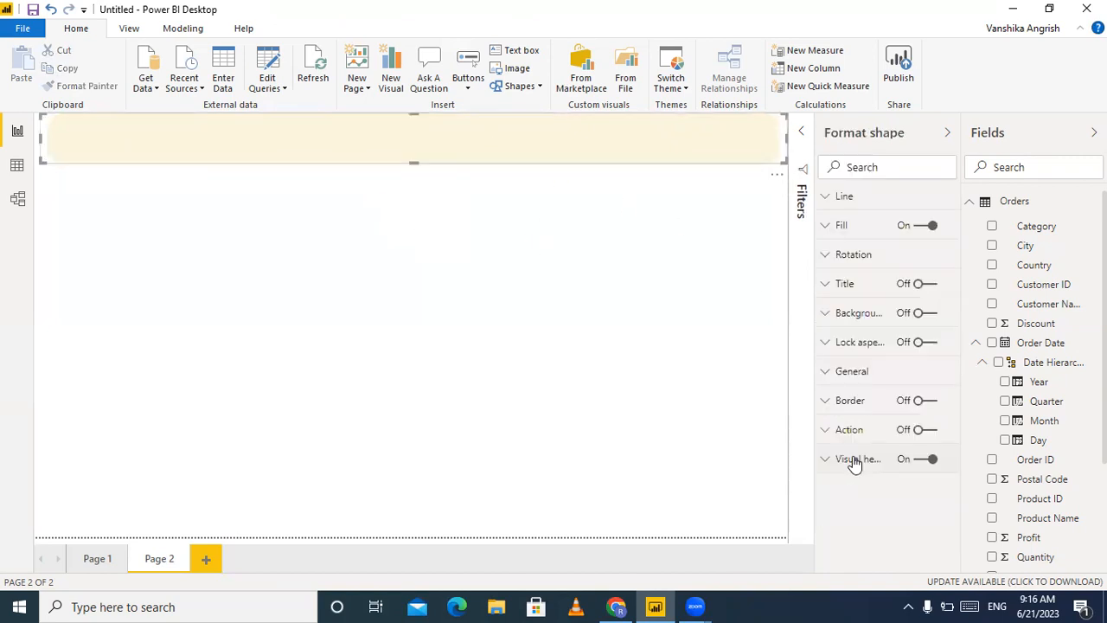
{"action": "left_click", "coordinate": [937, 405]}
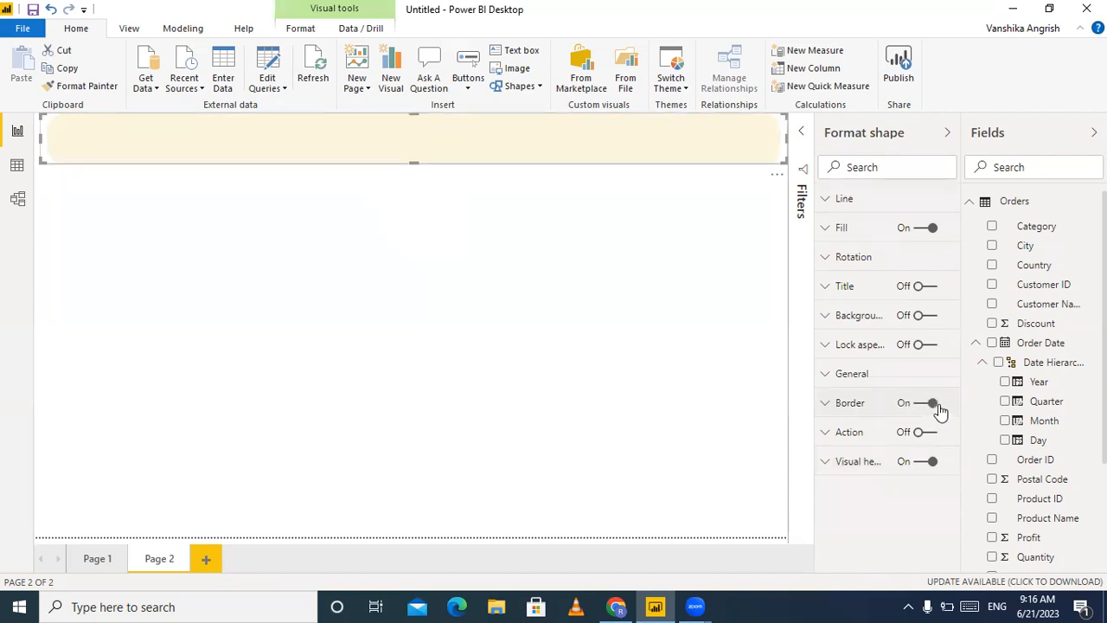
{"action": "left_click", "coordinate": [659, 271]}
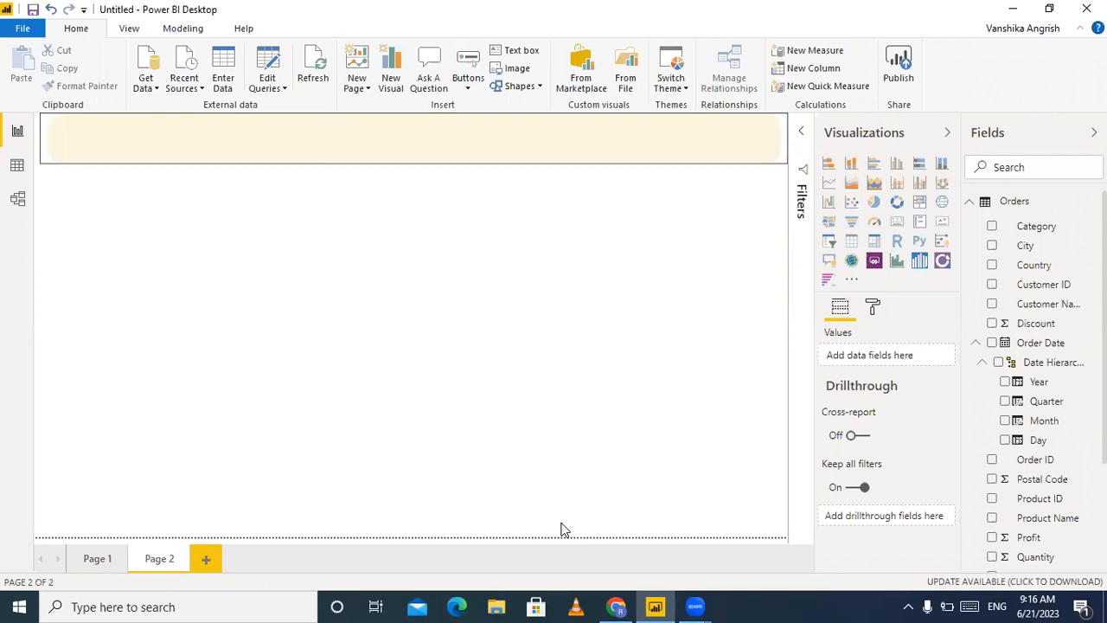
- Insert a text box containing the title "Sales Dashboard"
{"action": "left_click", "coordinate": [516, 51]}
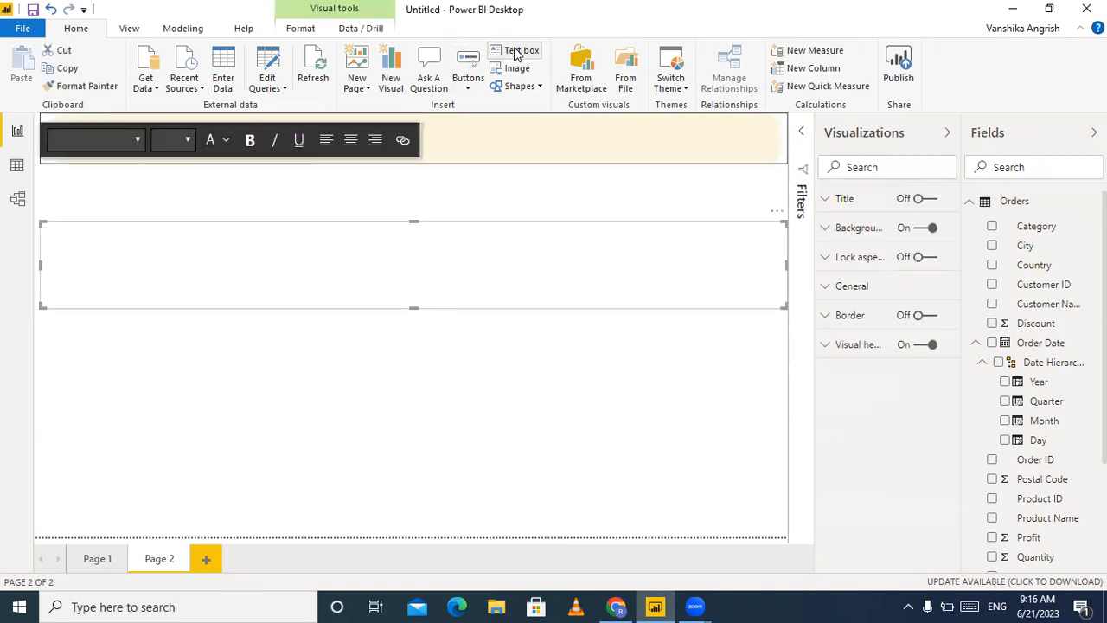
{"action": "left_click", "coordinate": [165, 240]}
{"action": "type", "text": "s Dashboard"}
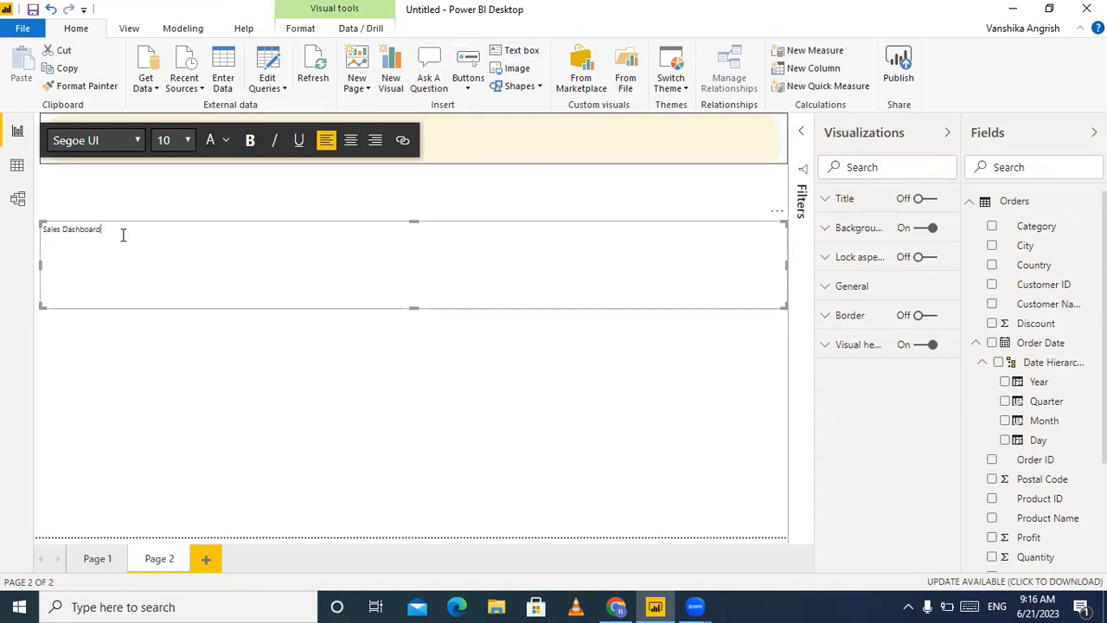
- Try to set the font size of the "Sales Dashboard" text to 44
{"action": "left_click_drag", "start_coordinate": [103, 232], "coordinate": [39, 235]}
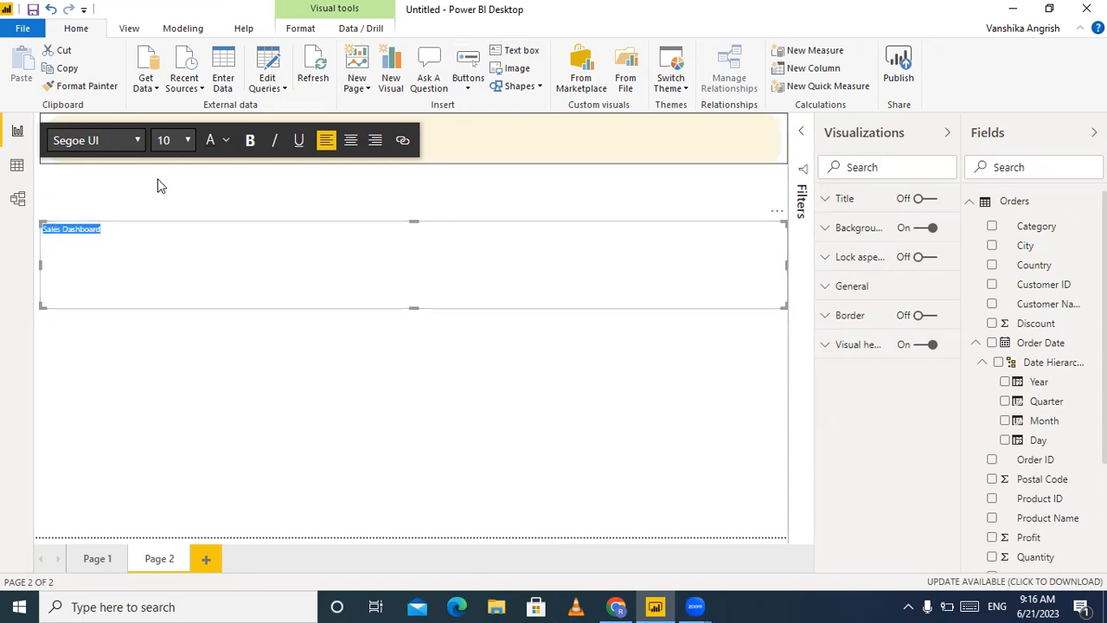
{"action": "left_click", "coordinate": [183, 147]}
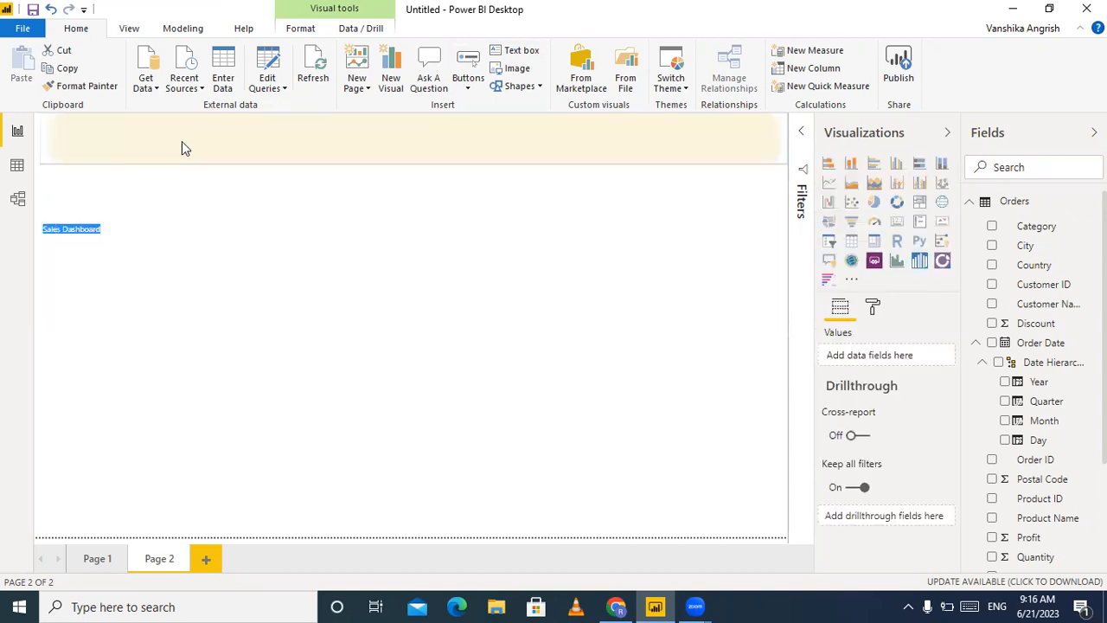
{"action": "left_click", "coordinate": [86, 242]}
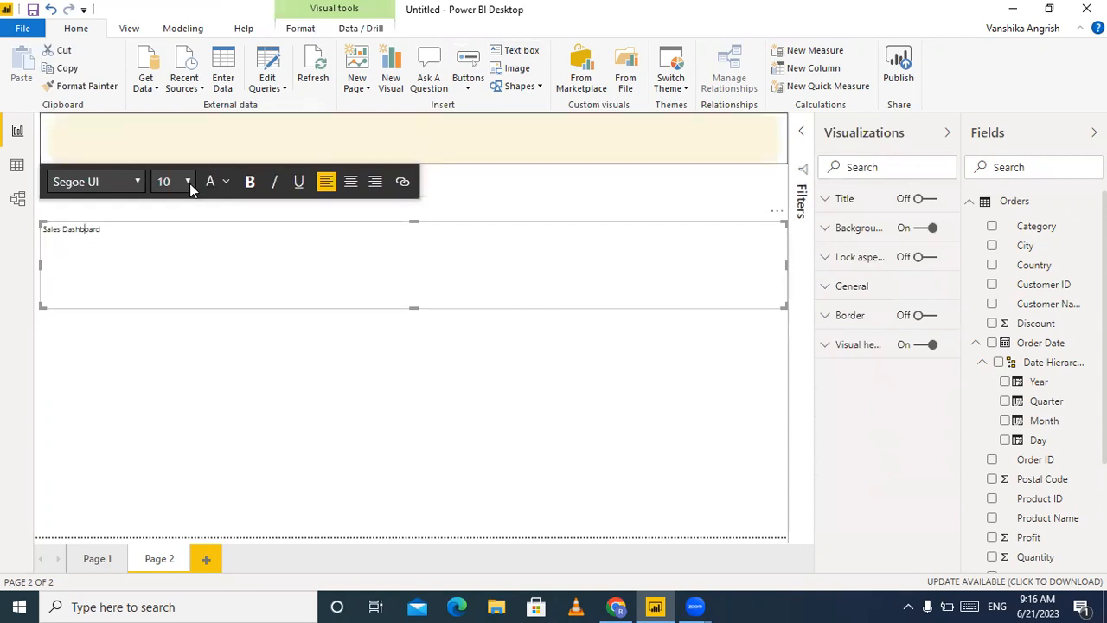
{"action": "left_click", "coordinate": [189, 181]}
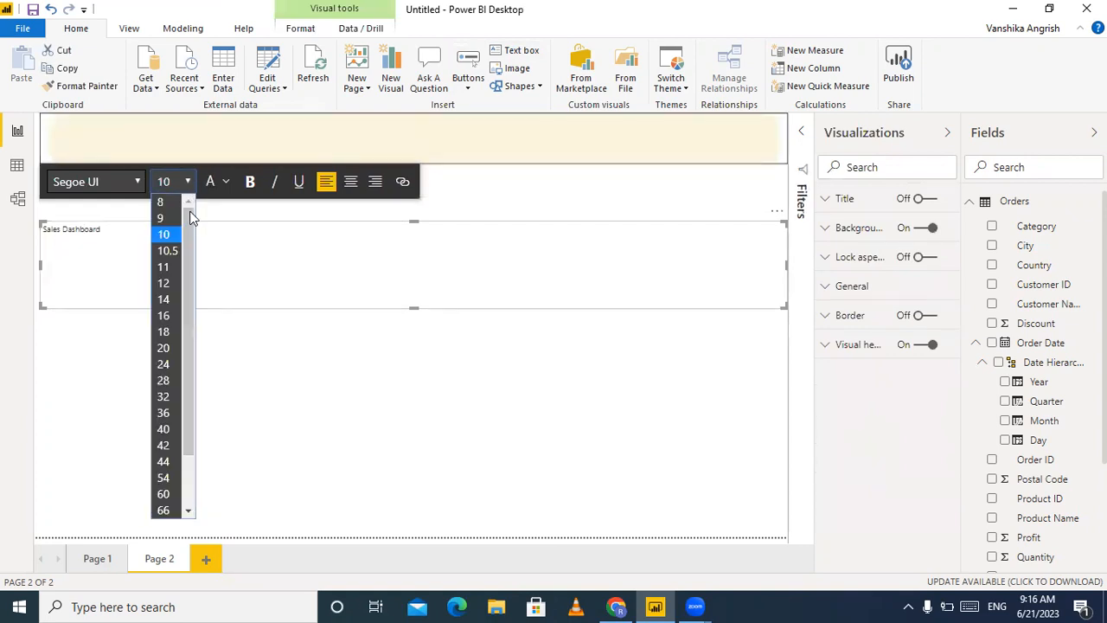
{"action": "left_click", "coordinate": [164, 465]}
{"action": "left_click_drag", "start_coordinate": [112, 260], "coordinate": [41, 267]}
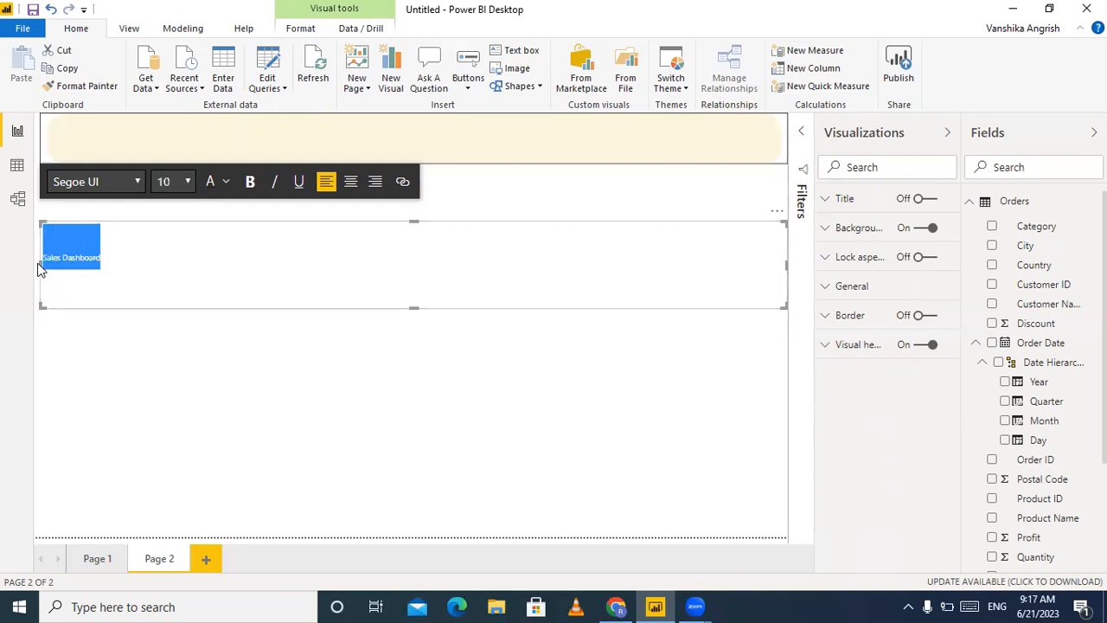
{"action": "left_click", "coordinate": [184, 184]}
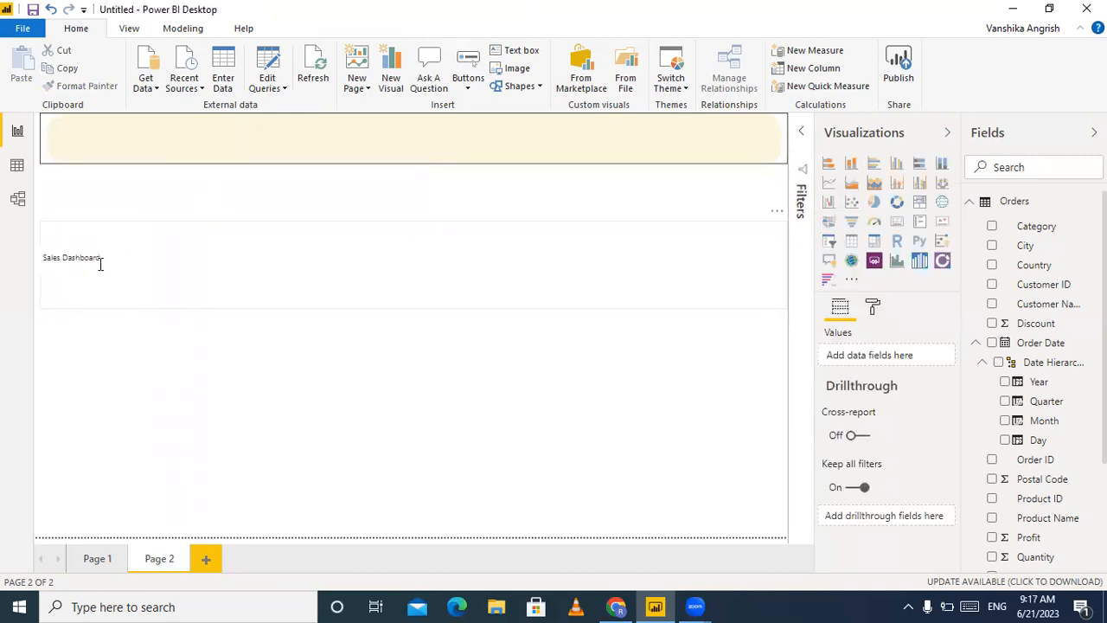
{"action": "left_click_drag", "start_coordinate": [112, 256], "coordinate": [10, 262]}
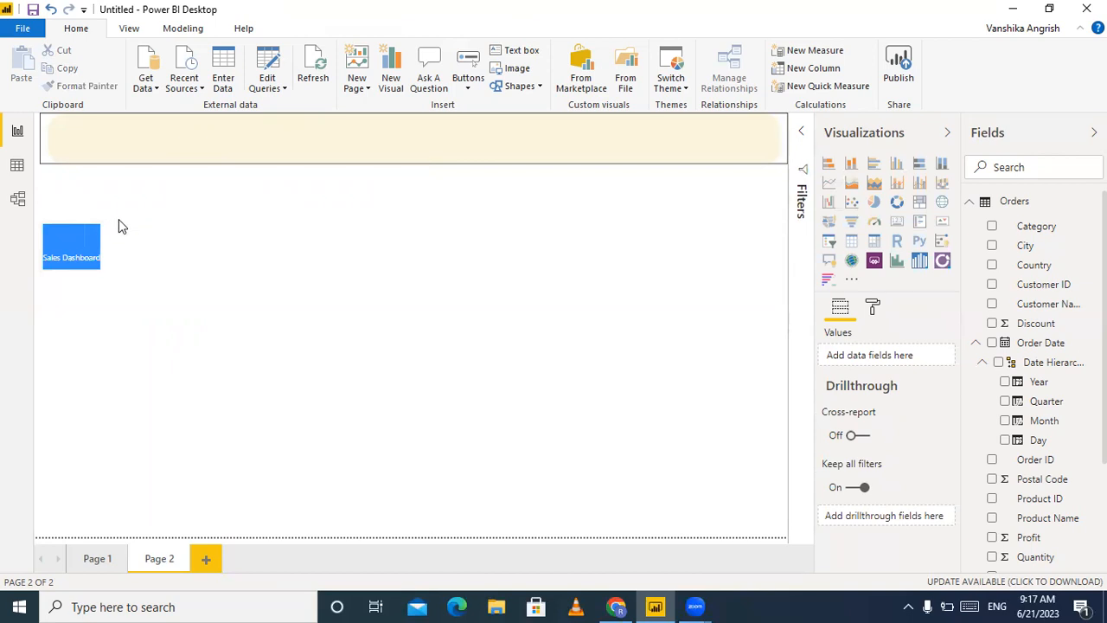
- Format the whole "Sales Dashboard" title with font size 44, center alignment and bold
{"action": "left_click", "coordinate": [114, 244]}
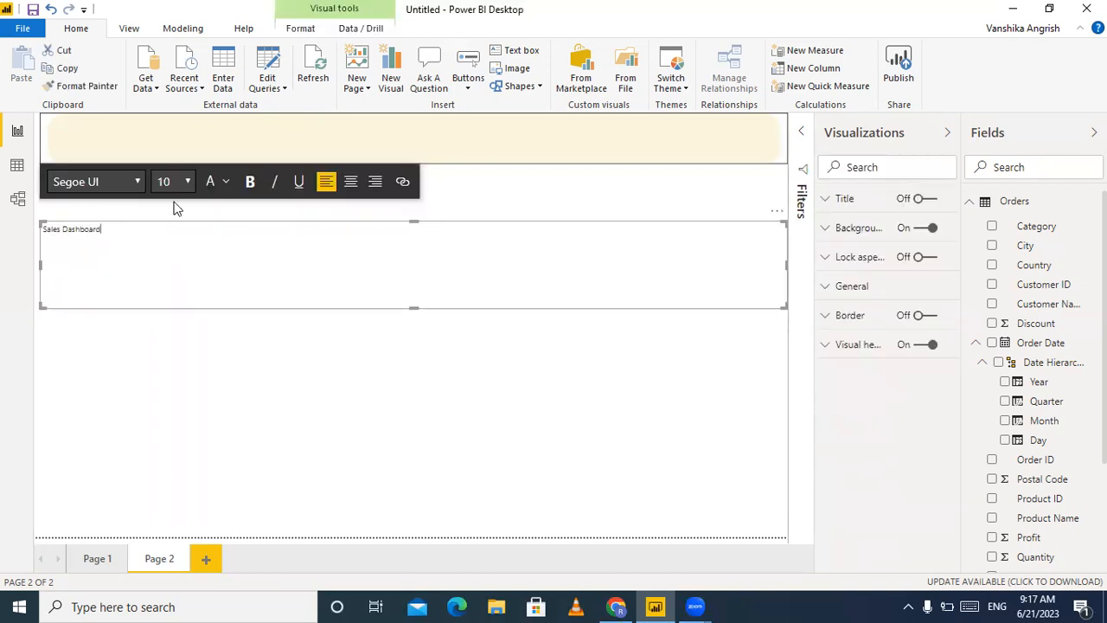
{"action": "left_click_drag", "start_coordinate": [103, 228], "coordinate": [24, 236]}
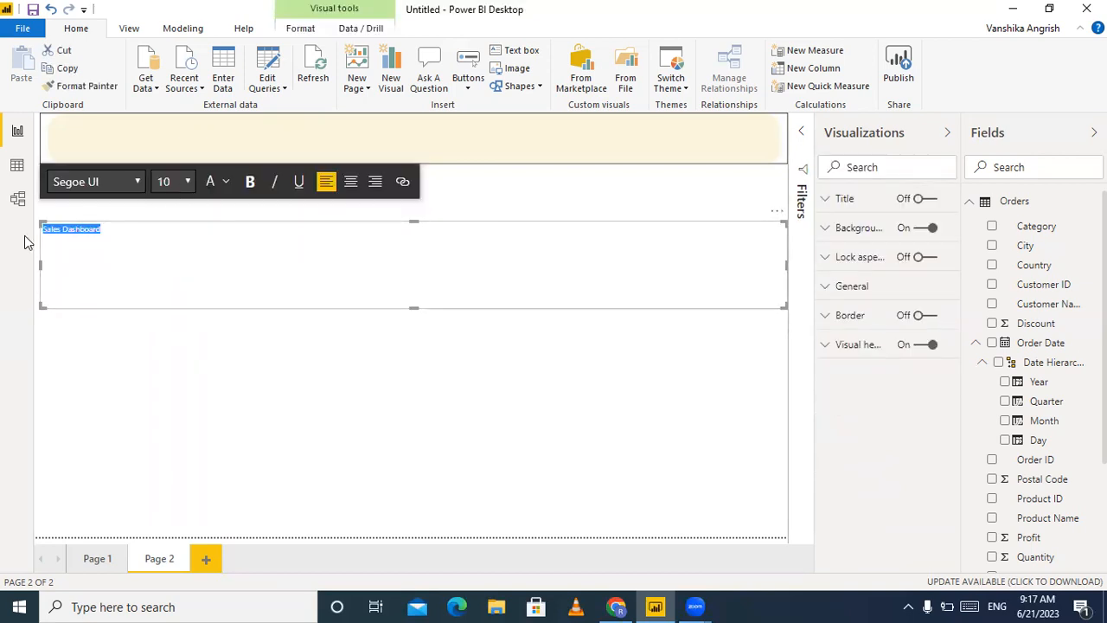
{"action": "left_click", "coordinate": [187, 183]}
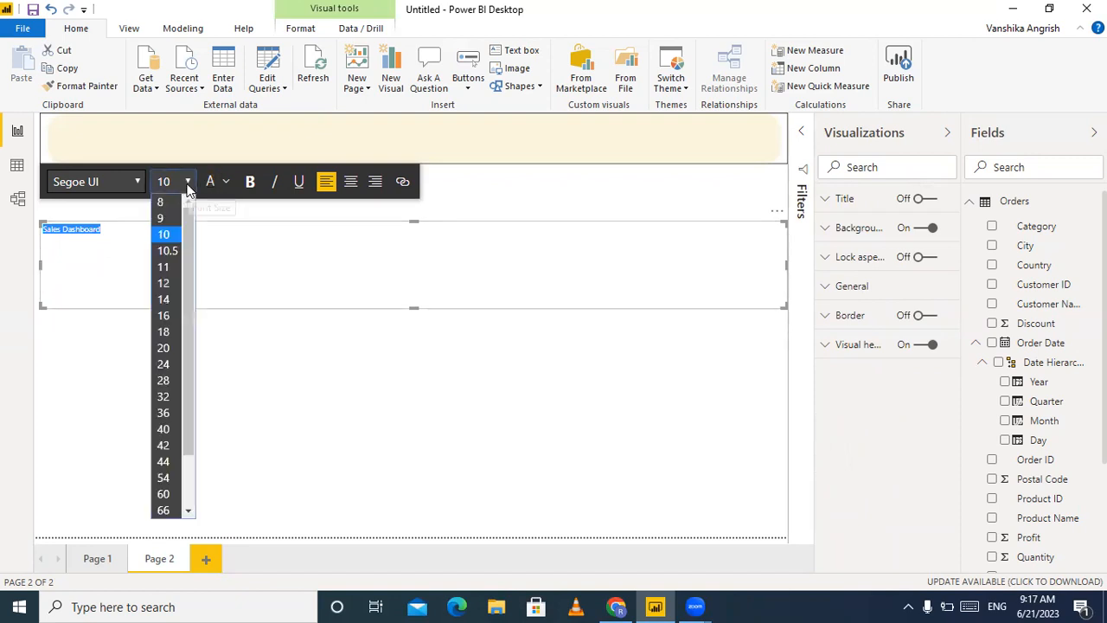
{"action": "left_click", "coordinate": [165, 462]}
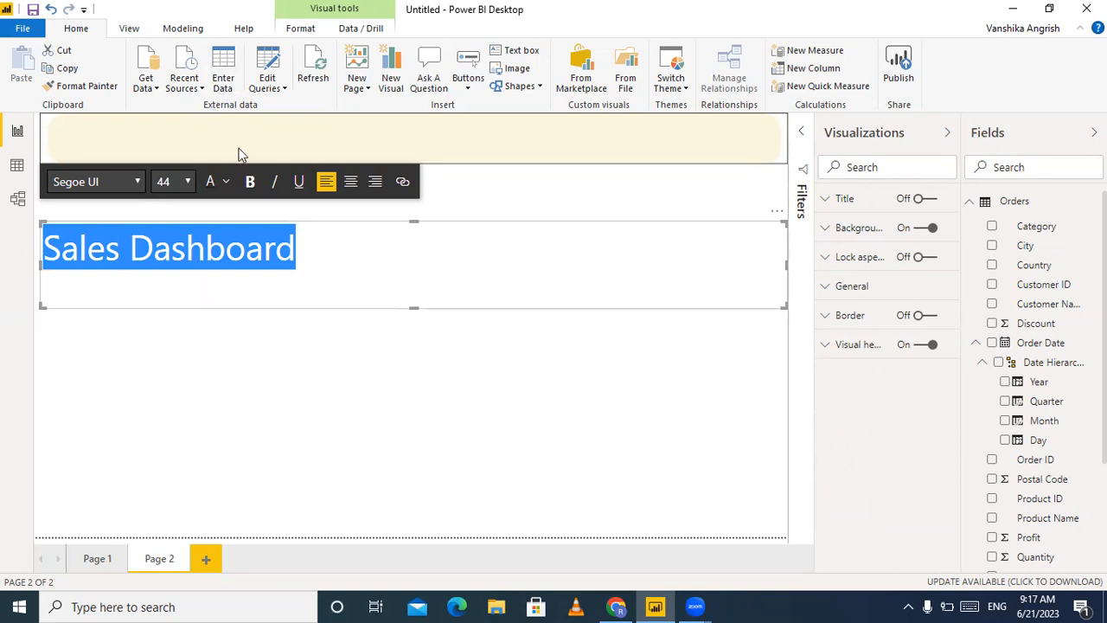
{"action": "left_click", "coordinate": [350, 183]}
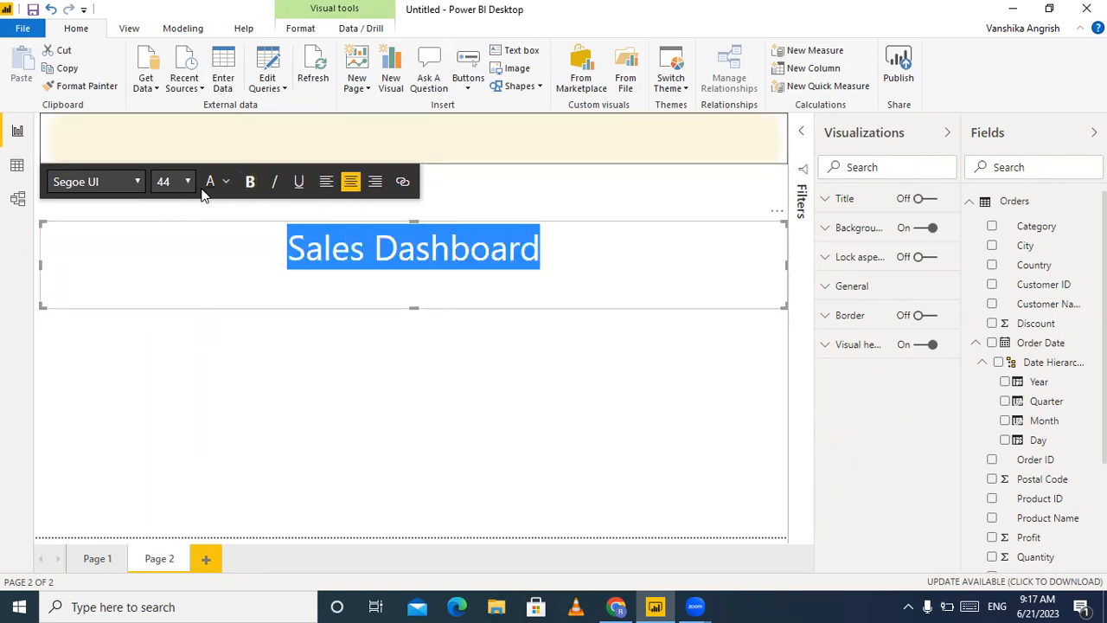
{"action": "left_click", "coordinate": [249, 182]}
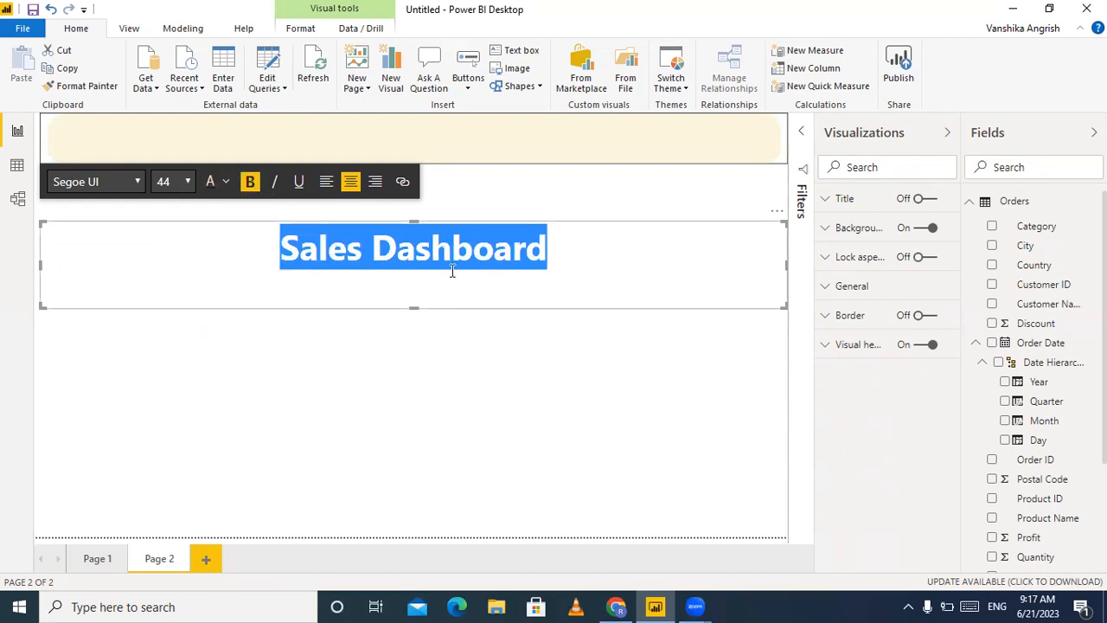
{"action": "left_click", "coordinate": [595, 344]}
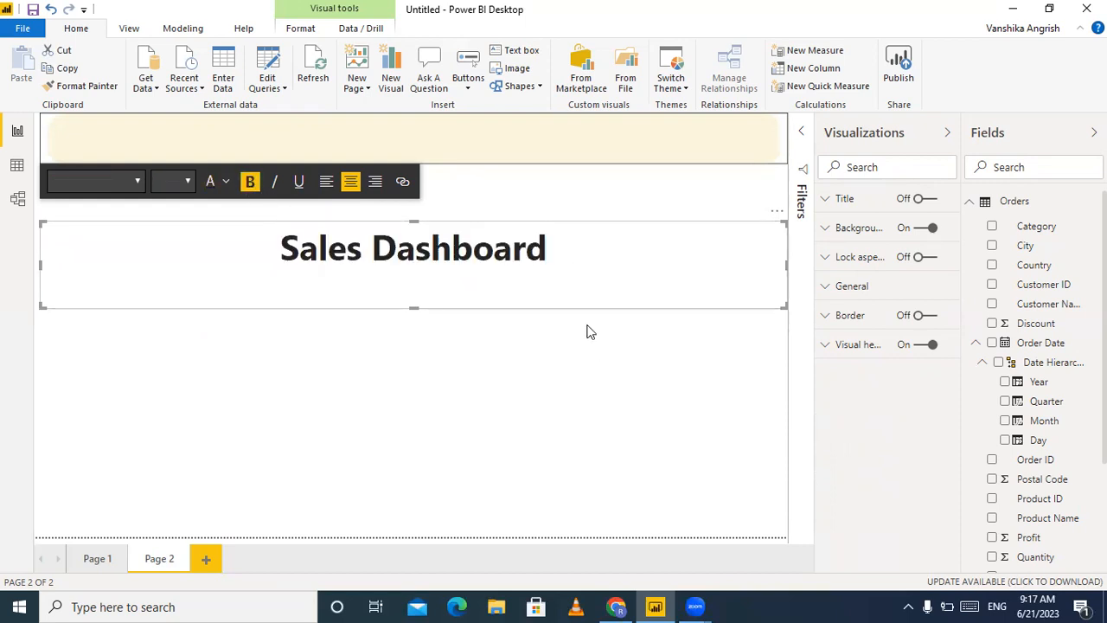
- Shrink the title text box to fit its text and move it onto the middle of the yellow banner
{"action": "left_click", "coordinate": [787, 307]}
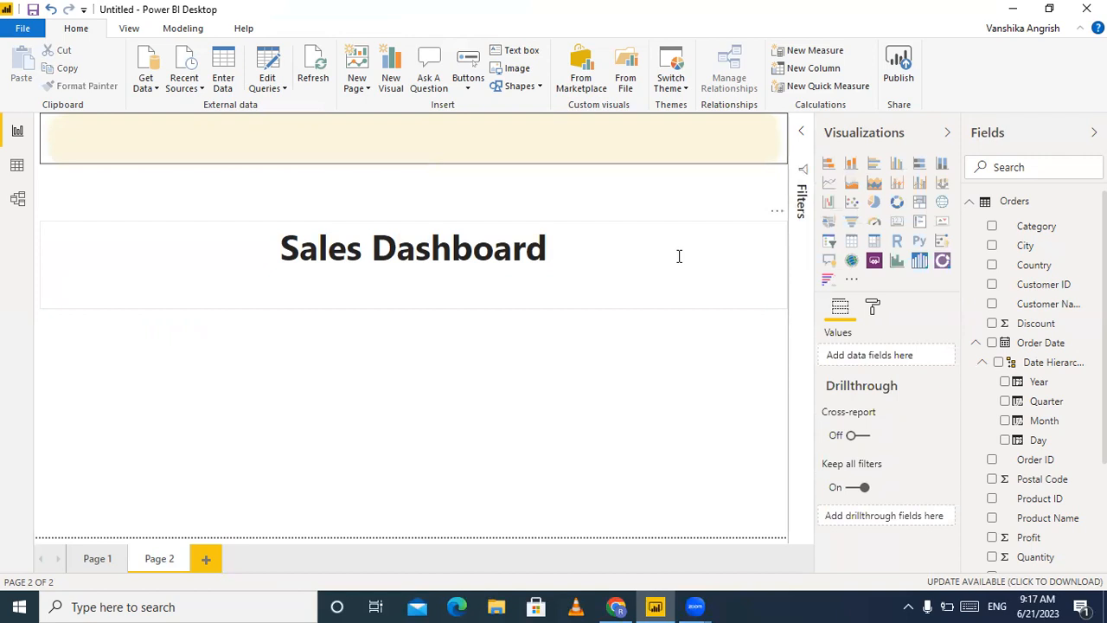
{"action": "left_click", "coordinate": [782, 305]}
{"action": "left_click_drag", "start_coordinate": [782, 306], "coordinate": [350, 271]}
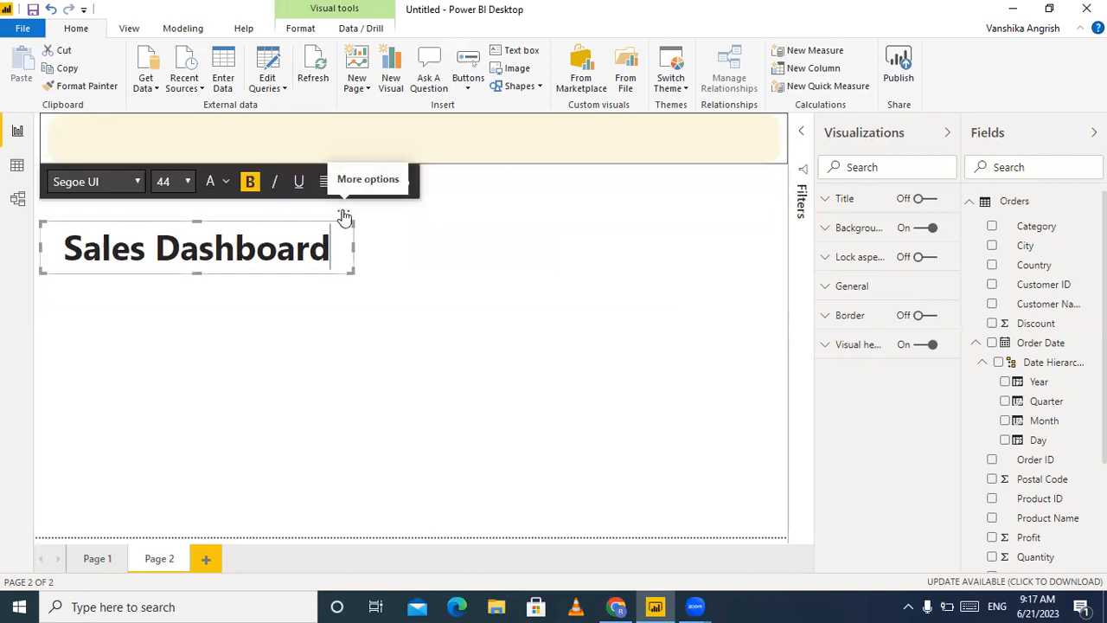
{"action": "left_click_drag", "start_coordinate": [346, 217], "coordinate": [568, 107]}
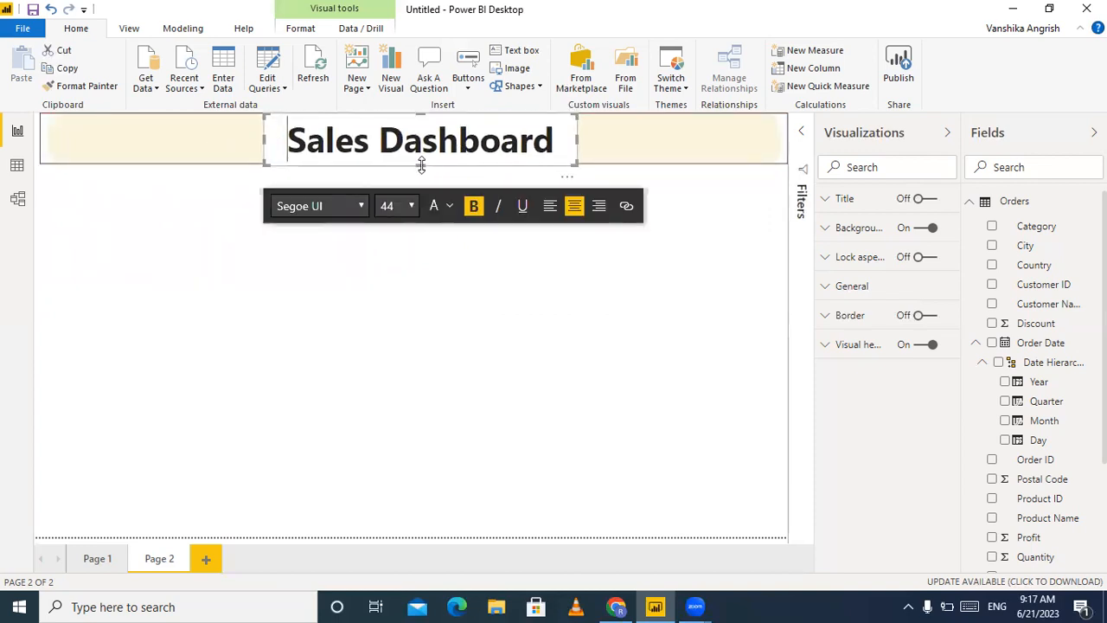
- Fill the title text box background with the gold theme color at 91% transparency
{"action": "left_click_drag", "start_coordinate": [421, 166], "coordinate": [425, 165]}
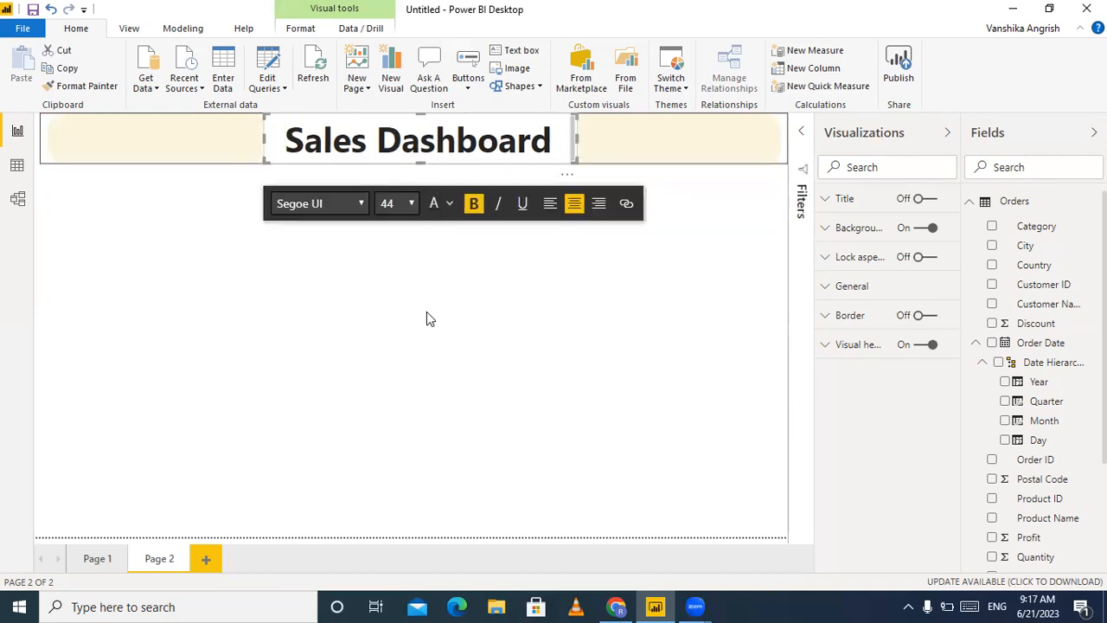
{"action": "left_click", "coordinate": [283, 140]}
{"action": "left_click", "coordinate": [825, 228]}
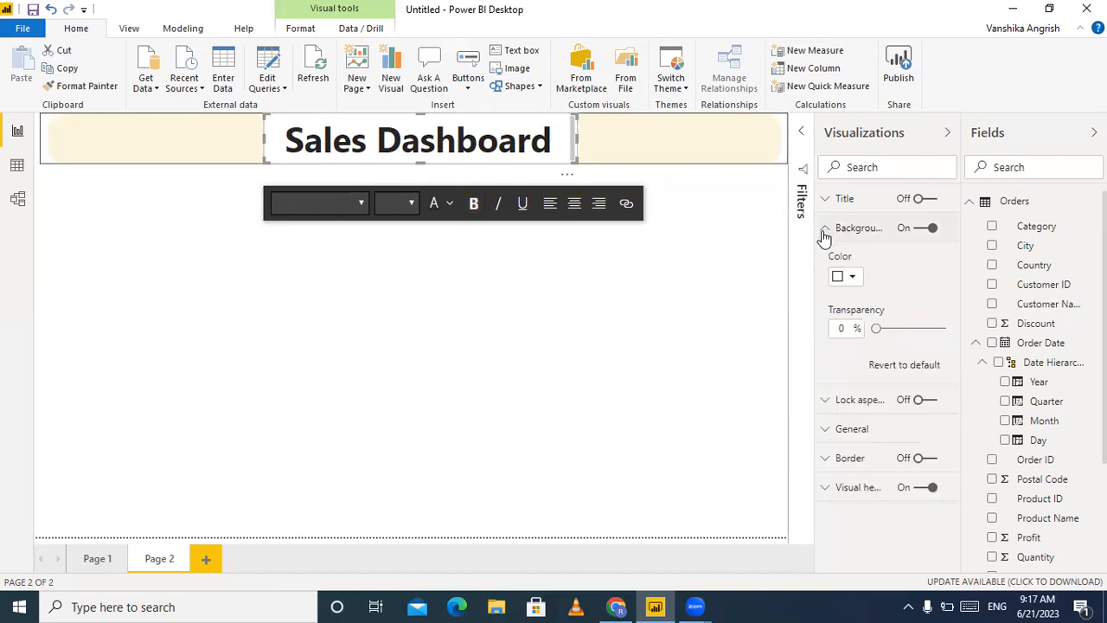
{"action": "left_click", "coordinate": [854, 281]}
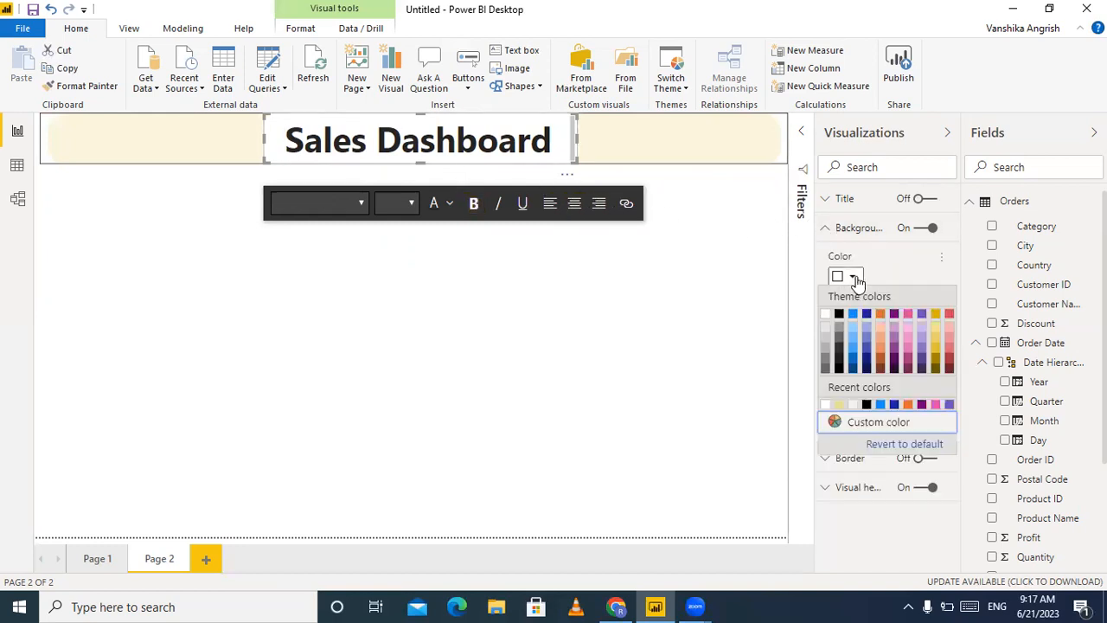
{"action": "left_click", "coordinate": [935, 314]}
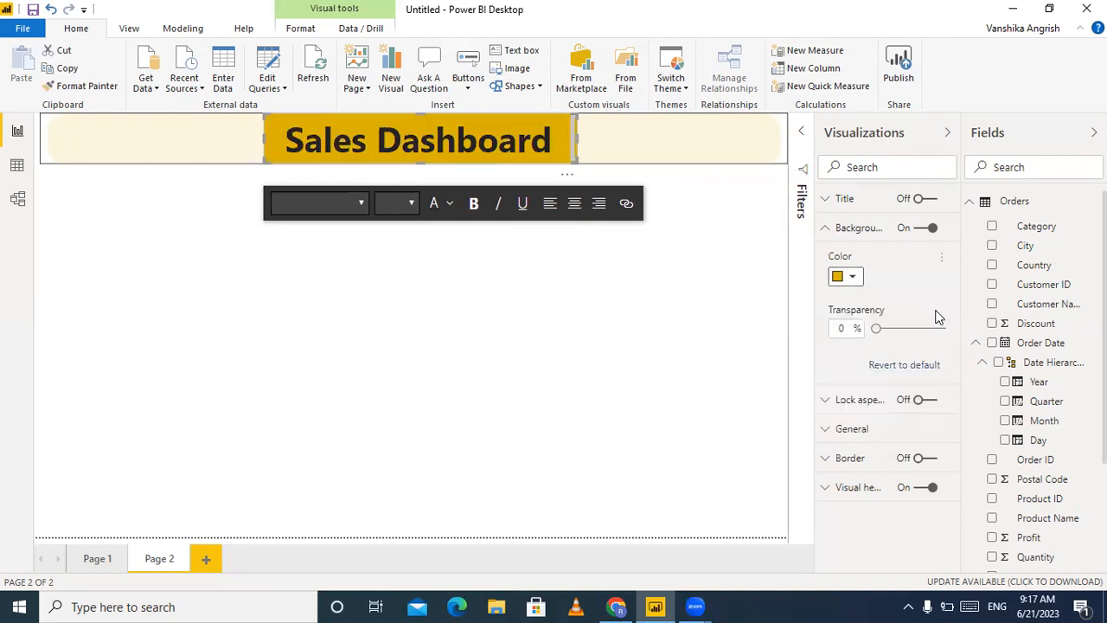
{"action": "left_click_drag", "start_coordinate": [876, 329], "coordinate": [937, 337]}
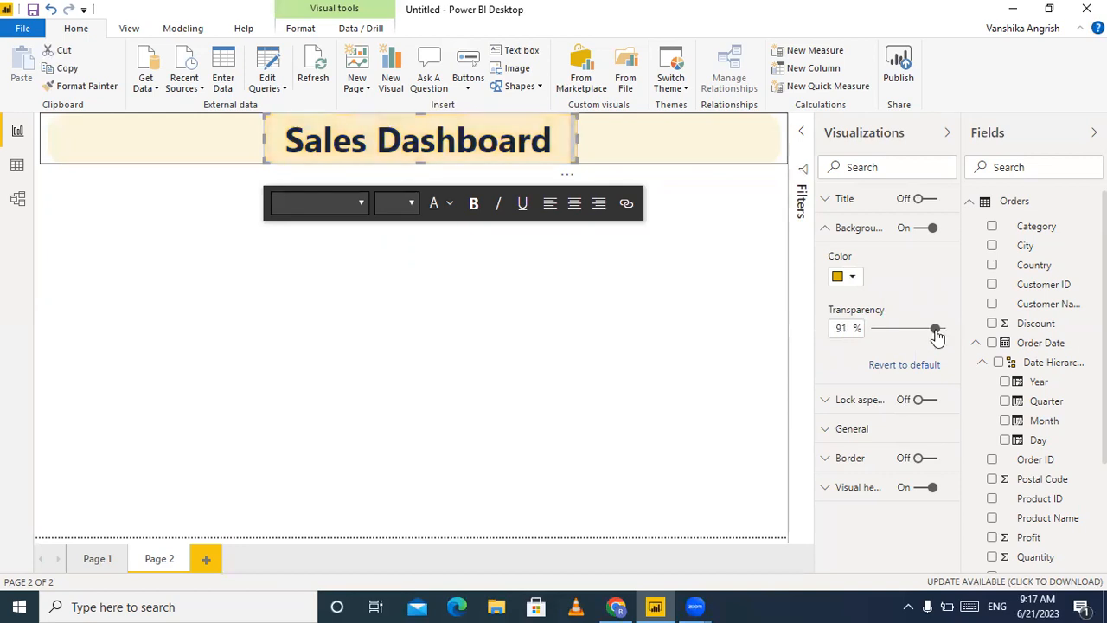
- Try to change the "Sales Dashboard" title's font color to white
{"action": "left_click_drag", "start_coordinate": [557, 134], "coordinate": [33, 160]}
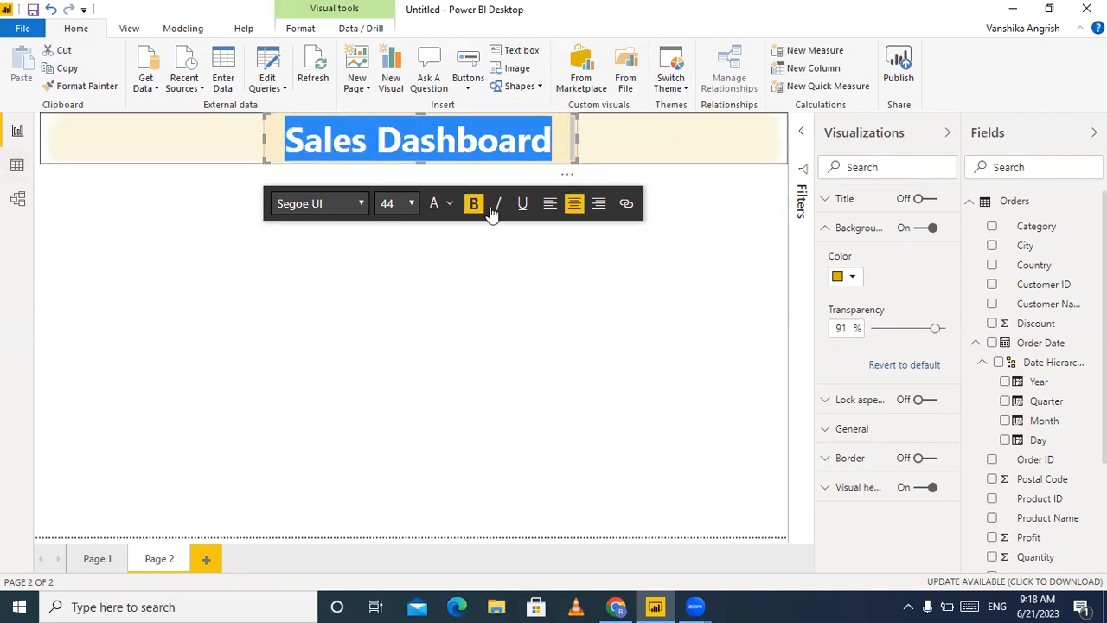
{"action": "left_click", "coordinate": [449, 205]}
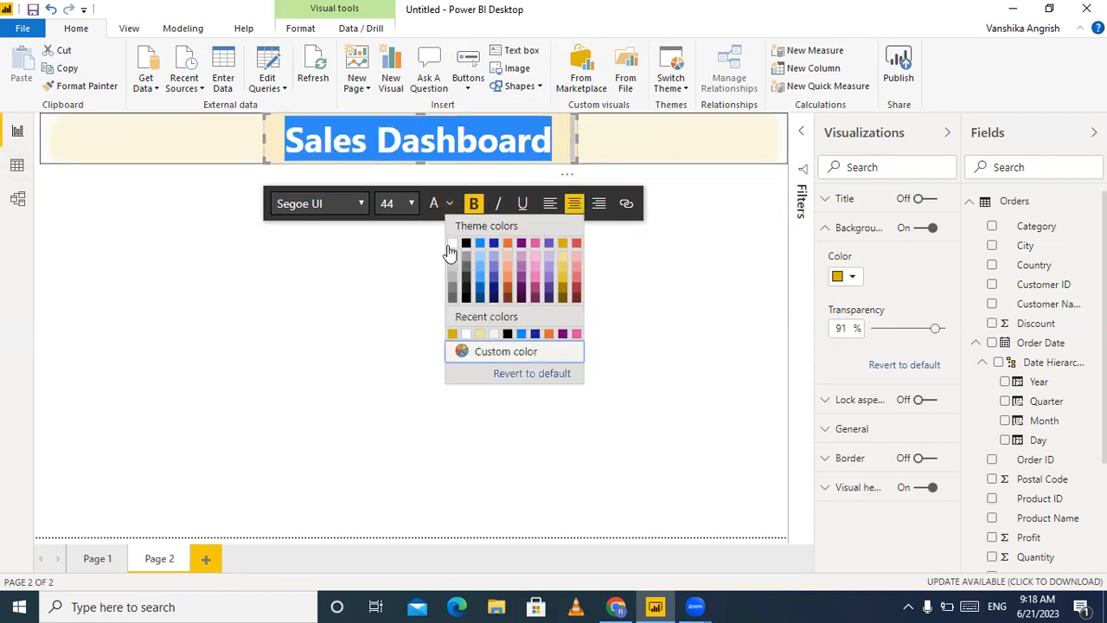
{"action": "left_click", "coordinate": [449, 251]}
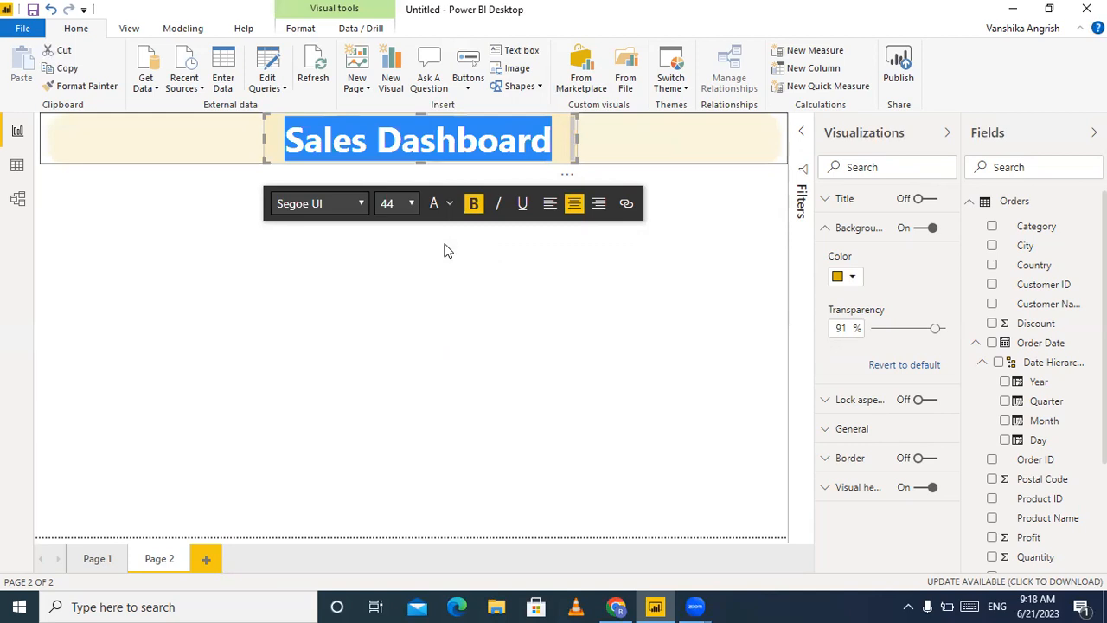
{"action": "left_click", "coordinate": [361, 257]}
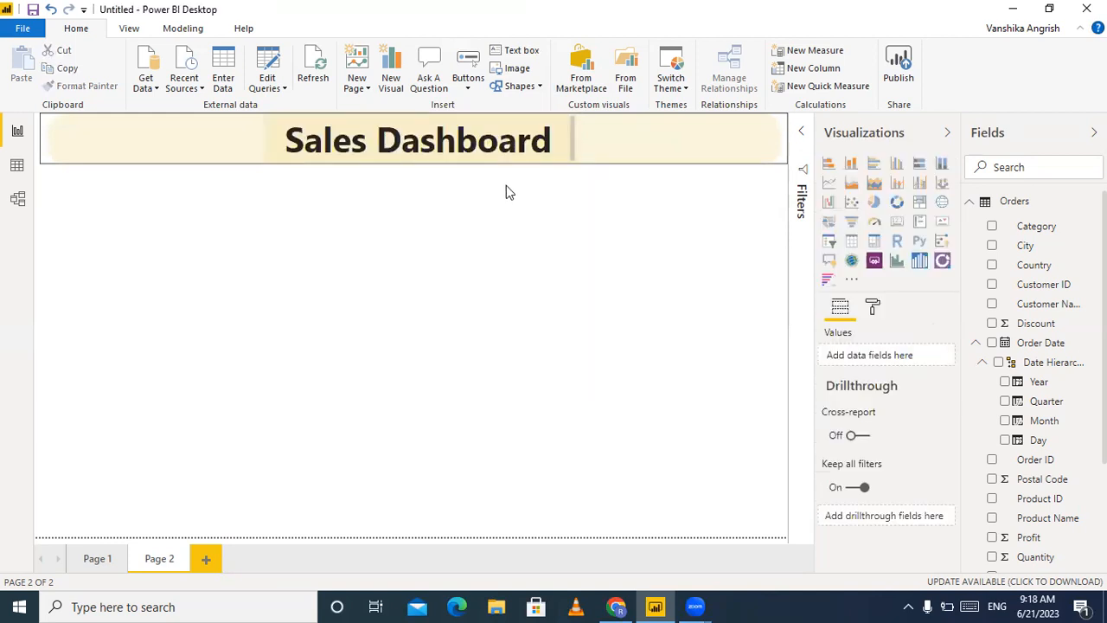
{"action": "left_click_drag", "start_coordinate": [550, 143], "coordinate": [302, 143]}
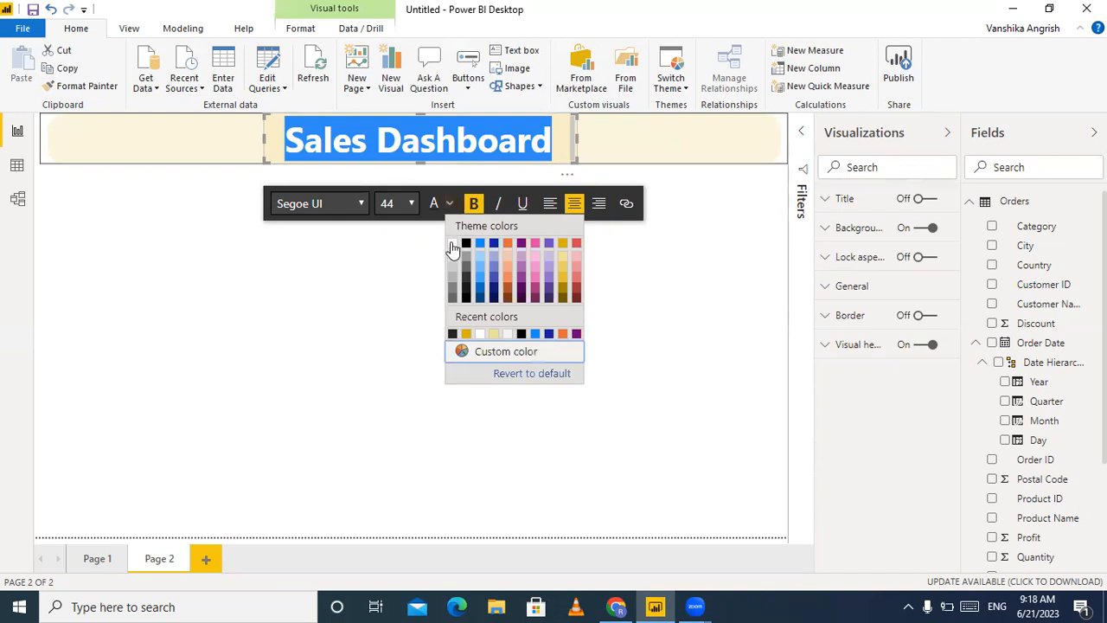
{"action": "left_click", "coordinate": [453, 245]}
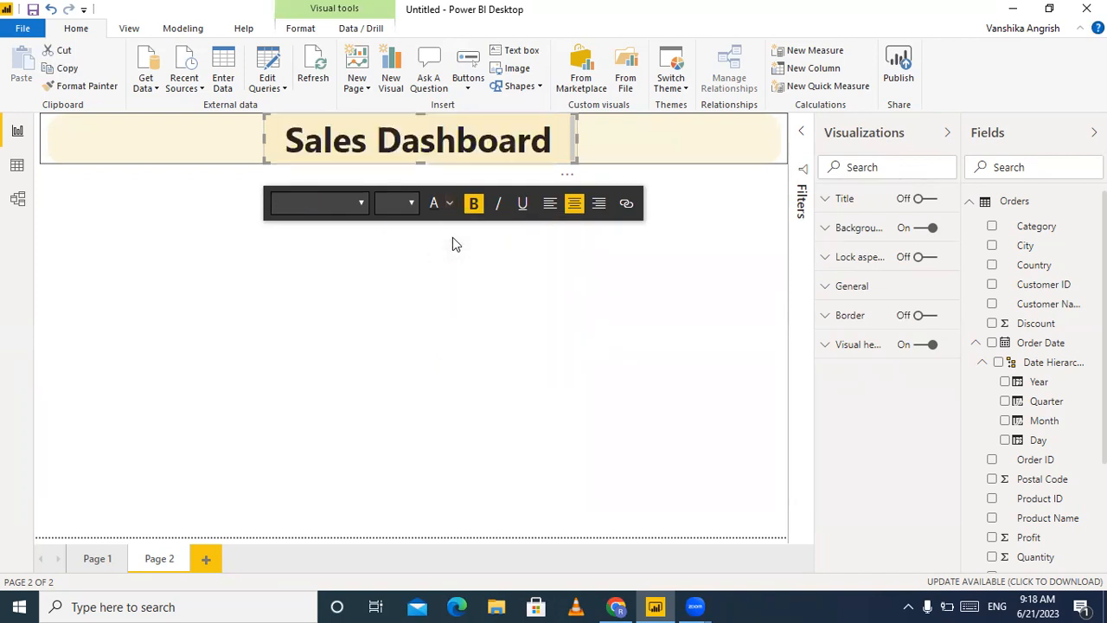
{"action": "left_click", "coordinate": [128, 339]}
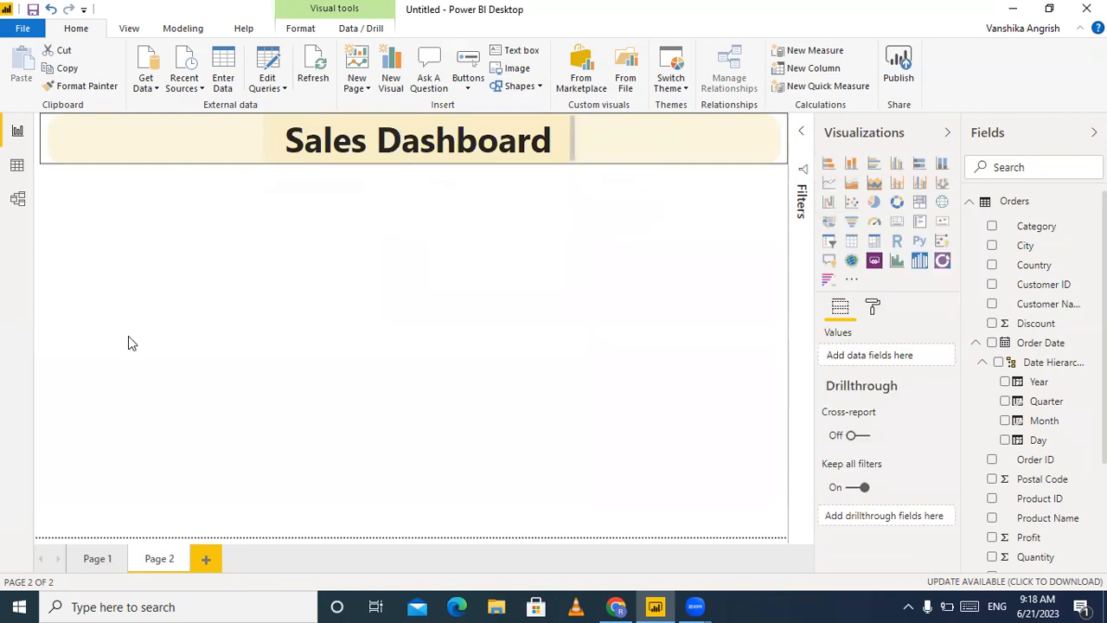
{"action": "left_click", "coordinate": [282, 144]}
{"action": "left_click_drag", "start_coordinate": [282, 143], "coordinate": [572, 155]}
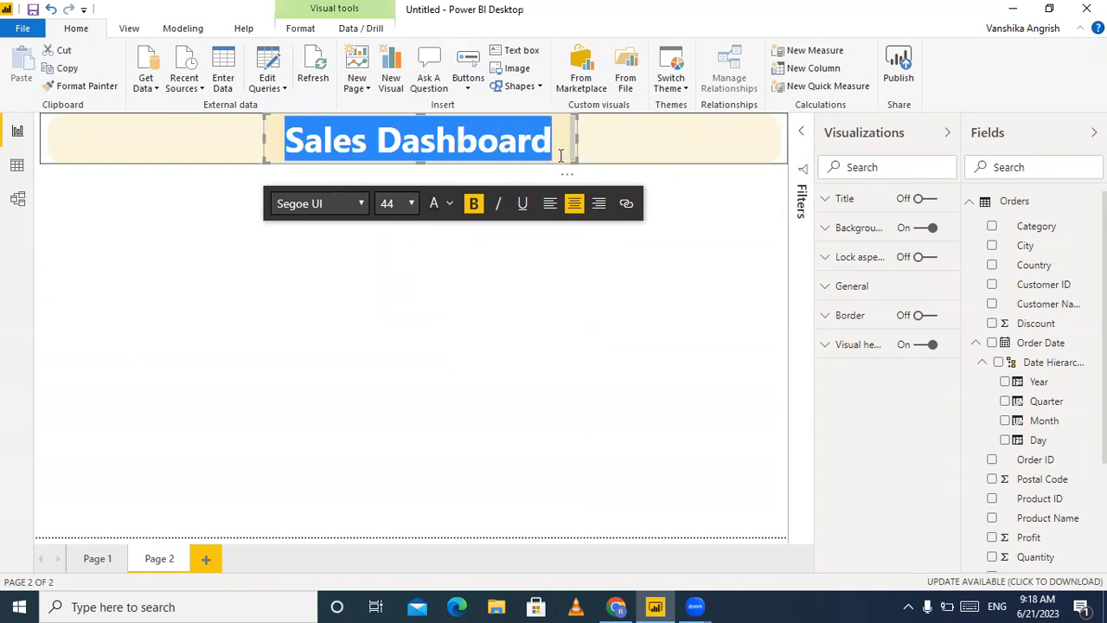
{"action": "double_click", "coordinate": [453, 203]}
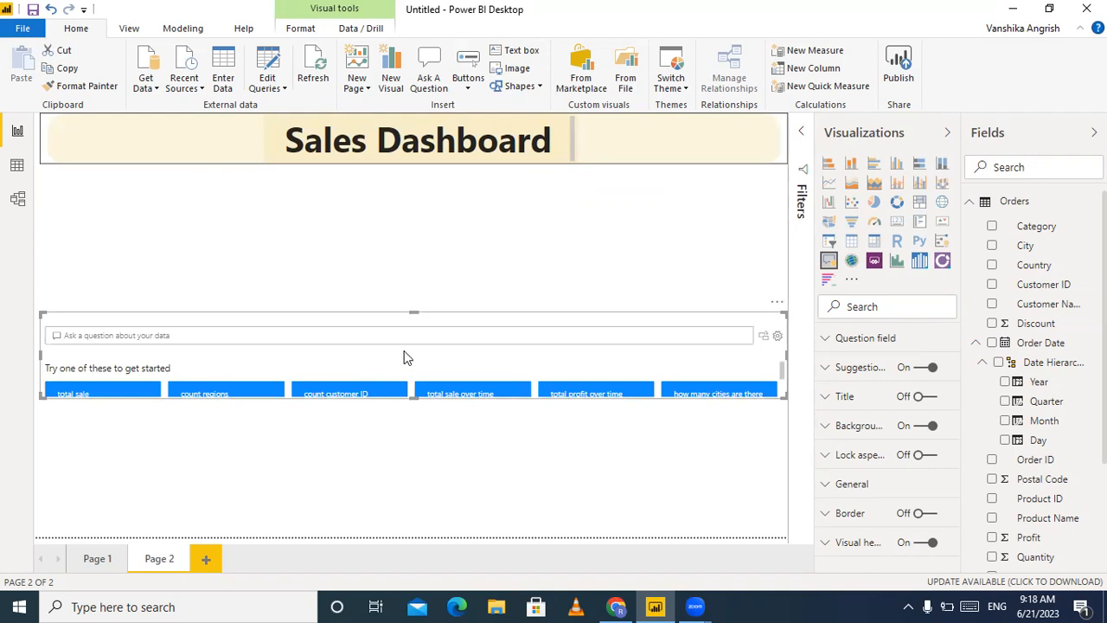
{"action": "key", "text": "Delete"}
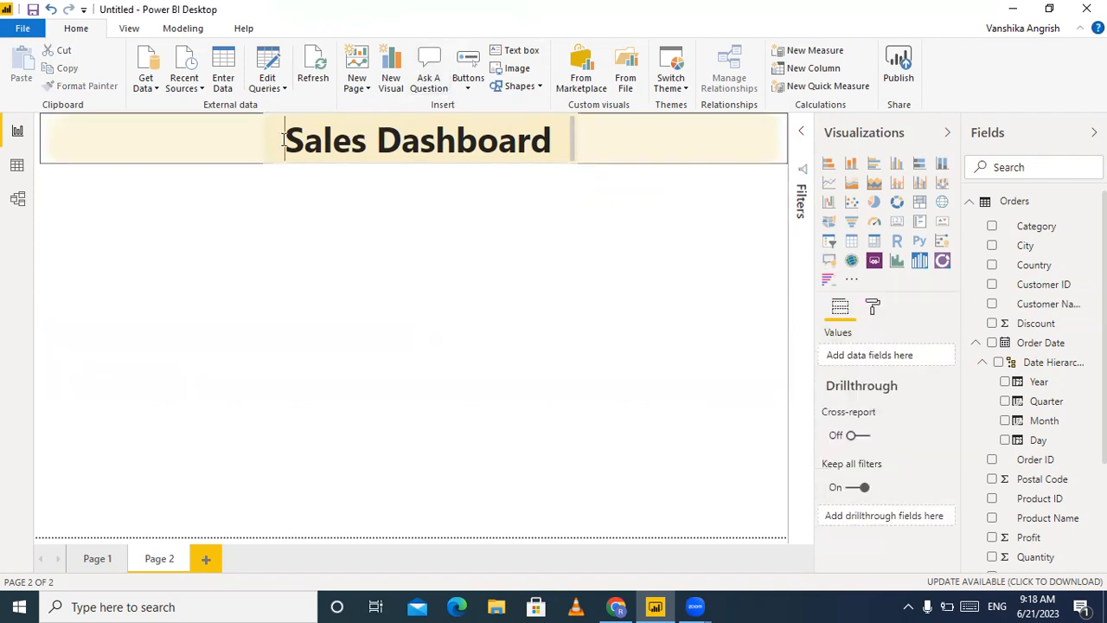
- Set the font color of the whole "Sales Dashboard" title to white
{"action": "left_click_drag", "start_coordinate": [281, 141], "coordinate": [581, 167]}
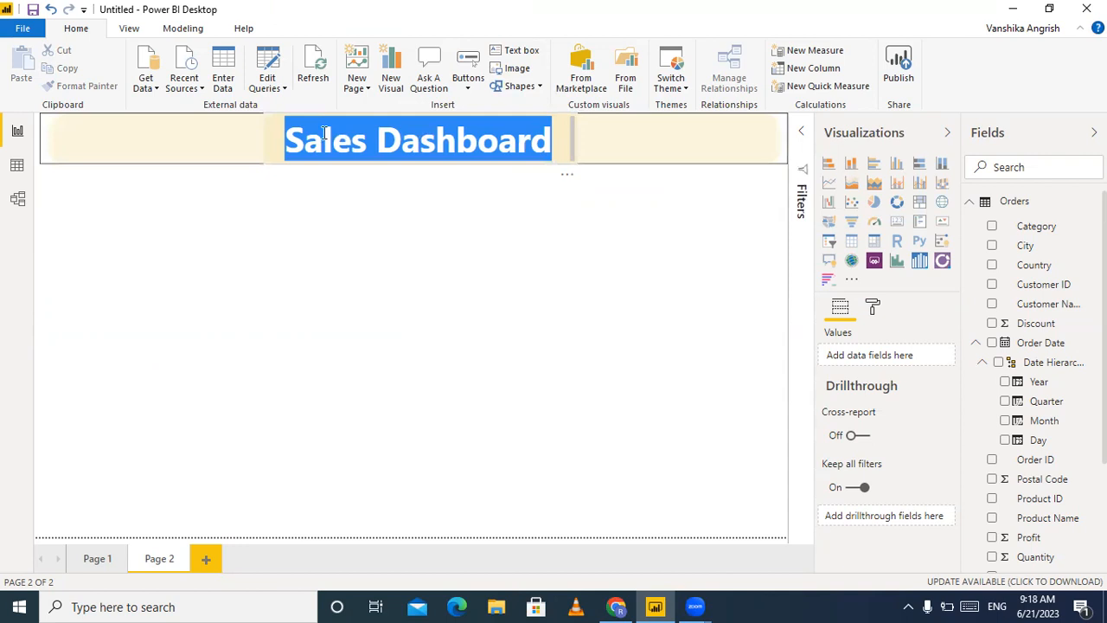
{"action": "left_click", "coordinate": [268, 146]}
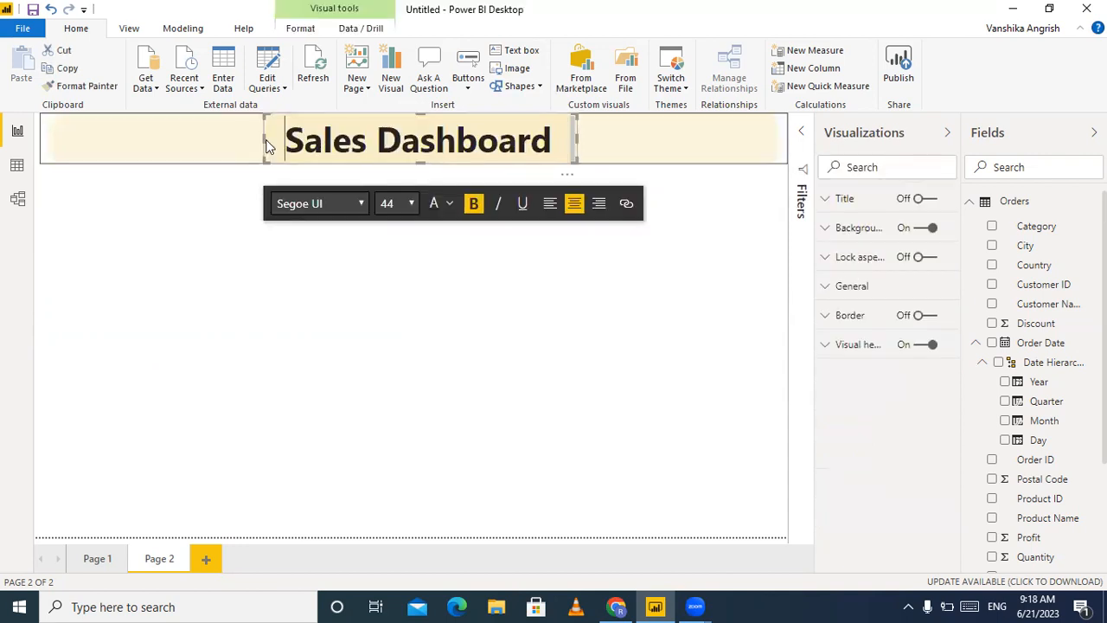
{"action": "key", "text": "shift+Right"}
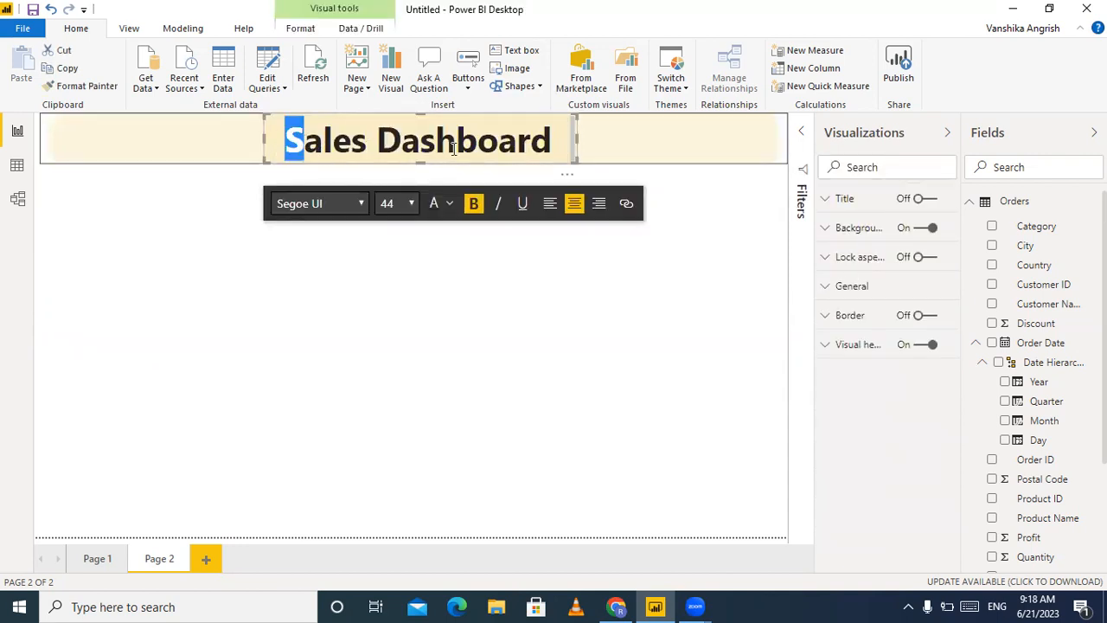
{"action": "left_click_drag", "start_coordinate": [422, 147], "coordinate": [570, 152]}
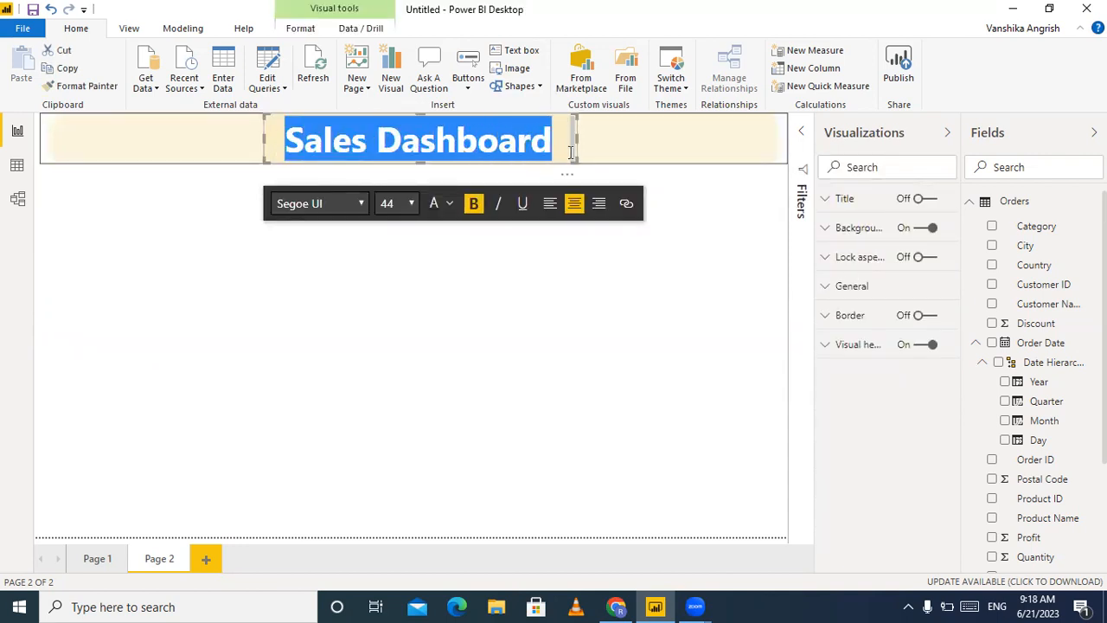
{"action": "left_click", "coordinate": [449, 204]}
{"action": "left_click", "coordinate": [451, 245]}
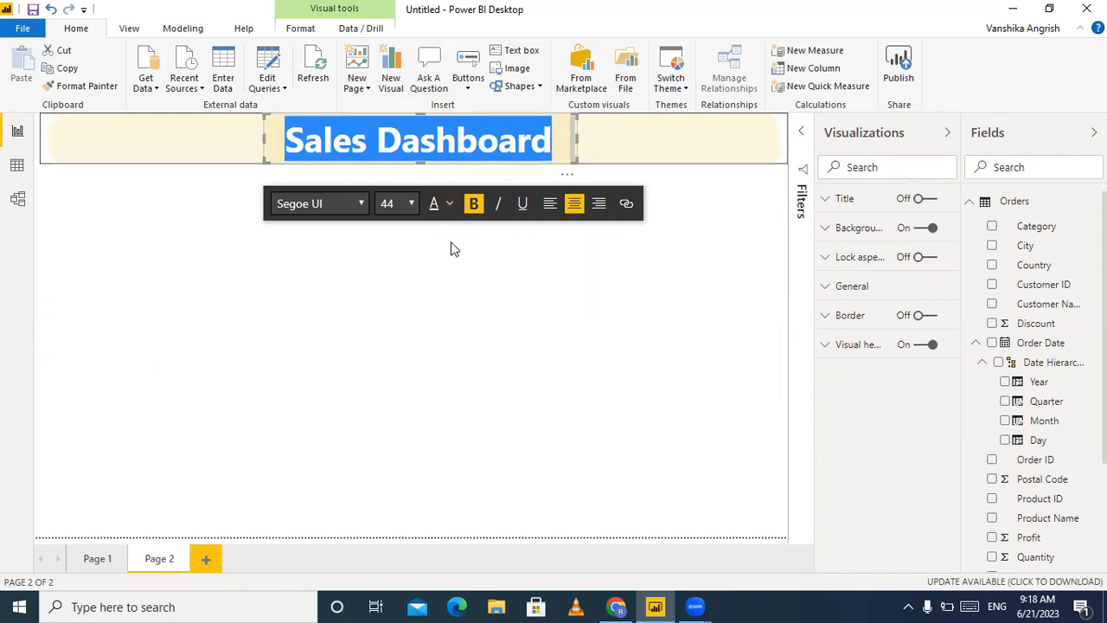
{"action": "left_click", "coordinate": [451, 249]}
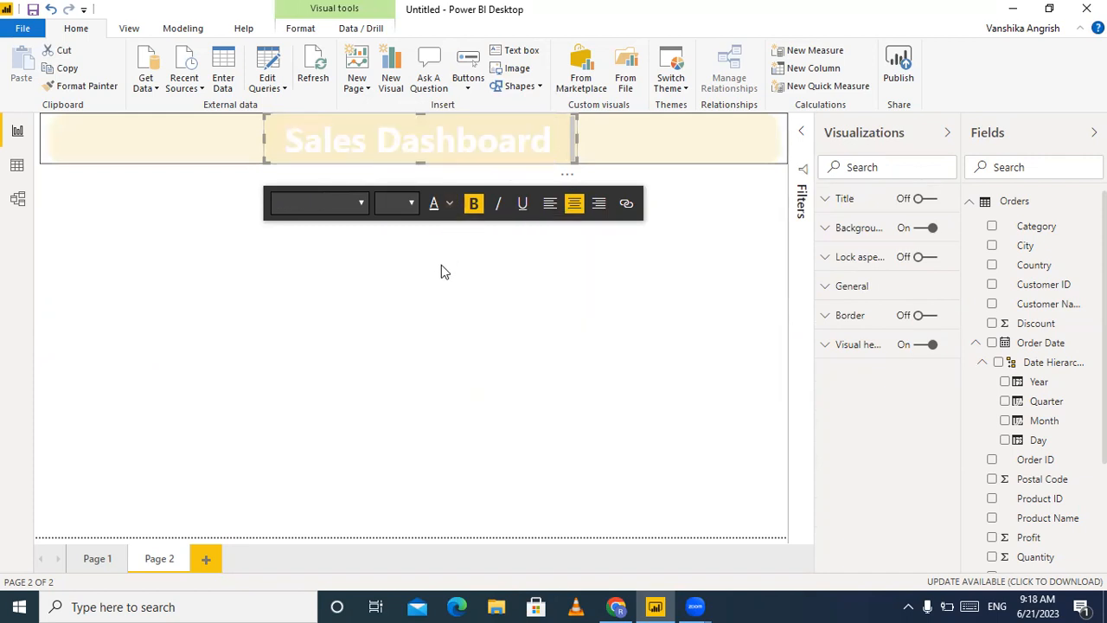
{"action": "left_click", "coordinate": [441, 268]}
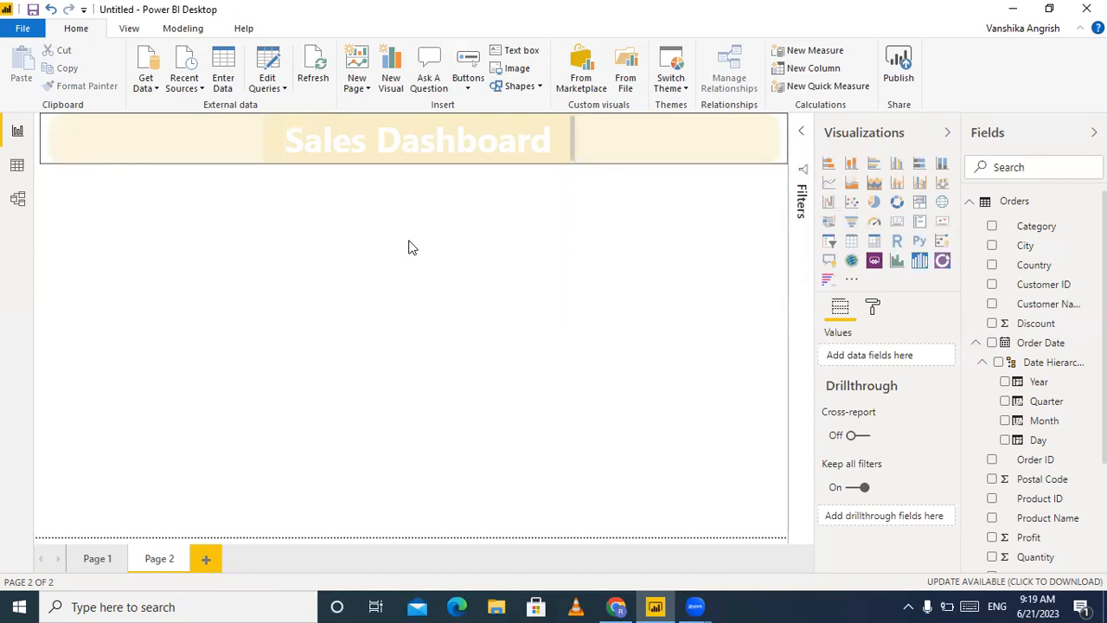
- Insert a slicer below the banner, narrow it, and assign the Year level of Order Date as its field
{"action": "left_click", "coordinate": [831, 244]}
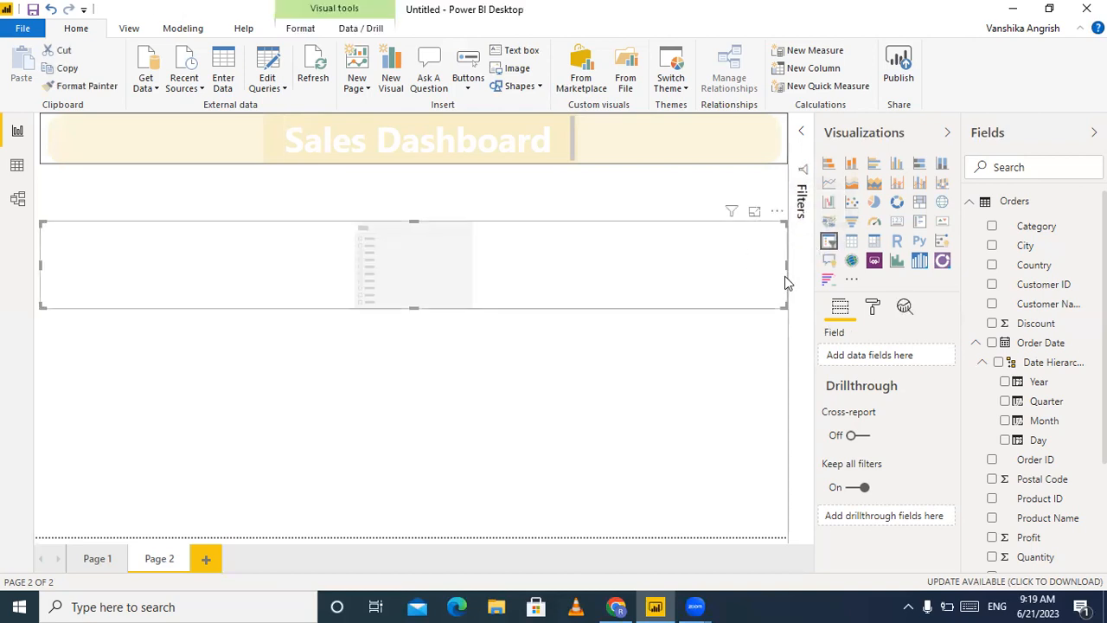
{"action": "left_click_drag", "start_coordinate": [787, 264], "coordinate": [216, 275]}
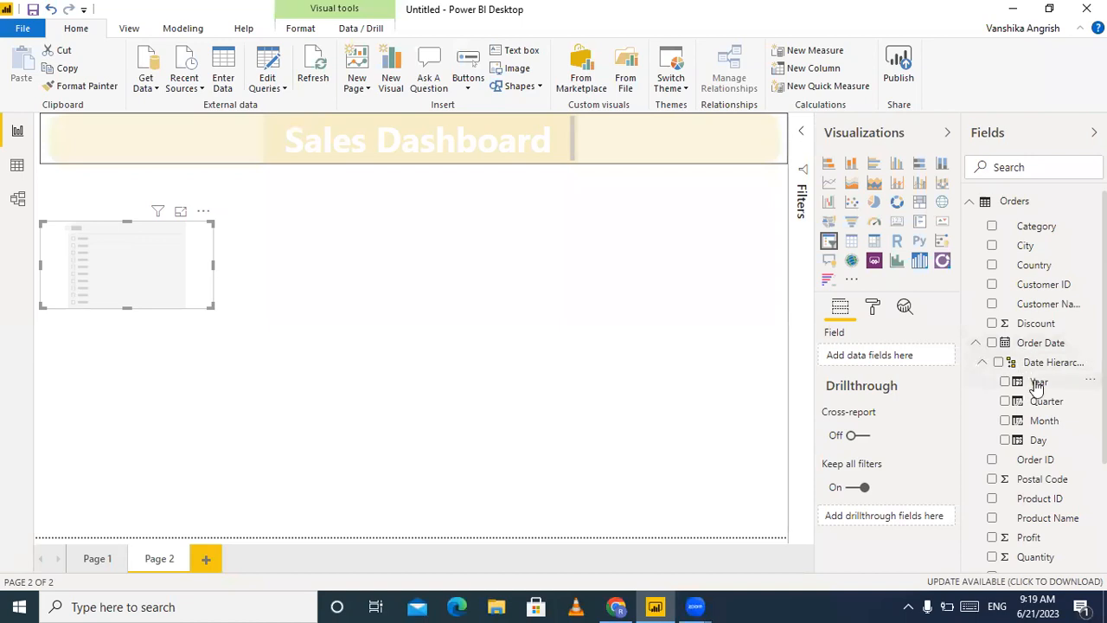
{"action": "mouse_move", "coordinate": [911, 364]}
{"action": "left_mouse_down"}
{"action": "mouse_move", "coordinate": [860, 360]}
{"action": "mouse_move", "coordinate": [905, 355]}
{"action": "left_mouse_up"}
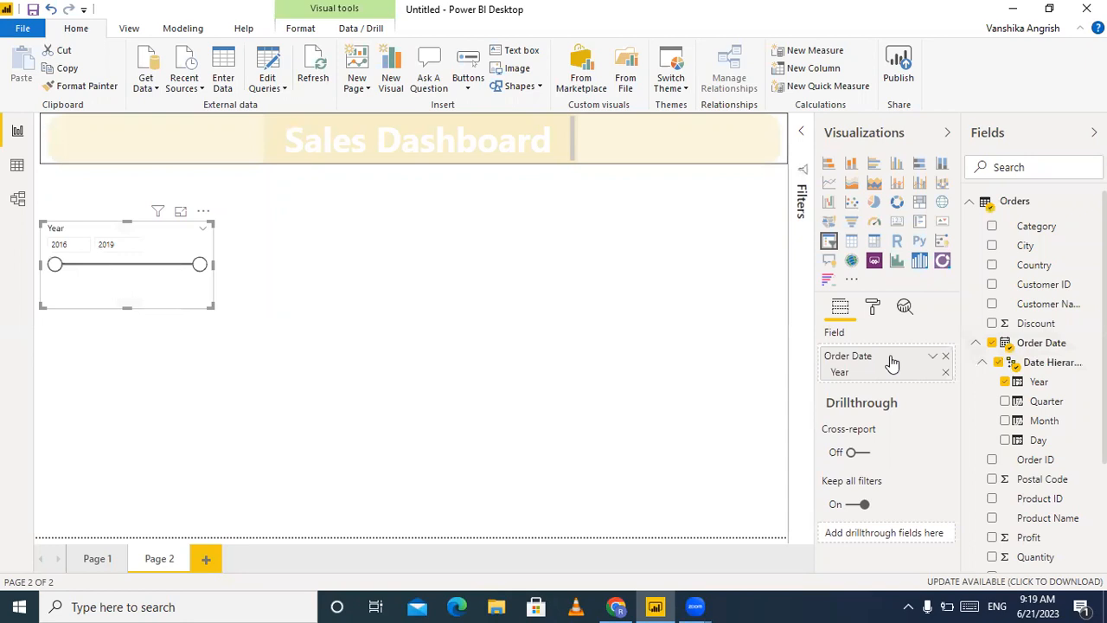
- Switch the Year slicer to the Dropdown style and place it, narrowed, directly beneath the left end of the banner
{"action": "left_click", "coordinate": [204, 234]}
{"action": "left_click", "coordinate": [221, 250]}
{"action": "left_click", "coordinate": [205, 234]}
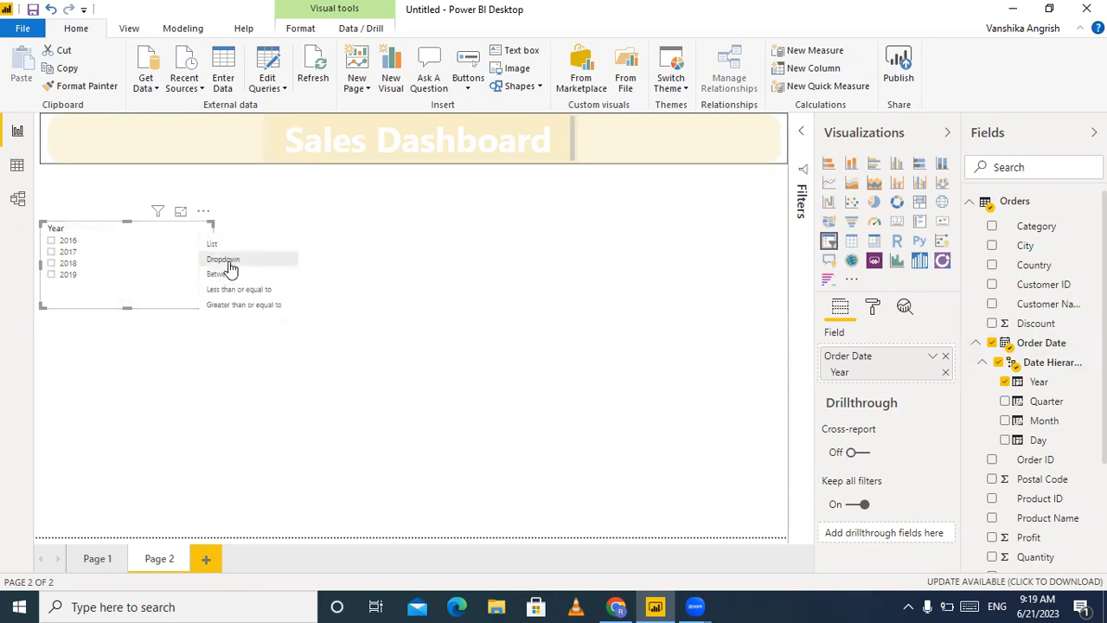
{"action": "left_click", "coordinate": [227, 265]}
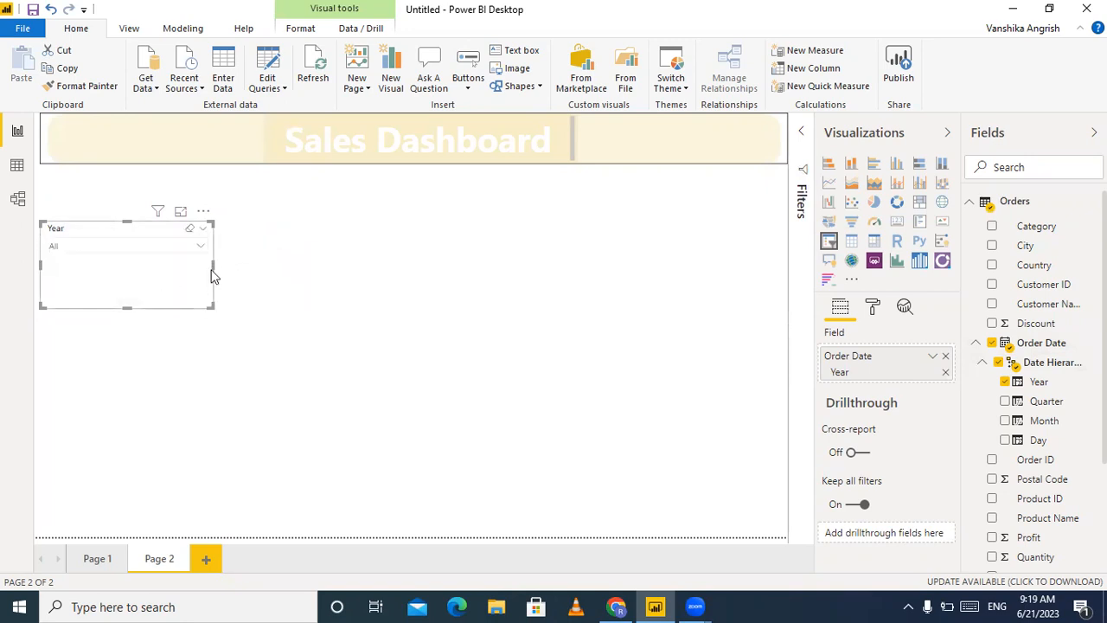
{"action": "left_click_drag", "start_coordinate": [213, 264], "coordinate": [122, 218]}
{"action": "left_click", "coordinate": [115, 271]}
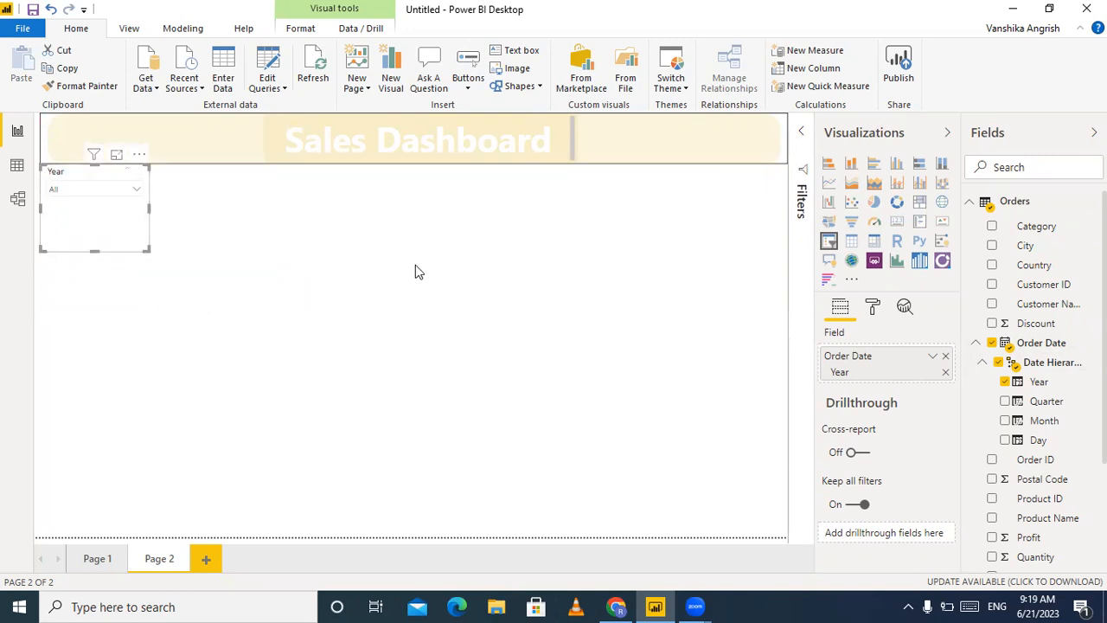
- Enable the "Select all" option in the Year slicer's selection controls
{"action": "left_click", "coordinate": [874, 319]}
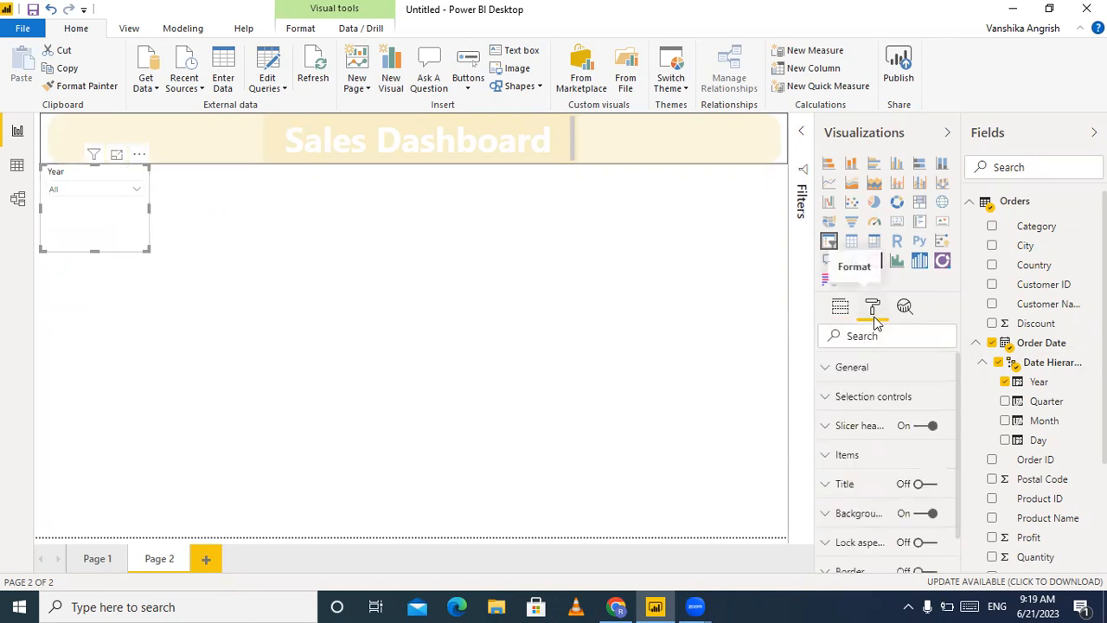
{"action": "left_click", "coordinate": [824, 400]}
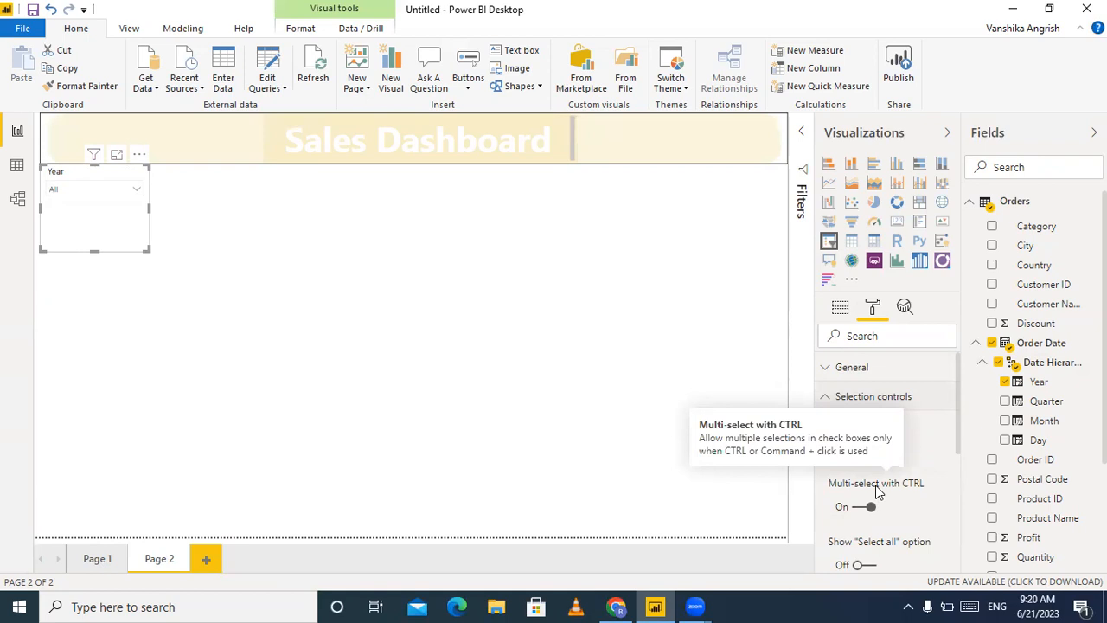
{"action": "scroll", "coordinate": [937, 543], "scroll_direction": "down", "scroll_amount": 1}
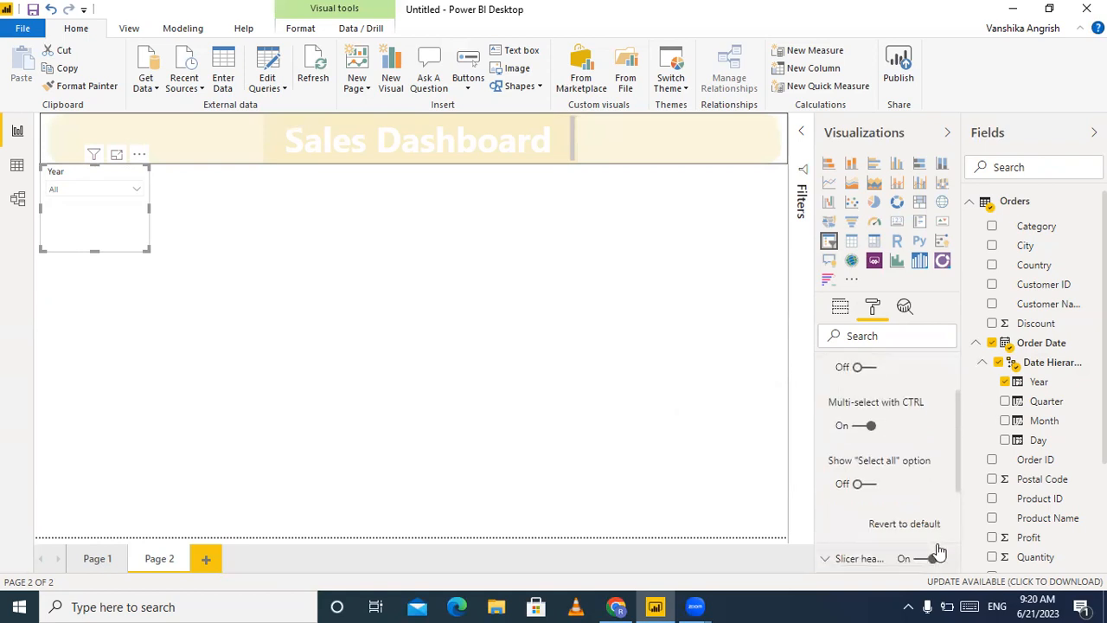
{"action": "left_click", "coordinate": [867, 485]}
- Test the "Select all" checkbox in the Year slicer's dropdown list by checking and clearing it
{"action": "left_click", "coordinate": [138, 190]}
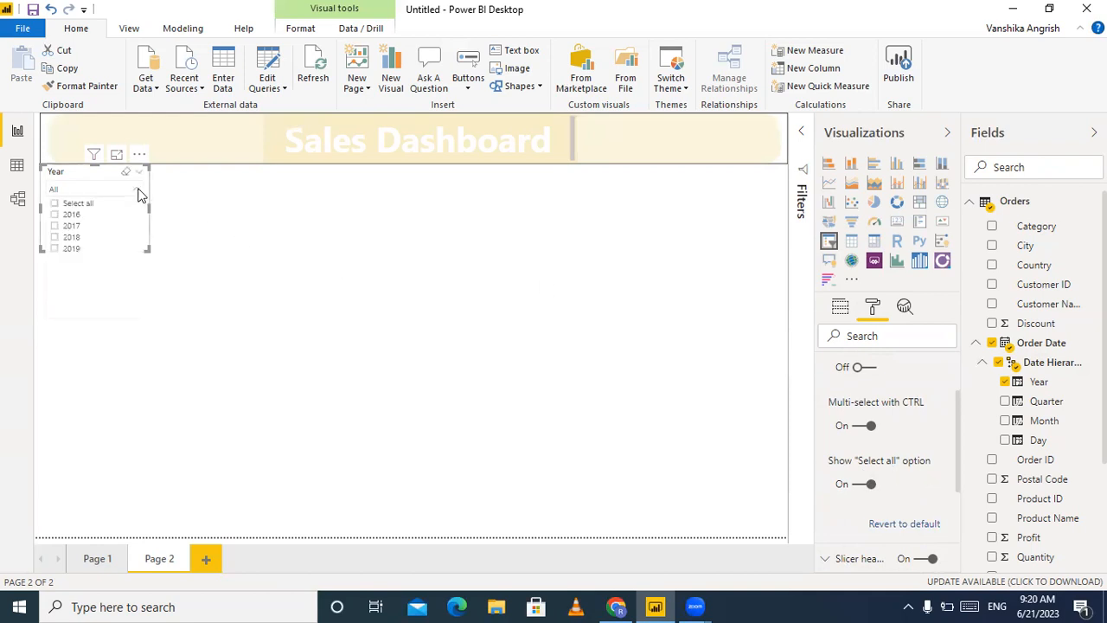
{"action": "left_click", "coordinate": [54, 208]}
{"action": "left_click", "coordinate": [56, 209]}
{"action": "left_click", "coordinate": [139, 190]}
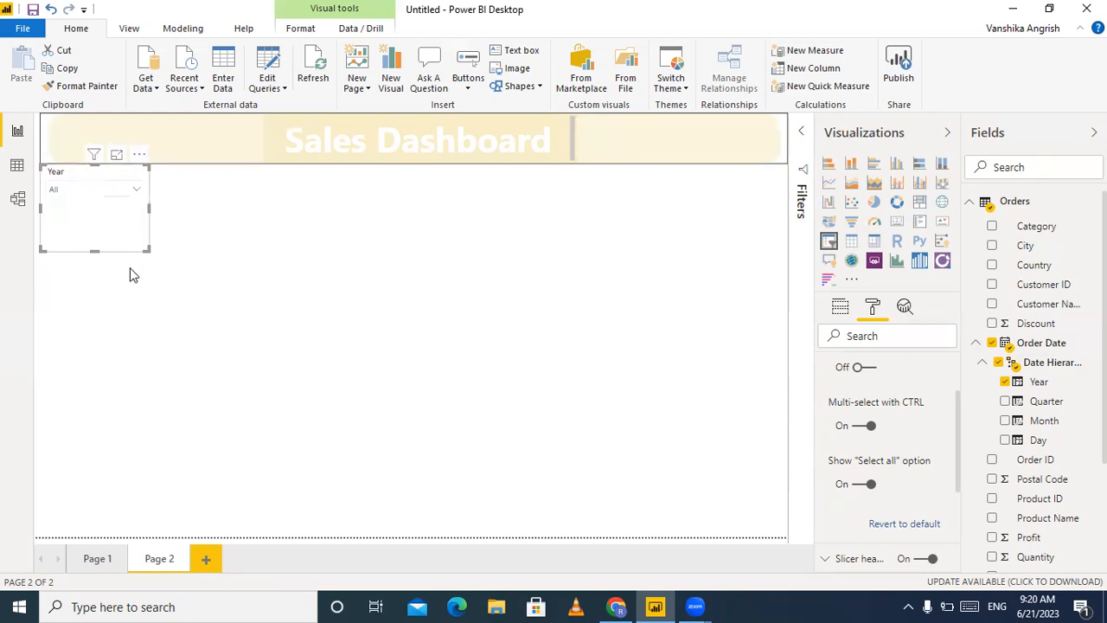
- Reduce the height of the Year slicer so it fits compactly around its dropdown
{"action": "left_click_drag", "start_coordinate": [96, 250], "coordinate": [103, 229]}
{"action": "left_click", "coordinate": [106, 225]}
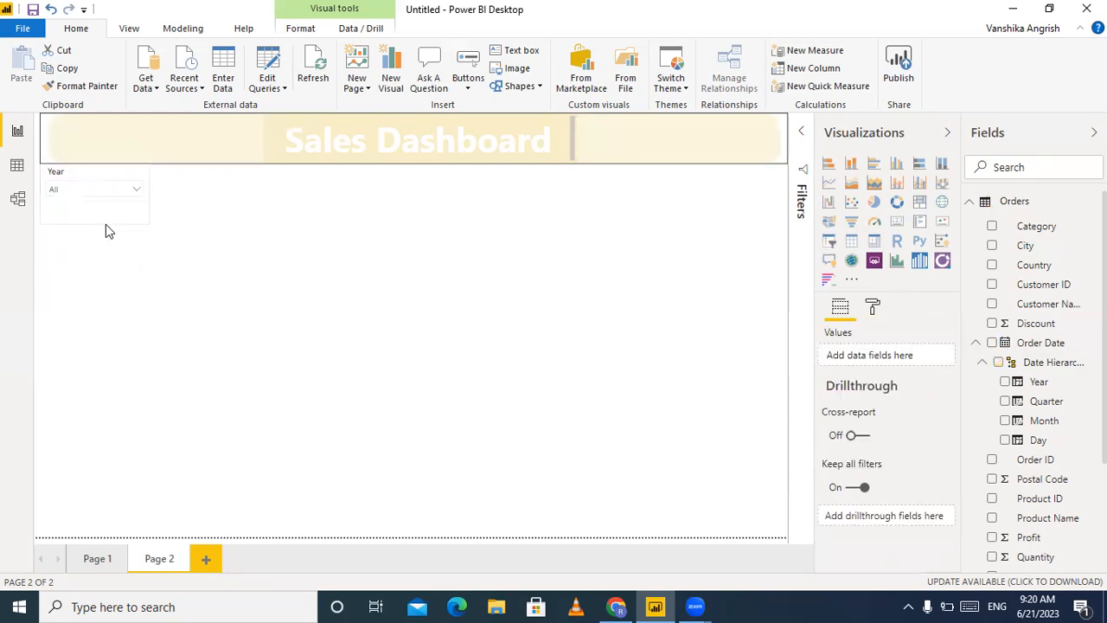
{"action": "left_click", "coordinate": [104, 179]}
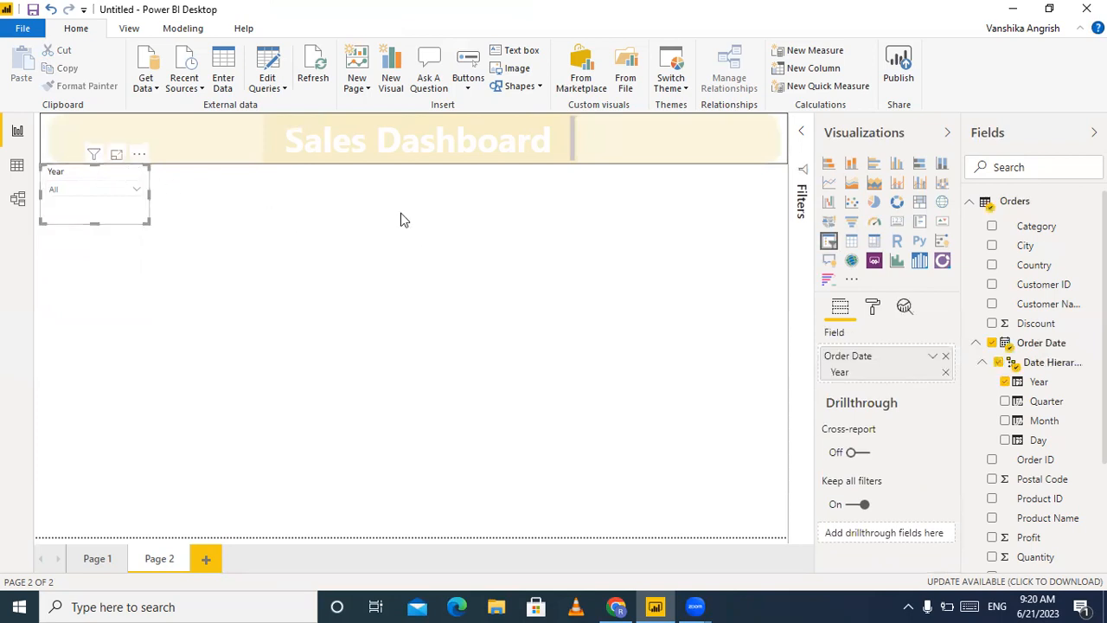
- Format the Year slicer's header with a gold theme-color background and a white font color
{"action": "left_click", "coordinate": [874, 310]}
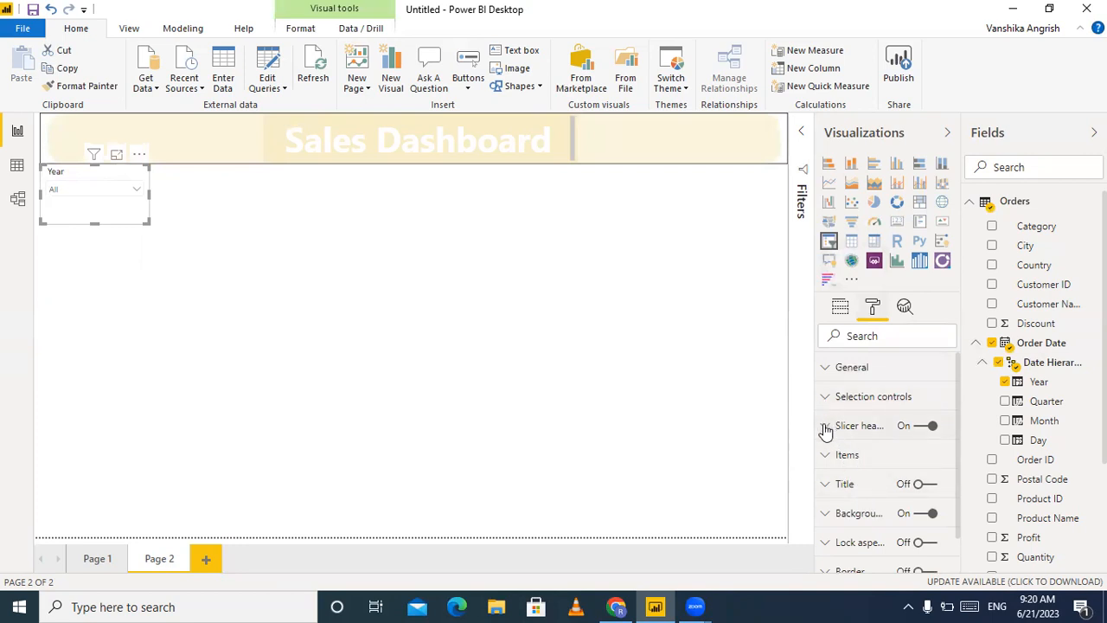
{"action": "left_click", "coordinate": [827, 426]}
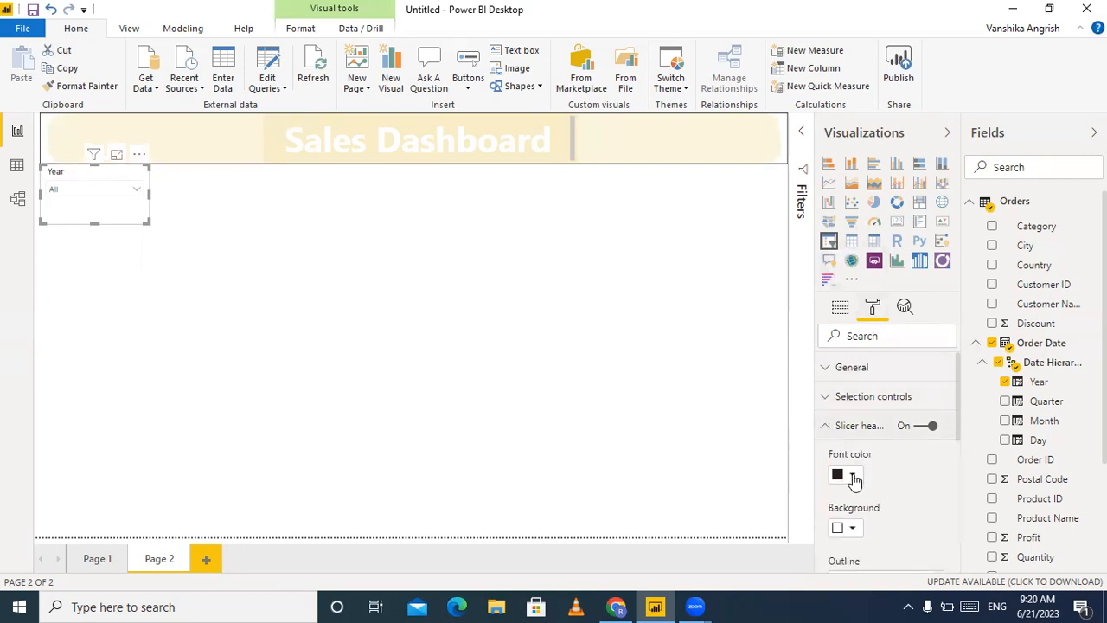
{"action": "left_click", "coordinate": [853, 478]}
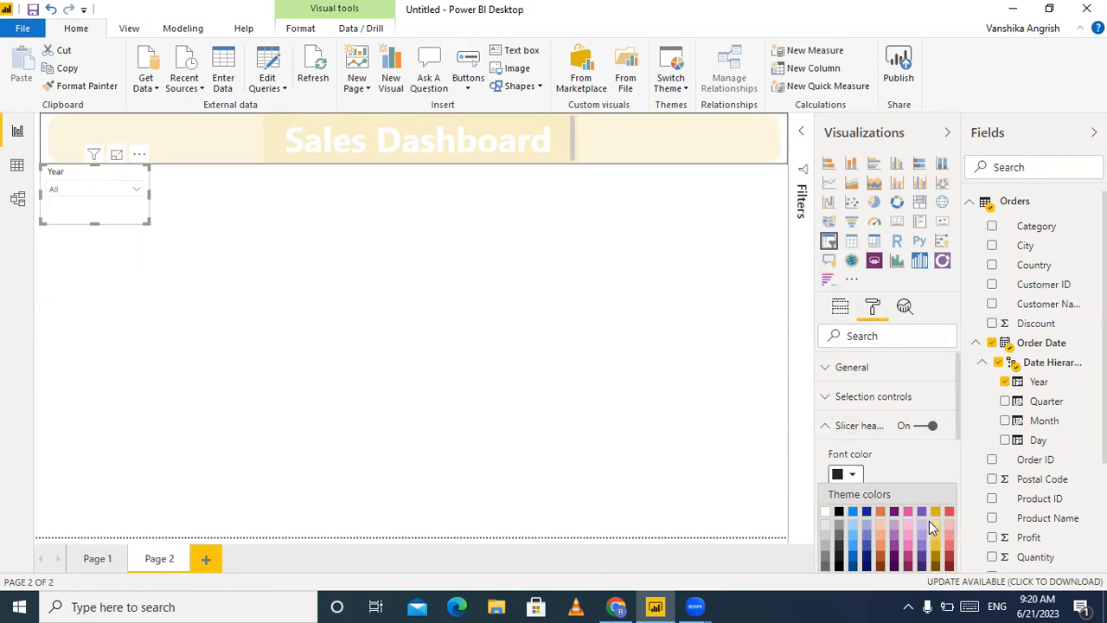
{"action": "left_click", "coordinate": [939, 528]}
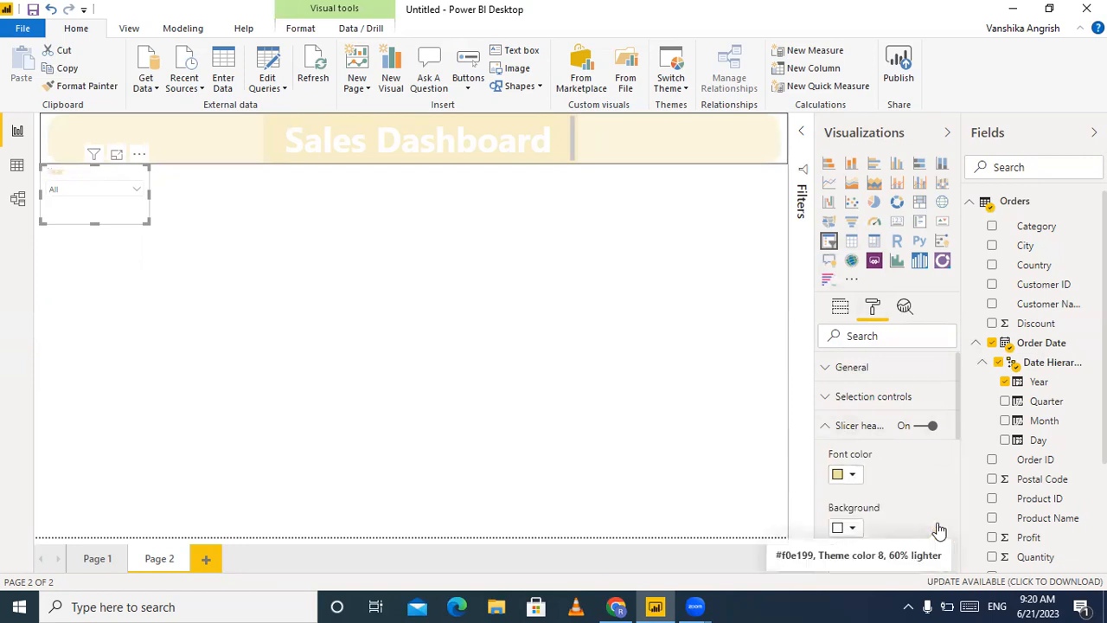
{"action": "scroll", "coordinate": [885, 479], "scroll_direction": "down", "scroll_amount": 2}
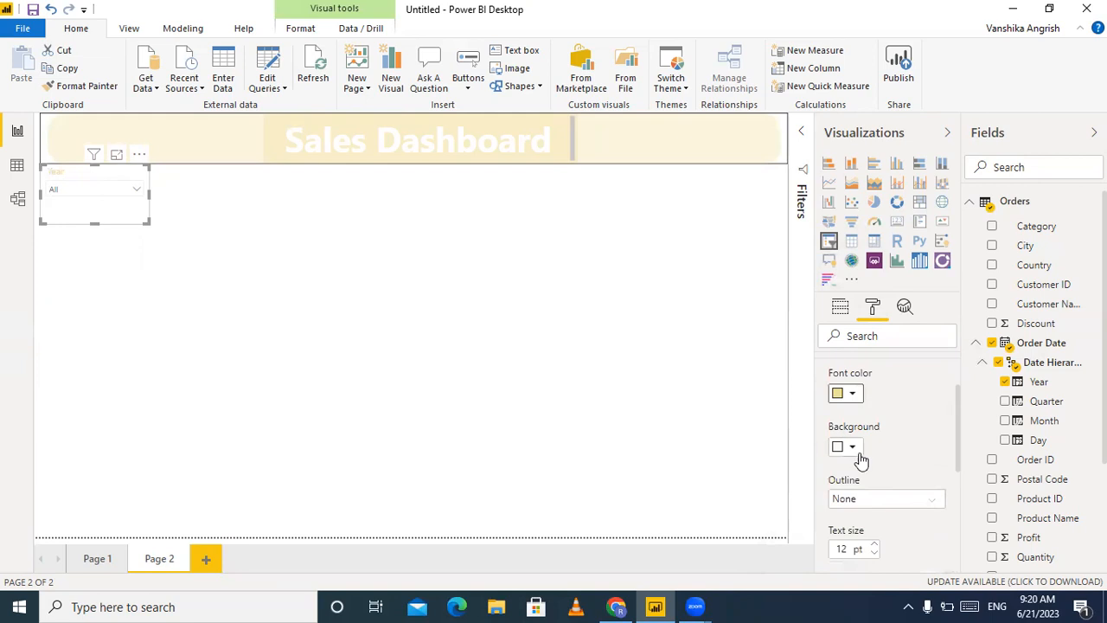
{"action": "left_click", "coordinate": [853, 448]}
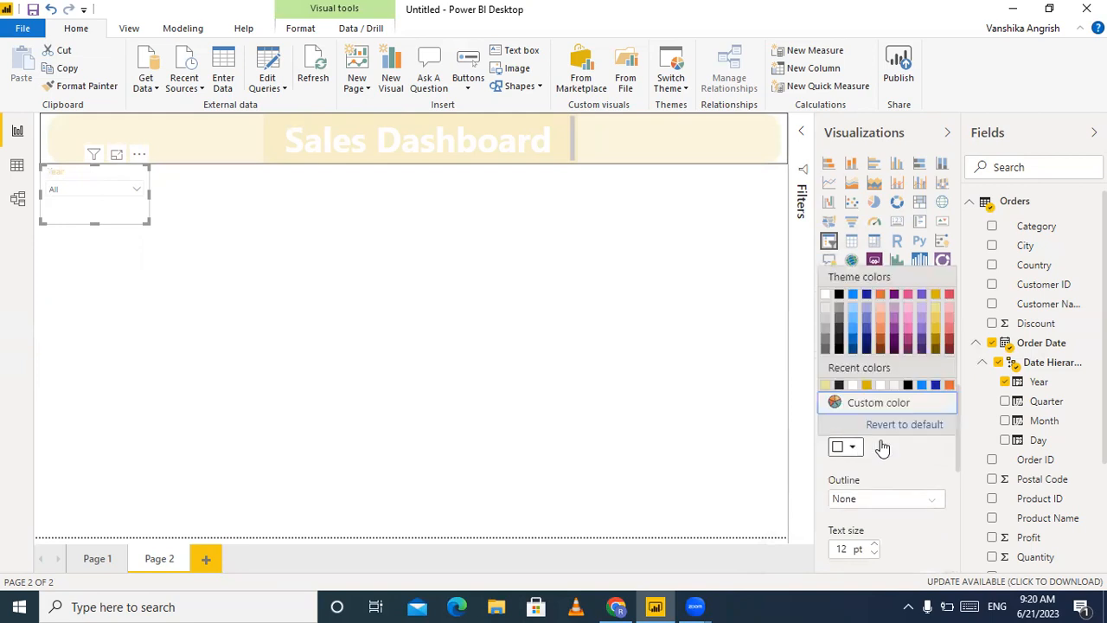
{"action": "left_click", "coordinate": [935, 296]}
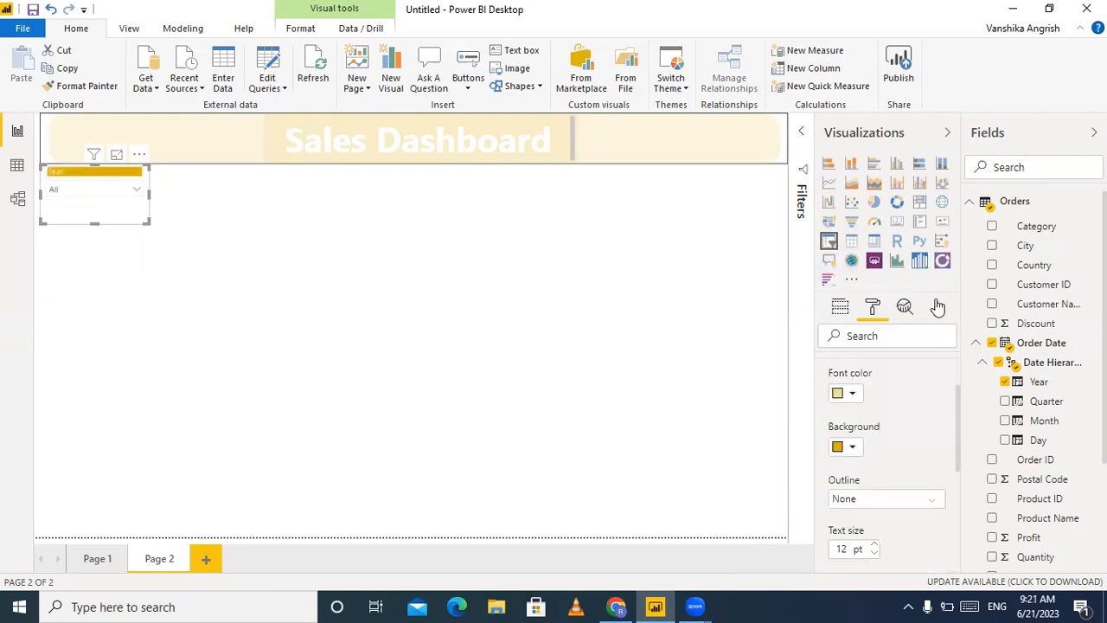
{"action": "left_click", "coordinate": [851, 393]}
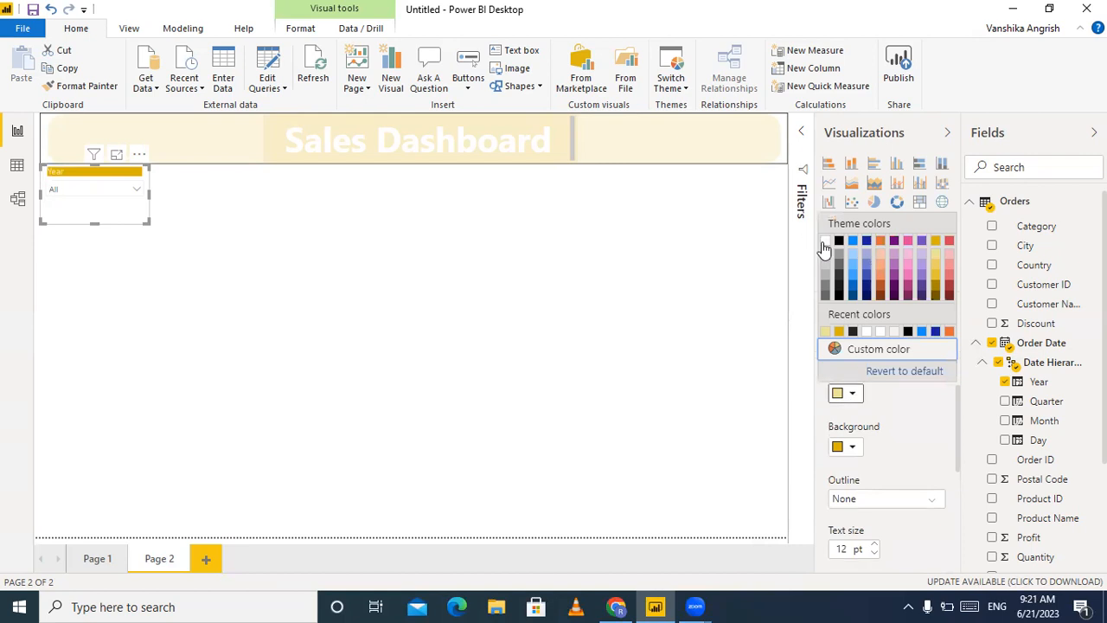
{"action": "left_click", "coordinate": [825, 245]}
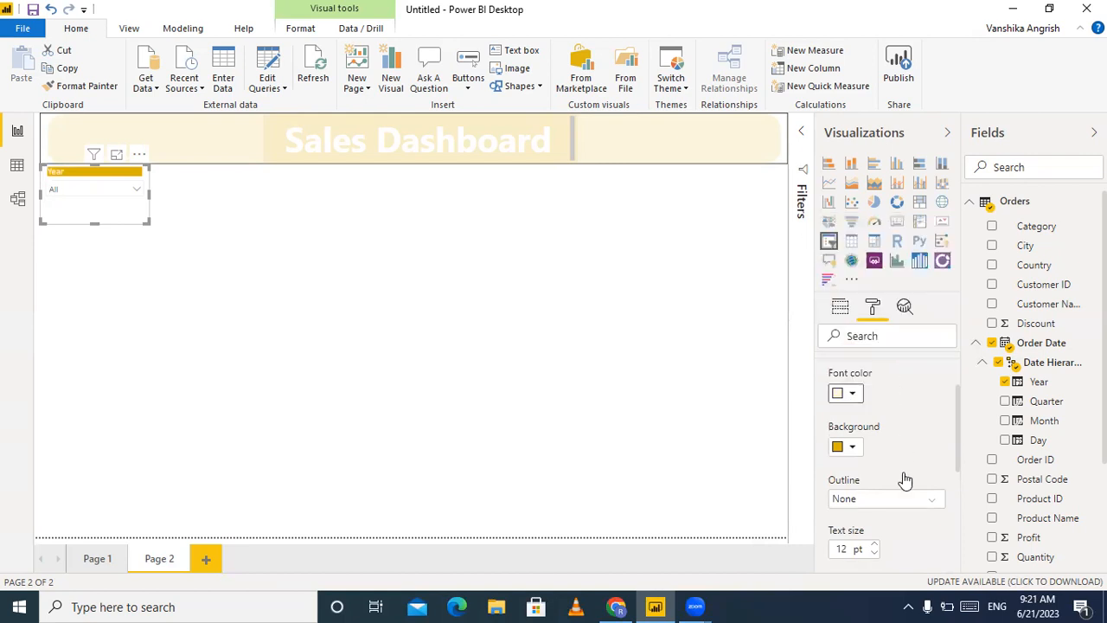
- Set the text size of the Year slicer's header to 20 pt
{"action": "scroll", "coordinate": [900, 493], "scroll_direction": "down", "scroll_amount": 2}
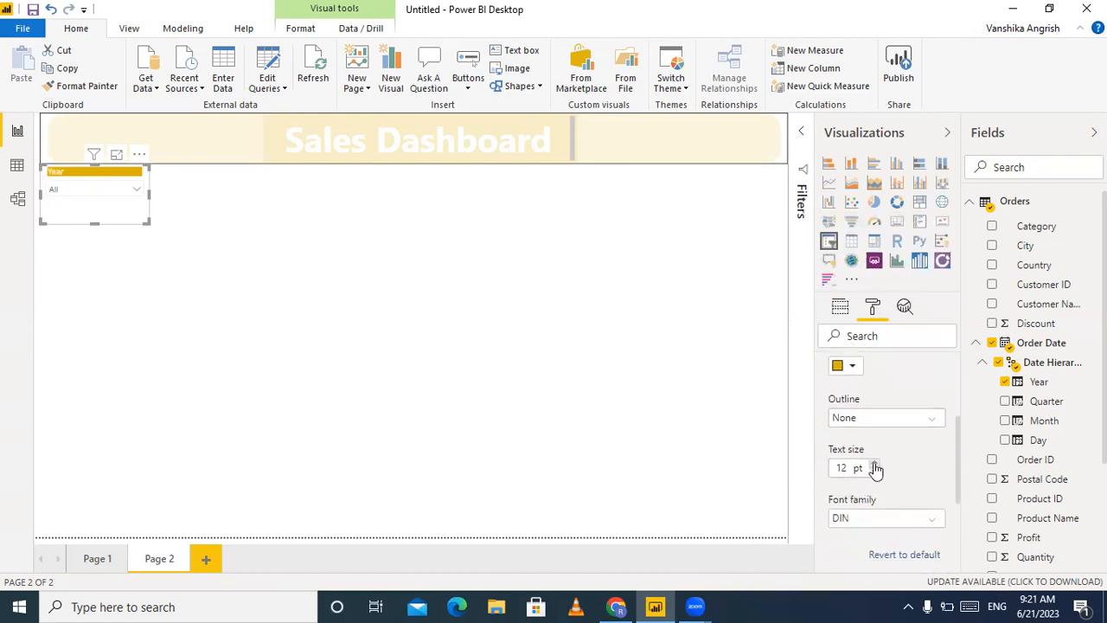
{"action": "left_click", "coordinate": [875, 465]}
{"action": "left_click", "coordinate": [875, 464]}
{"action": "left_click", "coordinate": [875, 464]}
{"action": "left_click", "coordinate": [875, 465]}
- Give the Year slicer's items a gold background and white font color, and check the look in its dropdown list
{"action": "scroll", "coordinate": [931, 474], "scroll_direction": "down", "scroll_amount": 2}
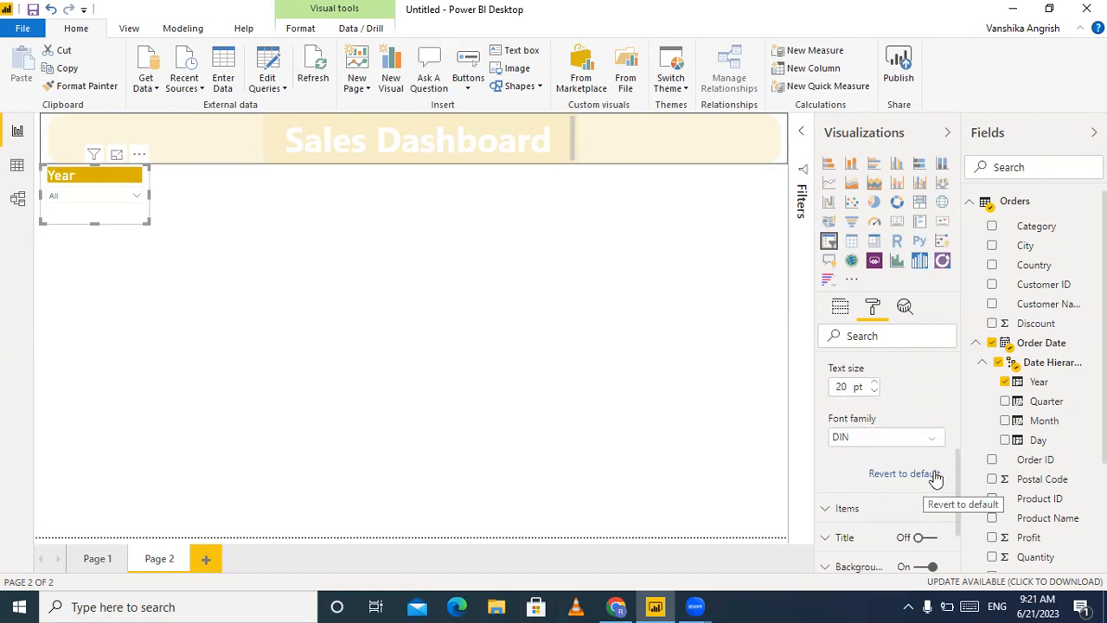
{"action": "scroll", "coordinate": [933, 475], "scroll_direction": "down", "scroll_amount": 2}
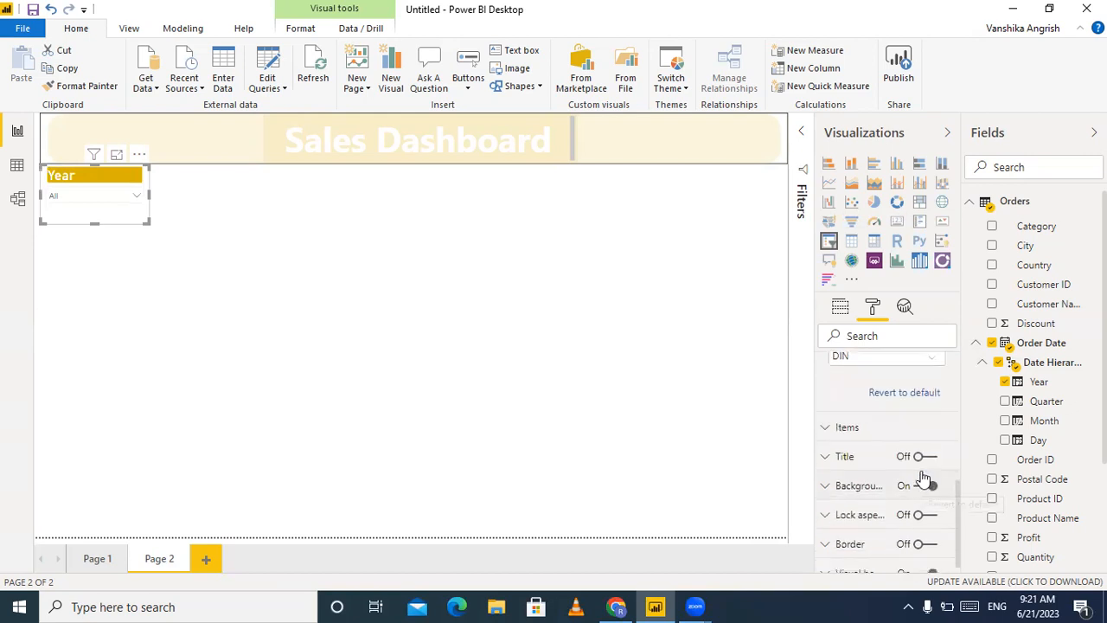
{"action": "left_click", "coordinate": [836, 433]}
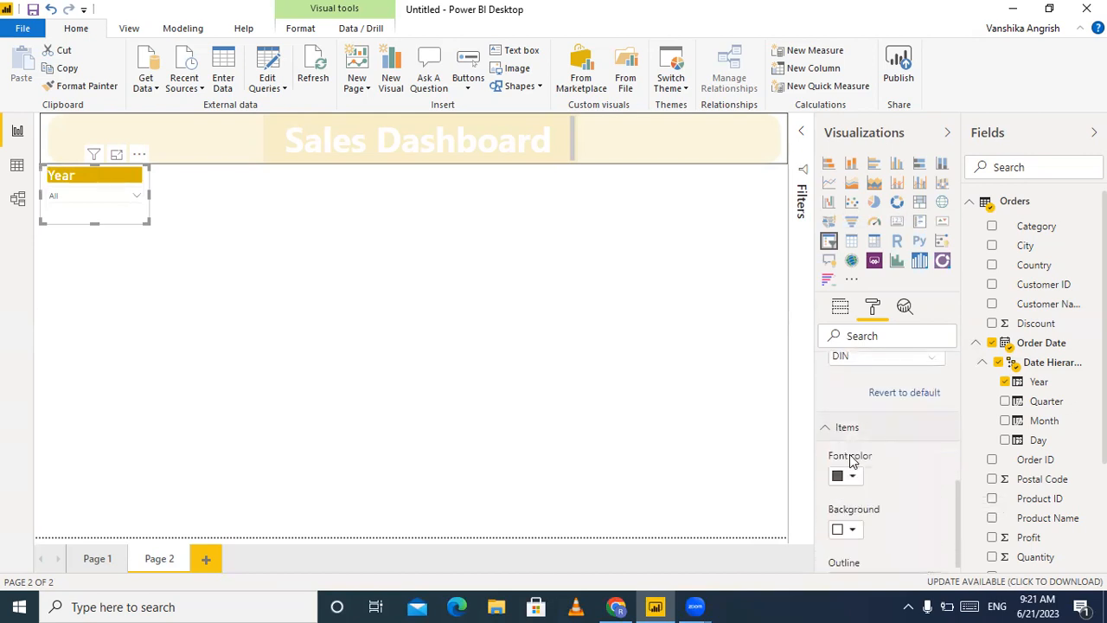
{"action": "left_click", "coordinate": [853, 530]}
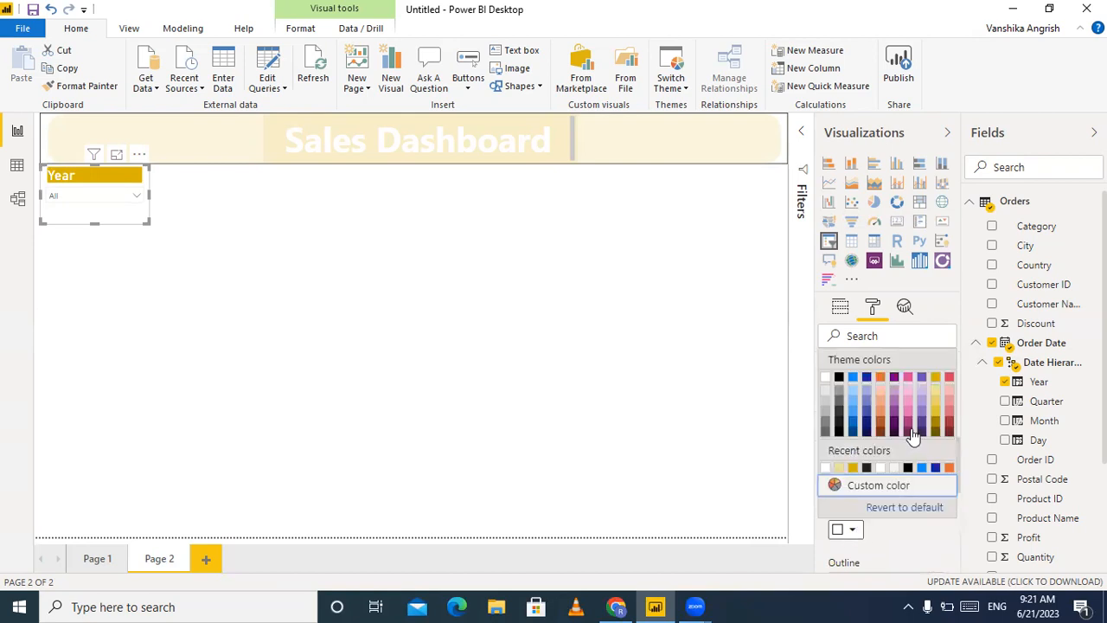
{"action": "left_click", "coordinate": [936, 381]}
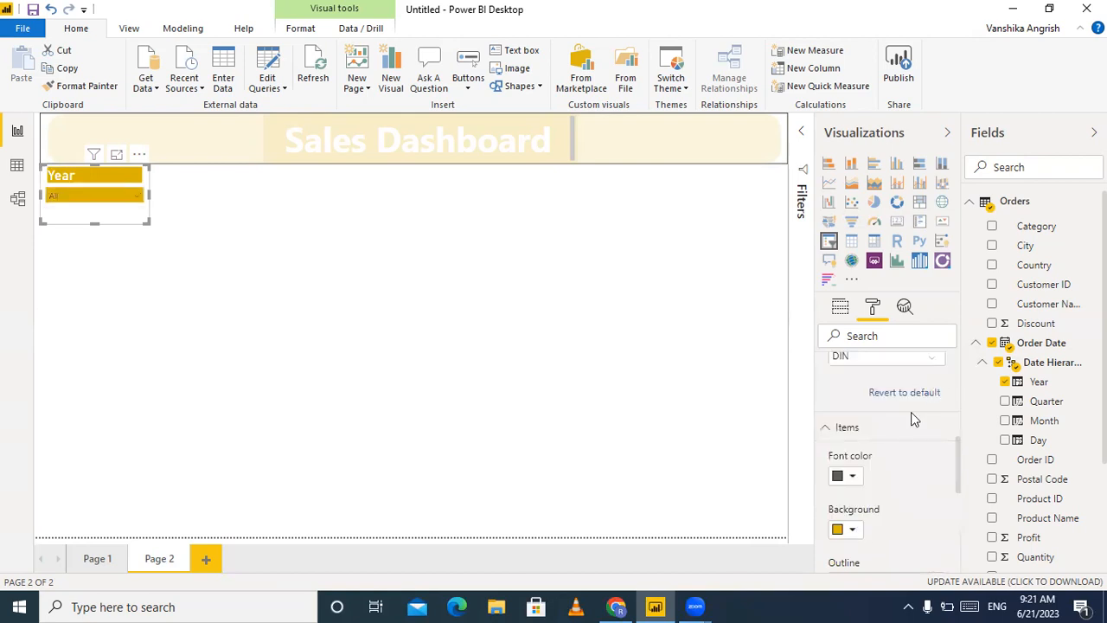
{"action": "left_click", "coordinate": [853, 477]}
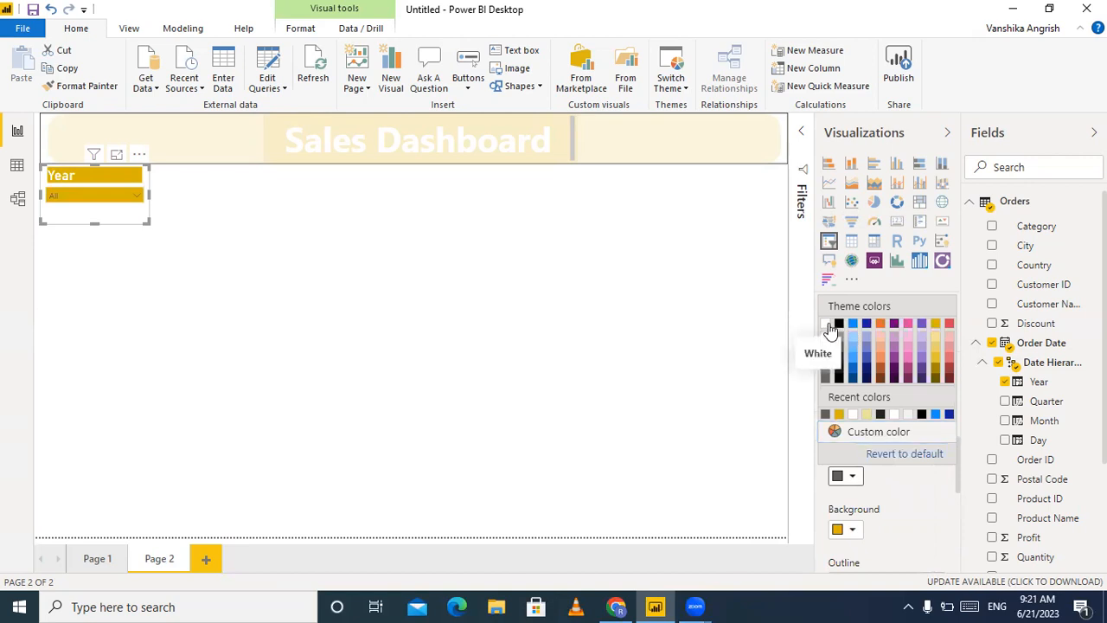
{"action": "left_click", "coordinate": [826, 325]}
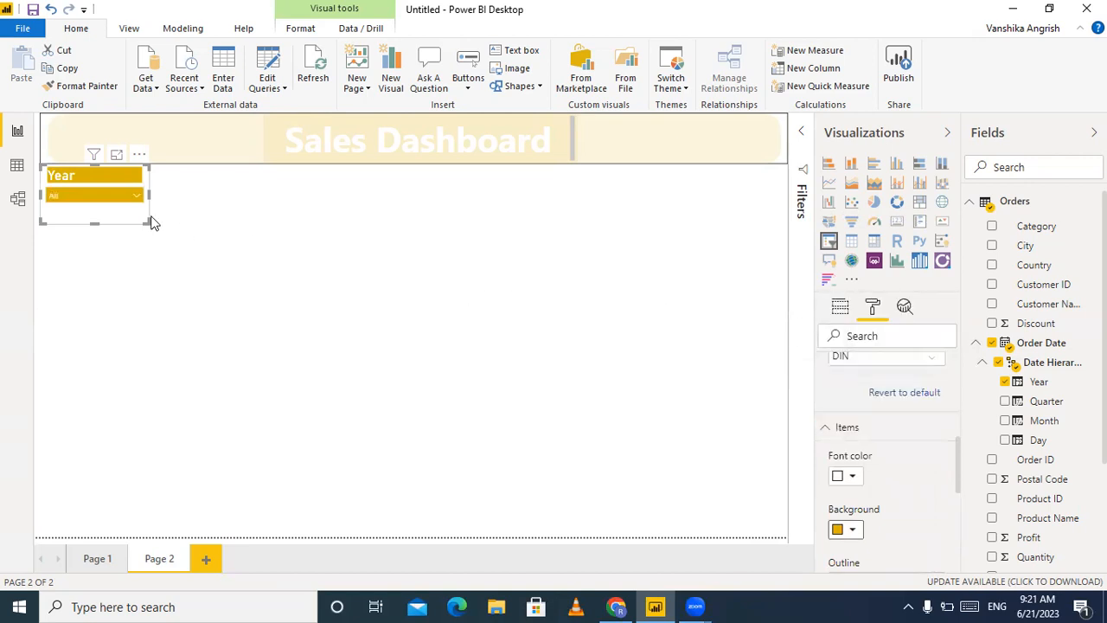
{"action": "left_click", "coordinate": [135, 198]}
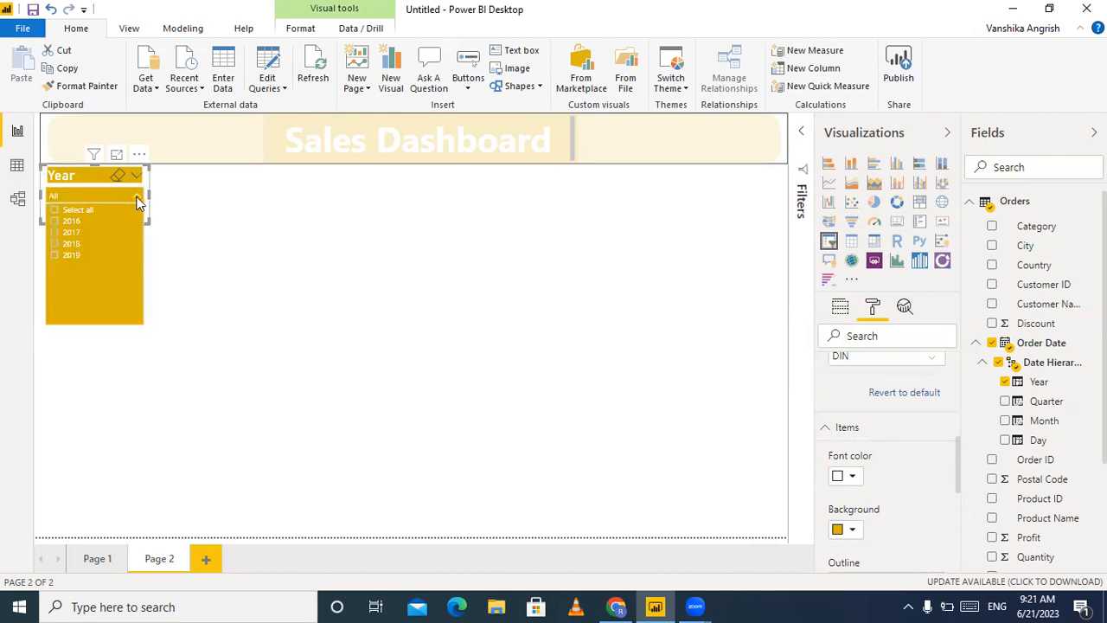
{"action": "left_click", "coordinate": [135, 199]}
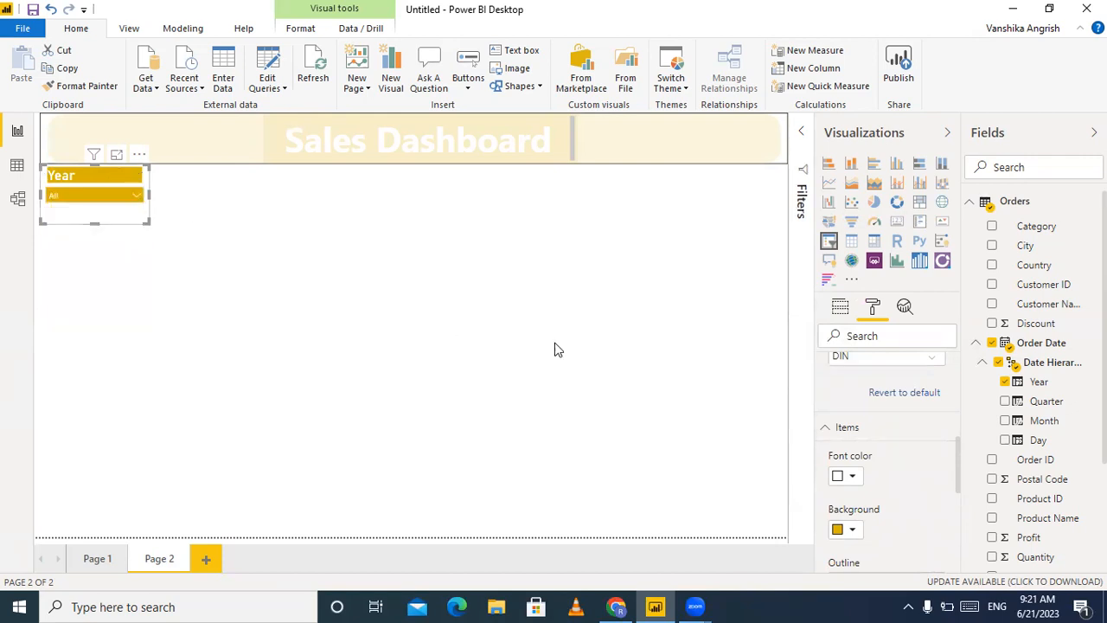
- Set the Year slicer's overall background to gold with 78% transparency and check its dropdown list
{"action": "scroll", "coordinate": [887, 511], "scroll_direction": "down", "scroll_amount": 1}
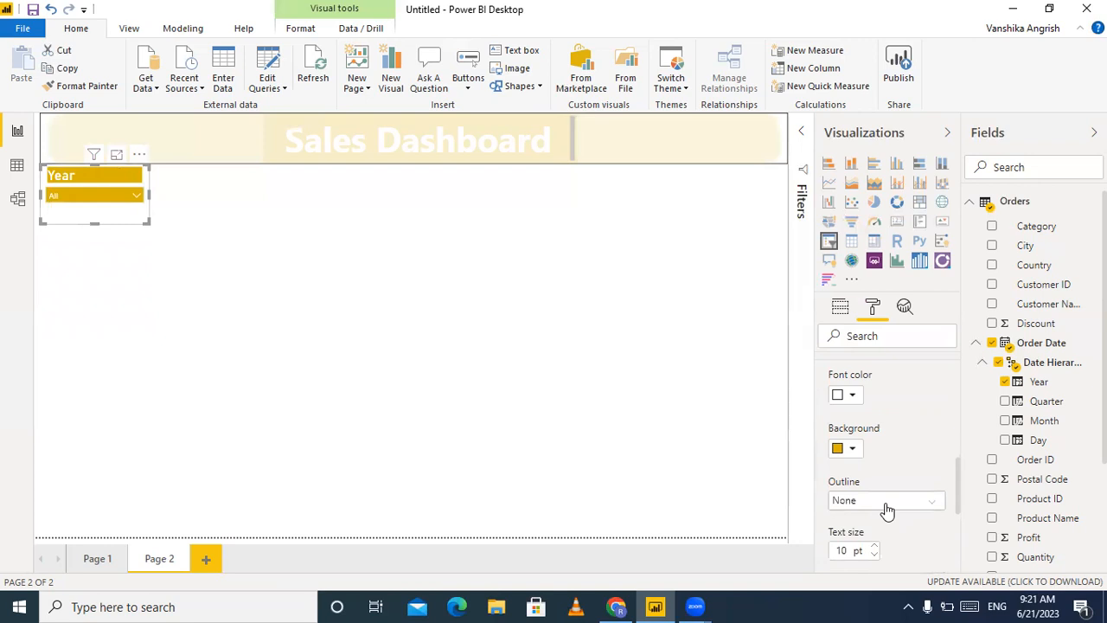
{"action": "scroll", "coordinate": [887, 510], "scroll_direction": "down", "scroll_amount": 2}
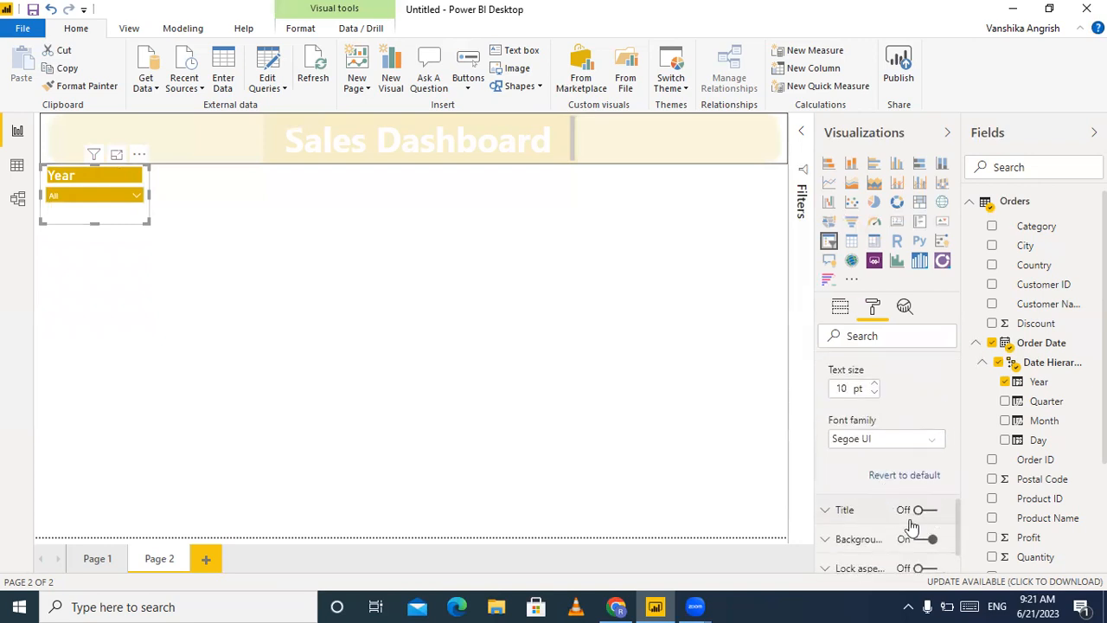
{"action": "scroll", "coordinate": [913, 527], "scroll_direction": "down", "scroll_amount": 1}
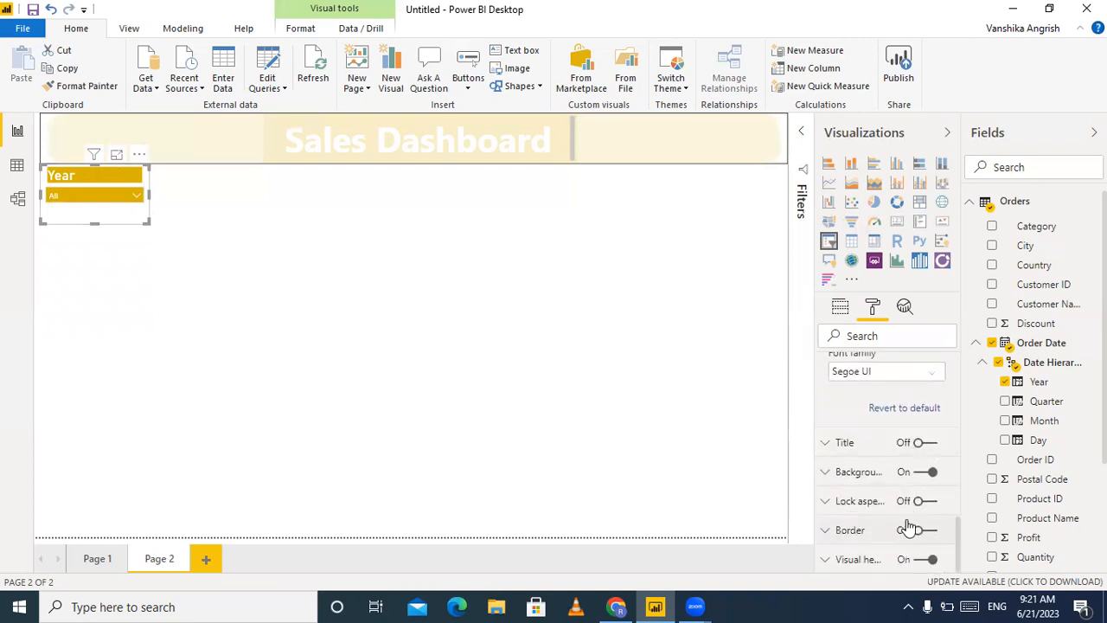
{"action": "left_click", "coordinate": [825, 472]}
{"action": "left_click", "coordinate": [853, 522]}
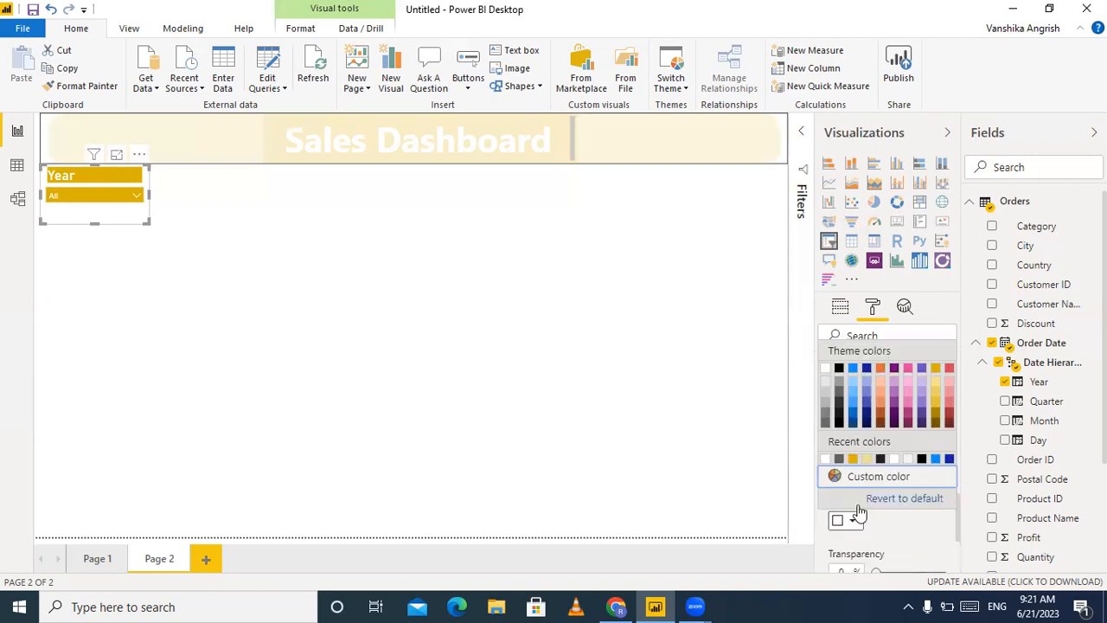
{"action": "left_click", "coordinate": [936, 368]}
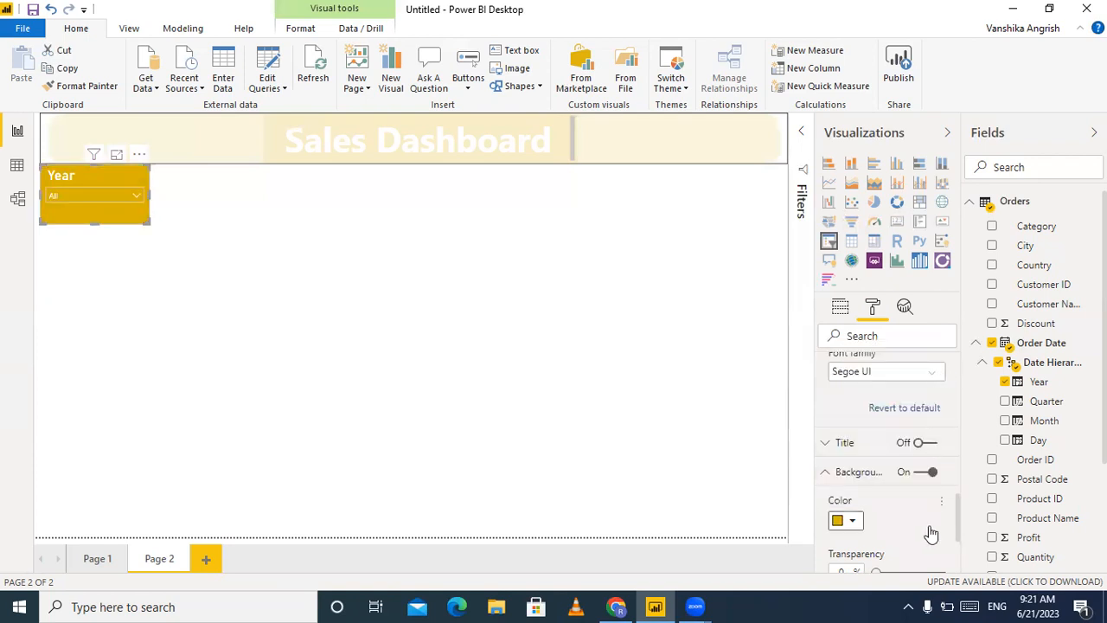
{"action": "scroll", "coordinate": [924, 534], "scroll_direction": "down", "scroll_amount": 2}
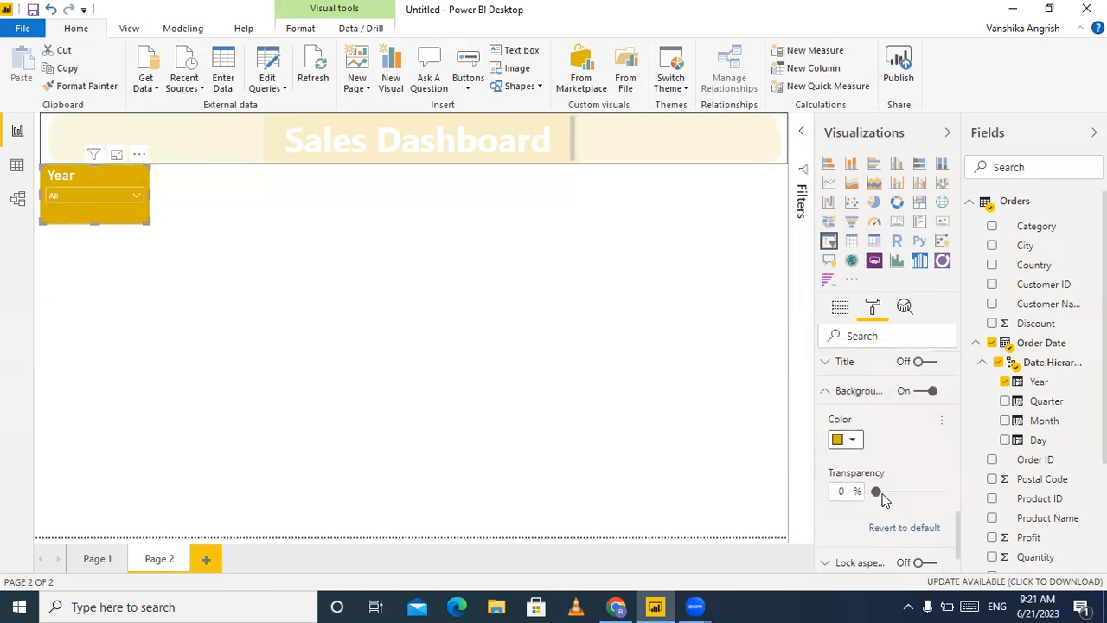
{"action": "left_click_drag", "start_coordinate": [924, 506], "coordinate": [928, 506]}
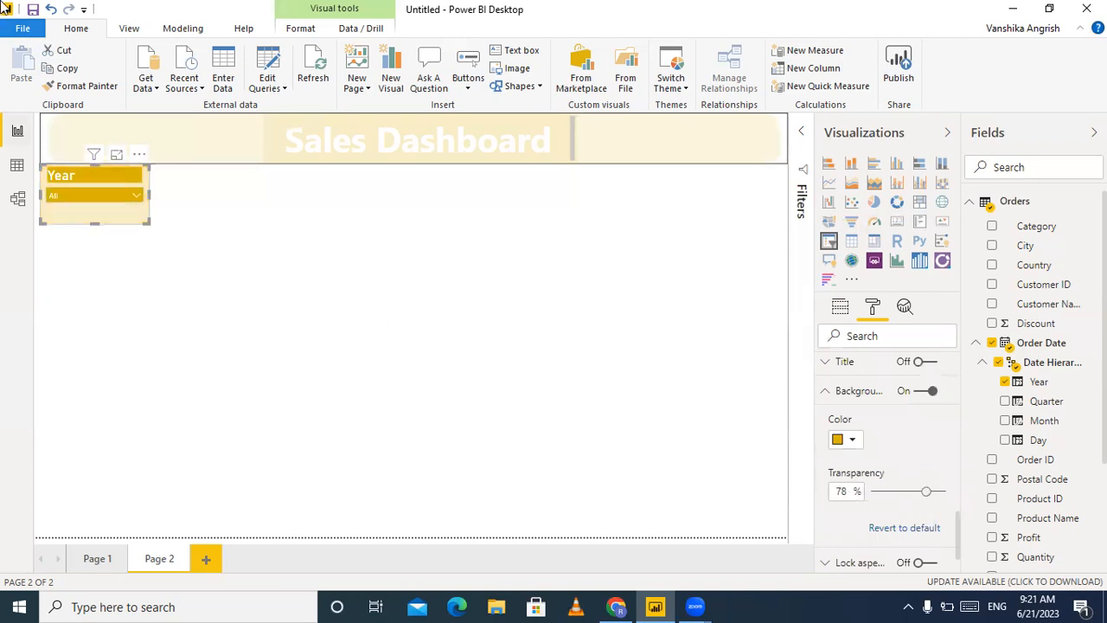
{"action": "left_click", "coordinate": [134, 197]}
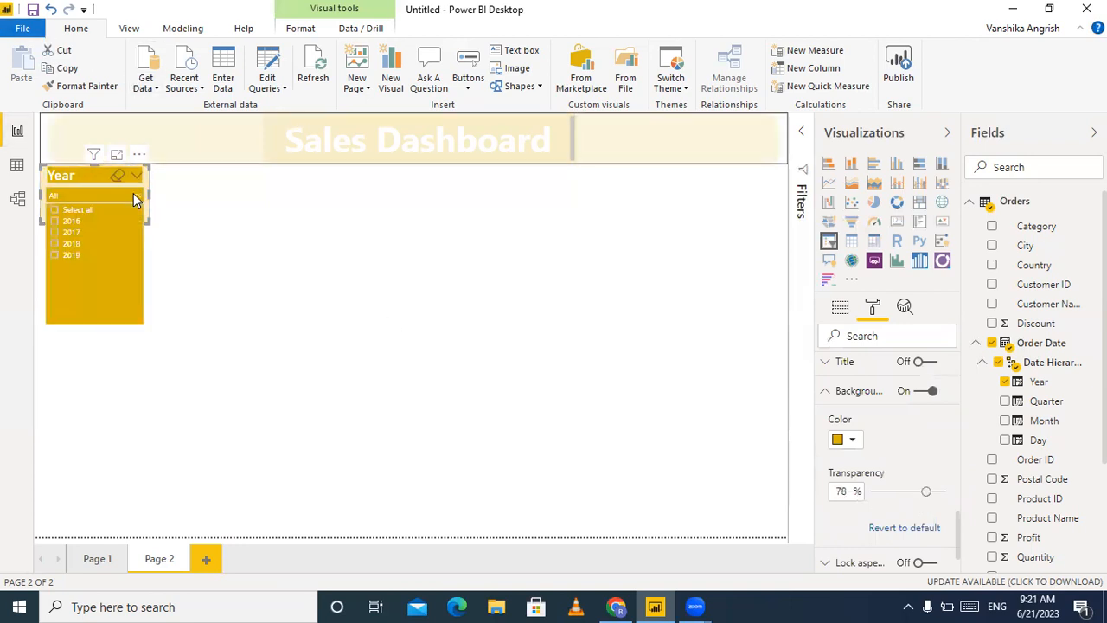
{"action": "left_click", "coordinate": [134, 198]}
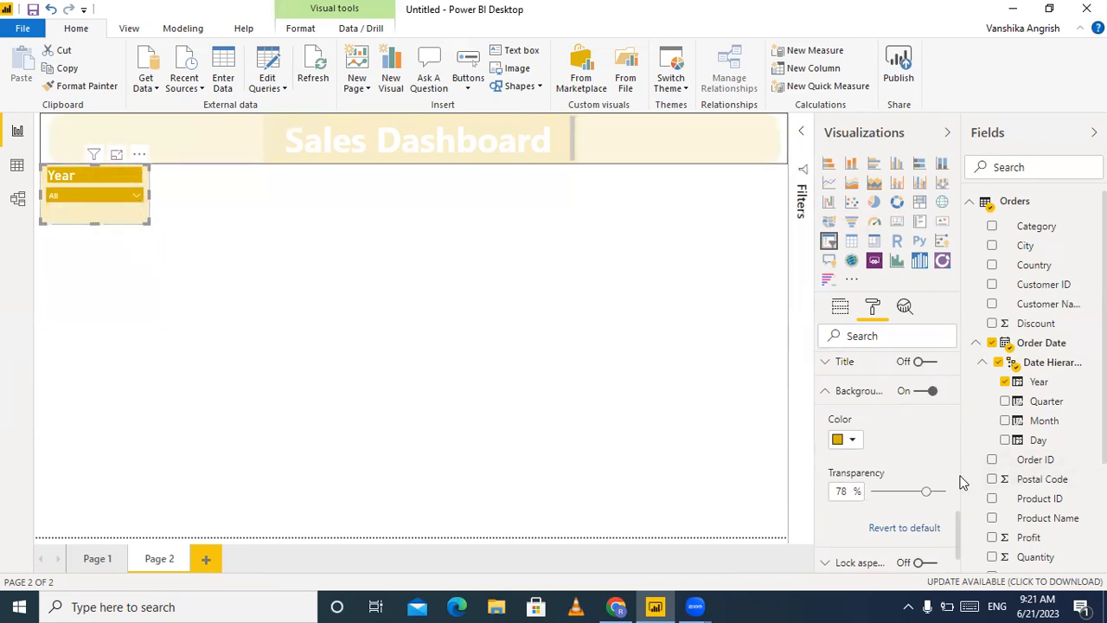
- Turn on the border around the Year slicer and deselect it to view the outline
{"action": "scroll", "coordinate": [916, 473], "scroll_direction": "down", "scroll_amount": 1}
{"action": "left_click", "coordinate": [931, 531]}
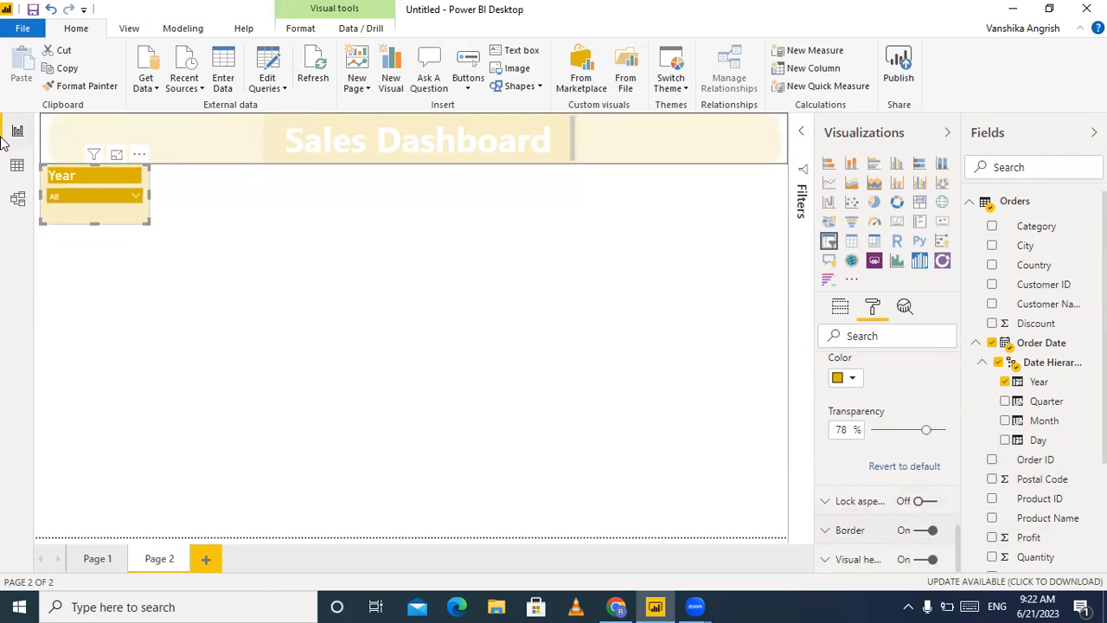
{"action": "left_click", "coordinate": [86, 229]}
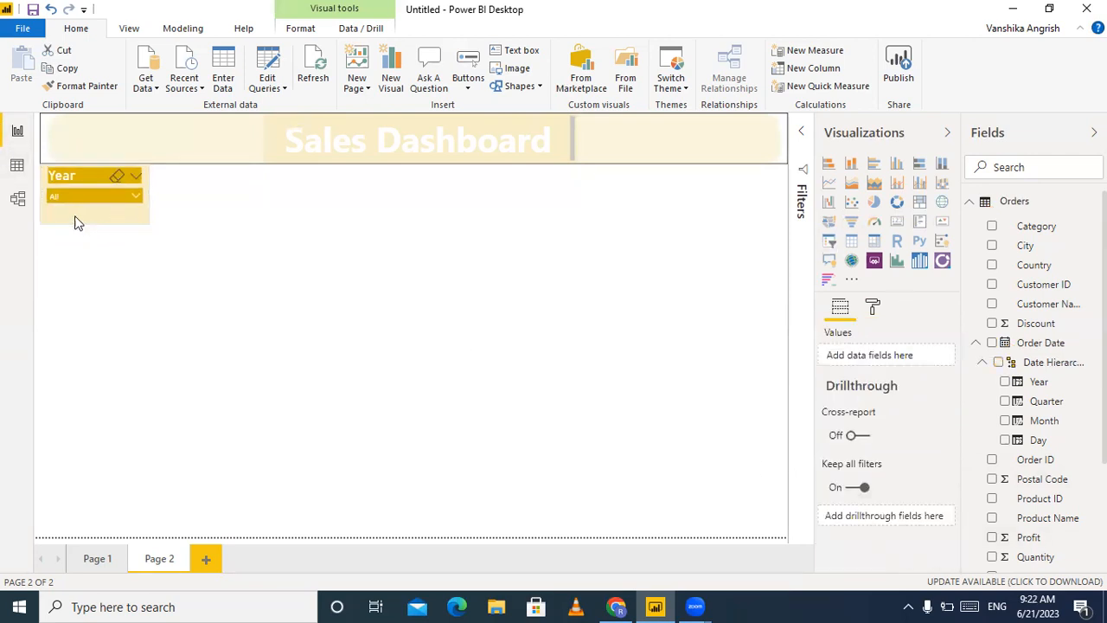
- Duplicate the formatted Year slicer and place the copy directly beside the original on its right
{"action": "left_click", "coordinate": [122, 220]}
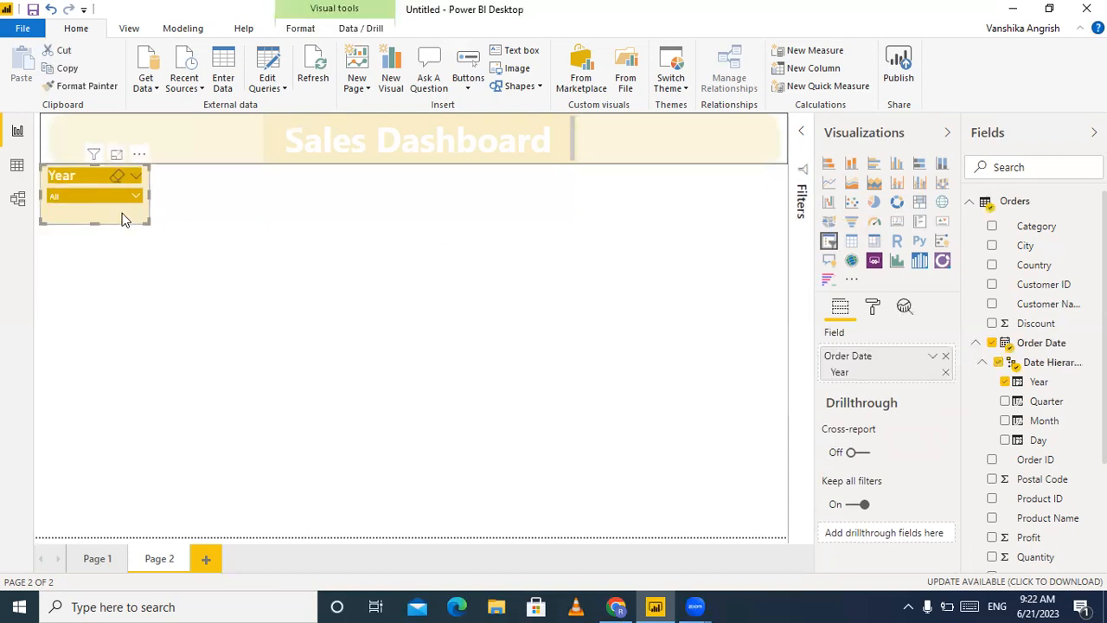
{"action": "key", "text": "ctrl+c"}
{"action": "key", "text": "ctrl+v"}
{"action": "left_click_drag", "start_coordinate": [109, 217], "coordinate": [219, 211]}
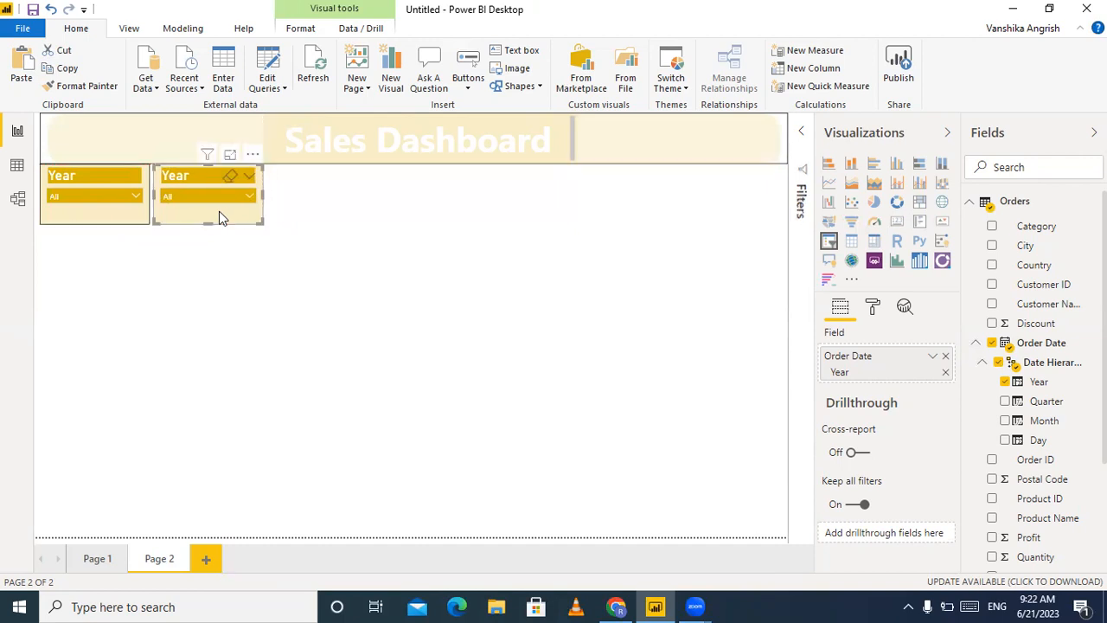
- Replace the copied slicer's Order Date field with Sub-Category and widen it so the full header name fits
{"action": "scroll", "coordinate": [1065, 479], "scroll_direction": "down", "scroll_amount": 3}
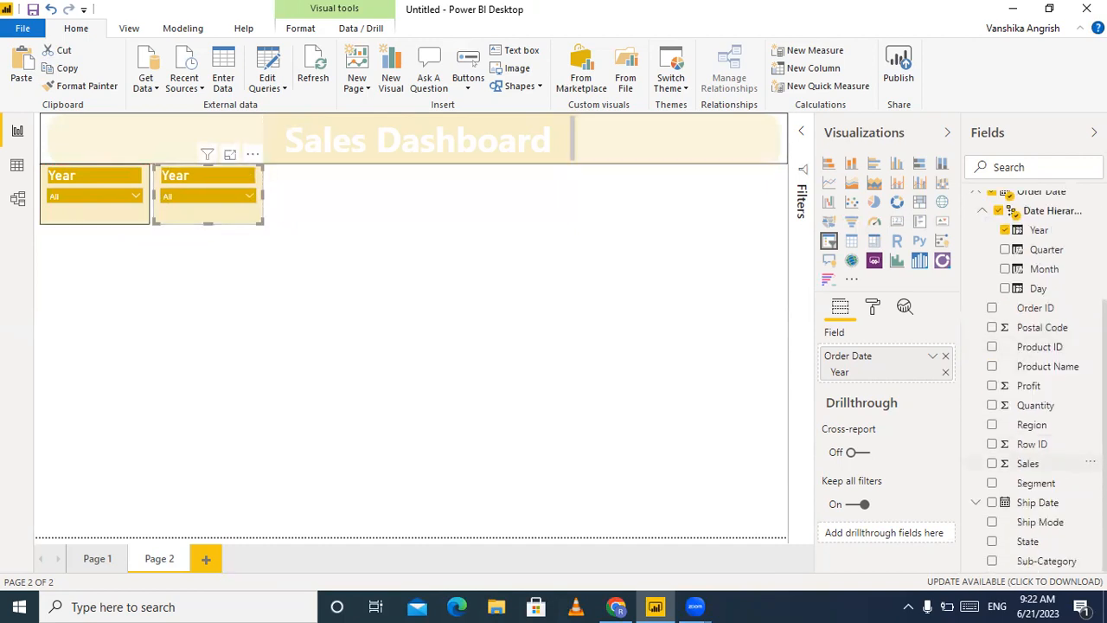
{"action": "left_click", "coordinate": [948, 358]}
{"action": "left_click_drag", "start_coordinate": [1049, 561], "coordinate": [903, 365]}
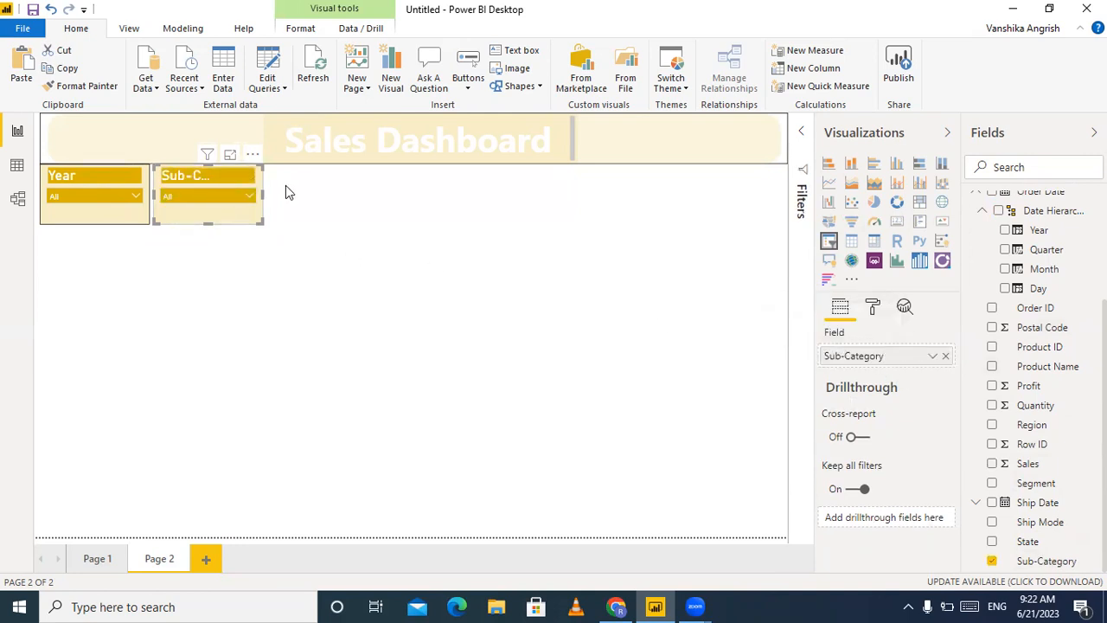
{"action": "left_click_drag", "start_coordinate": [264, 195], "coordinate": [299, 193]}
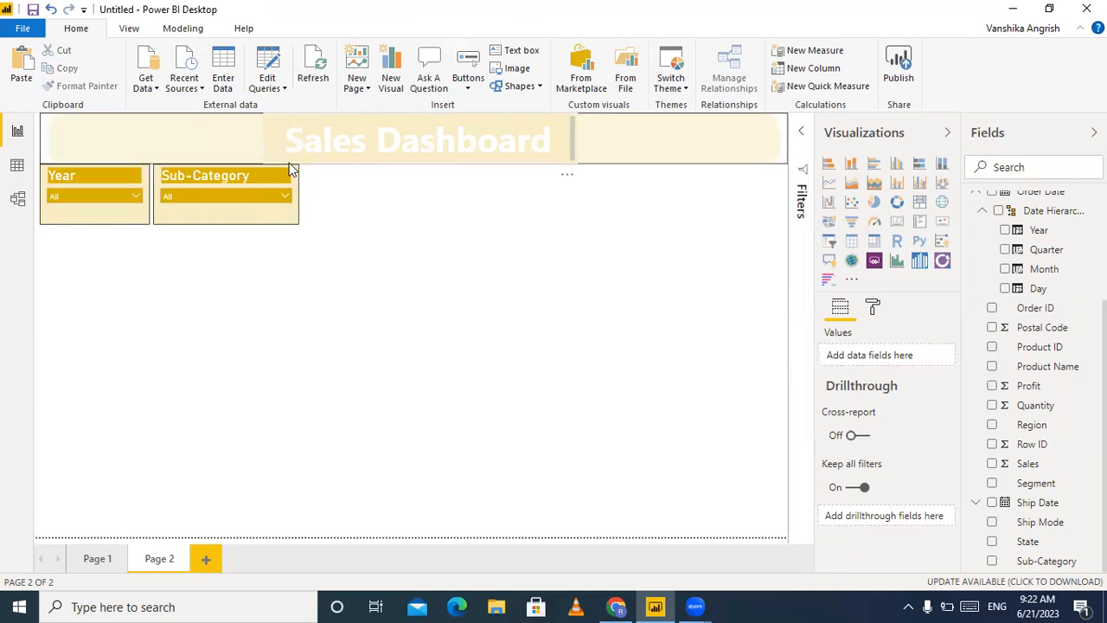
- Open the Sub-Category slicer's dropdown to check its list of values, and close it again
{"action": "left_click", "coordinate": [291, 162]}
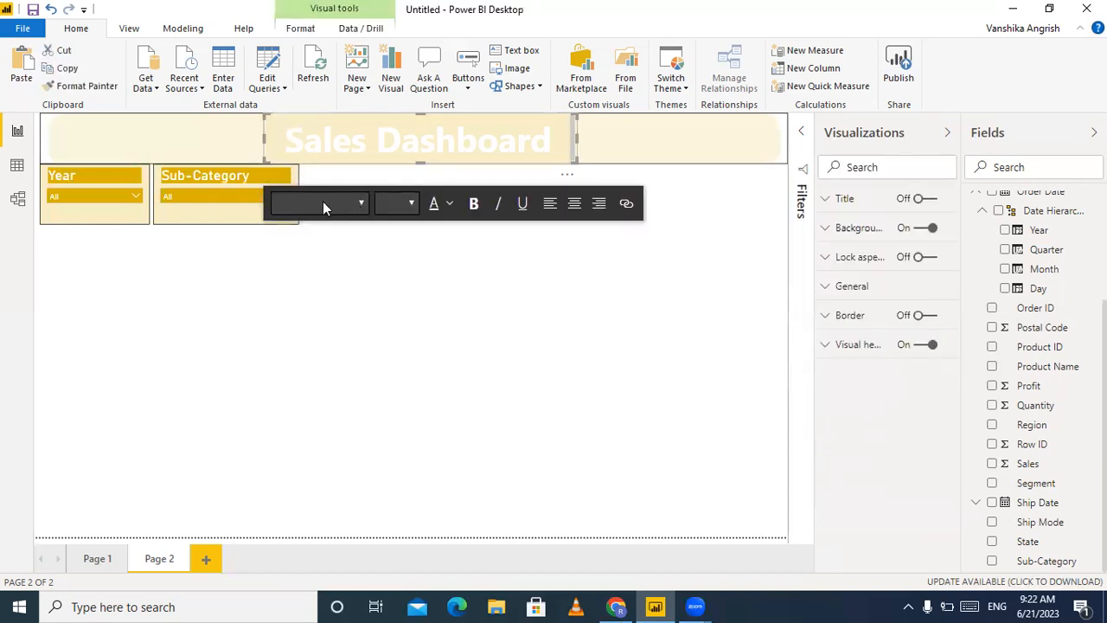
{"action": "left_click", "coordinate": [541, 294]}
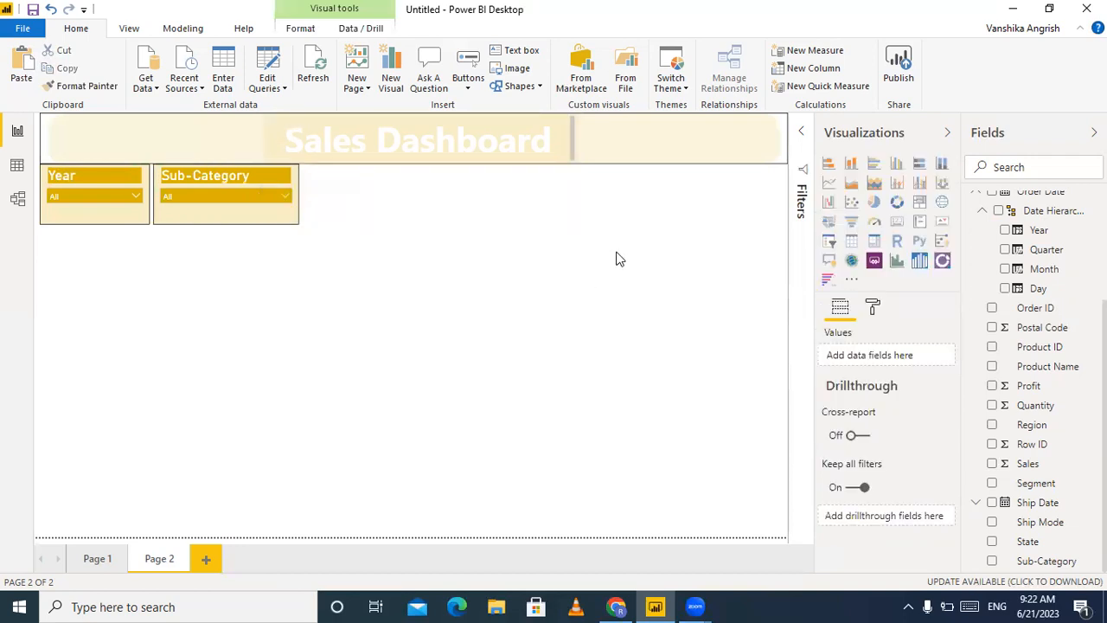
{"action": "left_click", "coordinate": [288, 157]}
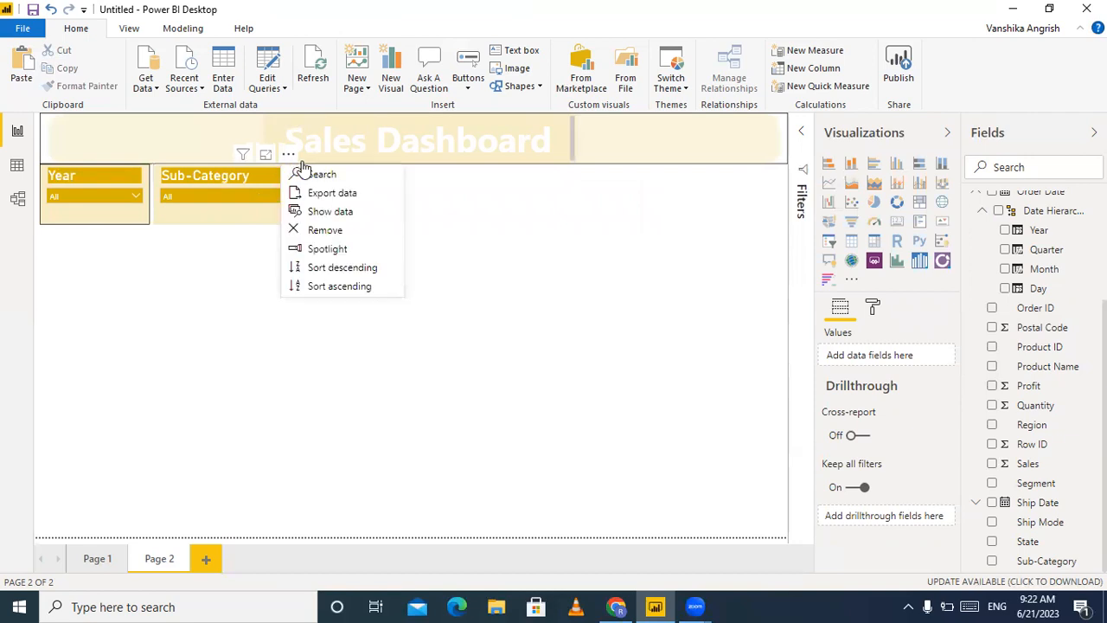
{"action": "left_click", "coordinate": [320, 175]}
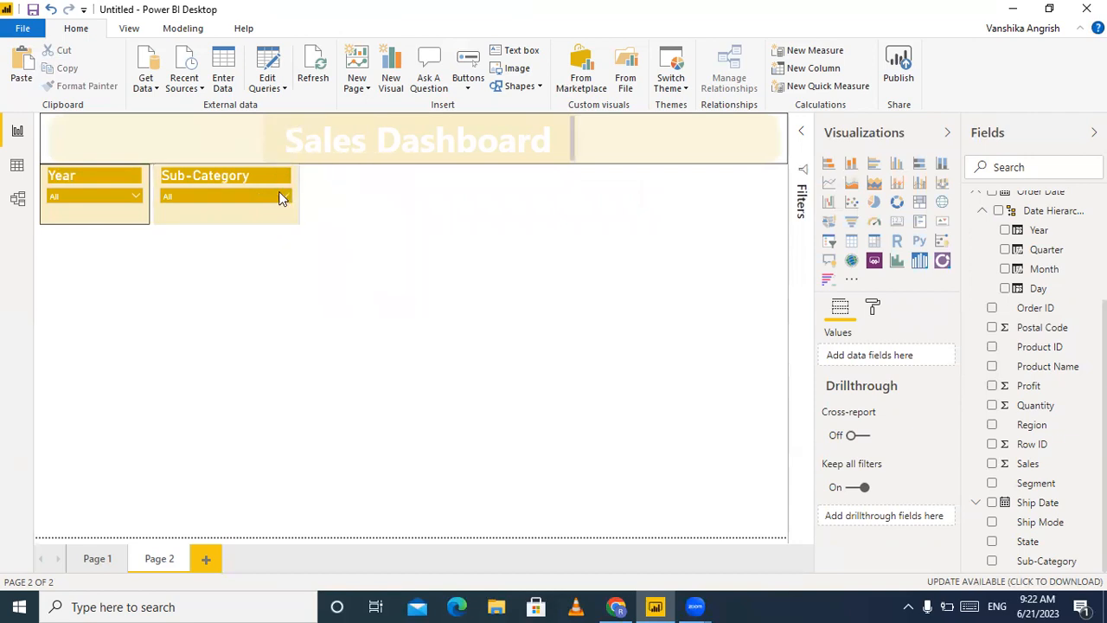
{"action": "left_click", "coordinate": [285, 197]}
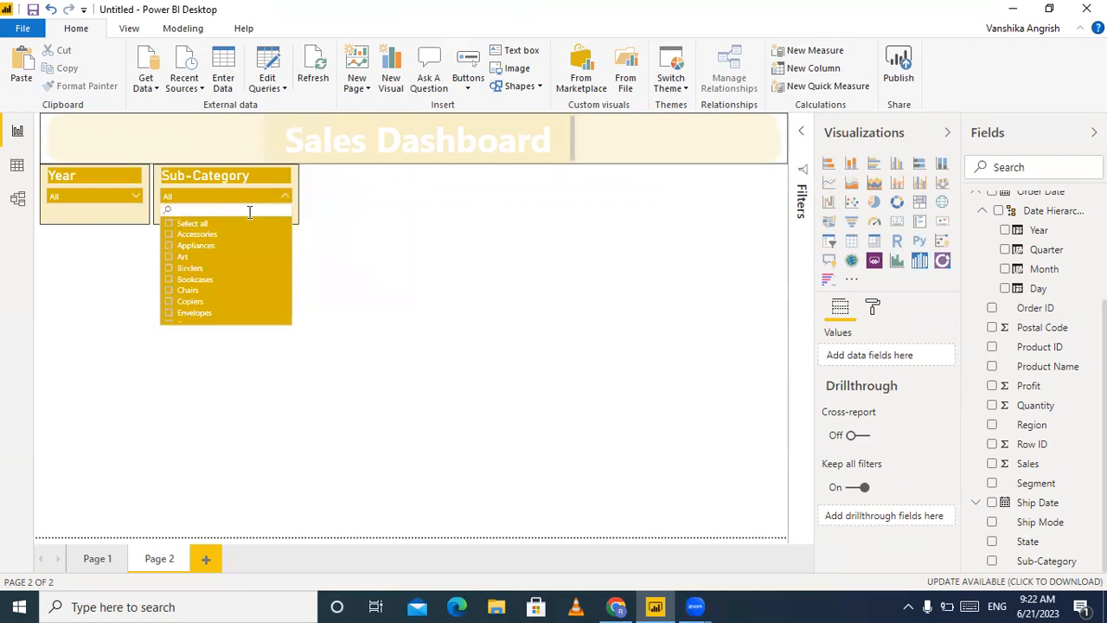
{"action": "left_click", "coordinate": [375, 204]}
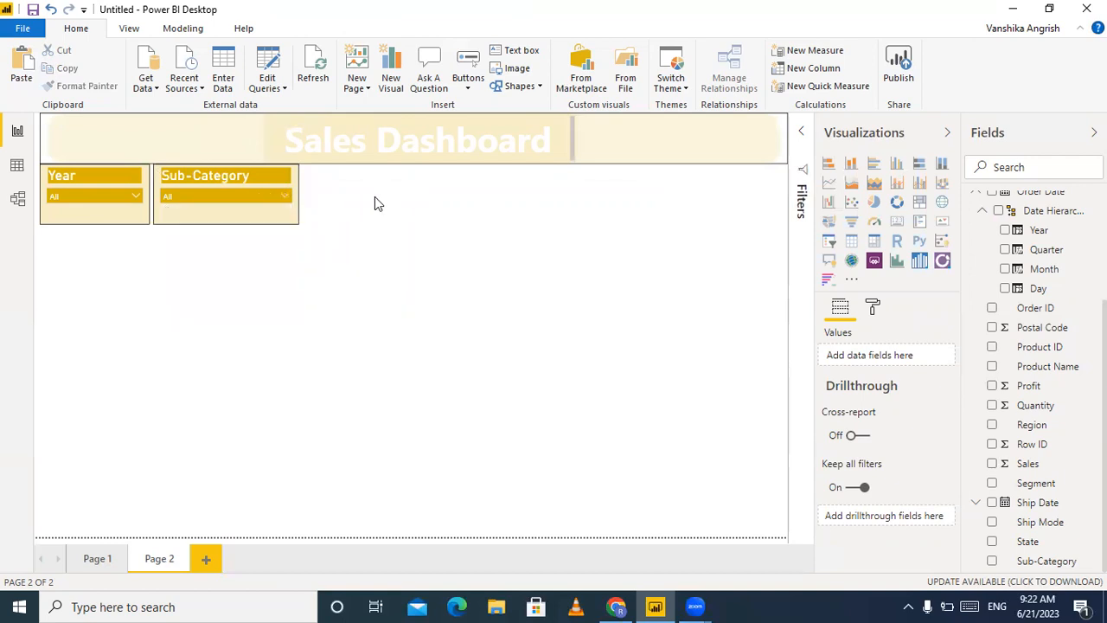
- Duplicate the Sub-Category slicer, place the narrower copy directly beside it, and replace its field with State
{"action": "left_click", "coordinate": [277, 219]}
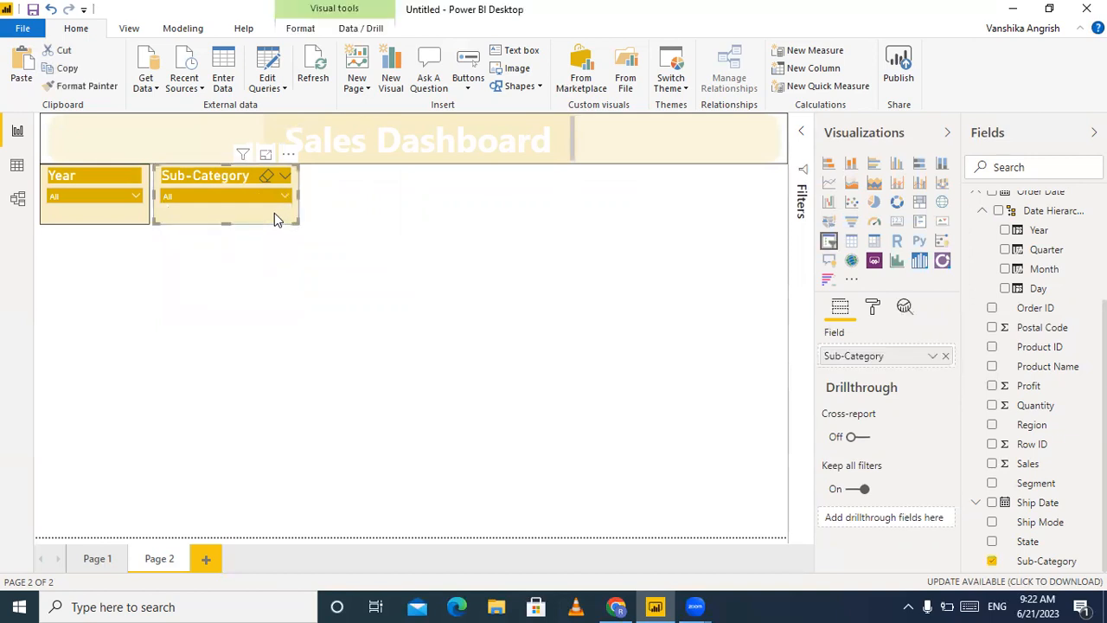
{"action": "left_click_drag", "start_coordinate": [274, 211], "coordinate": [422, 201]}
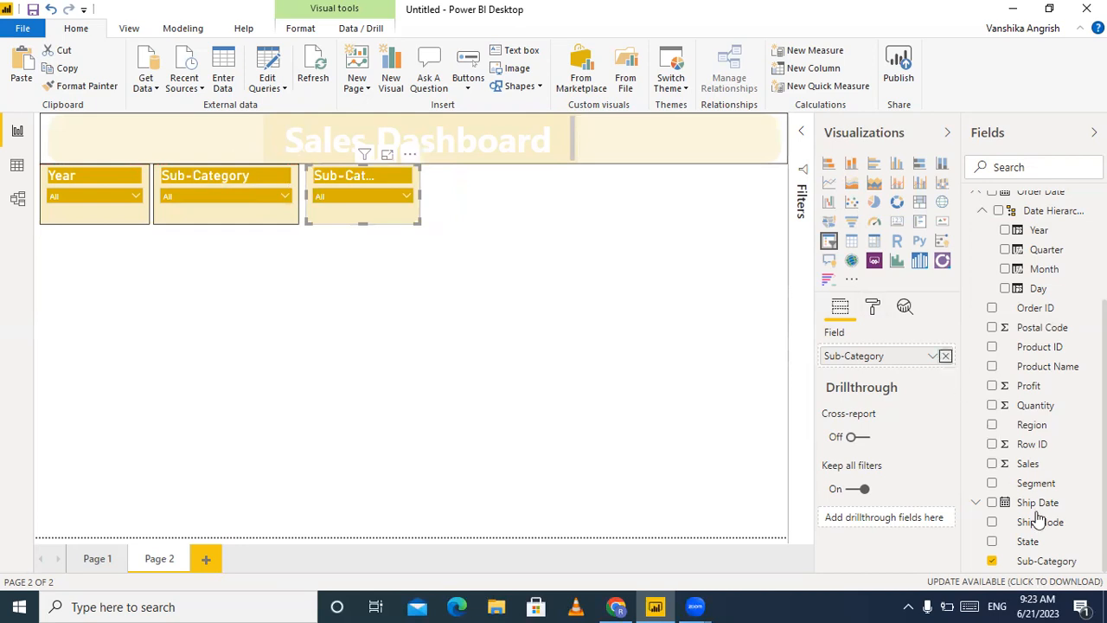
{"action": "left_click", "coordinate": [1047, 561]}
{"action": "left_click_drag", "start_coordinate": [857, 346], "coordinate": [907, 364]}
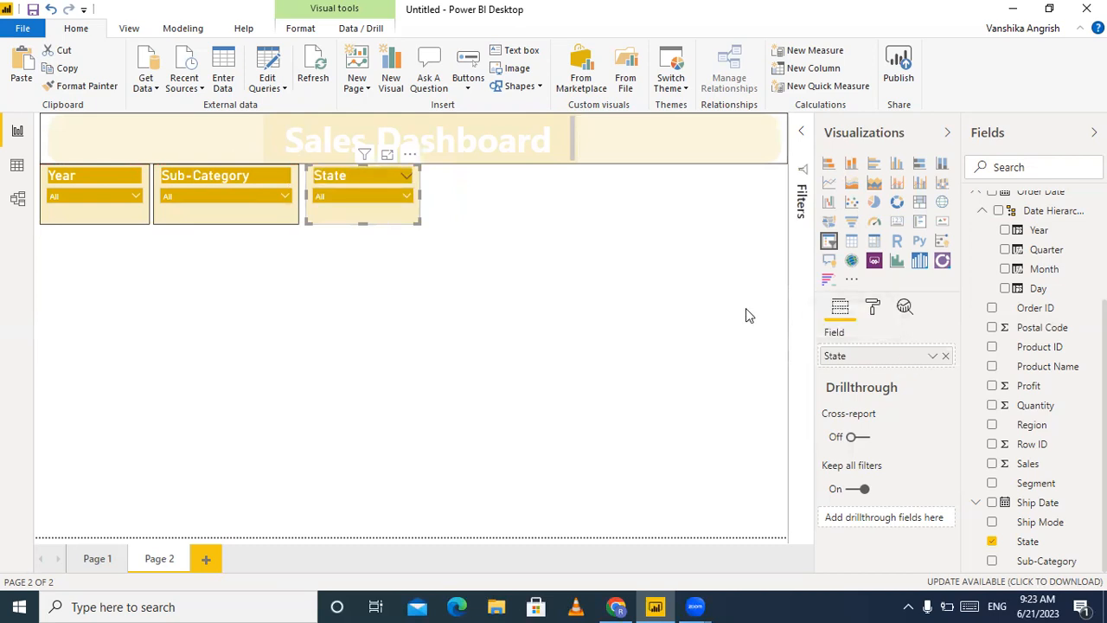
- Duplicate the State slicer, place the copy directly to its right, and replace its field with City
{"action": "left_click_drag", "start_coordinate": [367, 216], "coordinate": [491, 219]}
{"action": "scroll", "coordinate": [1034, 373], "scroll_direction": "up", "scroll_amount": 4}
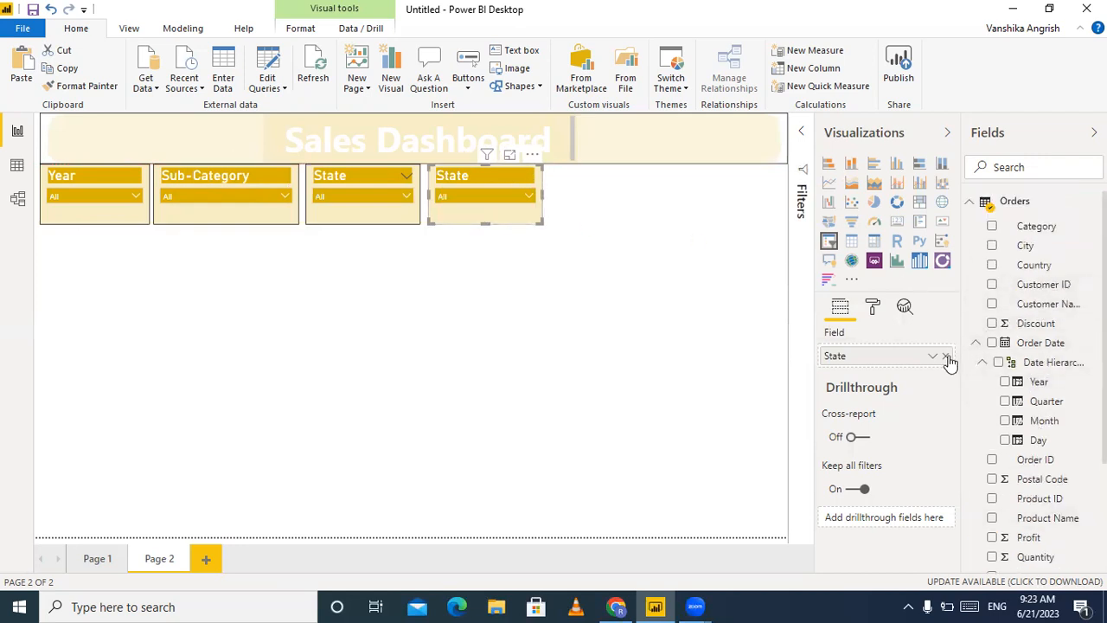
{"action": "left_click_drag", "start_coordinate": [1025, 246], "coordinate": [892, 356]}
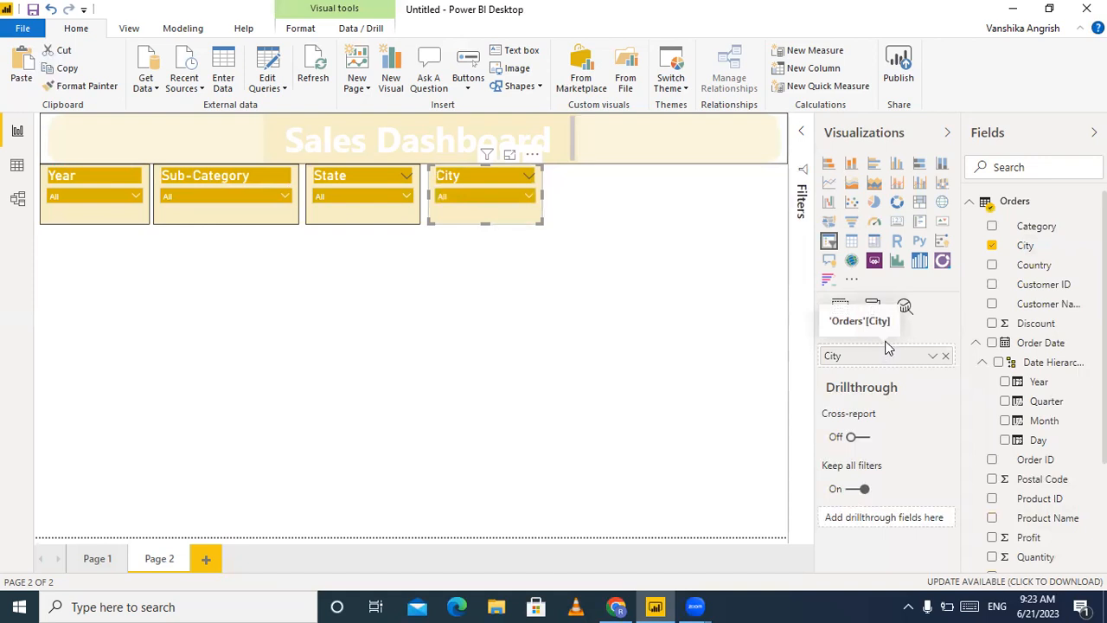
- Duplicate the City slicer to its right and replace the copy's field with Month from the Order Date hierarchy
{"action": "left_click_drag", "start_coordinate": [517, 227], "coordinate": [627, 217]}
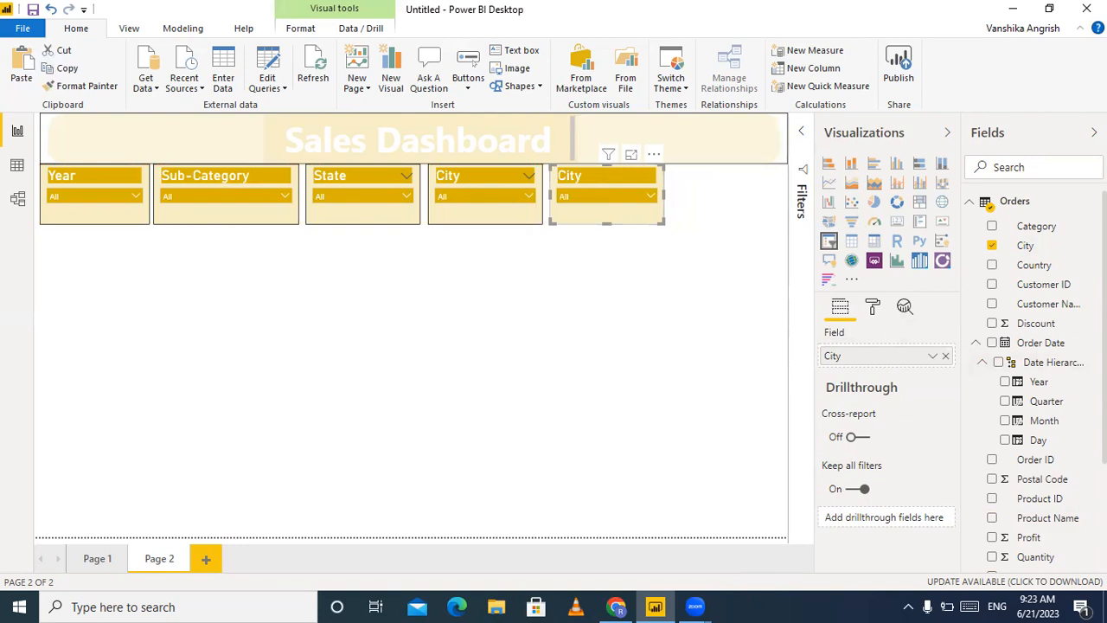
{"action": "left_click", "coordinate": [948, 358]}
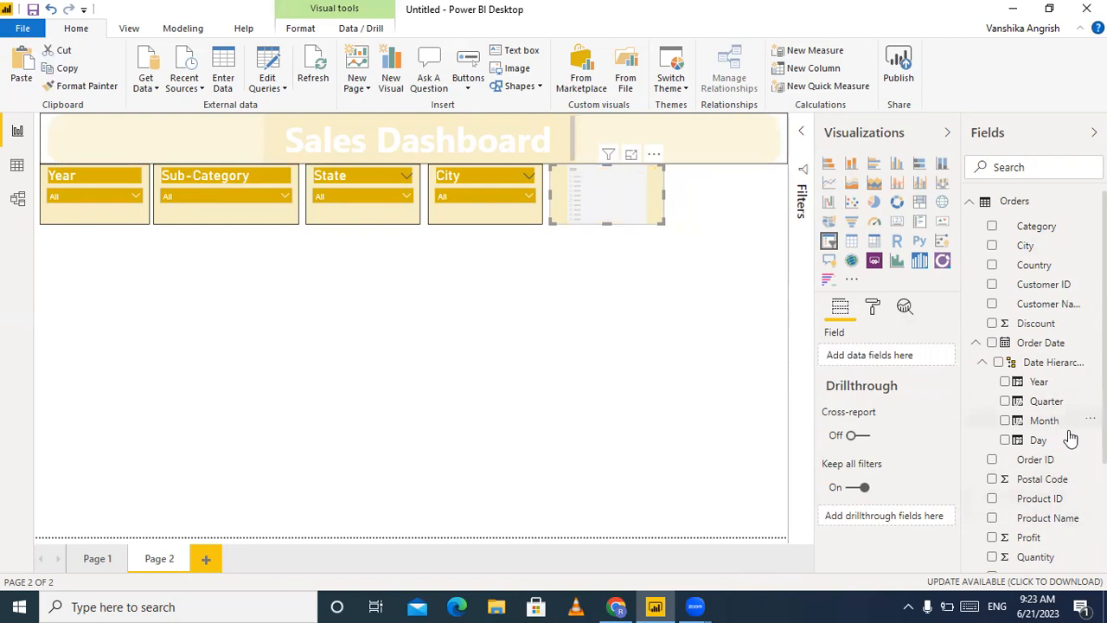
{"action": "left_click_drag", "start_coordinate": [1047, 421], "coordinate": [903, 356]}
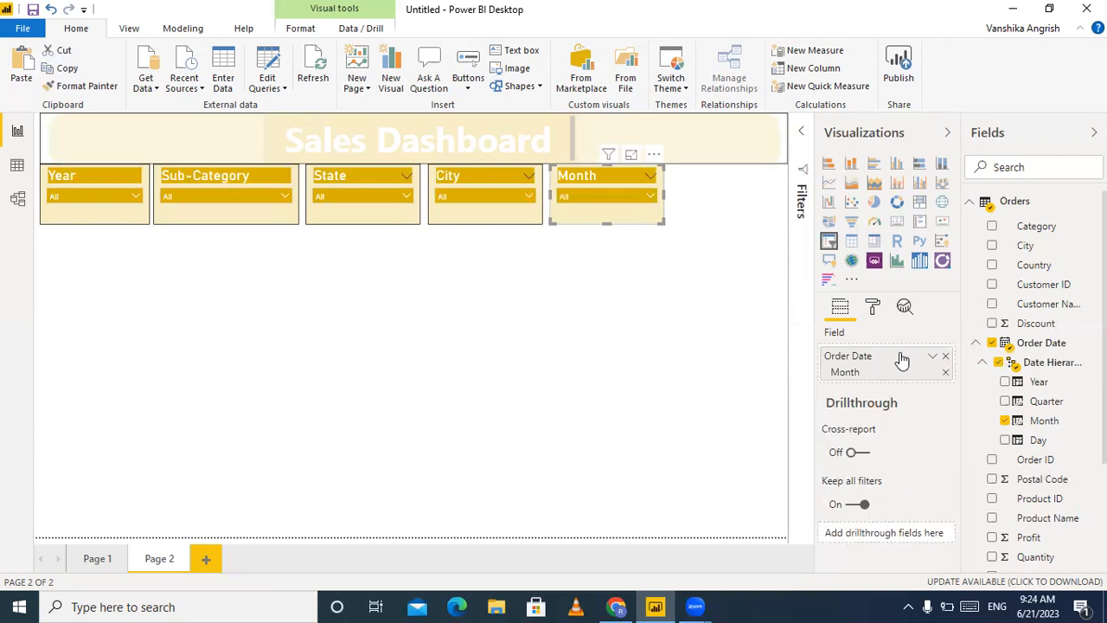
- Duplicate the Month slicer into the last space of the slicer row and replace the copy's field with Region
{"action": "key", "text": "ctrl+c"}
{"action": "key", "text": "ctrl+v"}
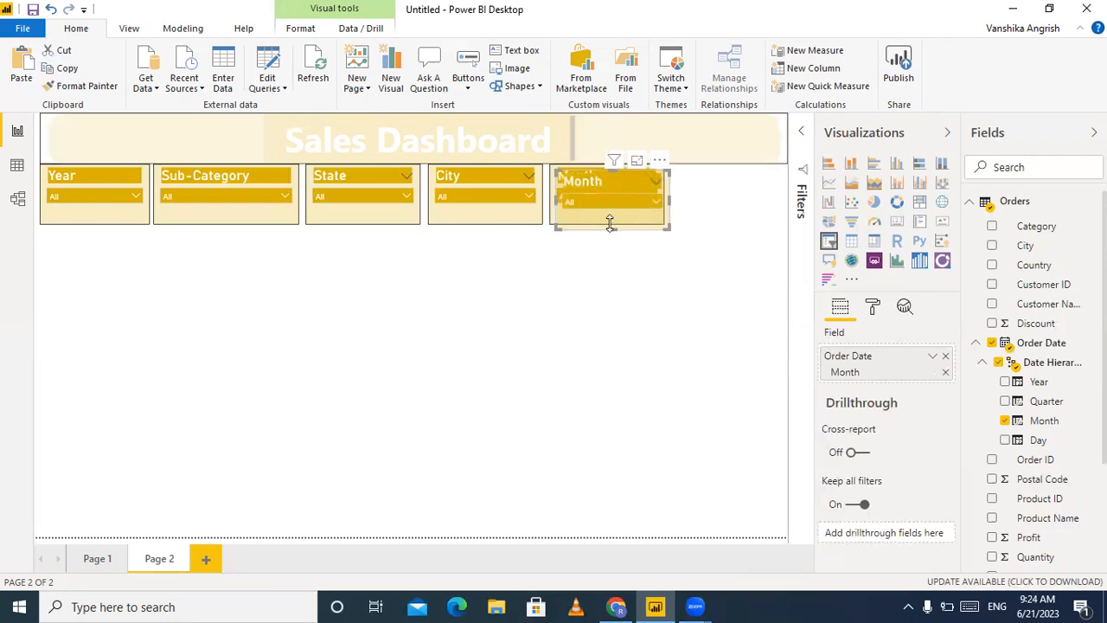
{"action": "left_click_drag", "start_coordinate": [615, 223], "coordinate": [727, 218]}
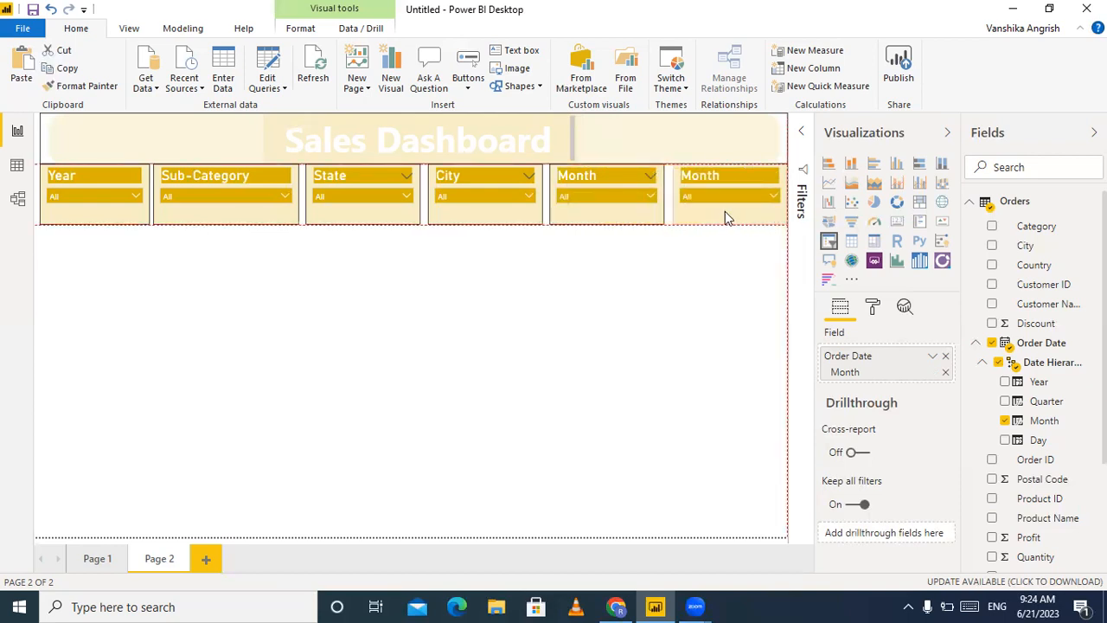
{"action": "left_click", "coordinate": [725, 211]}
{"action": "left_click", "coordinate": [946, 359]}
{"action": "scroll", "coordinate": [1062, 531], "scroll_direction": "down", "scroll_amount": 2}
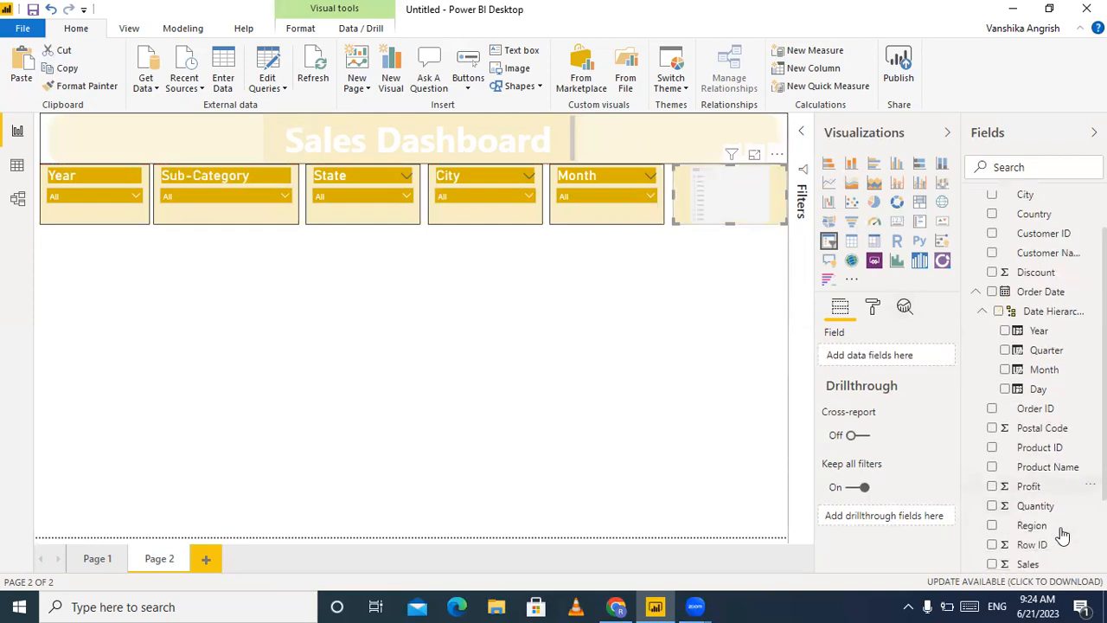
{"action": "scroll", "coordinate": [1063, 531], "scroll_direction": "down", "scroll_amount": 1}
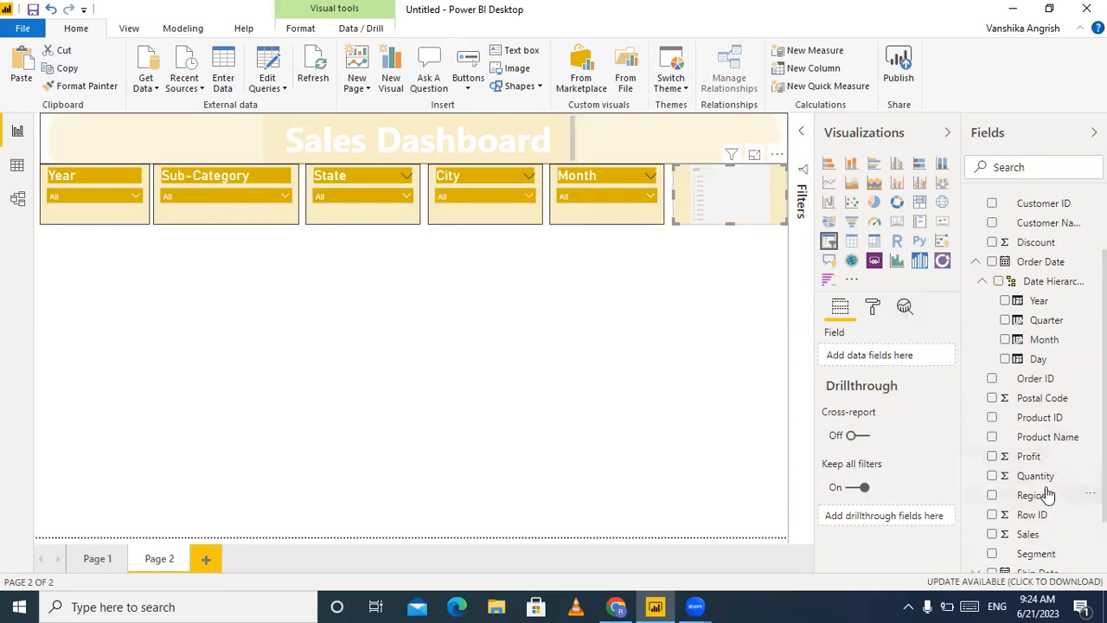
{"action": "left_click_drag", "start_coordinate": [1038, 497], "coordinate": [897, 359]}
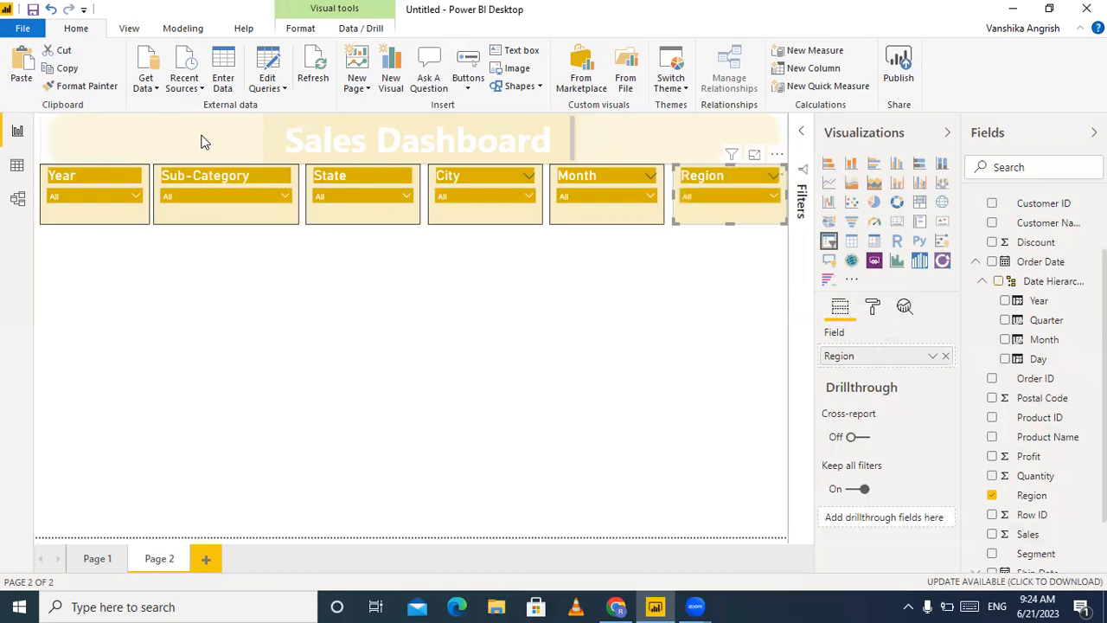
- Turn on the border around the "Sales Dashboard" title text box and deselect it
{"action": "left_click", "coordinate": [279, 128]}
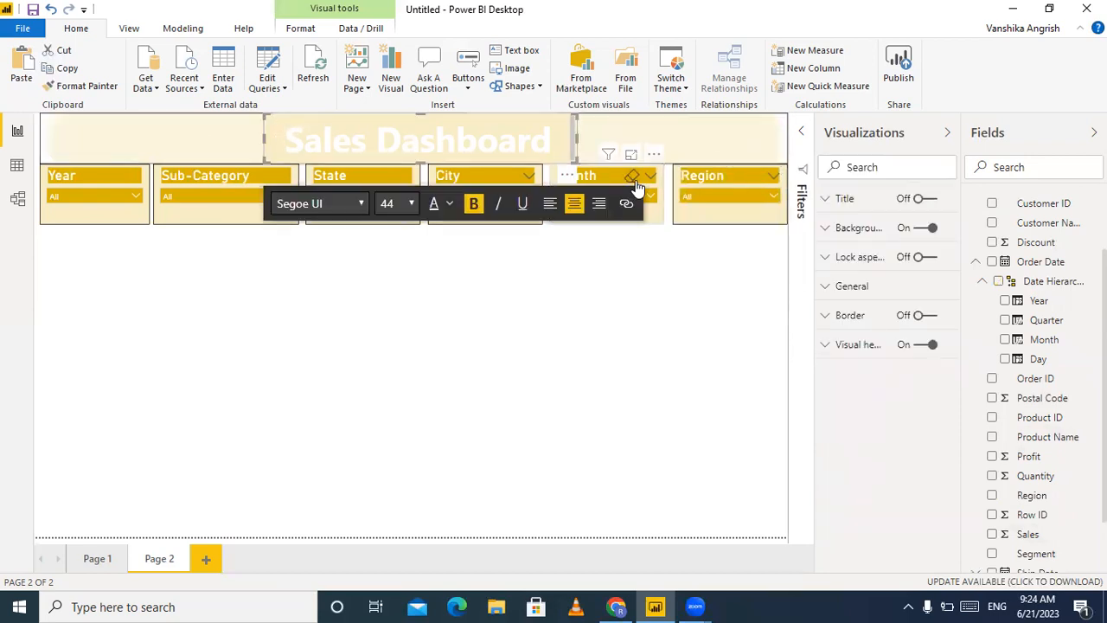
{"action": "left_click", "coordinate": [936, 316]}
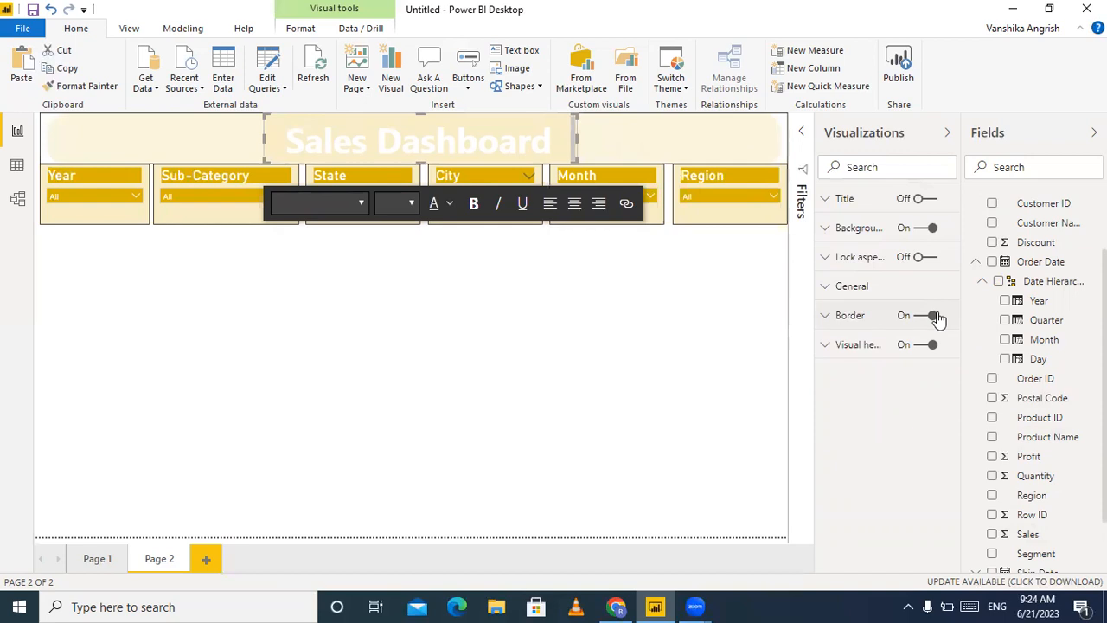
{"action": "left_click", "coordinate": [621, 327]}
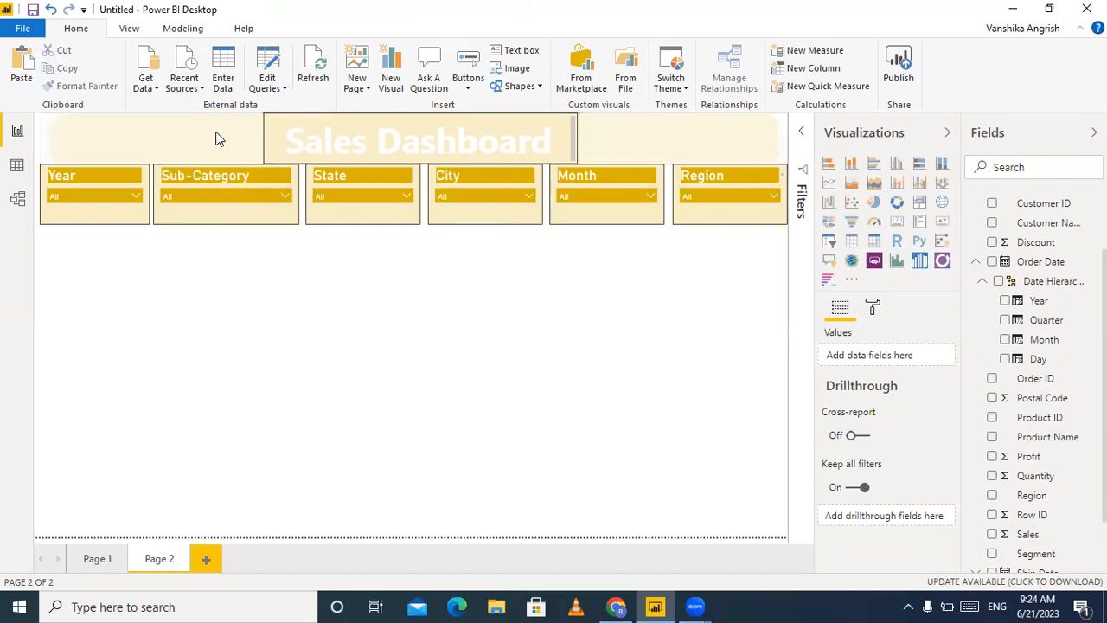
- Add a card visual for the Sales field below the Year slicer and reduce its height
{"action": "left_click", "coordinate": [898, 227]}
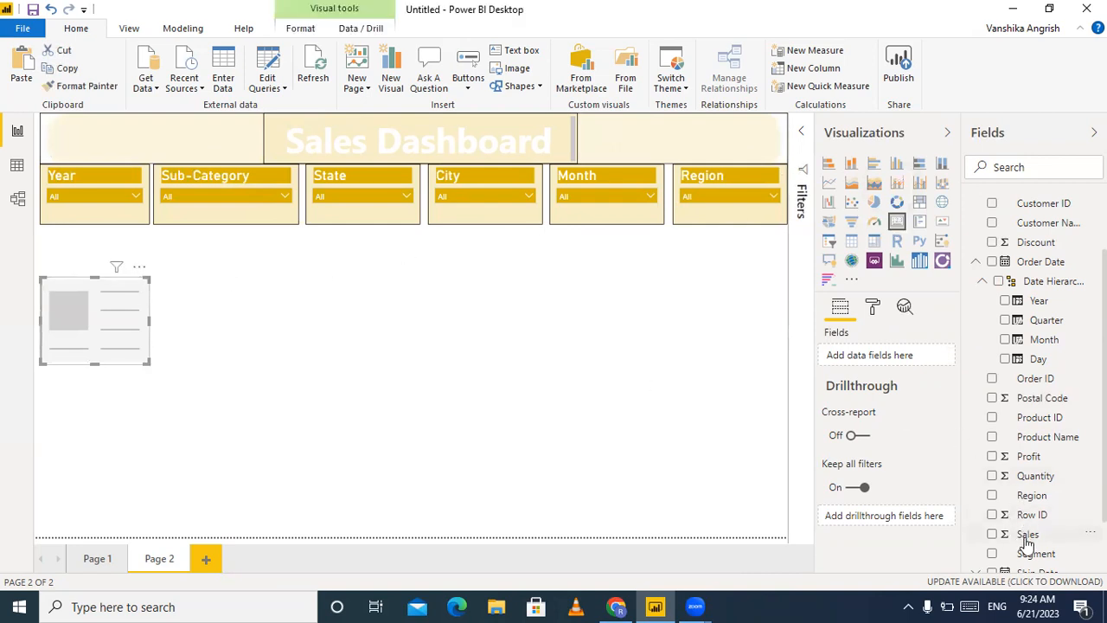
{"action": "left_click_drag", "start_coordinate": [1029, 539], "coordinate": [898, 360]}
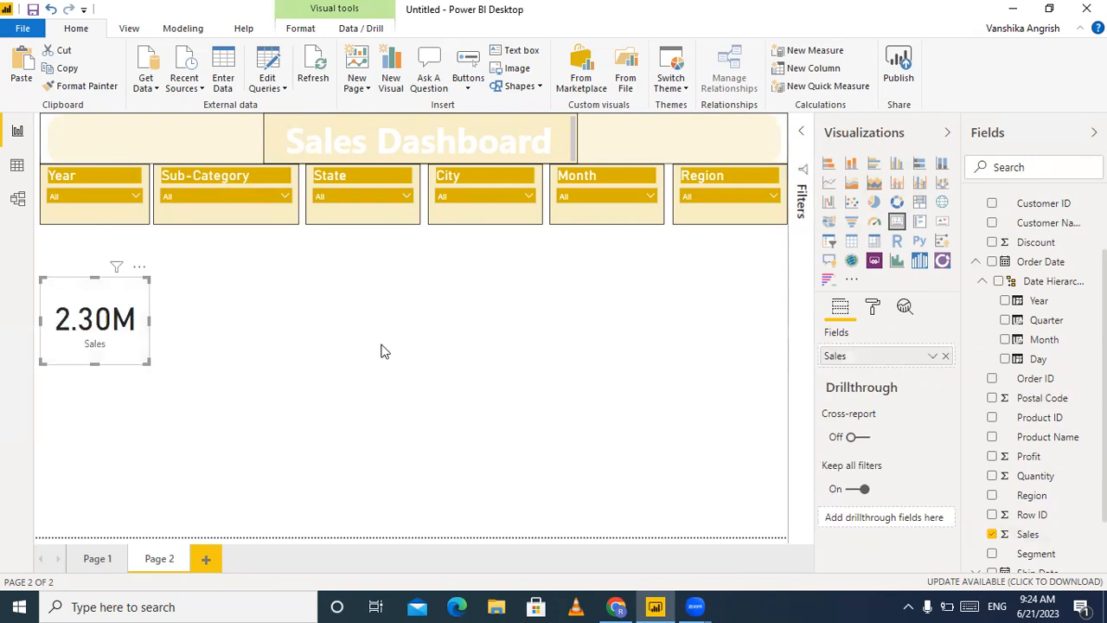
{"action": "left_click_drag", "start_coordinate": [95, 365], "coordinate": [102, 355]}
{"action": "left_click", "coordinate": [102, 355]}
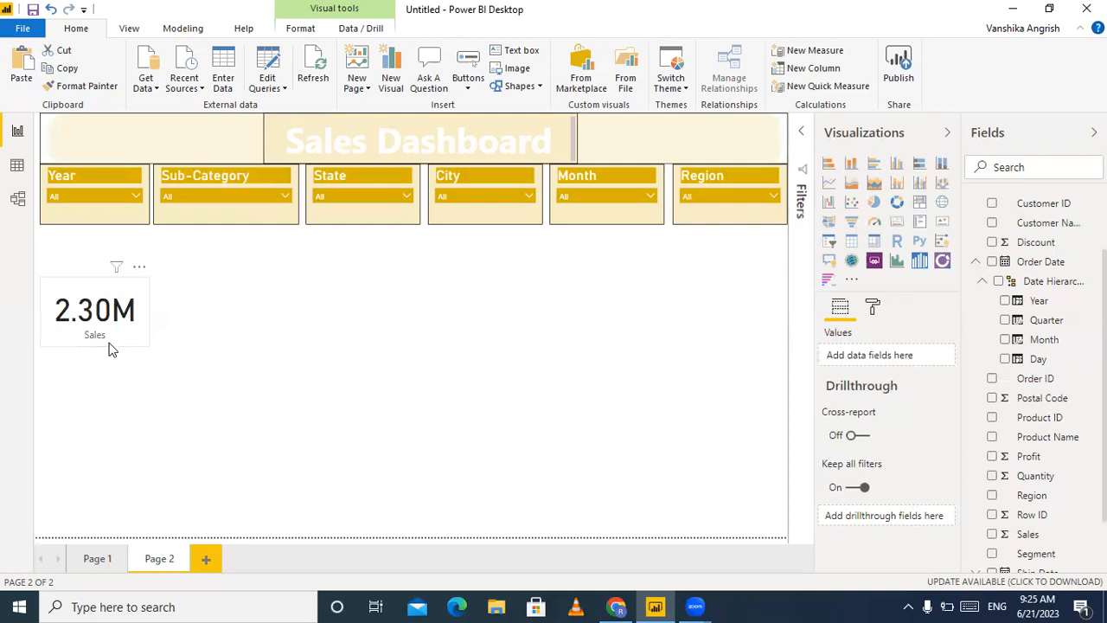
- Copy the Year slicer's formatting onto the Sales card with Format Painter, and fit the card into the header banner left of the title
{"action": "left_click", "coordinate": [95, 211]}
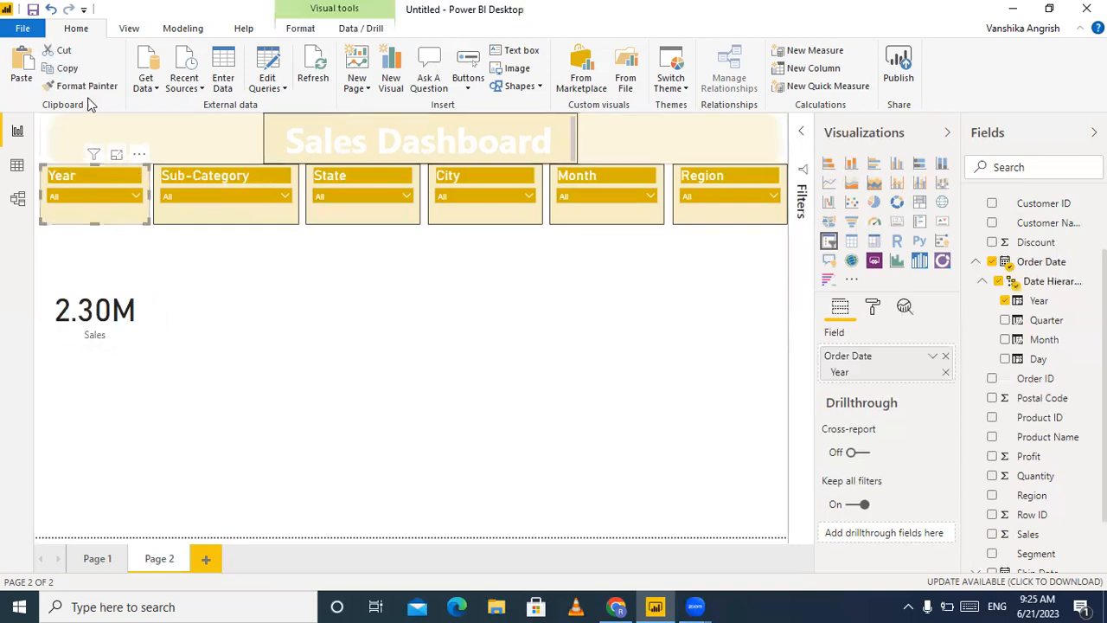
{"action": "left_click", "coordinate": [96, 91]}
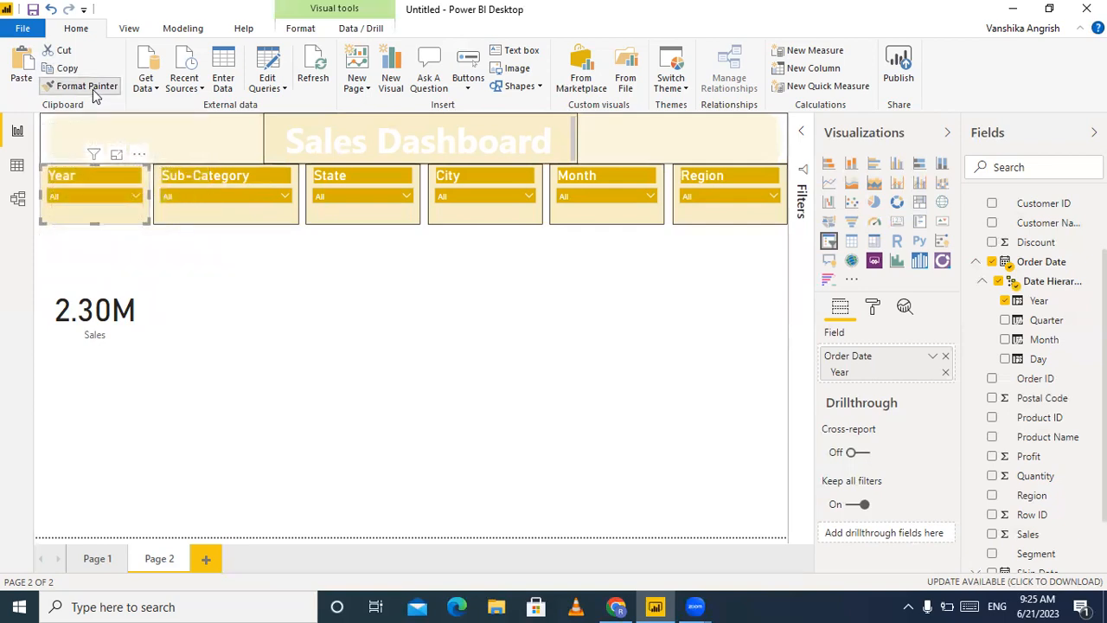
{"action": "left_click", "coordinate": [68, 344]}
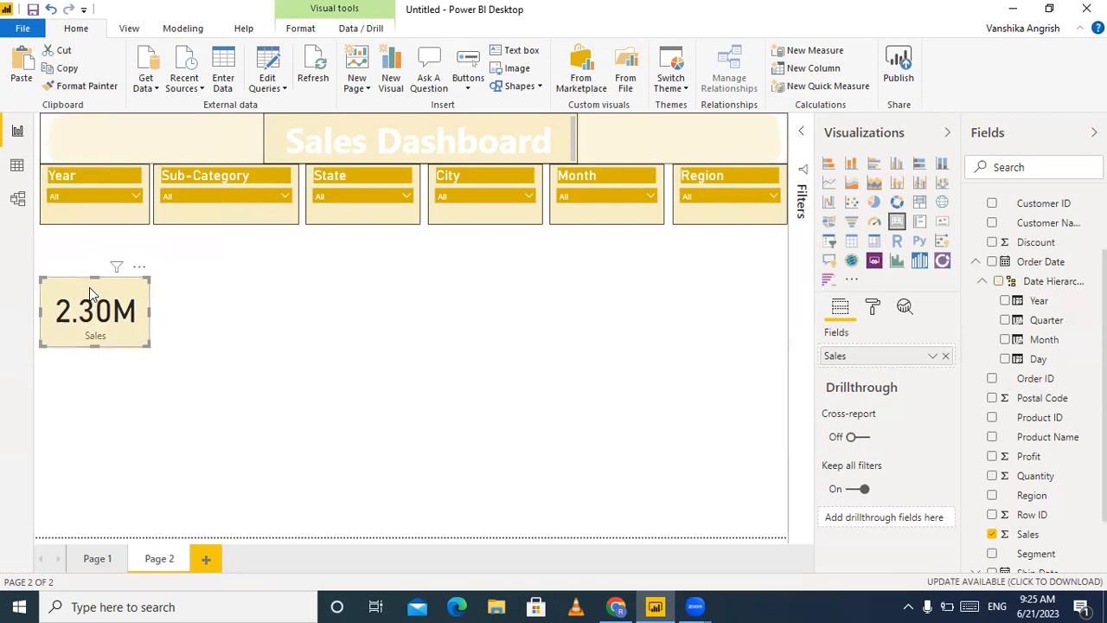
{"action": "left_click_drag", "start_coordinate": [92, 277], "coordinate": [100, 127]}
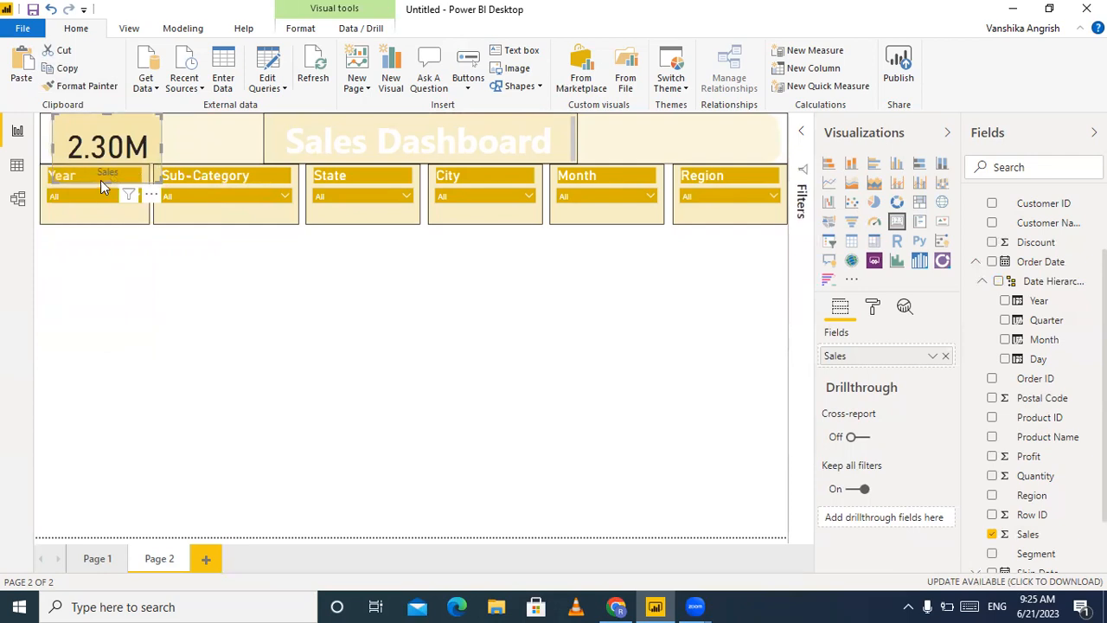
{"action": "left_click_drag", "start_coordinate": [108, 175], "coordinate": [109, 167]}
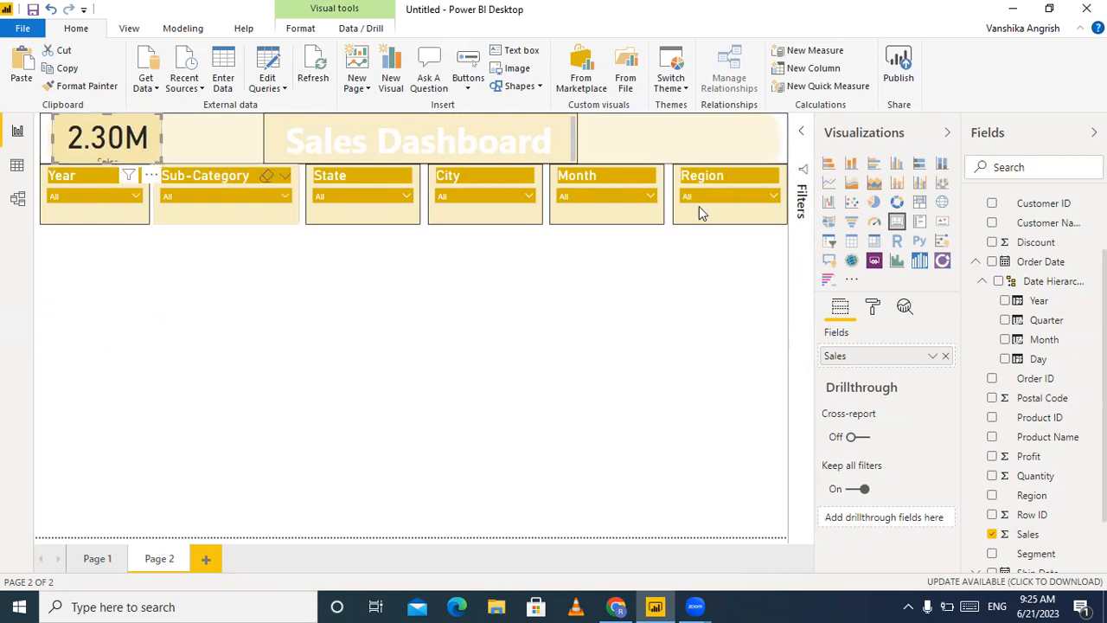
- Reduce the Sales card's data label text size to 28 pt so the value and category label fit in the banner
{"action": "left_click", "coordinate": [874, 309]}
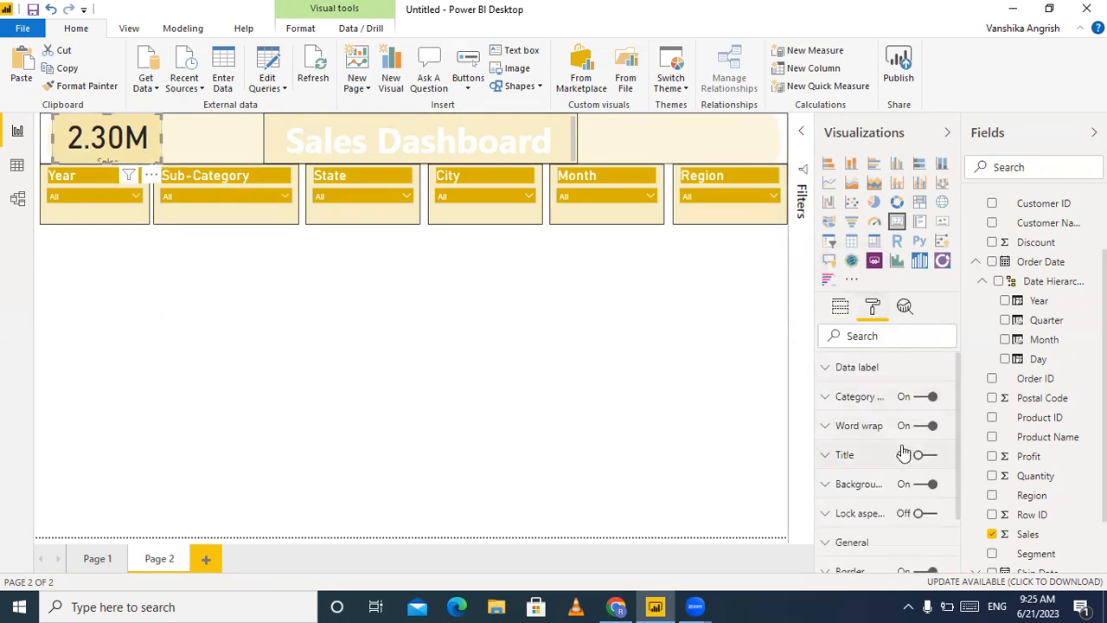
{"action": "left_click", "coordinate": [826, 400]}
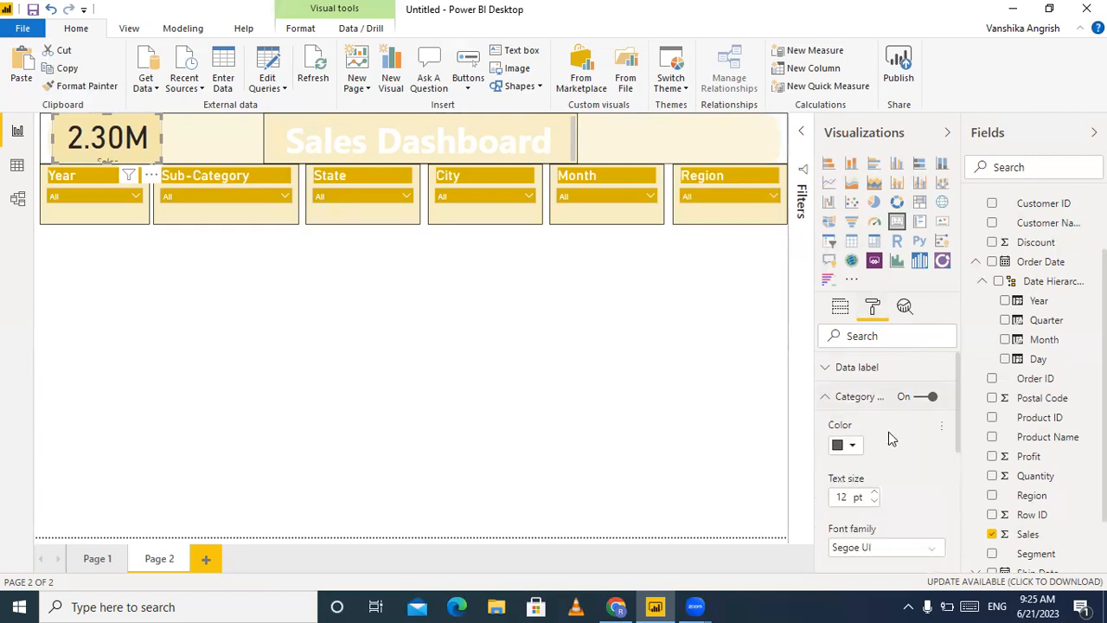
{"action": "left_click", "coordinate": [833, 399]}
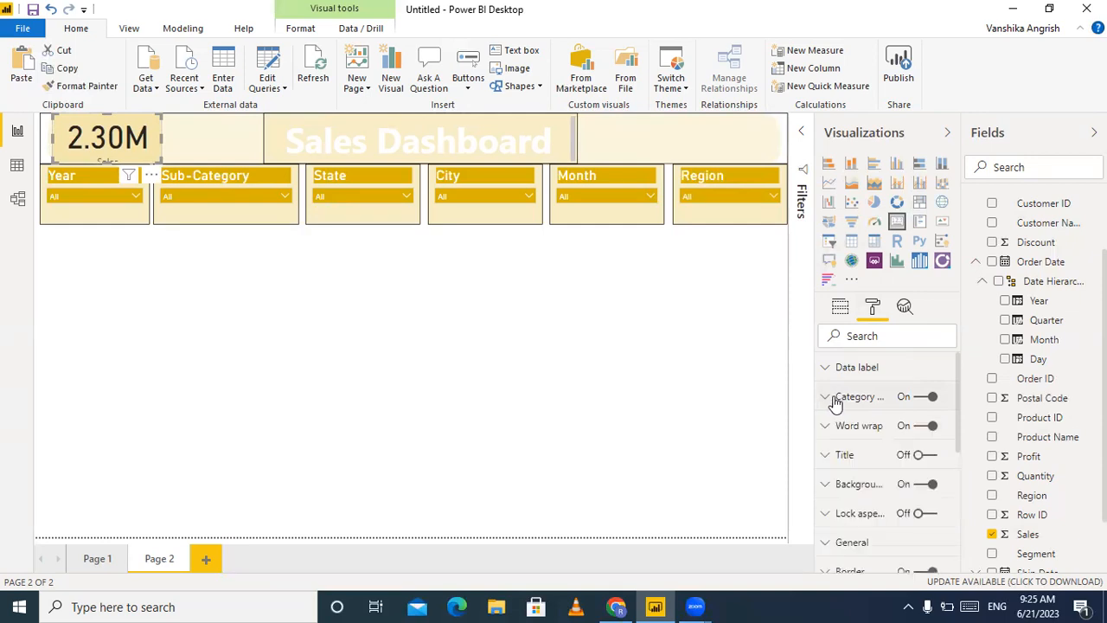
{"action": "scroll", "coordinate": [921, 459], "scroll_direction": "down", "scroll_amount": 3}
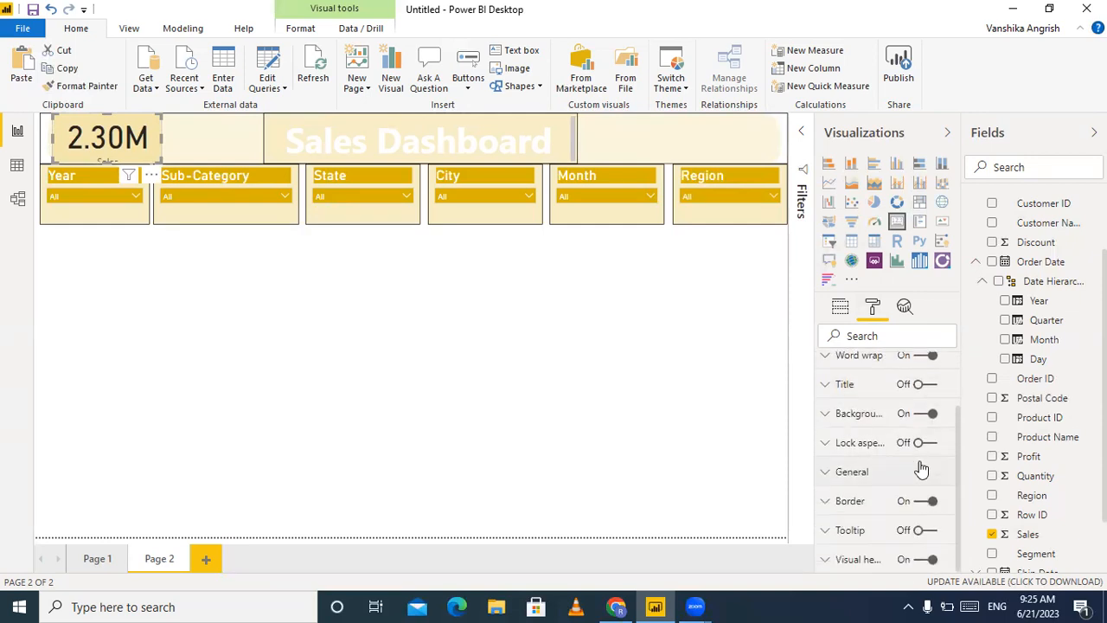
{"action": "scroll", "coordinate": [920, 469], "scroll_direction": "up", "scroll_amount": 2}
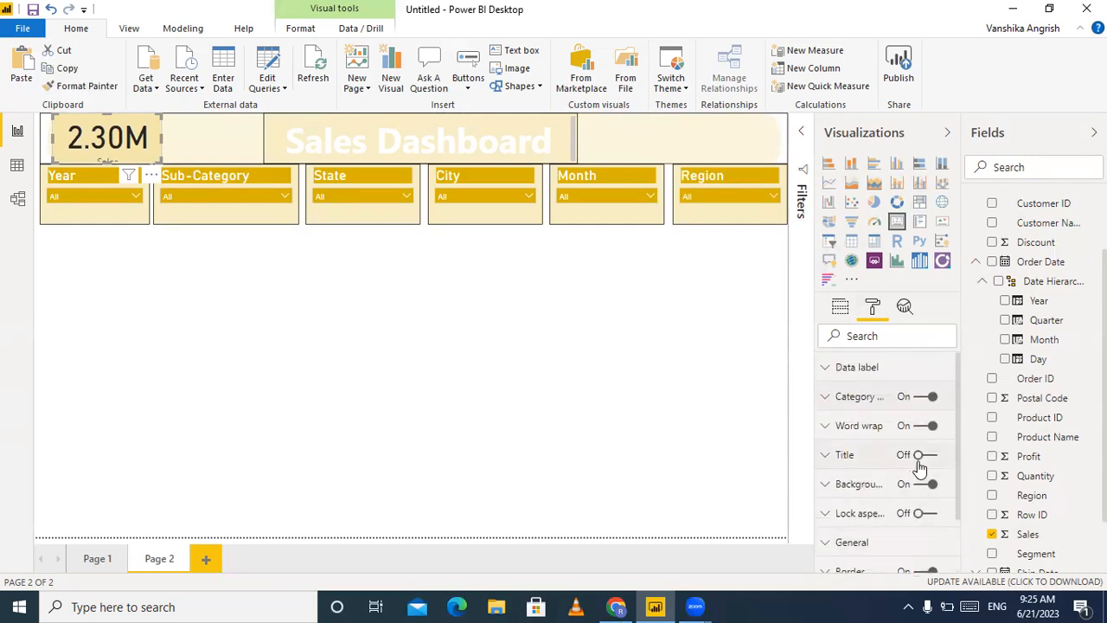
{"action": "scroll", "coordinate": [920, 468], "scroll_direction": "down", "scroll_amount": 2}
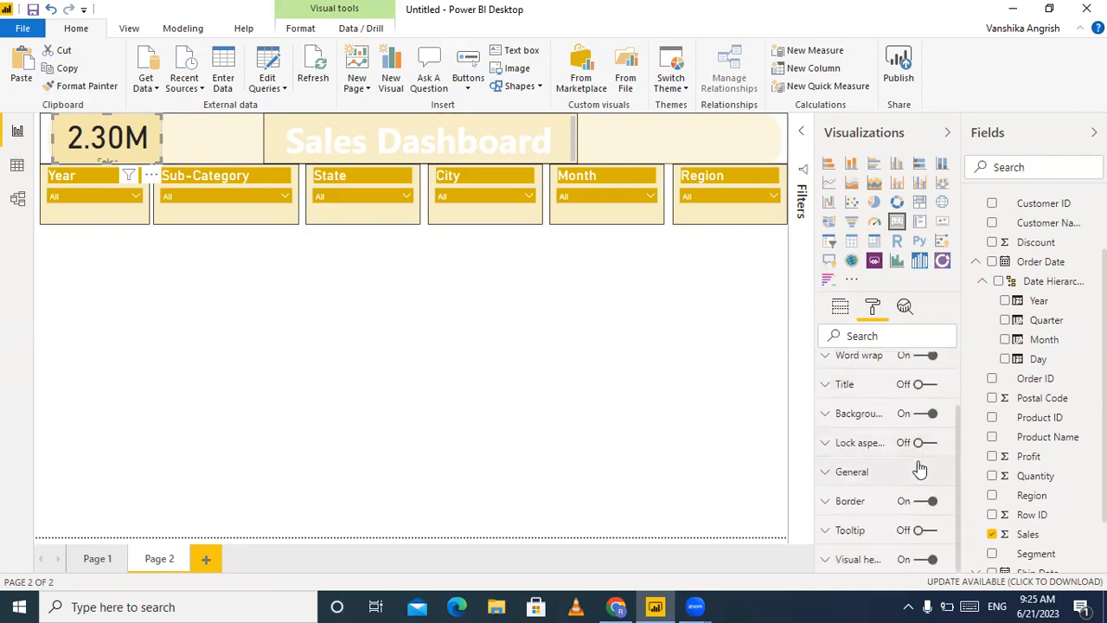
{"action": "scroll", "coordinate": [920, 468], "scroll_direction": "up", "scroll_amount": 2}
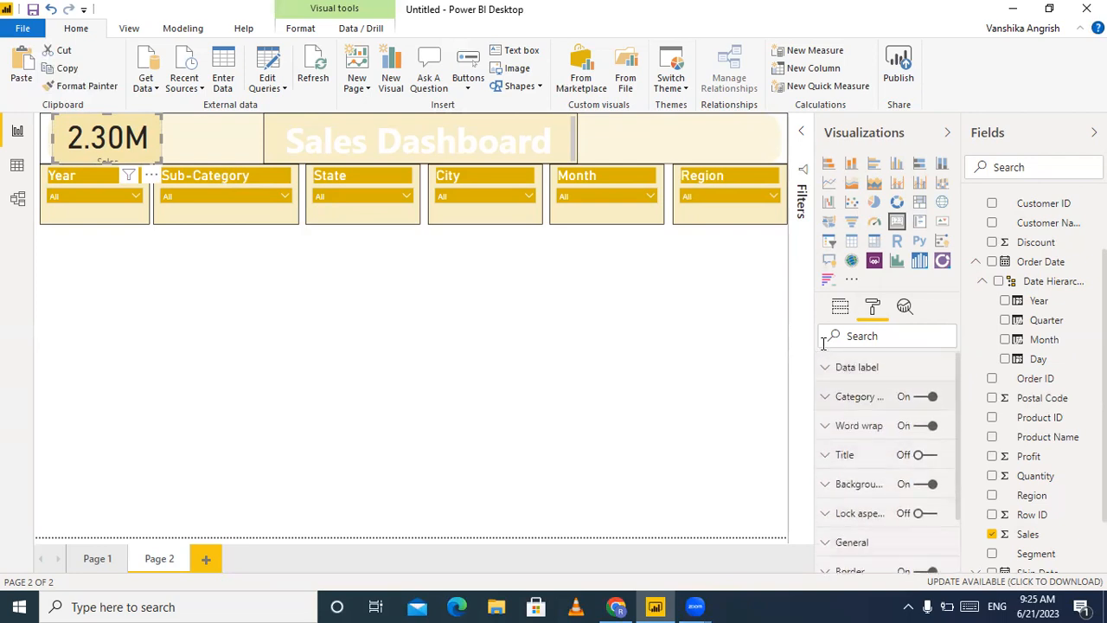
{"action": "left_click", "coordinate": [824, 371]}
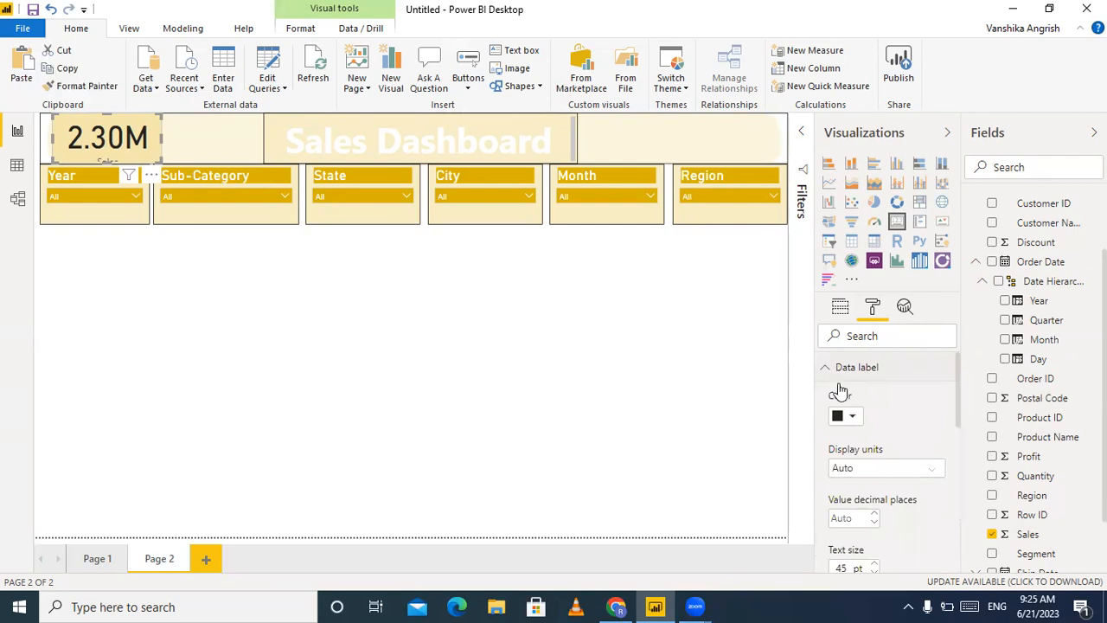
{"action": "scroll", "coordinate": [901, 562], "scroll_direction": "down", "scroll_amount": 2}
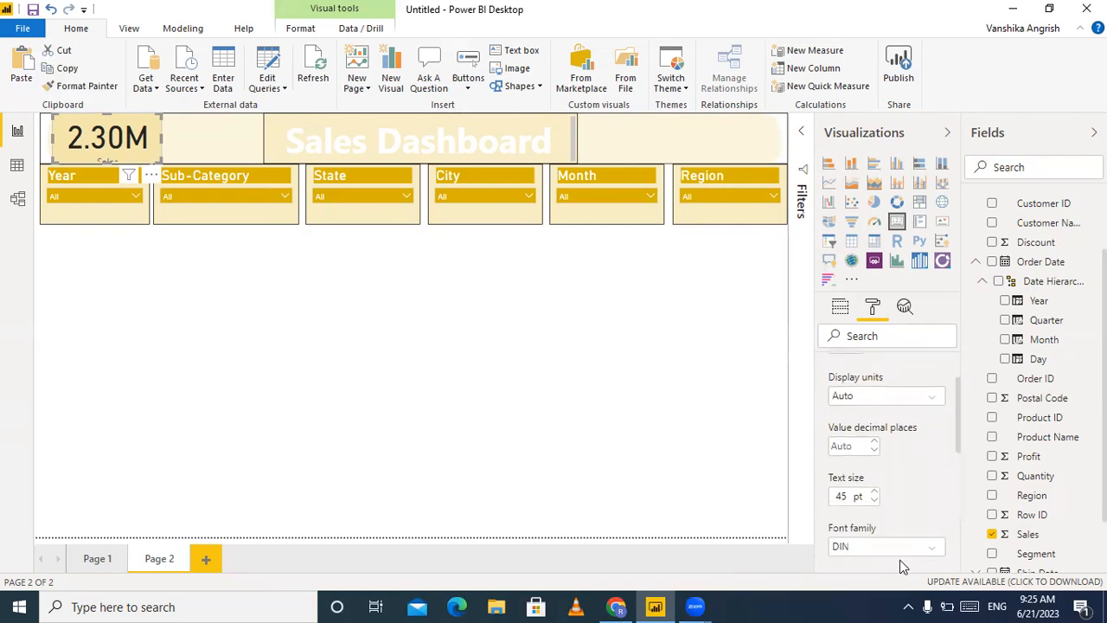
{"action": "left_click", "coordinate": [873, 492]}
{"action": "left_click", "coordinate": [874, 492]}
{"action": "left_click", "coordinate": [874, 491]}
{"action": "left_click", "coordinate": [874, 492]}
{"action": "left_click", "coordinate": [874, 492]}
{"action": "left_click", "coordinate": [874, 491]}
{"action": "left_click", "coordinate": [874, 492]}
{"action": "left_click", "coordinate": [873, 491]}
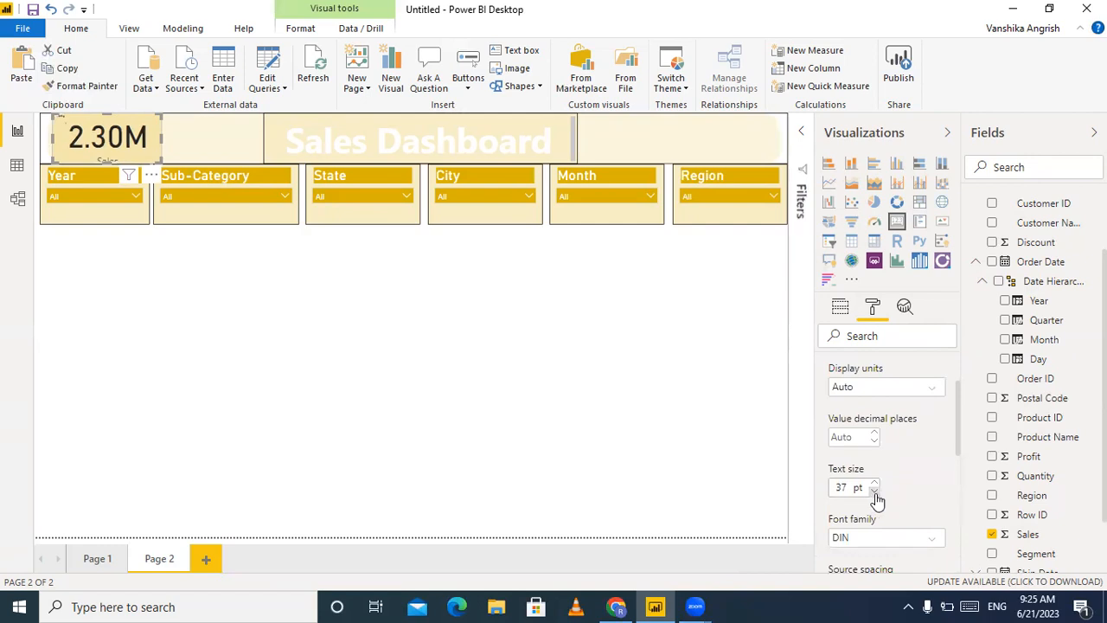
{"action": "left_click", "coordinate": [875, 493]}
{"action": "left_click", "coordinate": [875, 493]}
{"action": "left_click", "coordinate": [875, 493]}
{"action": "left_click", "coordinate": [874, 493]}
{"action": "left_click", "coordinate": [875, 492]}
{"action": "left_click", "coordinate": [875, 492]}
{"action": "left_click", "coordinate": [874, 492]}
{"action": "left_click", "coordinate": [874, 493]}
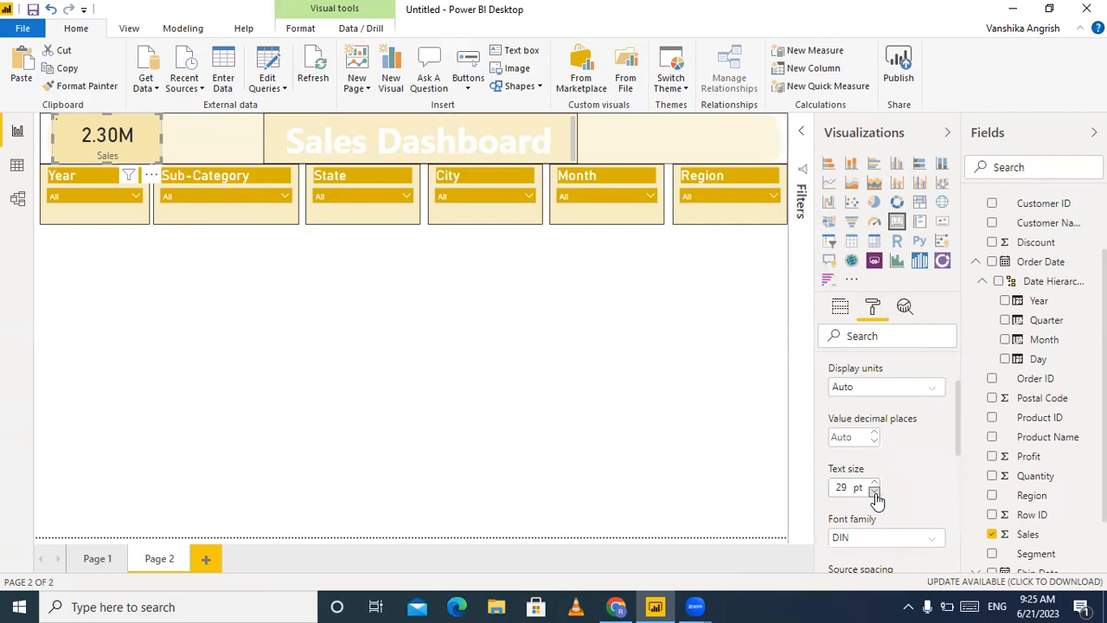
{"action": "left_click", "coordinate": [875, 492]}
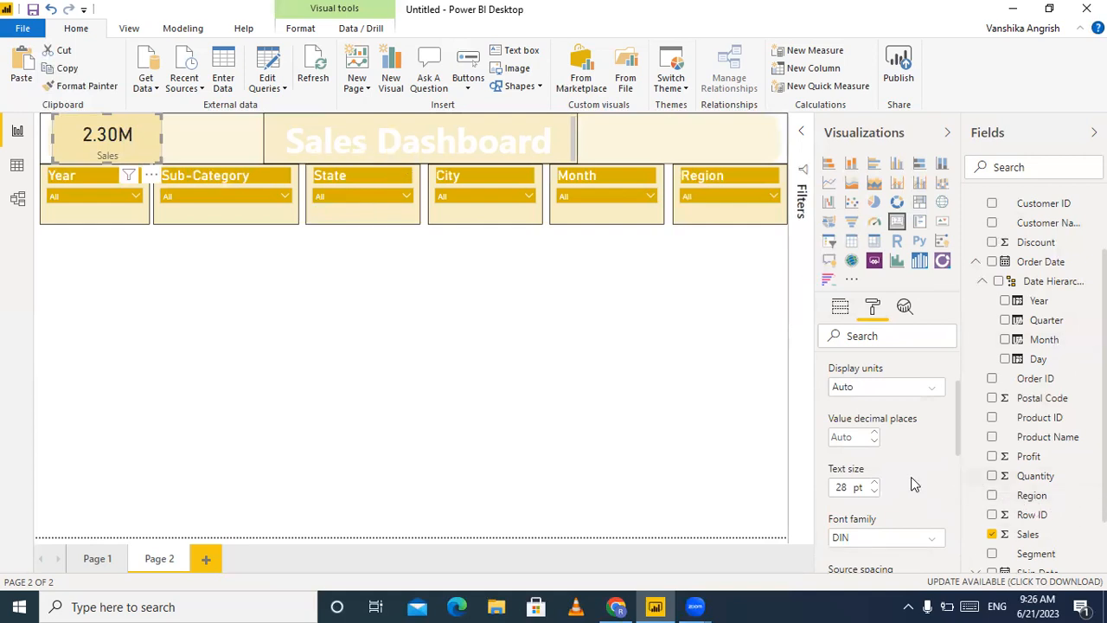
- Set the Sales card's category label font to Arial Black and deselect the card
{"action": "scroll", "coordinate": [913, 490], "scroll_direction": "up", "scroll_amount": 1}
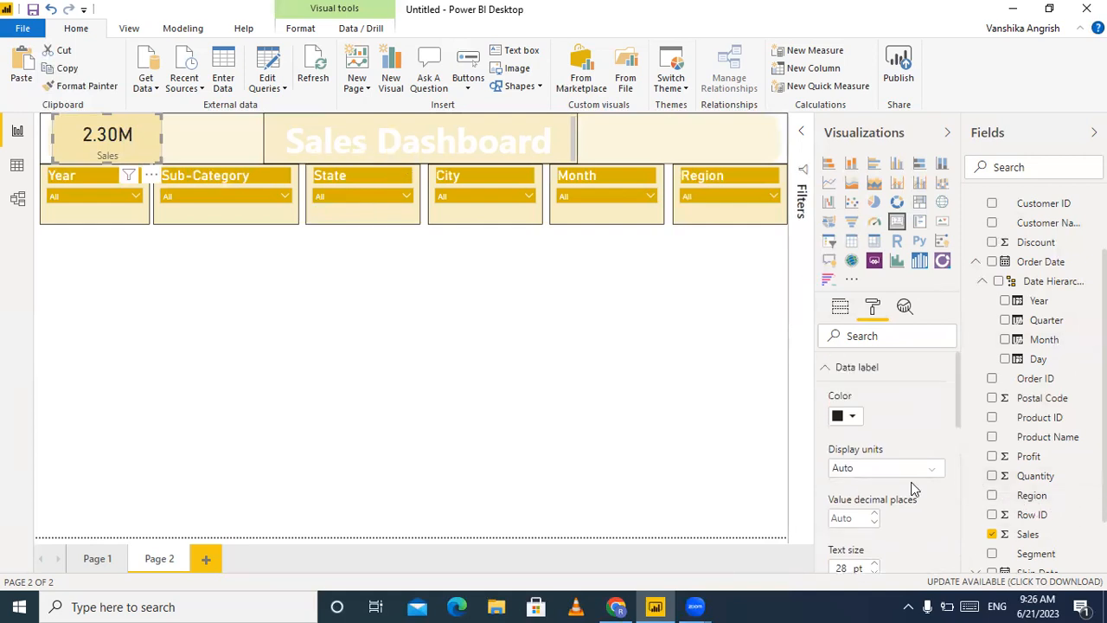
{"action": "scroll", "coordinate": [912, 489], "scroll_direction": "down", "scroll_amount": 1}
{"action": "scroll", "coordinate": [914, 487], "scroll_direction": "up", "scroll_amount": 1}
{"action": "left_click", "coordinate": [825, 371]}
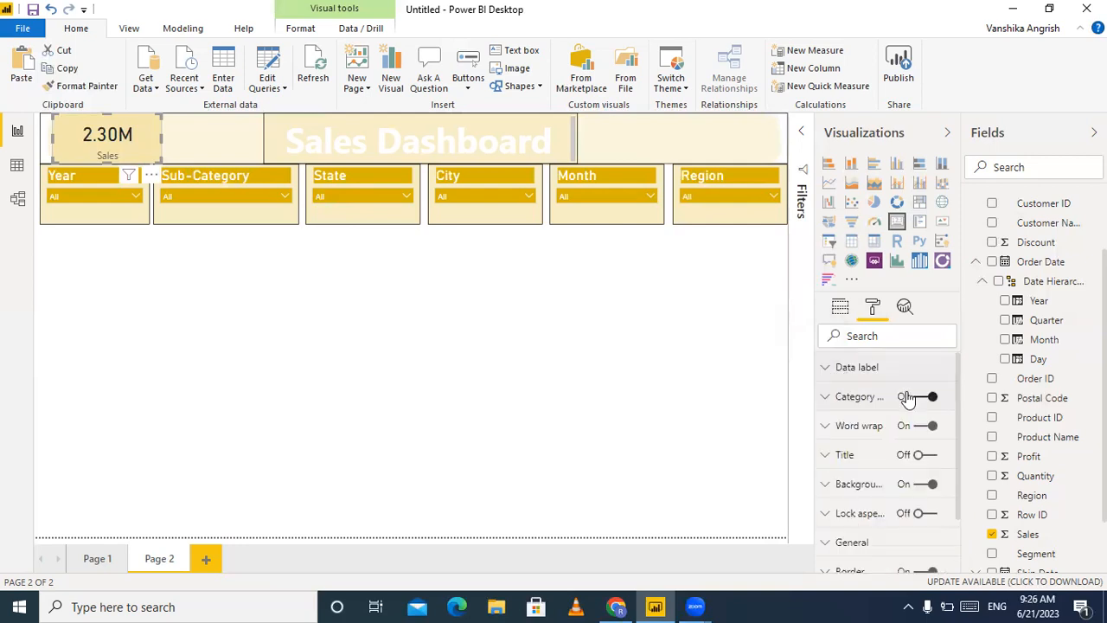
{"action": "left_click", "coordinate": [825, 396]}
{"action": "scroll", "coordinate": [931, 468], "scroll_direction": "down", "scroll_amount": 3}
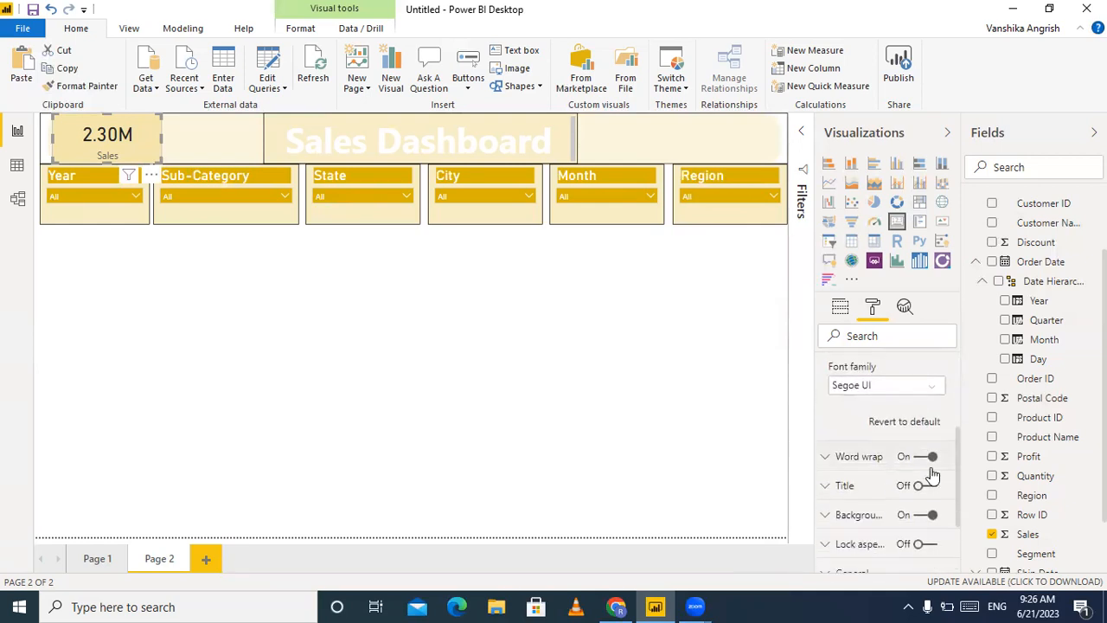
{"action": "left_click", "coordinate": [931, 391]}
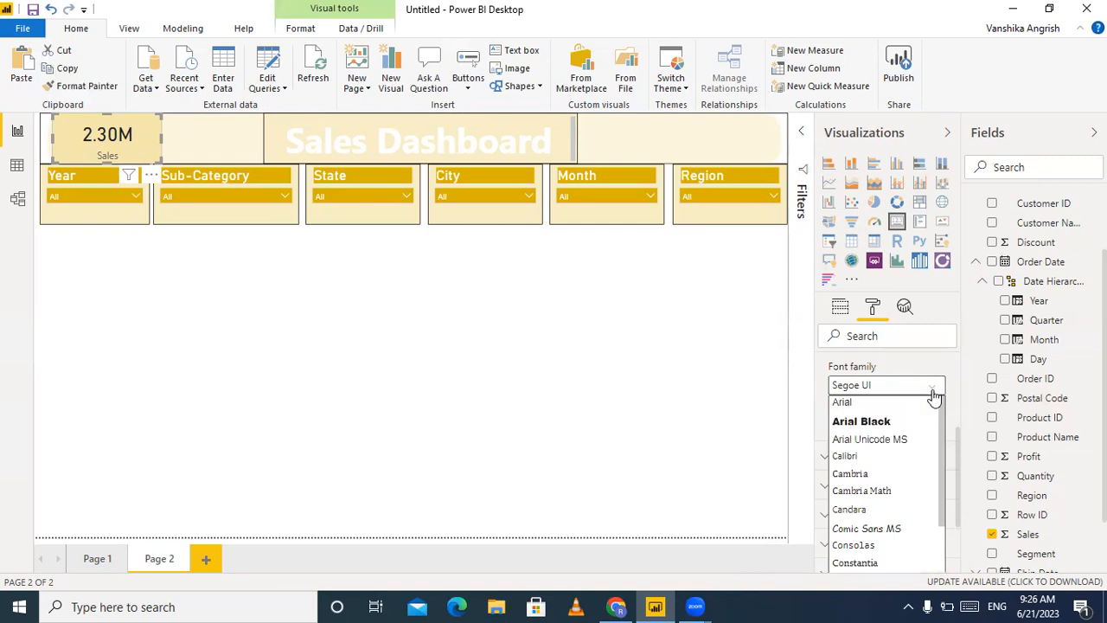
{"action": "left_click", "coordinate": [874, 422]}
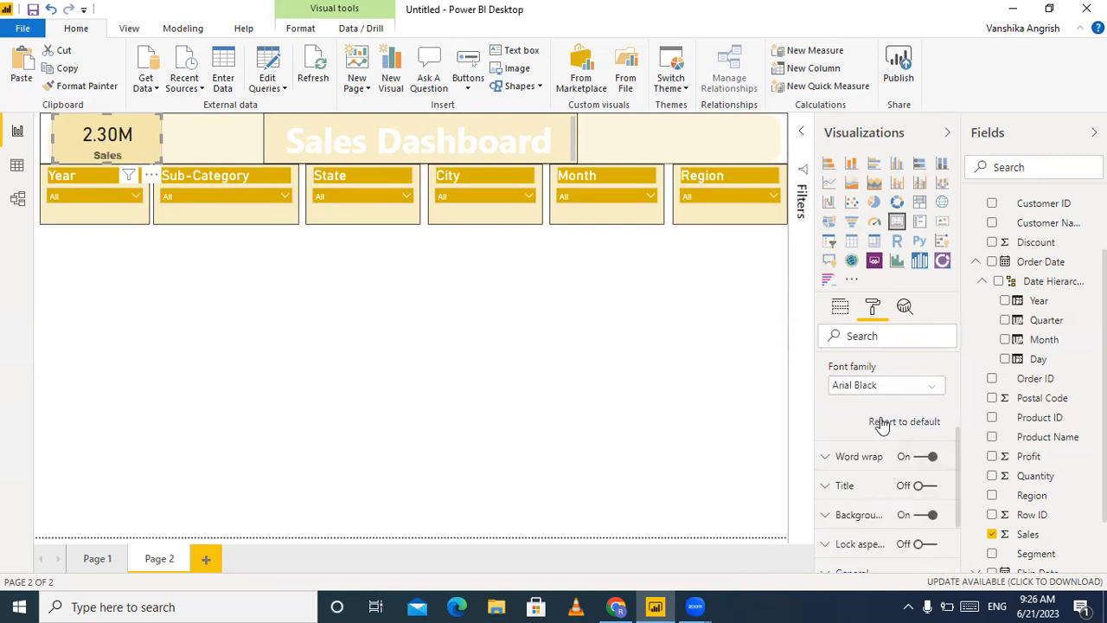
{"action": "left_click", "coordinate": [257, 284]}
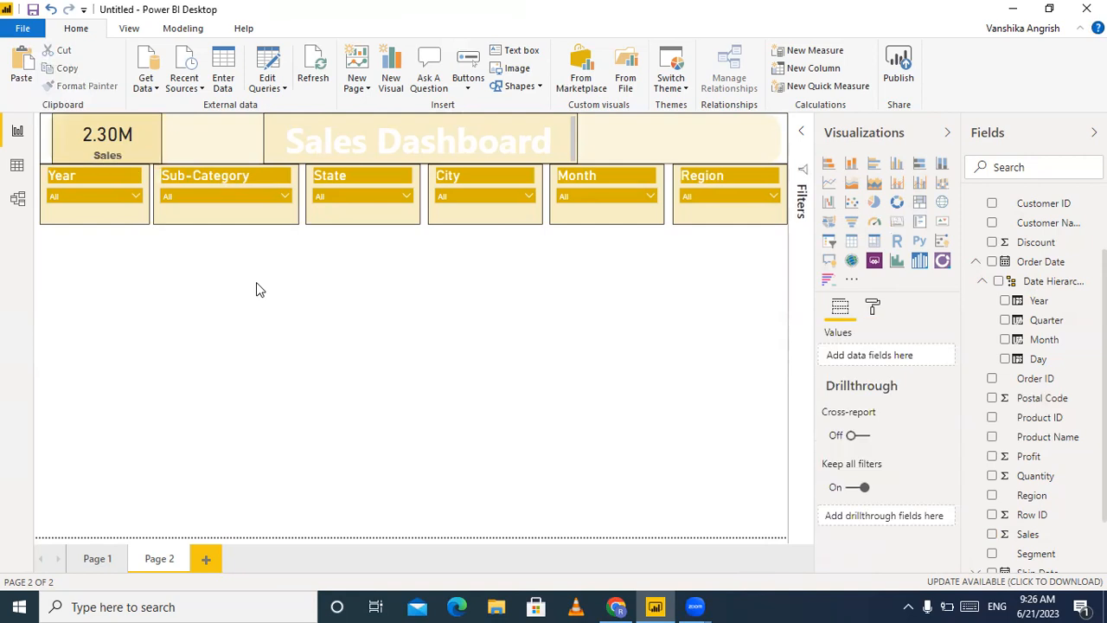
- Duplicate the Sales card directly beside the original and narrow the copy to end at the title box
{"action": "left_click", "coordinate": [63, 151]}
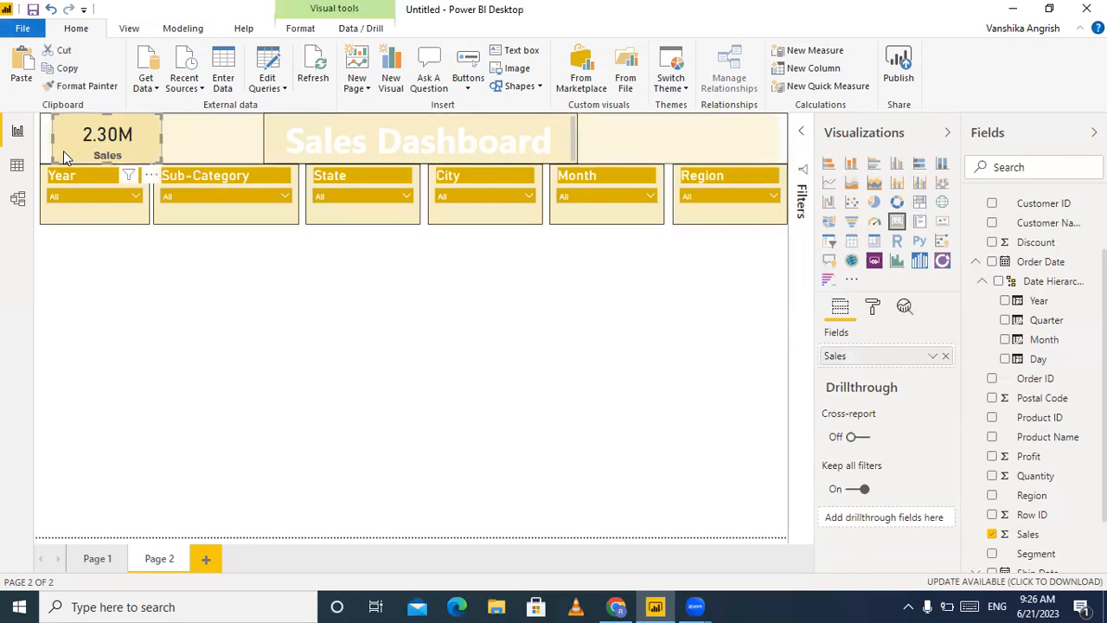
{"action": "left_click_drag", "start_coordinate": [65, 147], "coordinate": [244, 140]}
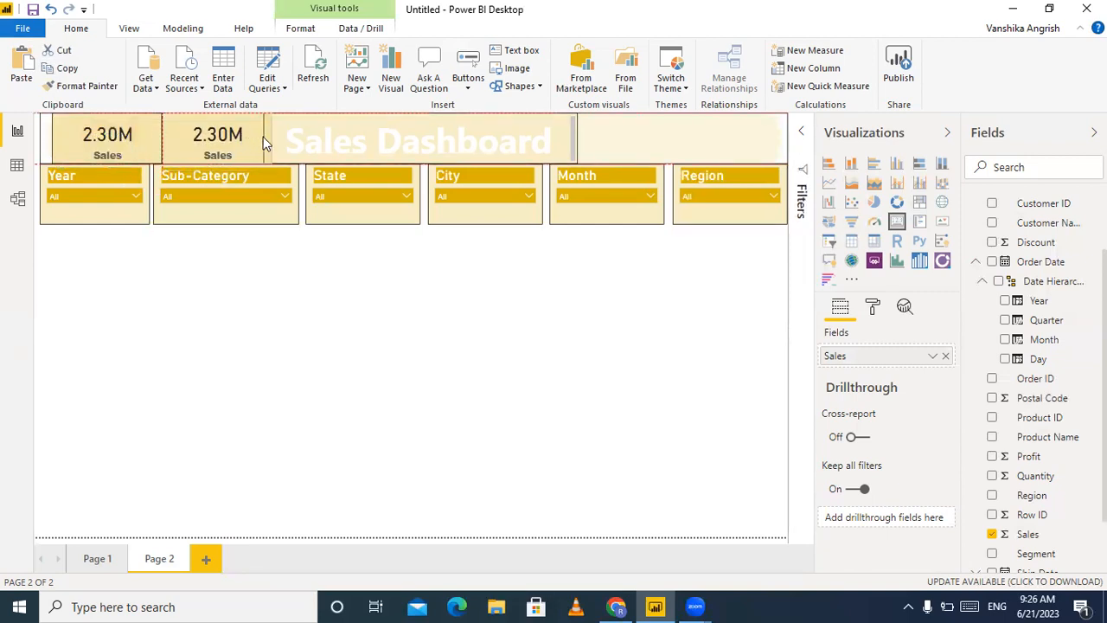
{"action": "left_click_drag", "start_coordinate": [271, 139], "coordinate": [263, 138]}
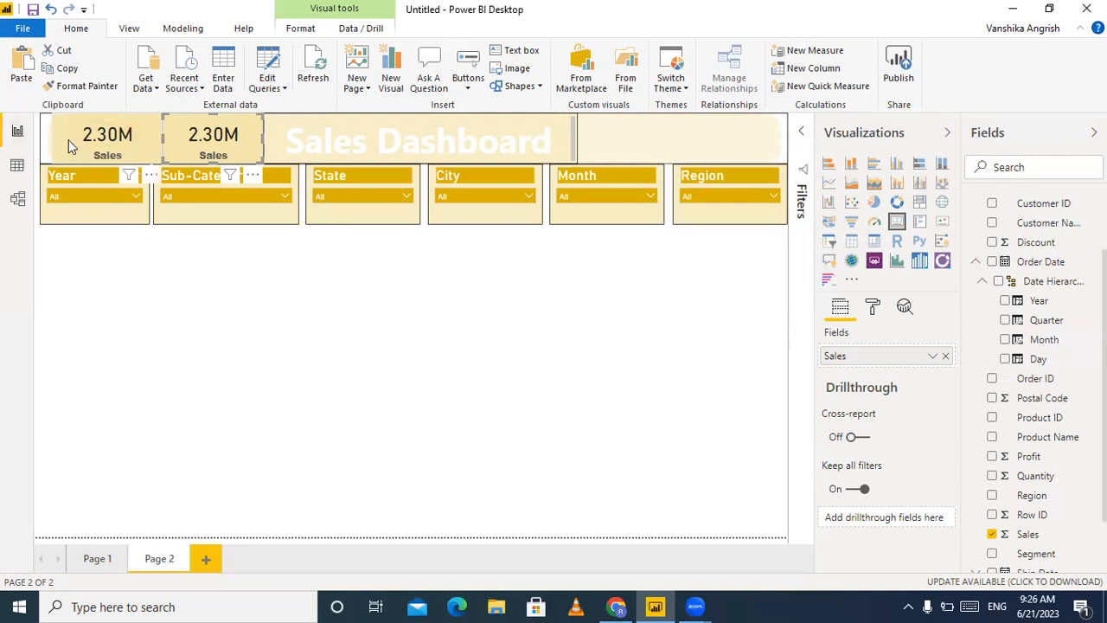
- Shift the original Sales card to the banner's outer edge and replace its field with Quantity
{"action": "mouse_move", "coordinate": [69, 143]}
{"action": "left_mouse_down"}
{"action": "mouse_move", "coordinate": [60, 147]}
{"action": "mouse_move", "coordinate": [76, 144]}
{"action": "left_mouse_up"}
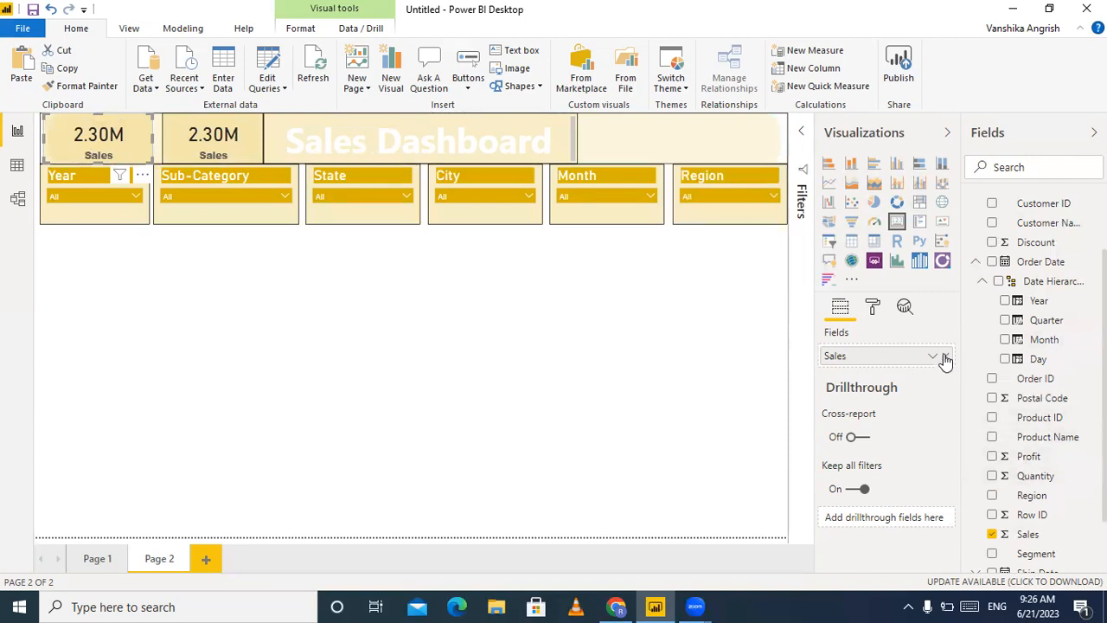
{"action": "left_click", "coordinate": [946, 356]}
{"action": "left_click_drag", "start_coordinate": [1025, 477], "coordinate": [897, 362]}
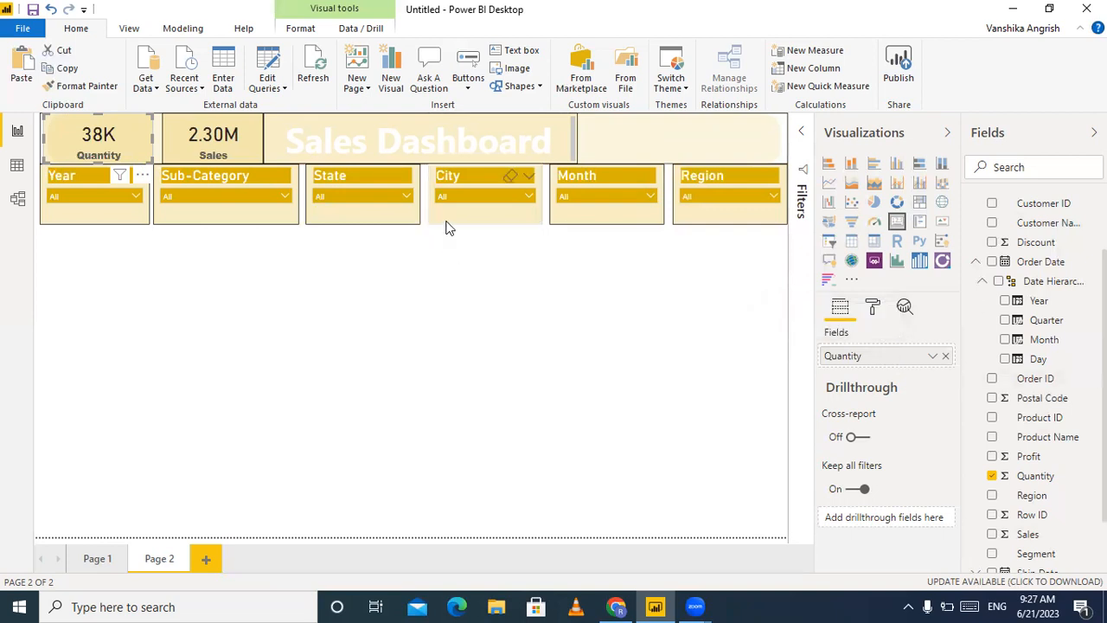
- Duplicate the Quantity card, place the copy after the title in the banner, and widen it to nearly fill the remaining space
{"action": "left_click", "coordinate": [141, 134]}
{"action": "left_click", "coordinate": [141, 133]}
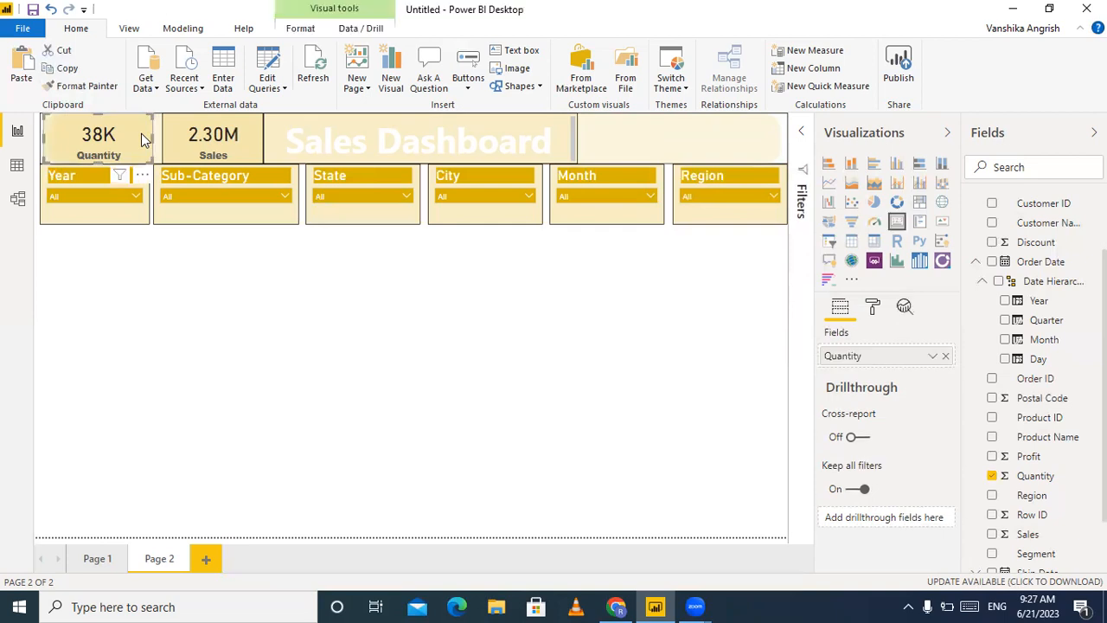
{"action": "left_click_drag", "start_coordinate": [141, 133], "coordinate": [139, 130]}
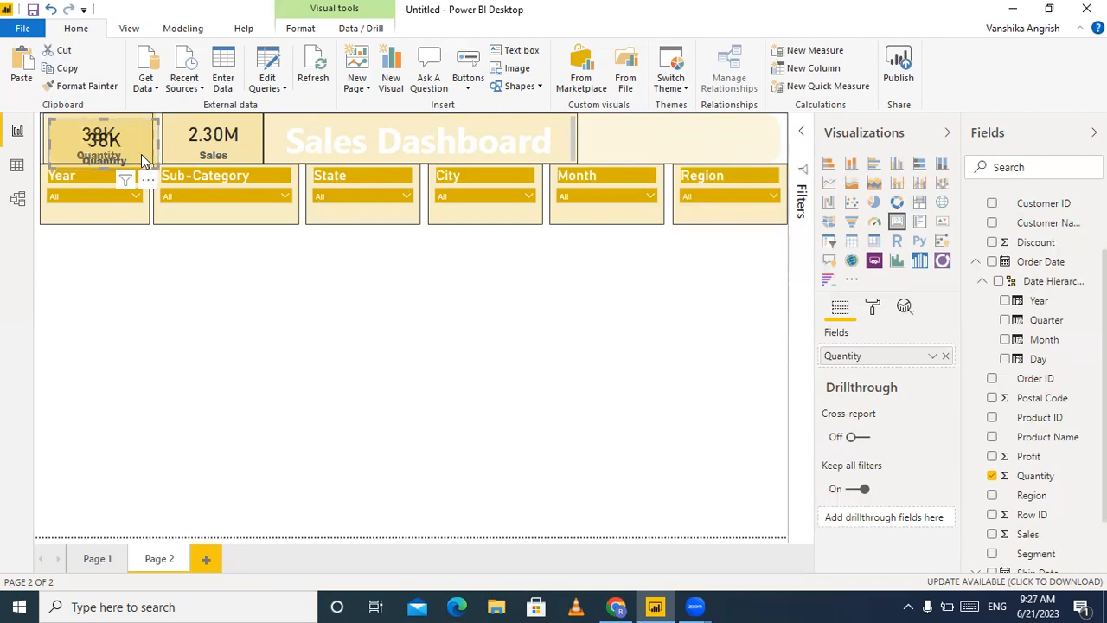
{"action": "left_click_drag", "start_coordinate": [136, 130], "coordinate": [674, 117]}
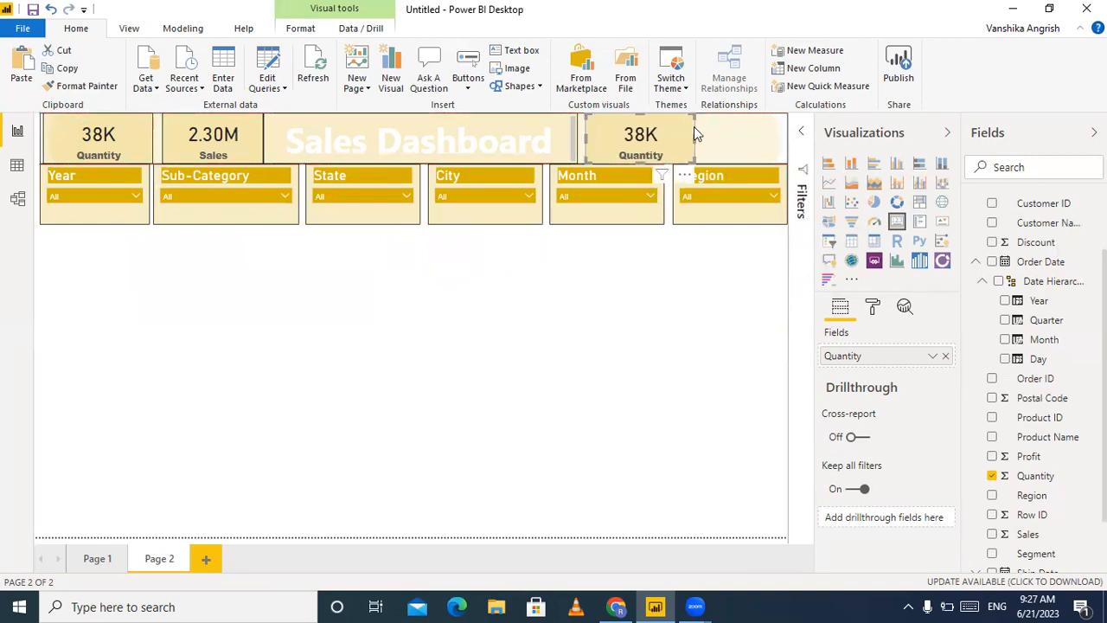
{"action": "left_click_drag", "start_coordinate": [733, 145], "coordinate": [774, 145]}
{"action": "left_click", "coordinate": [774, 144]}
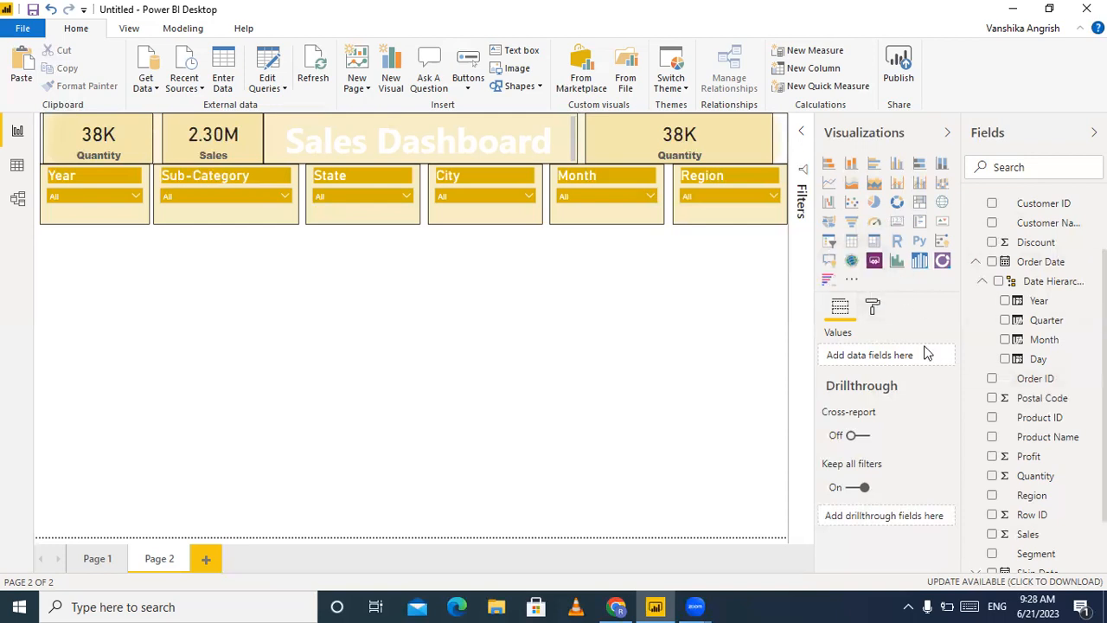
- Replace the field of the wide Quantity card with Profit and deselect it
{"action": "left_click", "coordinate": [740, 141]}
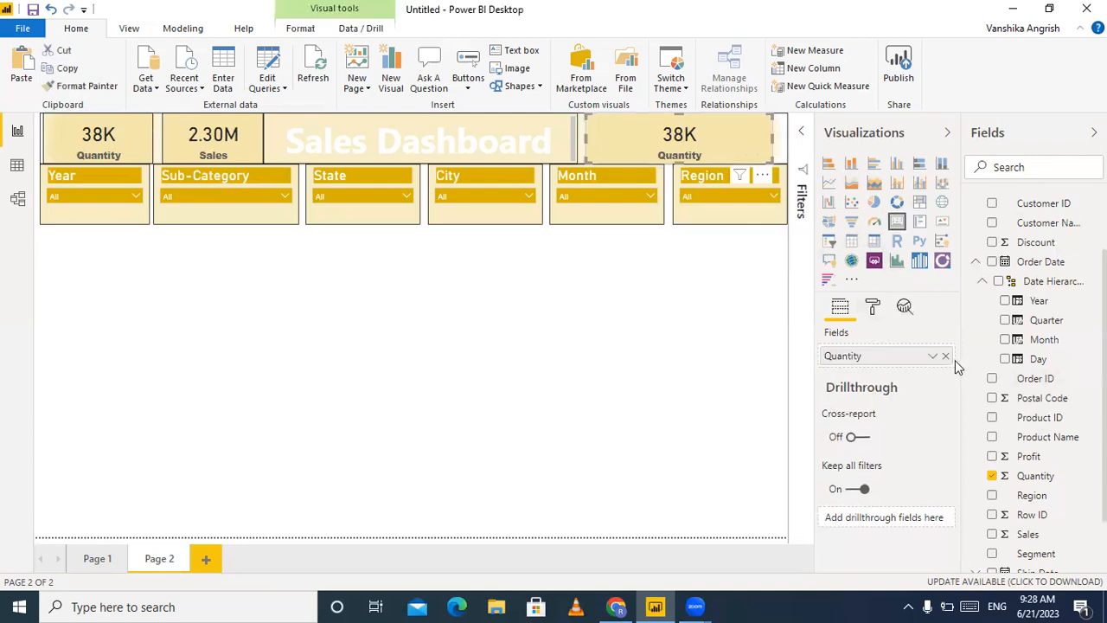
{"action": "left_click", "coordinate": [946, 358]}
{"action": "left_click_drag", "start_coordinate": [1028, 455], "coordinate": [881, 357]}
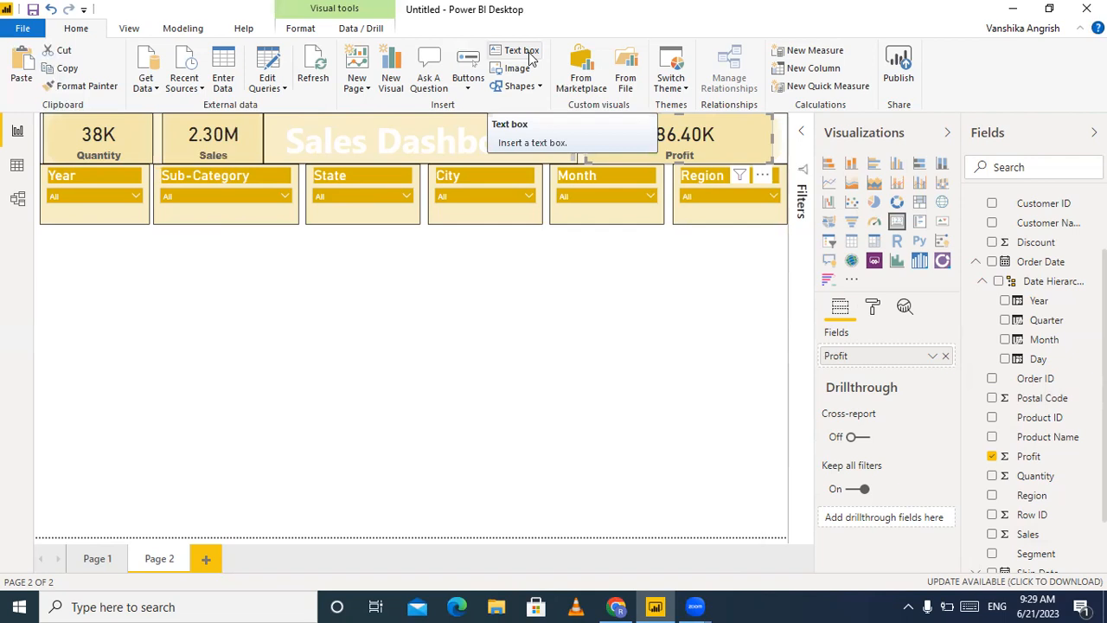
{"action": "left_click", "coordinate": [436, 268]}
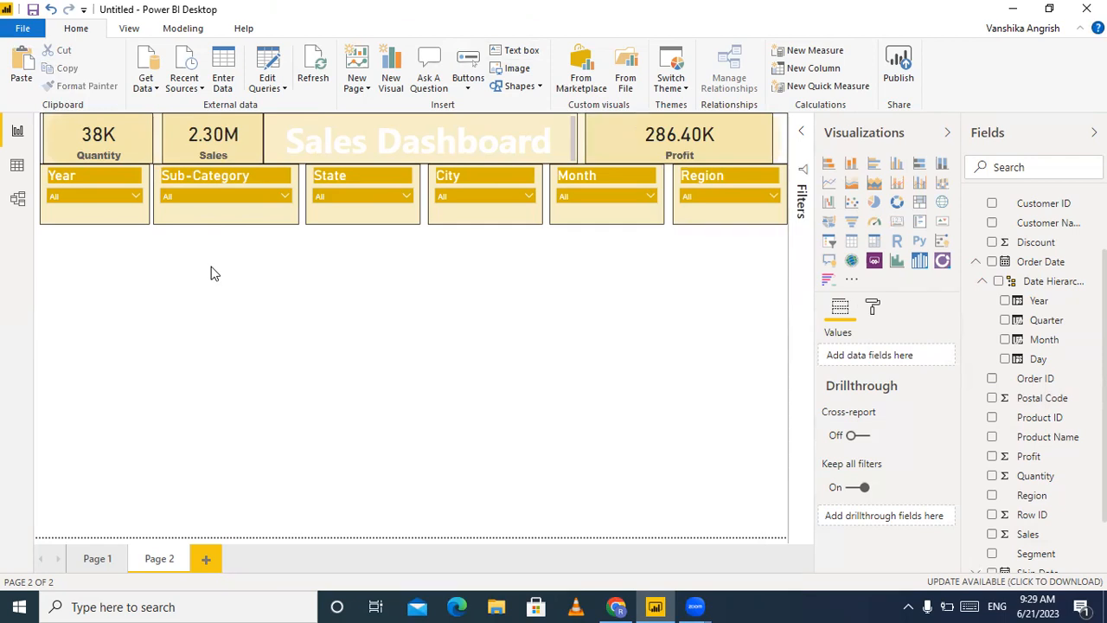
- Add an empty donut chart just below the slicers and enlarge it to span the Year and Sub-Category slicers
{"action": "left_click", "coordinate": [900, 209]}
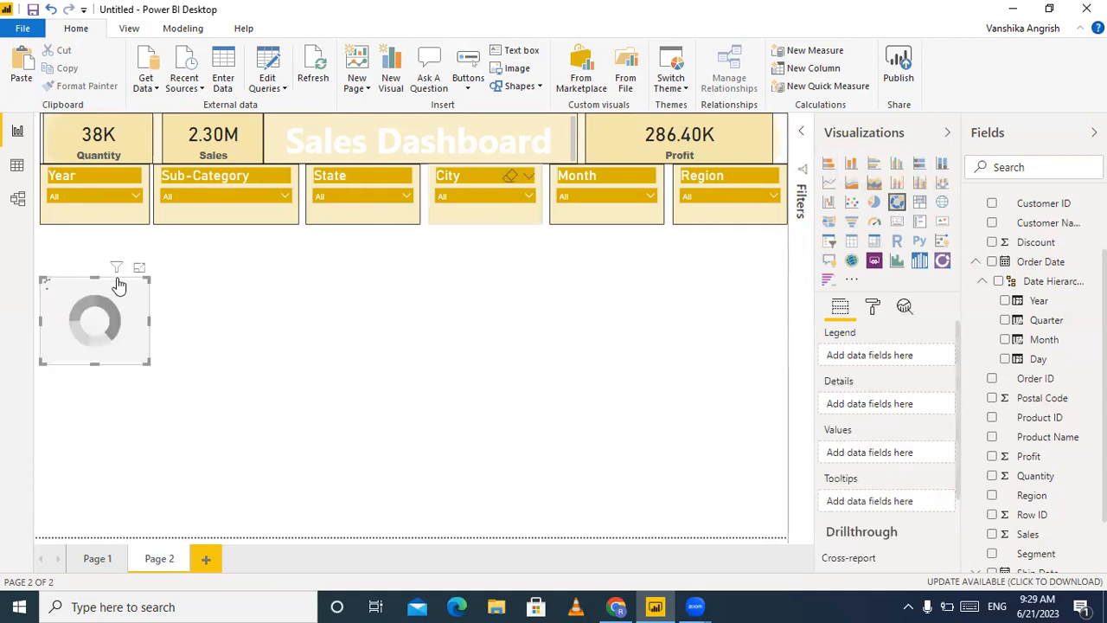
{"action": "left_click_drag", "start_coordinate": [111, 289], "coordinate": [117, 244]}
{"action": "left_click_drag", "start_coordinate": [98, 323], "coordinate": [101, 397]}
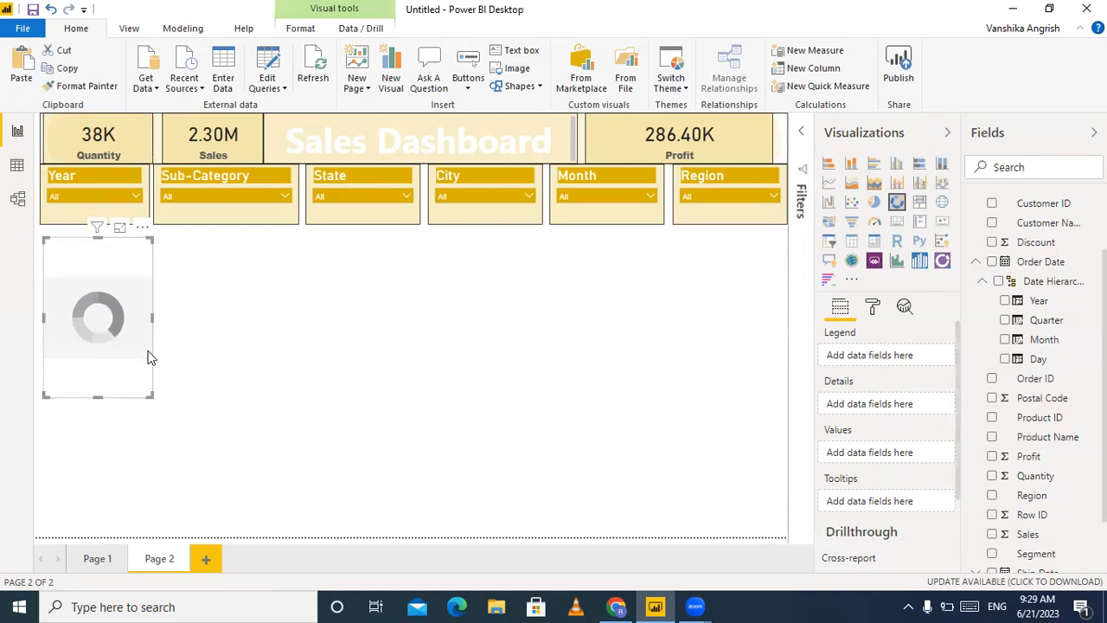
{"action": "left_click_drag", "start_coordinate": [151, 315], "coordinate": [300, 327]}
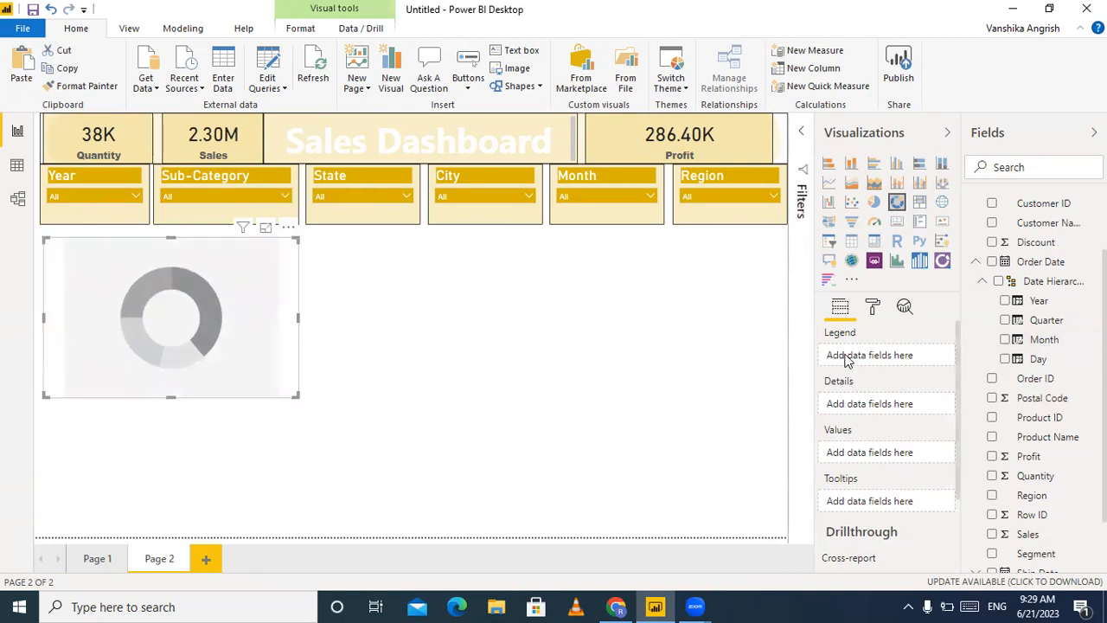
{"action": "scroll", "coordinate": [1077, 409], "scroll_direction": "up", "scroll_amount": 2}
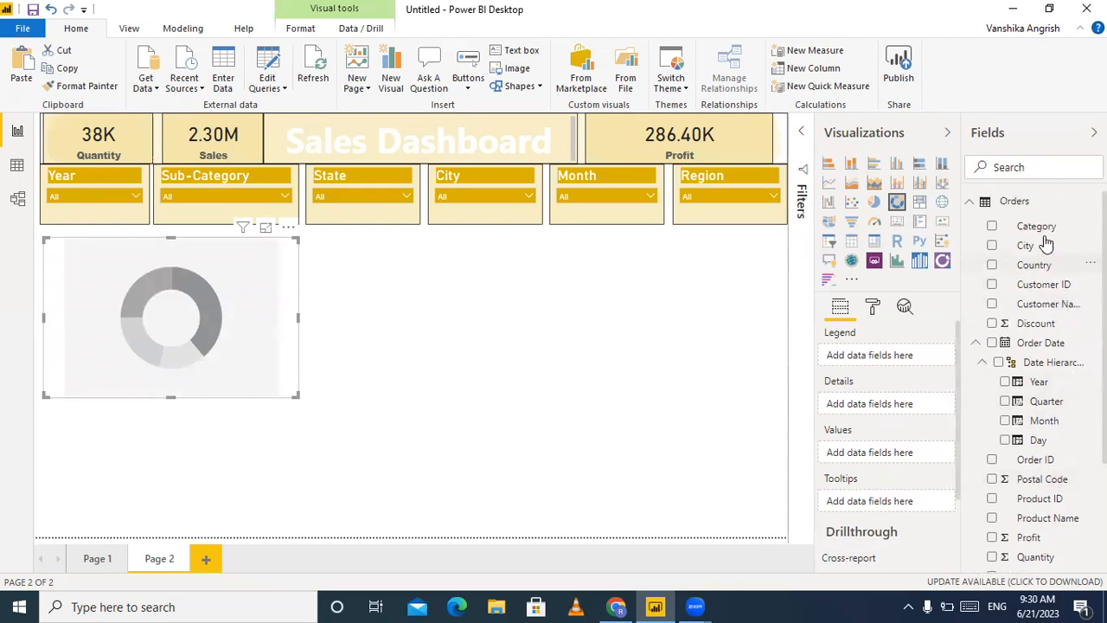
{"action": "scroll", "coordinate": [1047, 344], "scroll_direction": "down", "scroll_amount": 3}
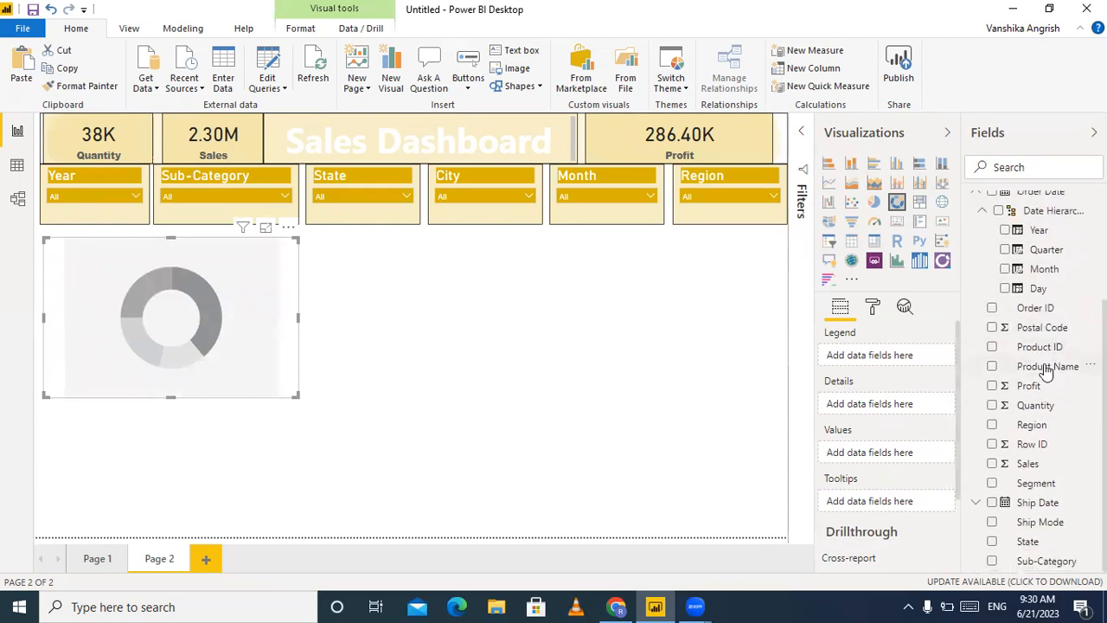
- Set the empty donut chart's legend to Category and its values to Sales
{"action": "scroll", "coordinate": [1044, 367], "scroll_direction": "up", "scroll_amount": 3}
{"action": "left_click_drag", "start_coordinate": [1044, 228], "coordinate": [905, 358]}
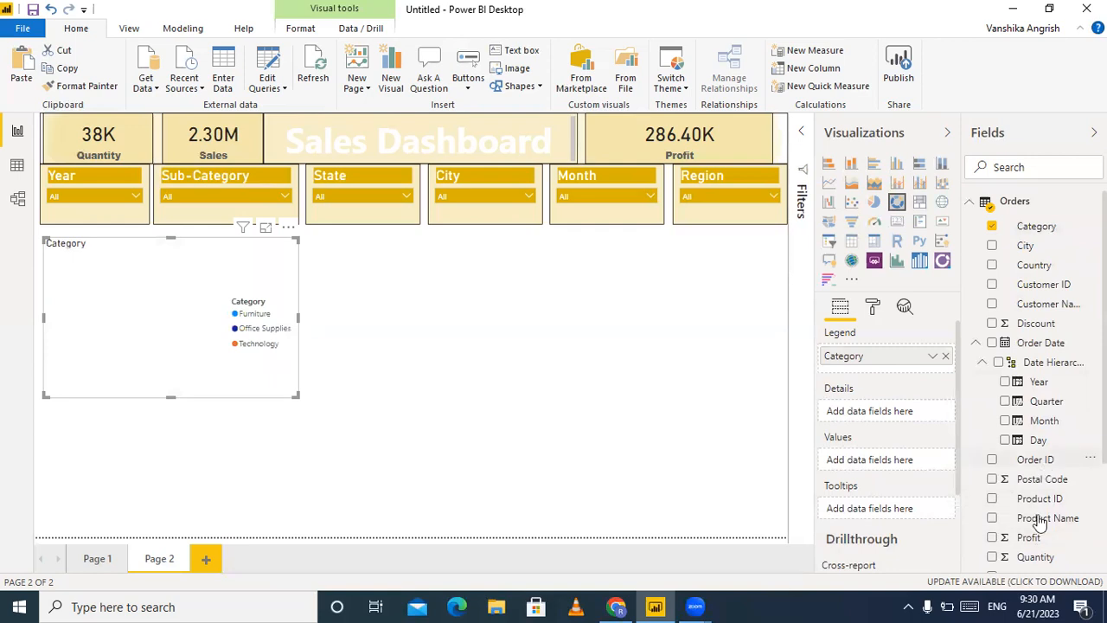
{"action": "scroll", "coordinate": [1059, 529], "scroll_direction": "down", "scroll_amount": 3}
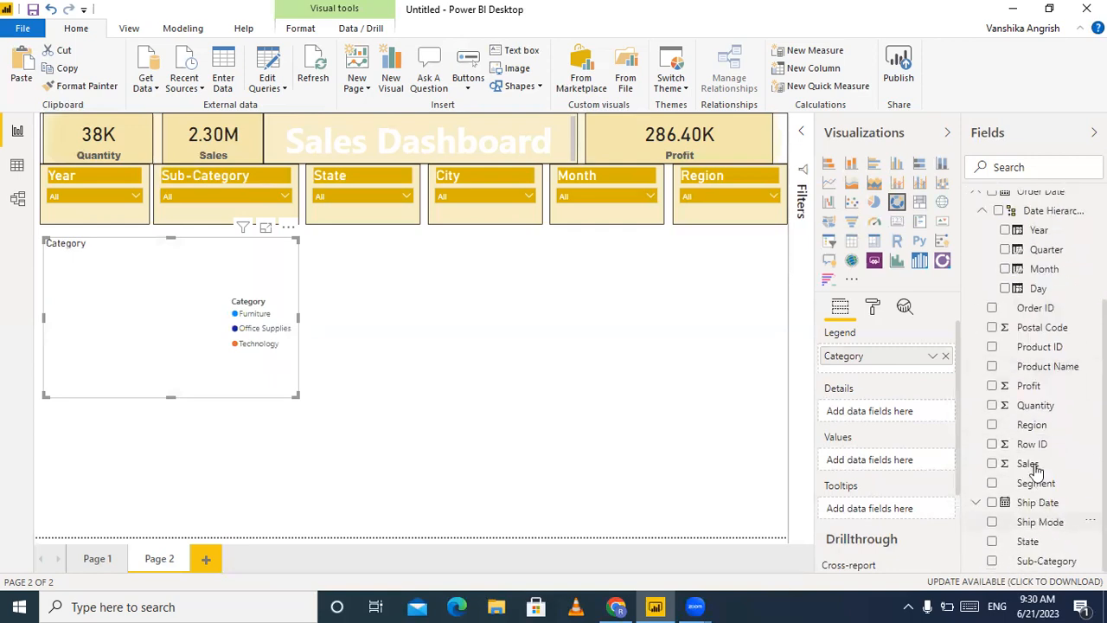
{"action": "left_click_drag", "start_coordinate": [995, 460], "coordinate": [888, 465]}
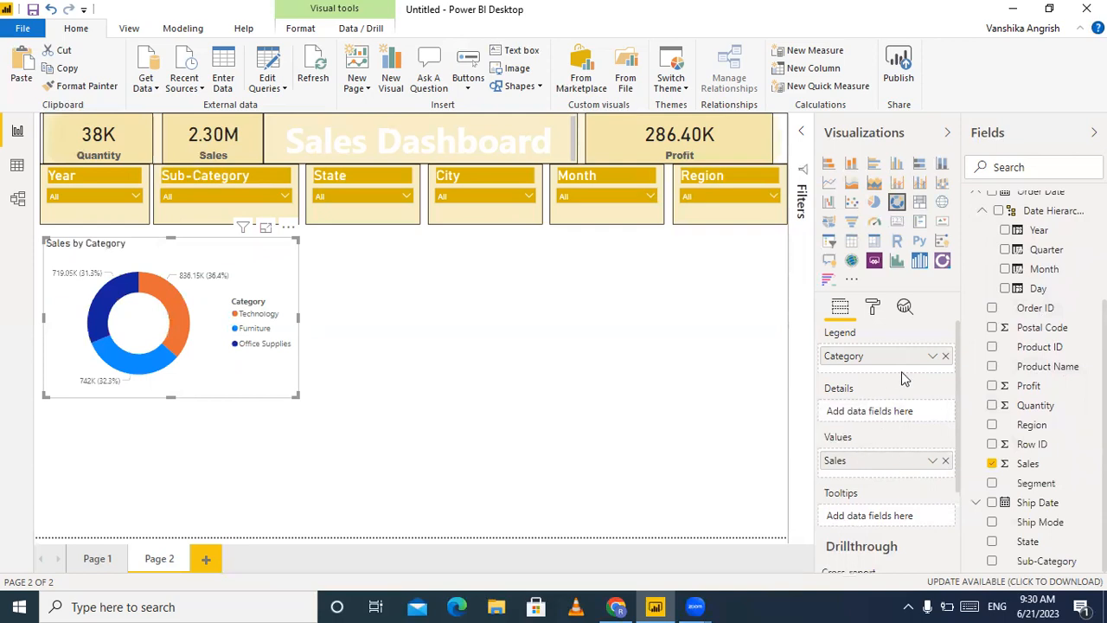
- Add Segment and Ship Mode below Category in the donut chart's legend hierarchy
{"action": "scroll", "coordinate": [1055, 372], "scroll_direction": "up", "scroll_amount": 3}
{"action": "scroll", "coordinate": [1058, 378], "scroll_direction": "down", "scroll_amount": 3}
{"action": "left_click_drag", "start_coordinate": [1041, 487], "coordinate": [885, 370]}
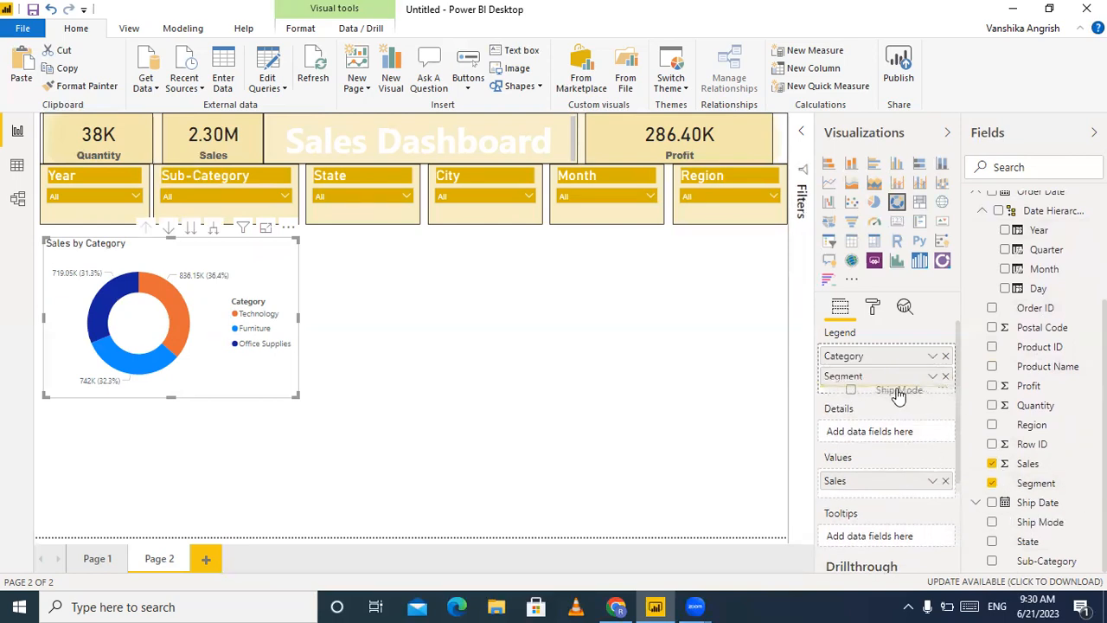
{"action": "left_click_drag", "start_coordinate": [1041, 522], "coordinate": [900, 395]}
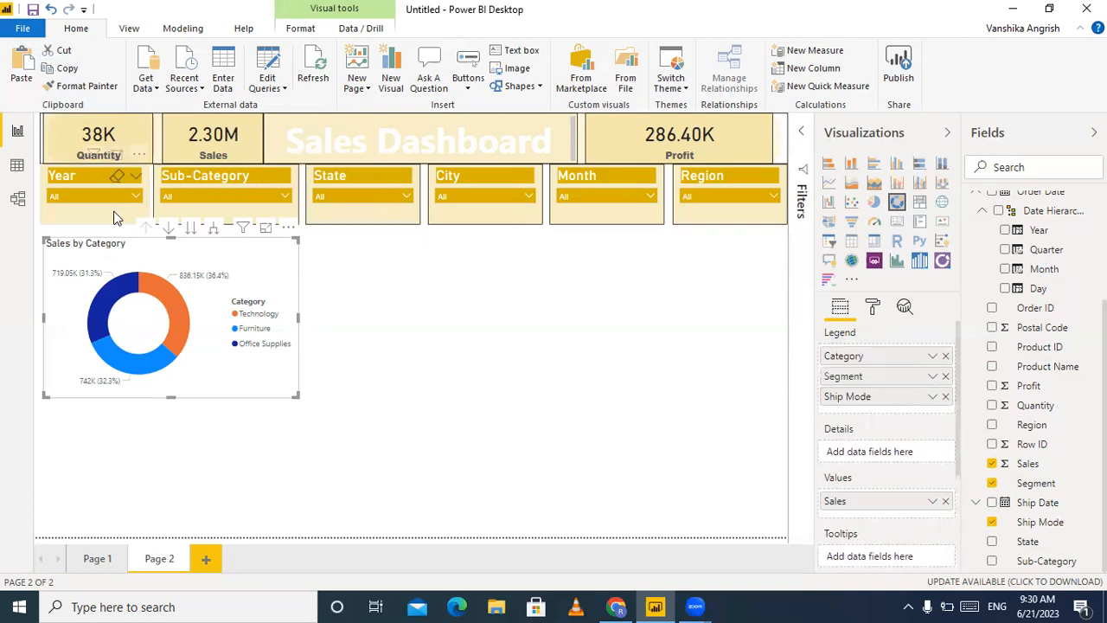
- Copy the Year slicer's formatting onto the donut chart with Format Painter
{"action": "left_click", "coordinate": [113, 185]}
{"action": "left_click", "coordinate": [86, 86]}
{"action": "left_click", "coordinate": [248, 279]}
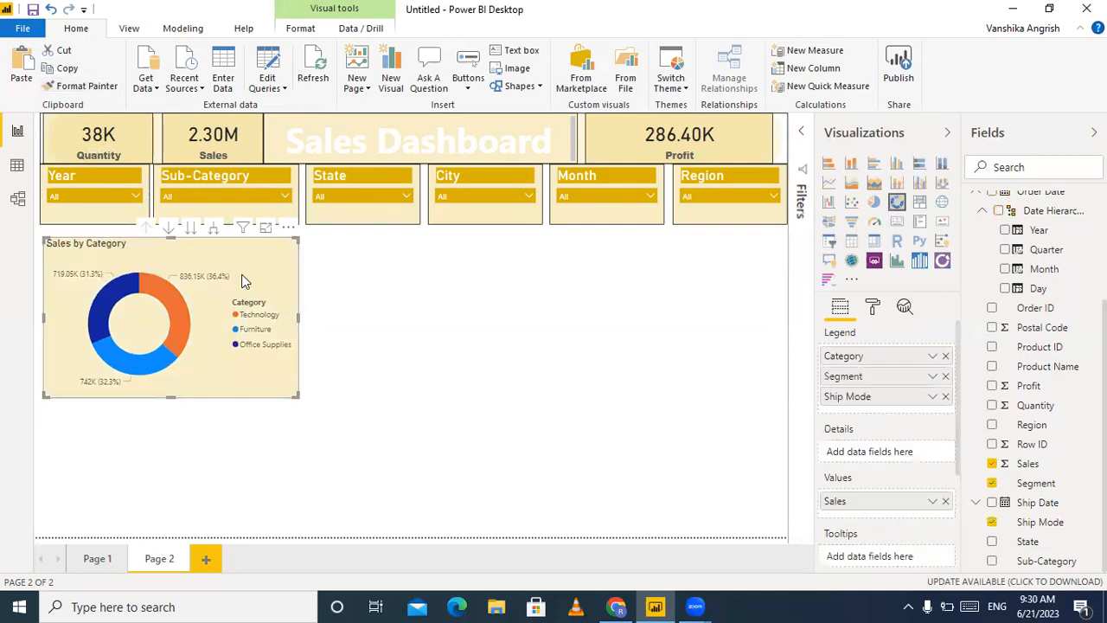
- Turn on the donut chart's drill mode, step through the Segment and Ship Mode levels, and return to Category
{"action": "left_click", "coordinate": [169, 229]}
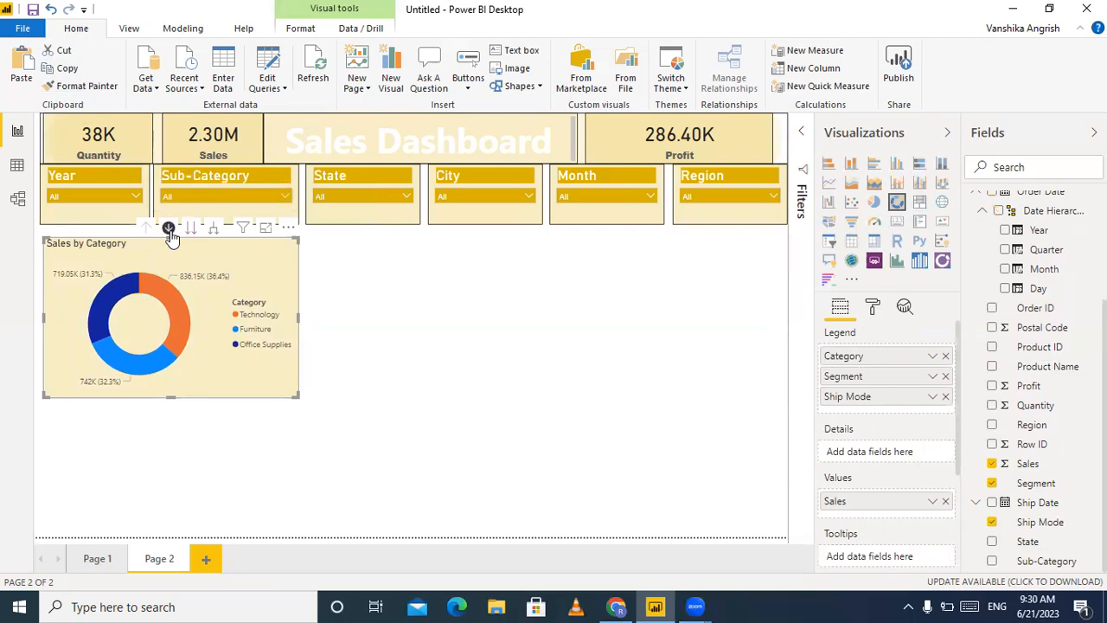
{"action": "left_click", "coordinate": [191, 231]}
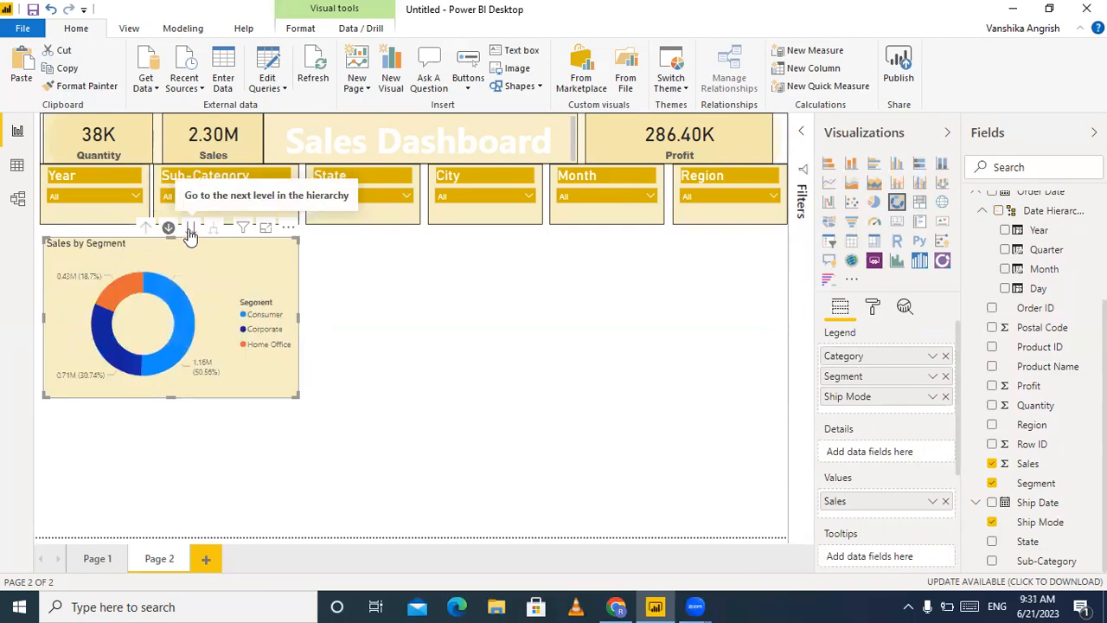
{"action": "left_click", "coordinate": [191, 232]}
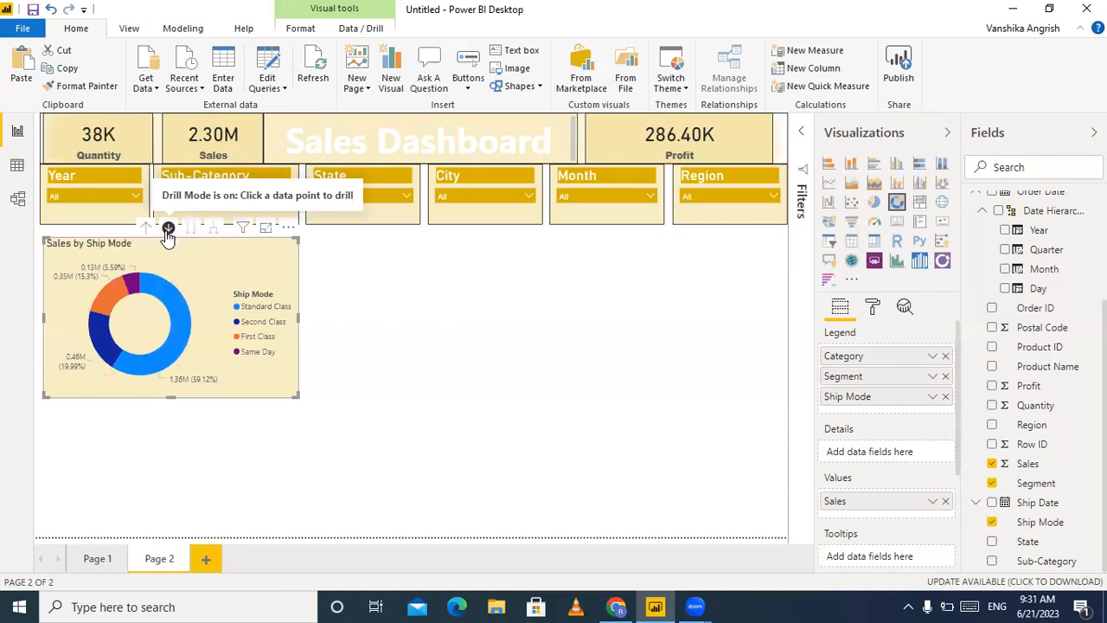
{"action": "left_click", "coordinate": [145, 228]}
{"action": "left_click", "coordinate": [146, 229]}
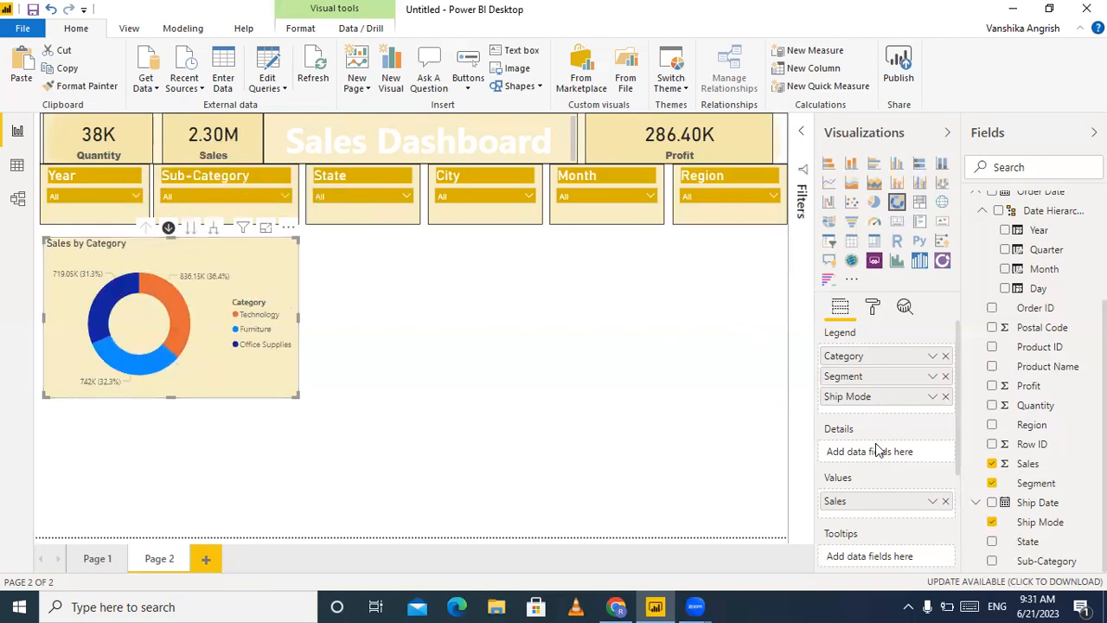
- Add Region to the donut chart's details, advance the hierarchy to the Ship Mode level, and deselect the chart
{"action": "left_click_drag", "start_coordinate": [1033, 428], "coordinate": [890, 449]}
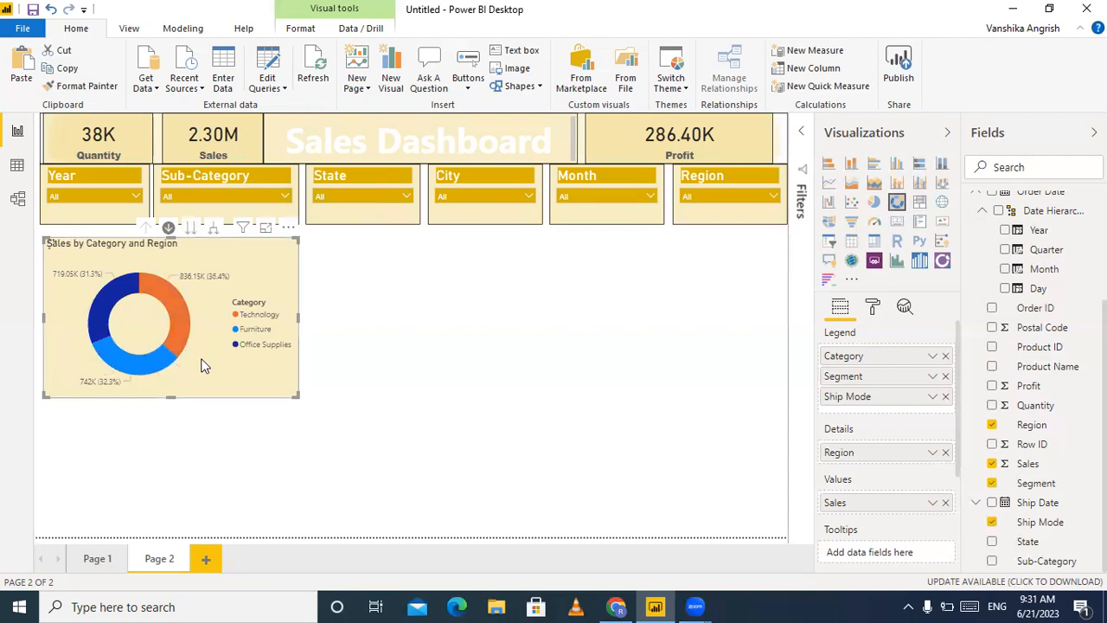
{"action": "left_click", "coordinate": [194, 230]}
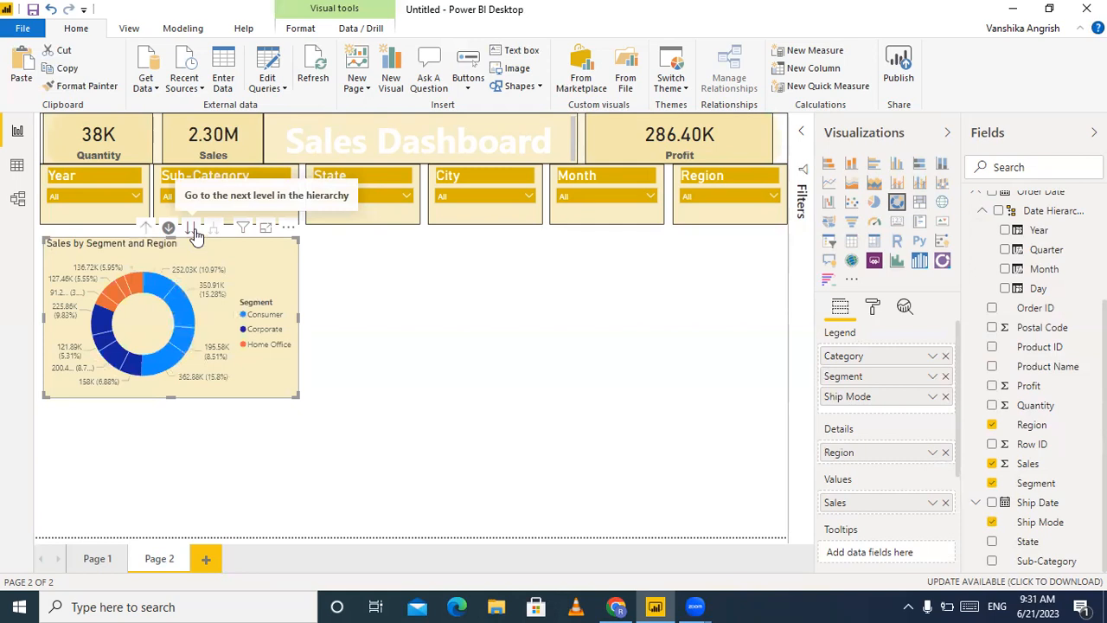
{"action": "left_click", "coordinate": [195, 231]}
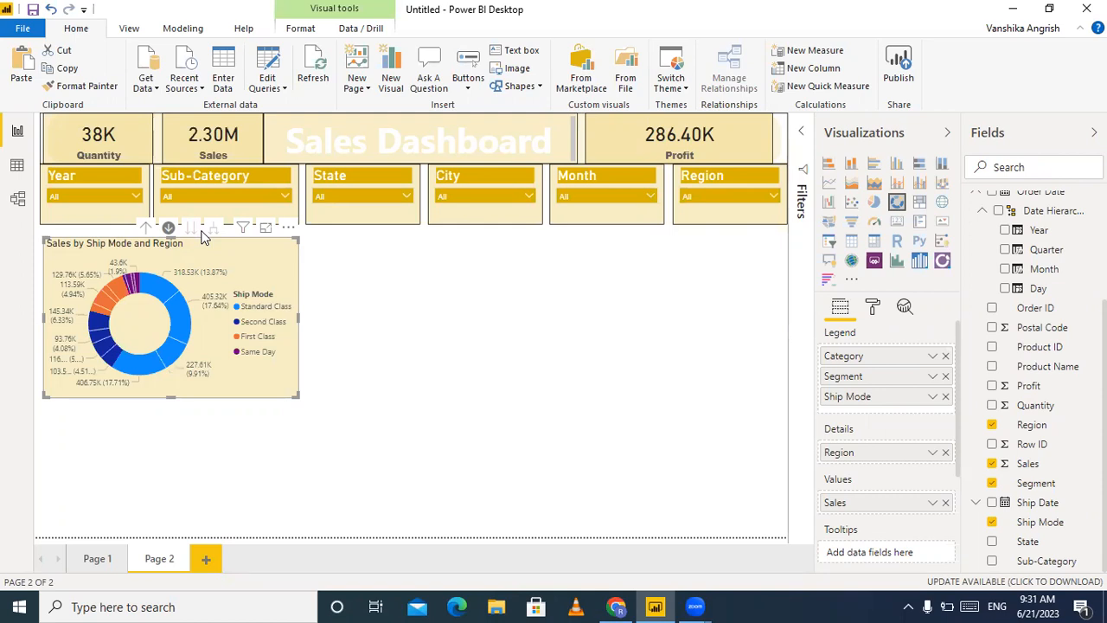
{"action": "left_click", "coordinate": [428, 297]}
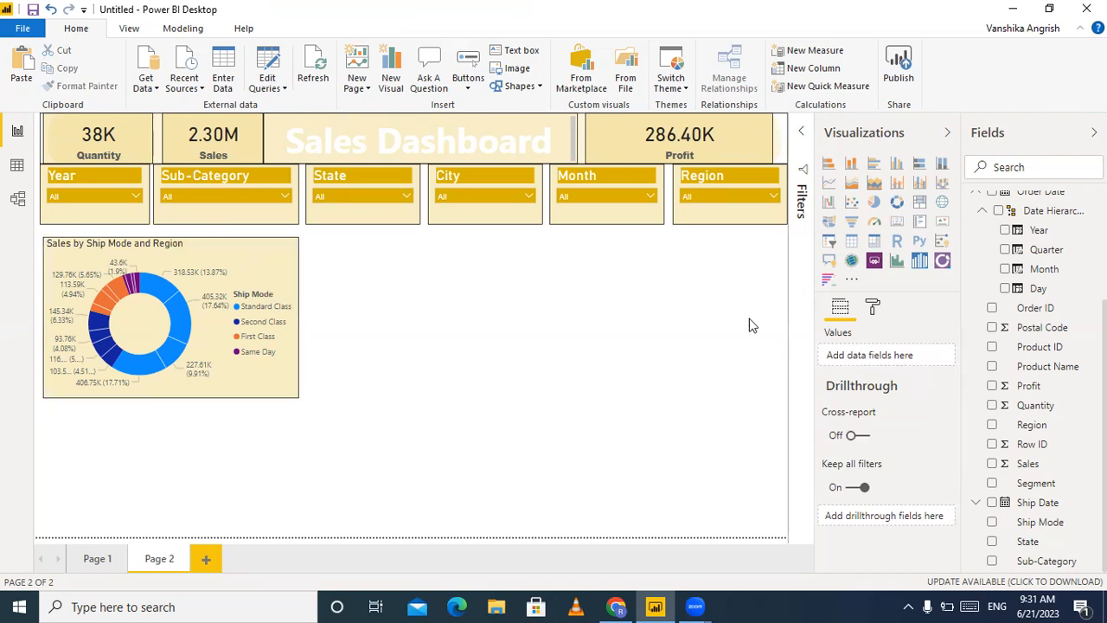
- Add a treemap below the donut chart, grouped by Sub-Category with Sales as its values
{"action": "left_click", "coordinate": [923, 203]}
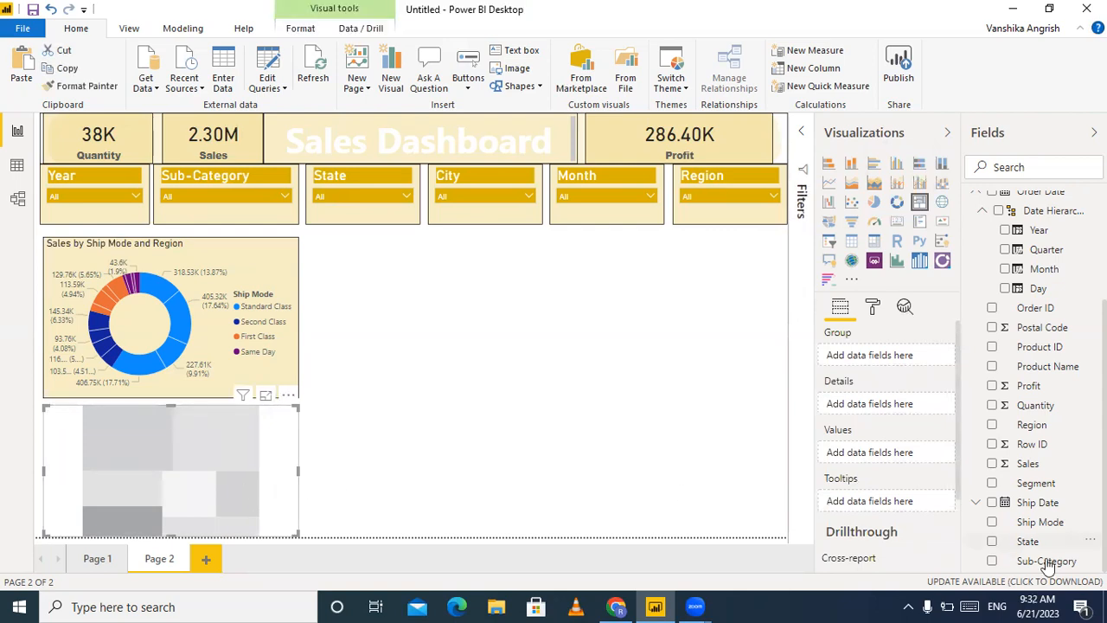
{"action": "left_click_drag", "start_coordinate": [890, 381], "coordinate": [908, 349]}
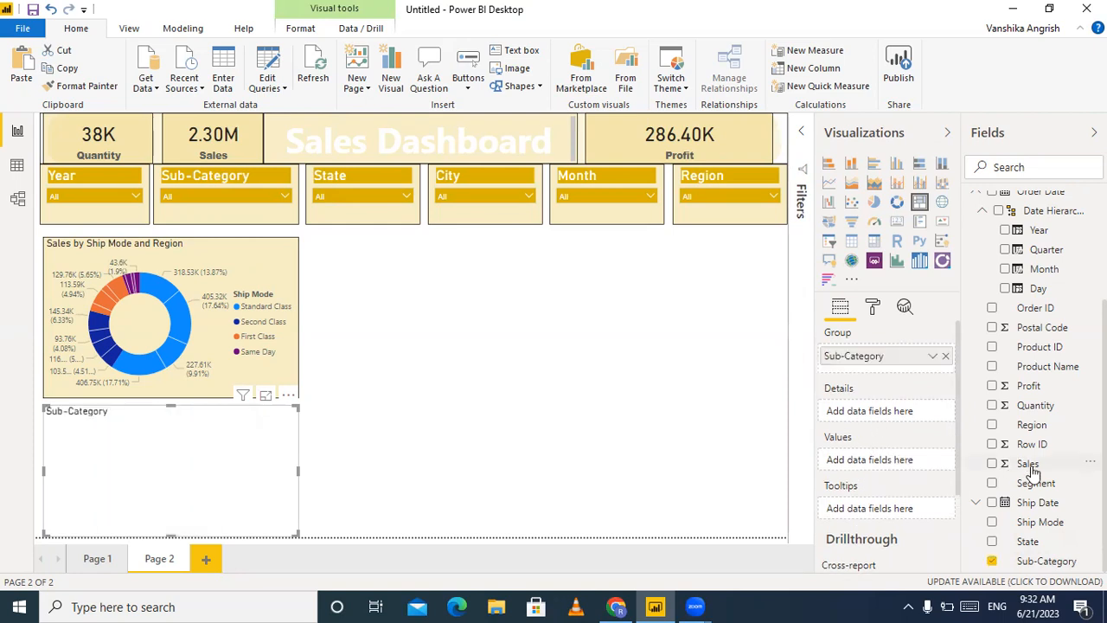
{"action": "left_click_drag", "start_coordinate": [918, 466], "coordinate": [894, 463]}
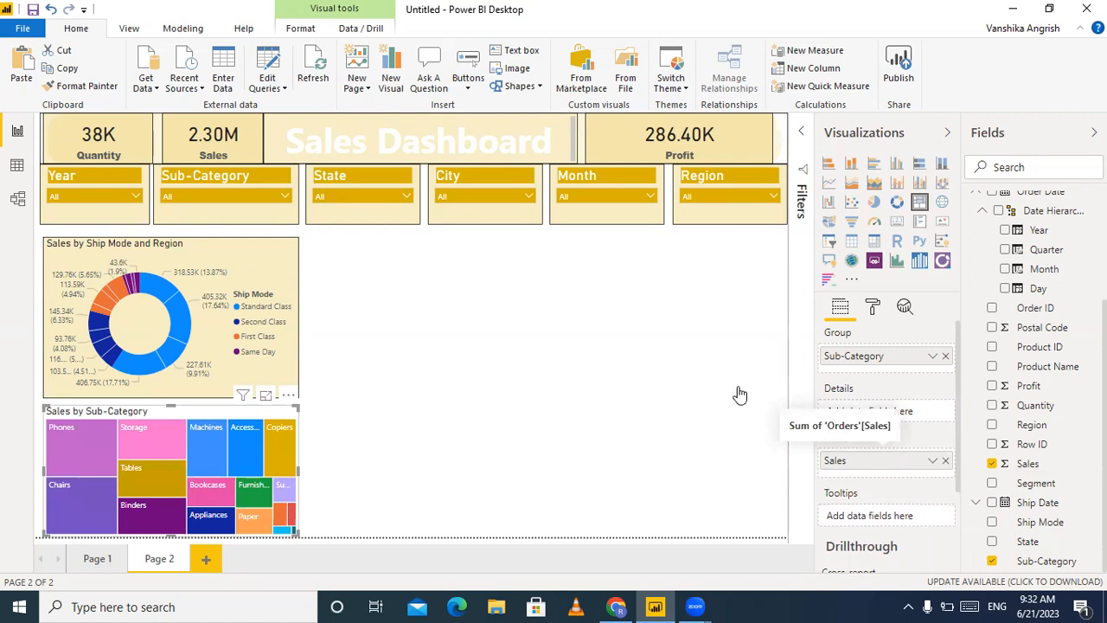
- Copy the donut chart's formatting onto the Sub-Category treemap with Format Painter
{"action": "left_click", "coordinate": [247, 266]}
{"action": "left_click", "coordinate": [86, 85]}
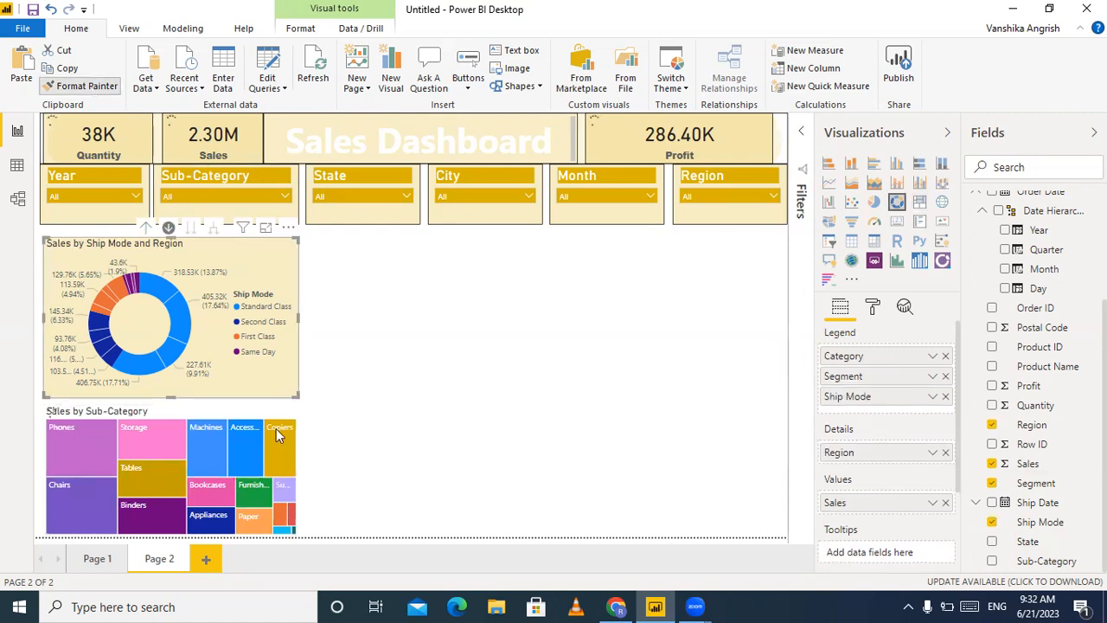
{"action": "left_click", "coordinate": [254, 421]}
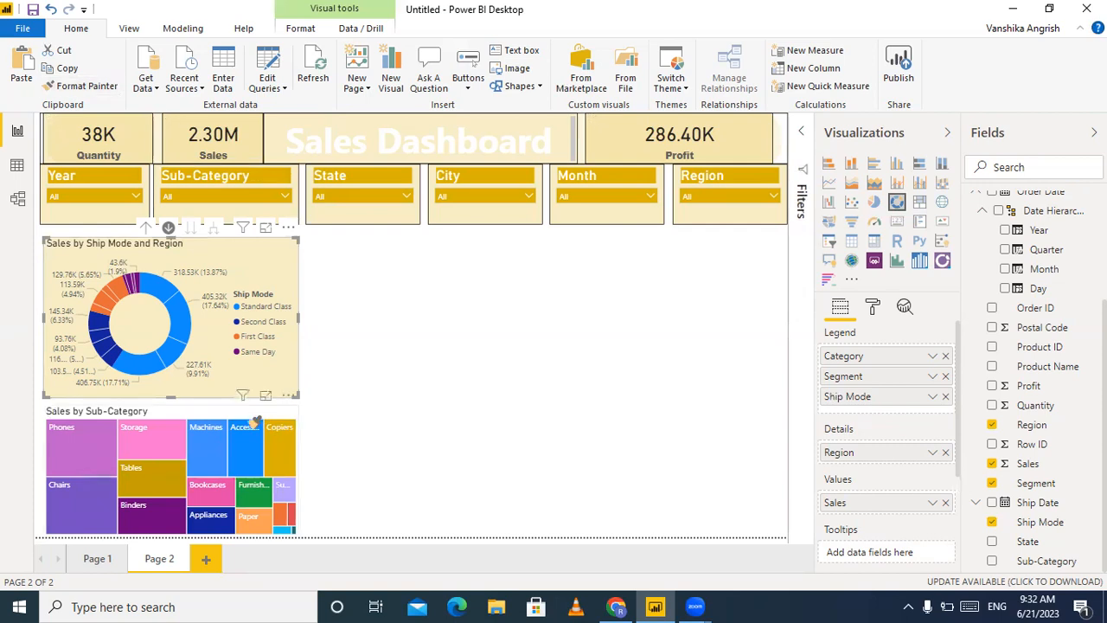
- Move the donut chart up closer to the slicers, butt the treemap against its lower edge, and deselect
{"action": "left_click", "coordinate": [246, 246]}
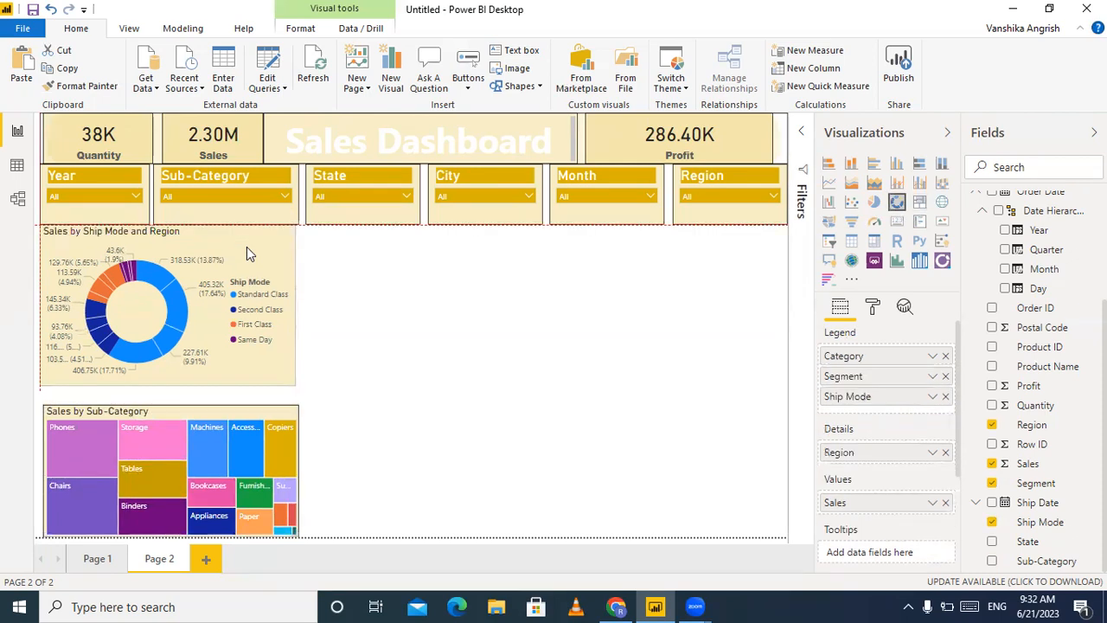
{"action": "left_click_drag", "start_coordinate": [247, 248], "coordinate": [249, 245]}
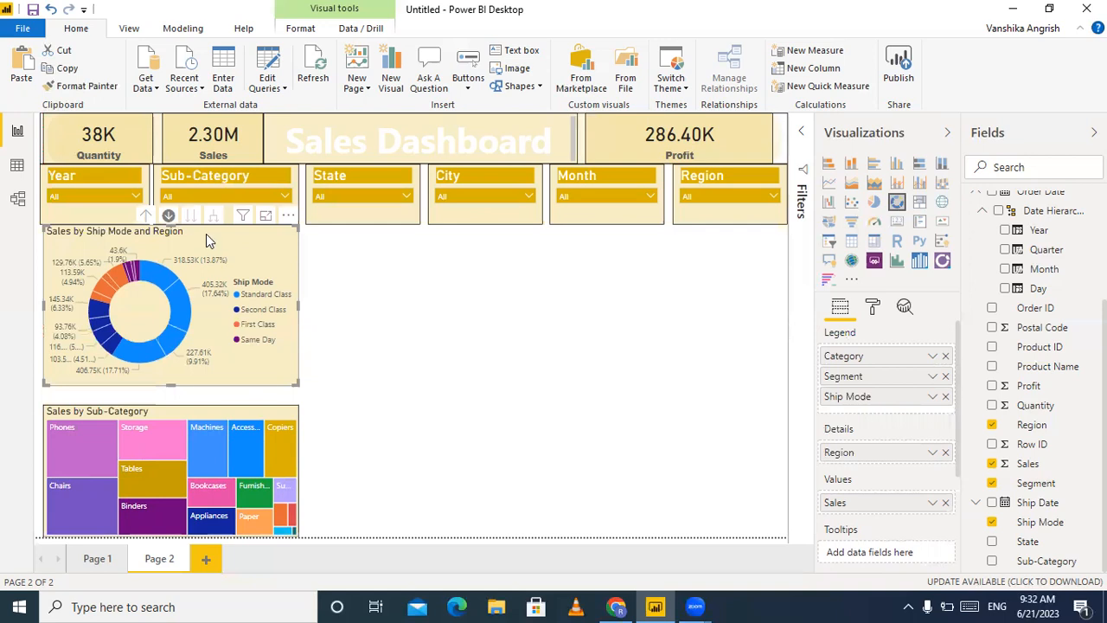
{"action": "left_click_drag", "start_coordinate": [206, 242], "coordinate": [206, 245]}
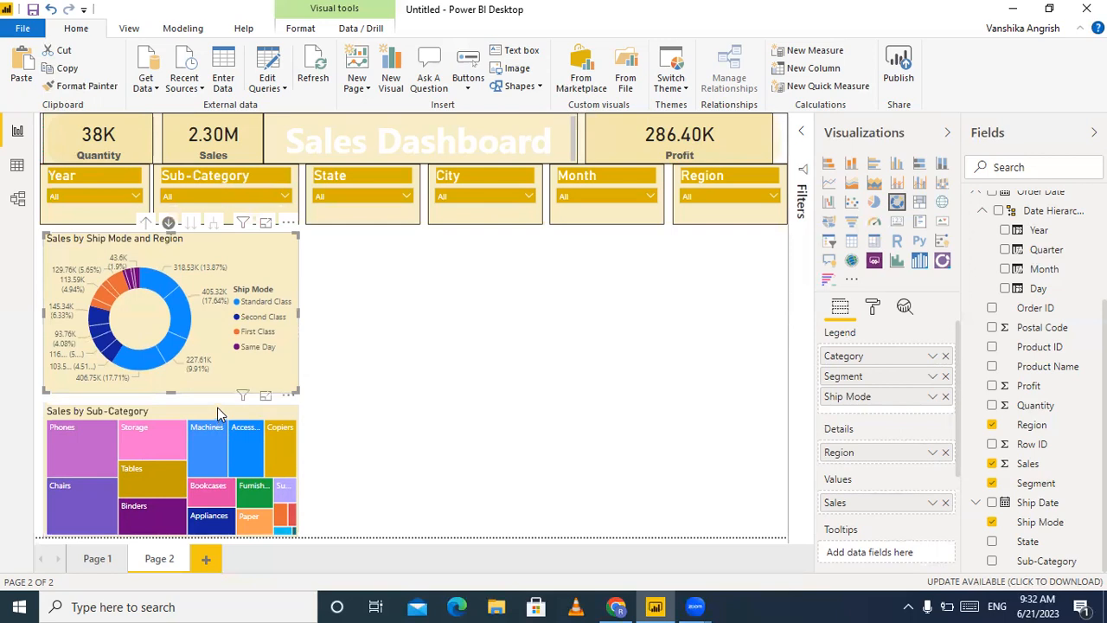
{"action": "left_click_drag", "start_coordinate": [217, 406], "coordinate": [217, 397]}
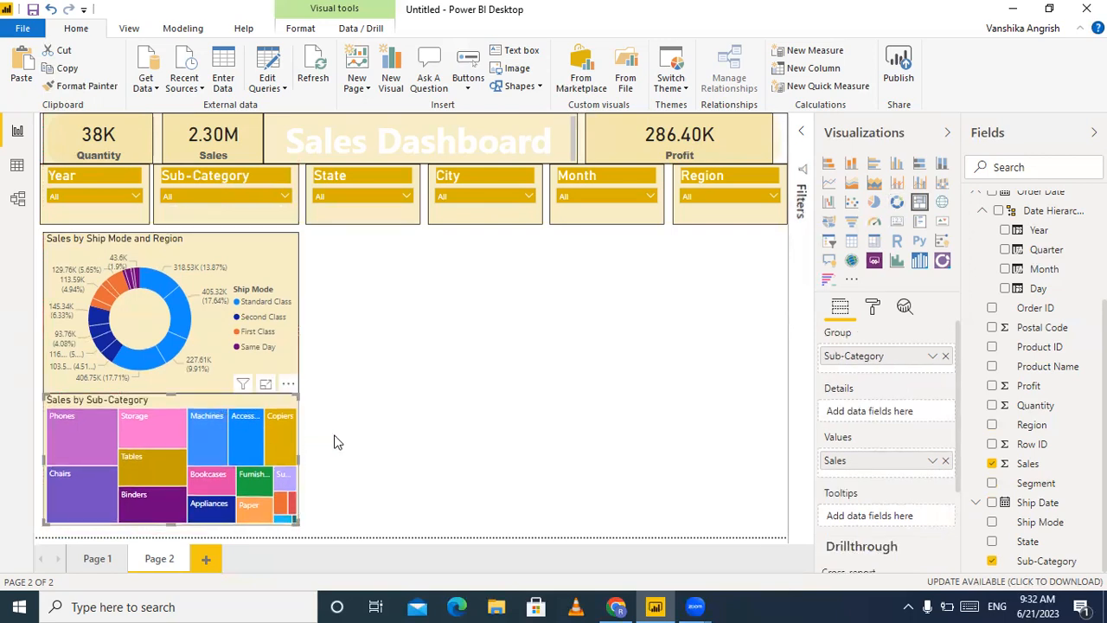
{"action": "left_click", "coordinate": [386, 438]}
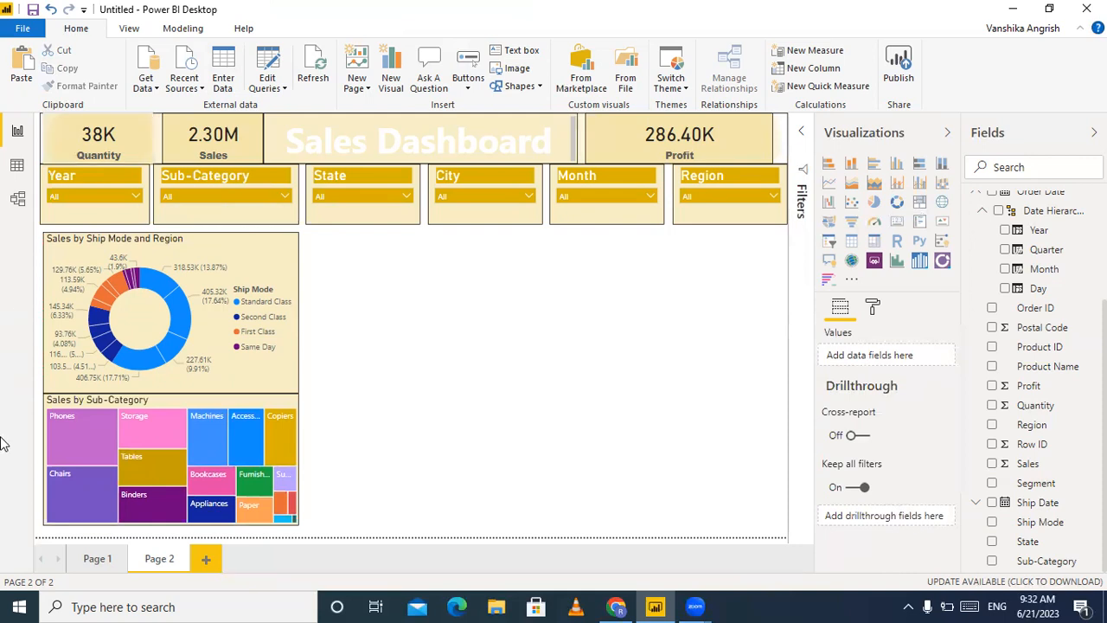
- Stretch the treemap's lower edge down to the bottom of the report page and deselect it
{"action": "left_click", "coordinate": [171, 520]}
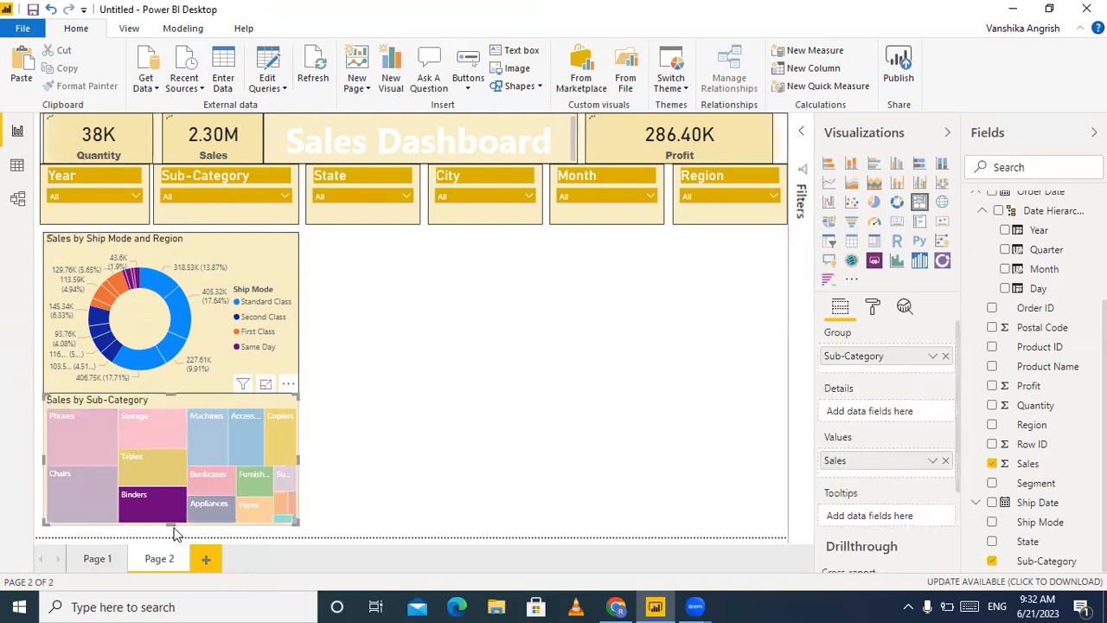
{"action": "left_click", "coordinate": [170, 527]}
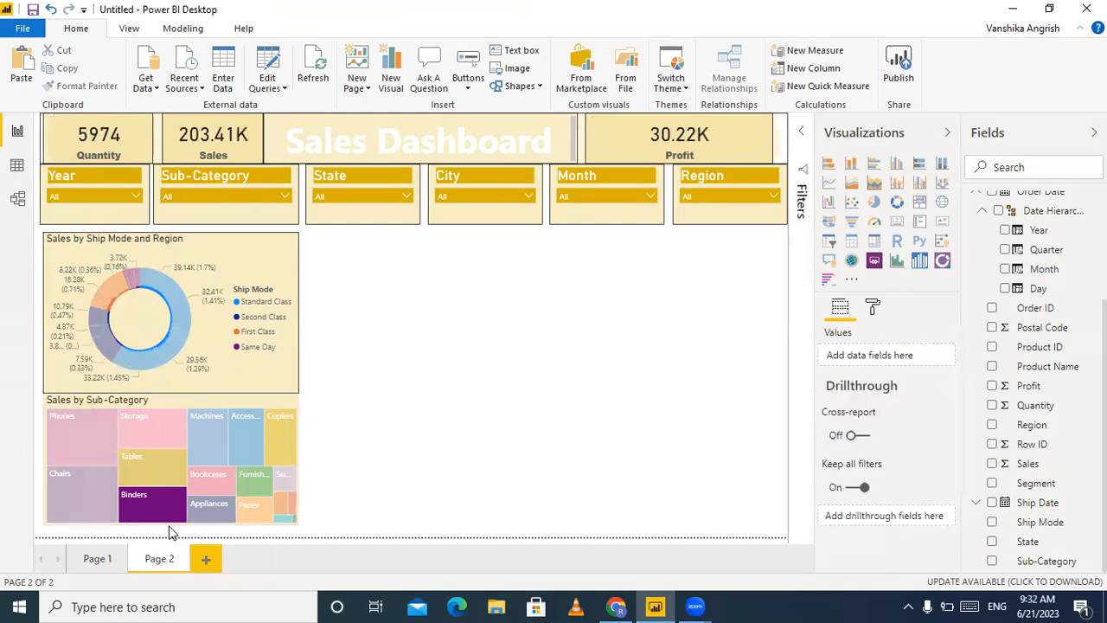
{"action": "mouse_move", "coordinate": [171, 526]}
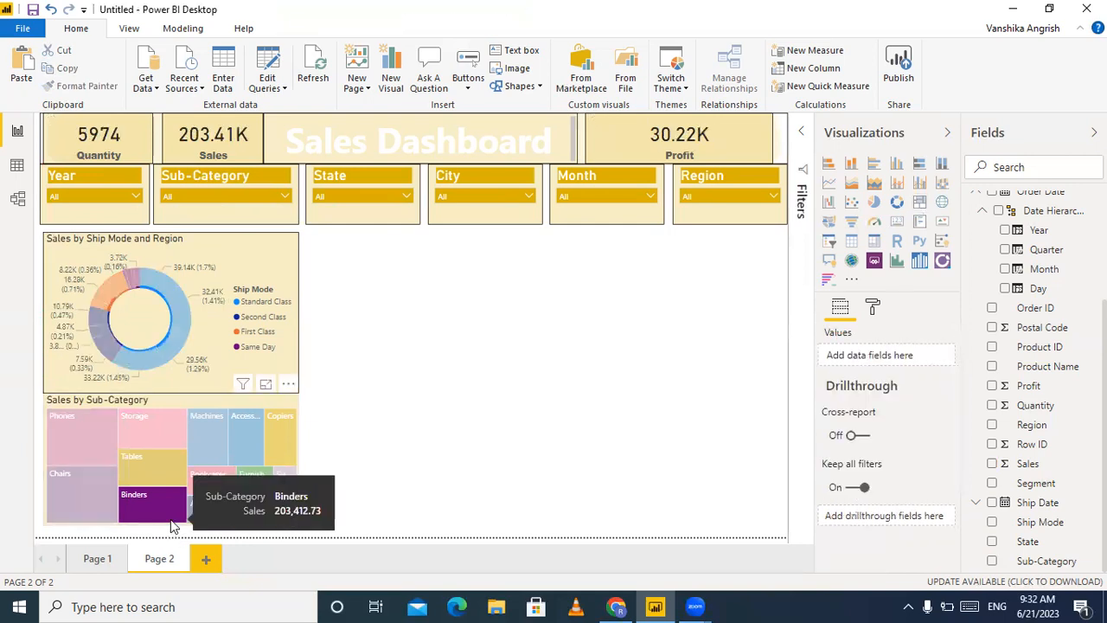
{"action": "left_click", "coordinate": [87, 511]}
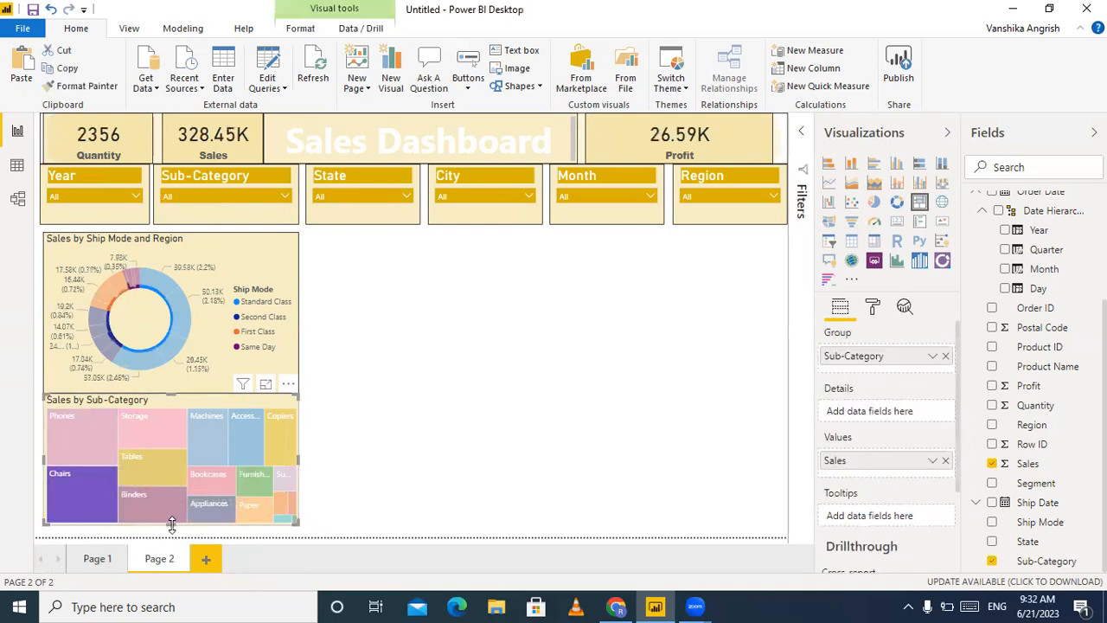
{"action": "left_click_drag", "start_coordinate": [173, 538], "coordinate": [173, 533]}
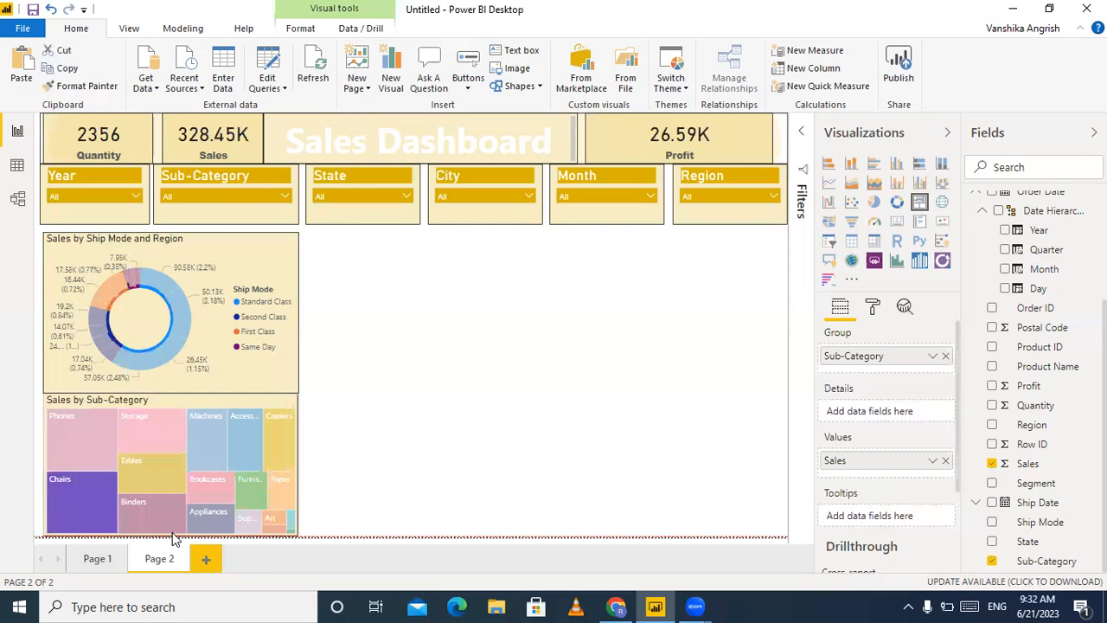
{"action": "left_click", "coordinate": [447, 397]}
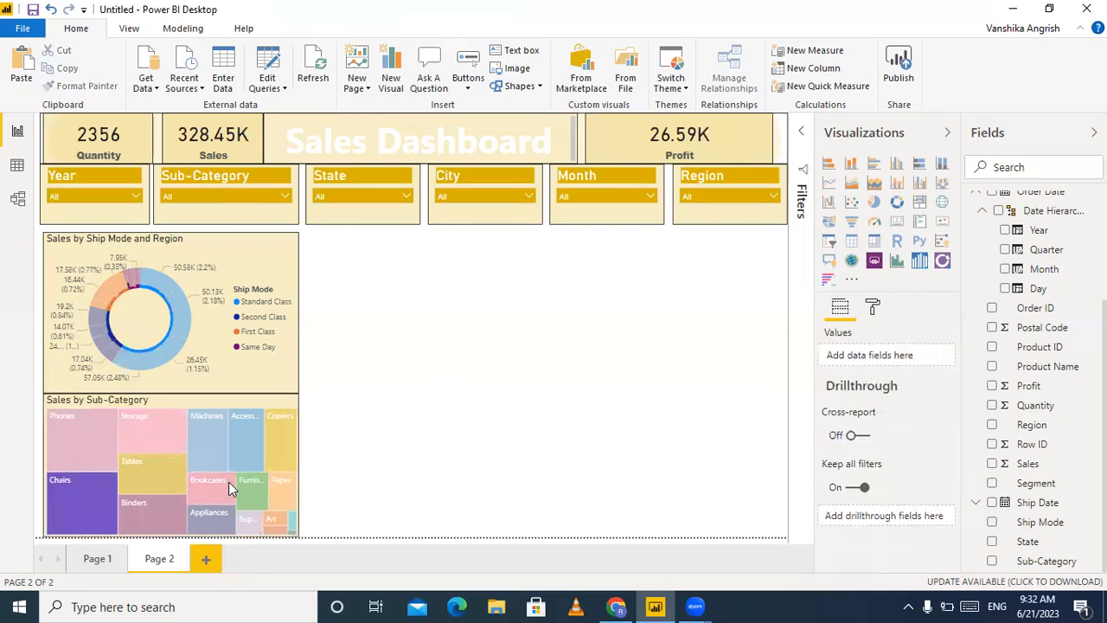
- Turn off drill mode on the donut chart and clear the Chairs cross-highlighting from the page
{"action": "mouse_move", "coordinate": [293, 386]}
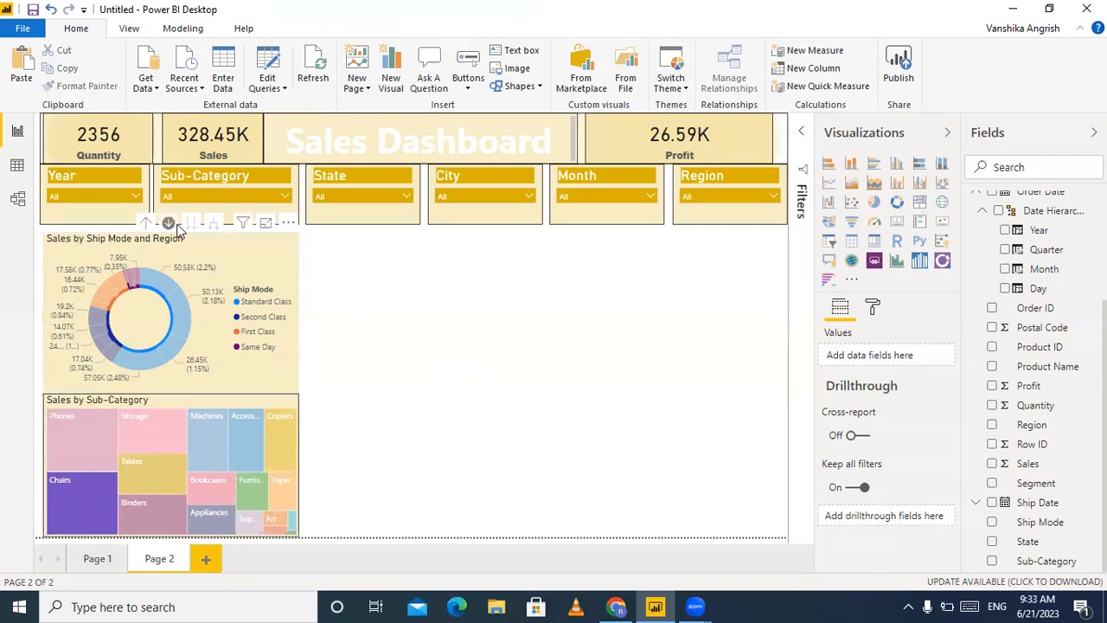
{"action": "left_click", "coordinate": [170, 223]}
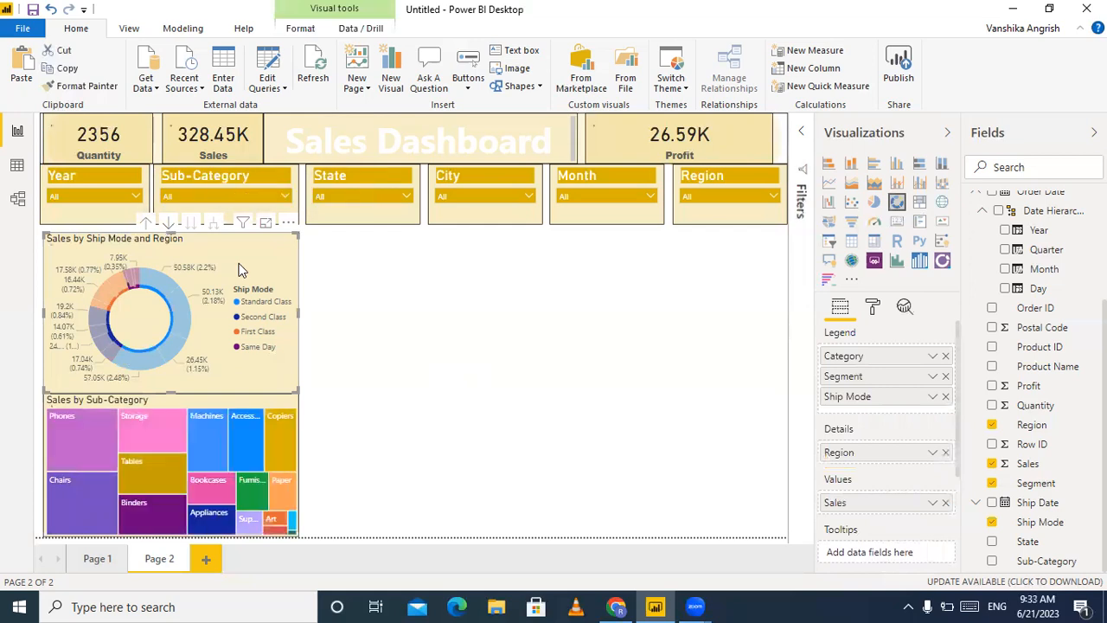
{"action": "left_click", "coordinate": [173, 299]}
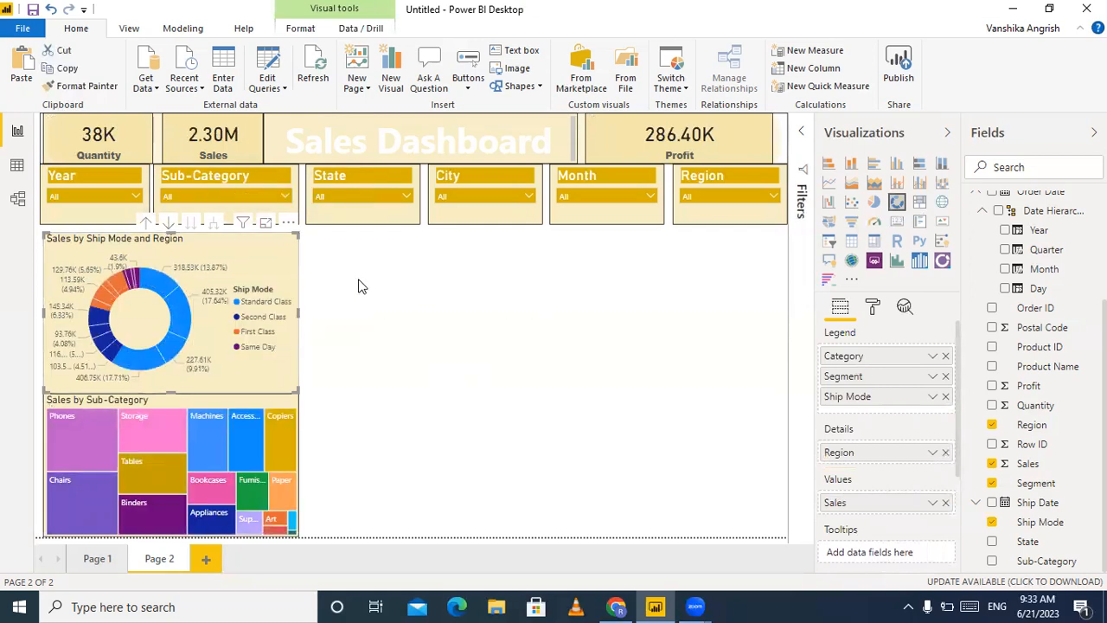
- Try converting the donut chart to an area chart and undo the conversion
{"action": "left_click", "coordinate": [853, 185]}
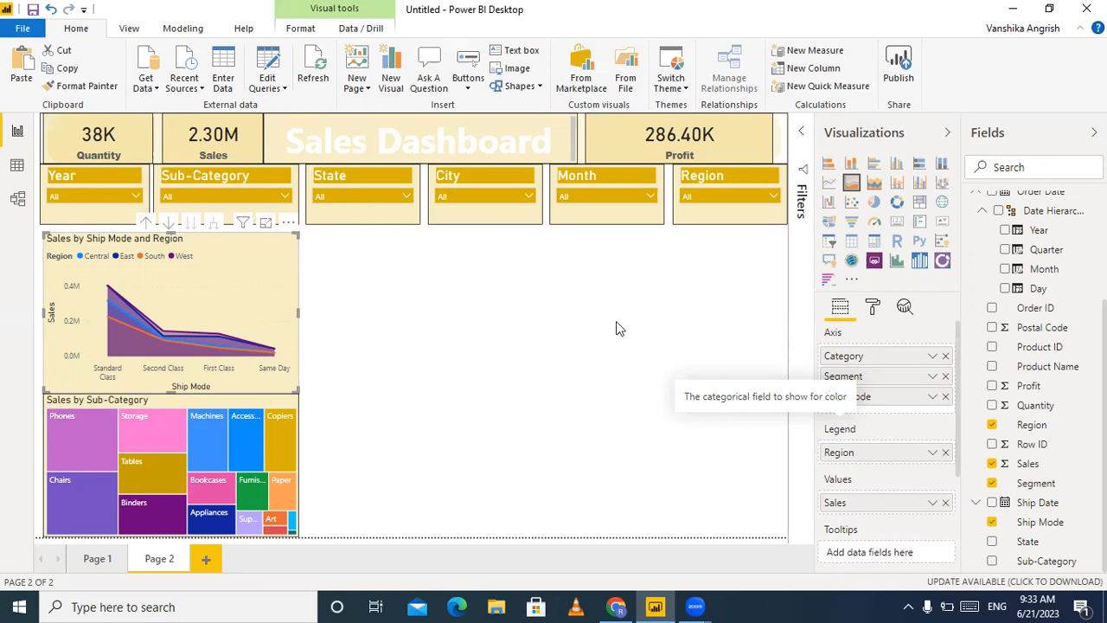
{"action": "key", "text": "ctrl+z"}
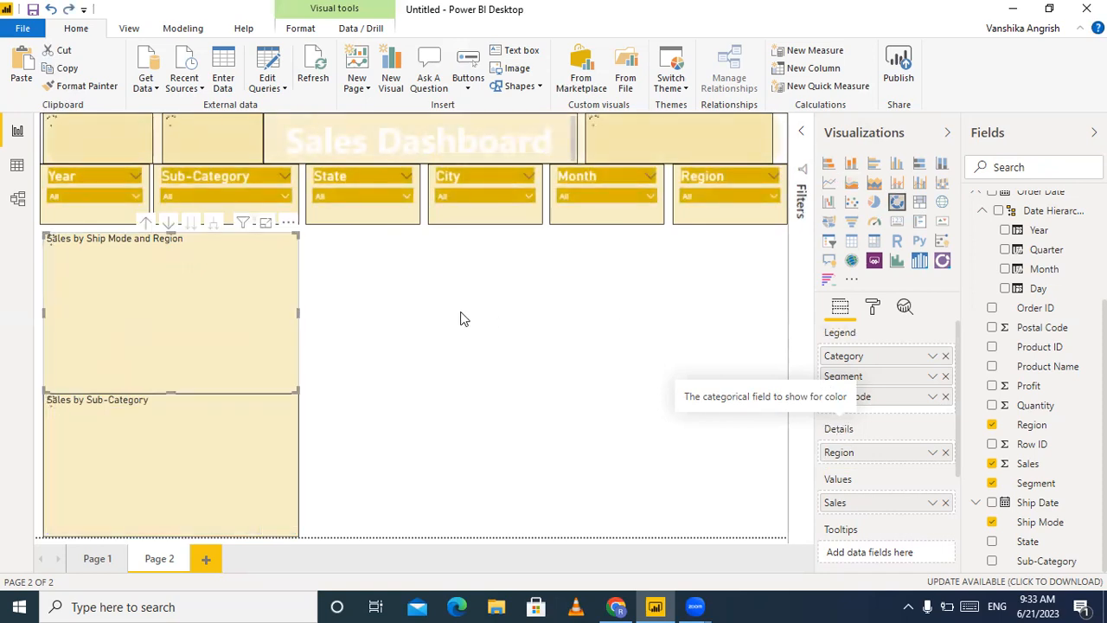
- Add an area chart beside the donut chart and widen it to span the State and City slicers above
{"action": "left_click", "coordinate": [539, 306]}
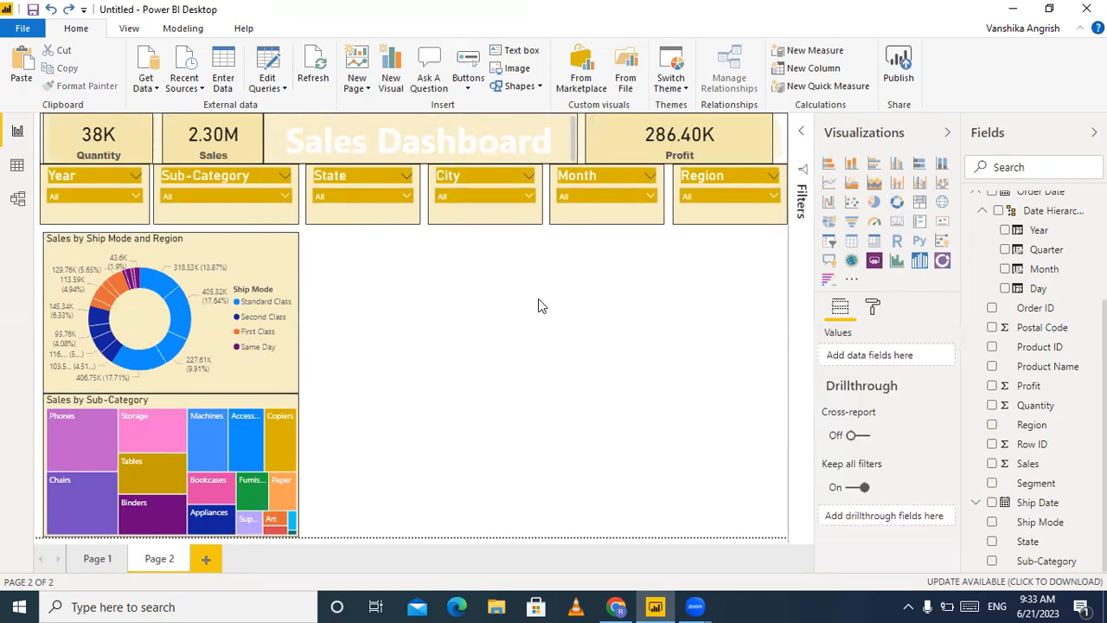
{"action": "left_click", "coordinate": [852, 184]}
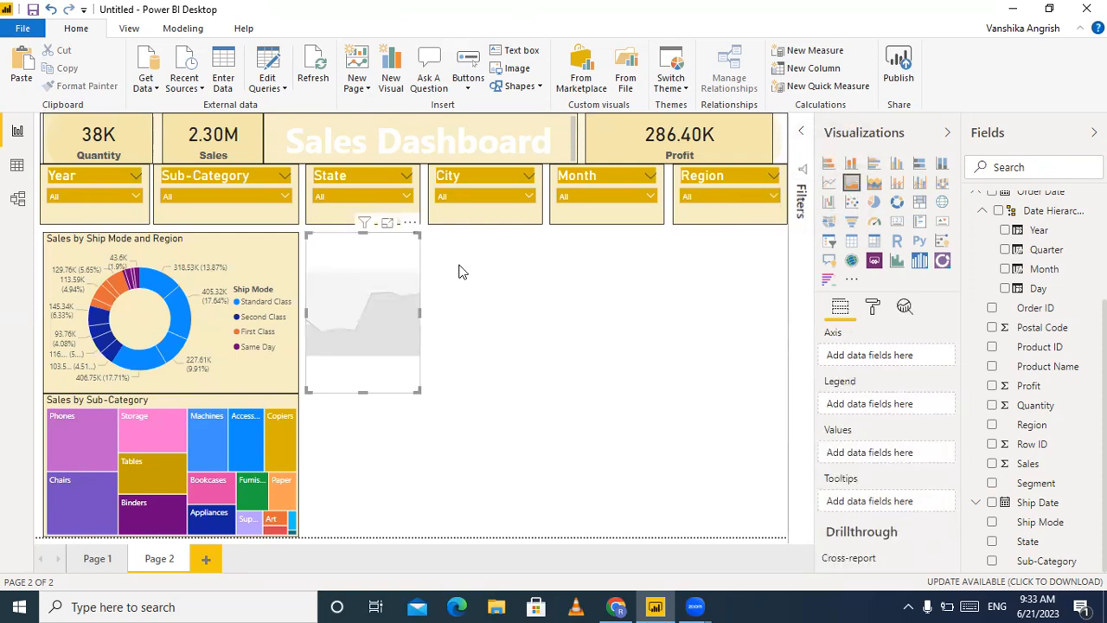
{"action": "left_click_drag", "start_coordinate": [420, 313], "coordinate": [545, 313]}
{"action": "left_click", "coordinate": [553, 315]}
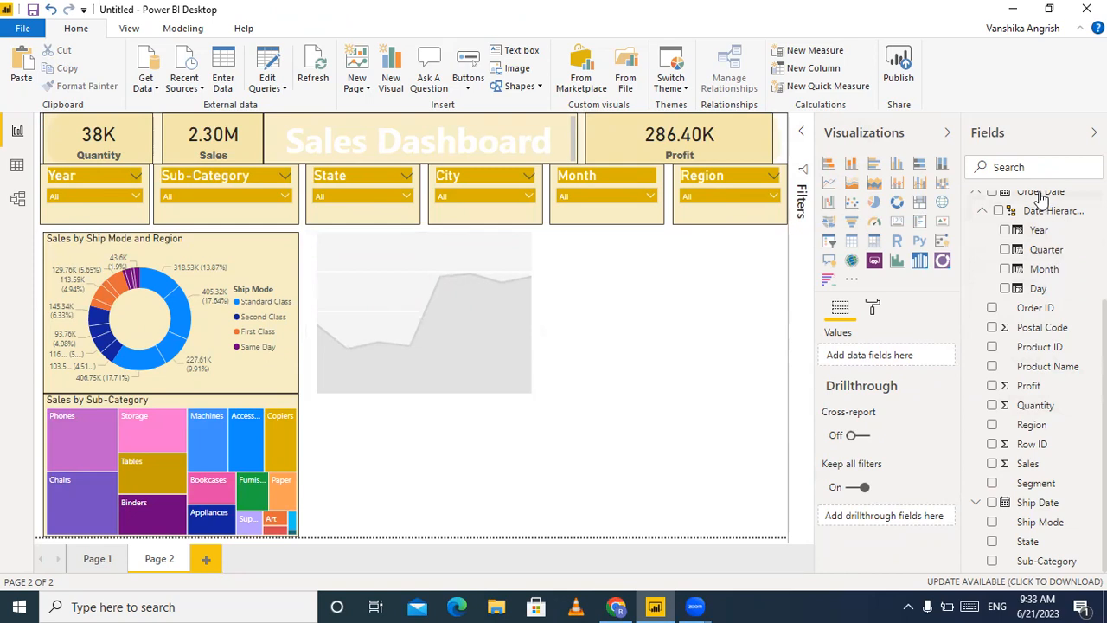
- Plot the area chart with the Order Date hierarchy on the axis and Sales as the values, without keeping any stray table
{"action": "left_click_drag", "start_coordinate": [1021, 217], "coordinate": [897, 364]}
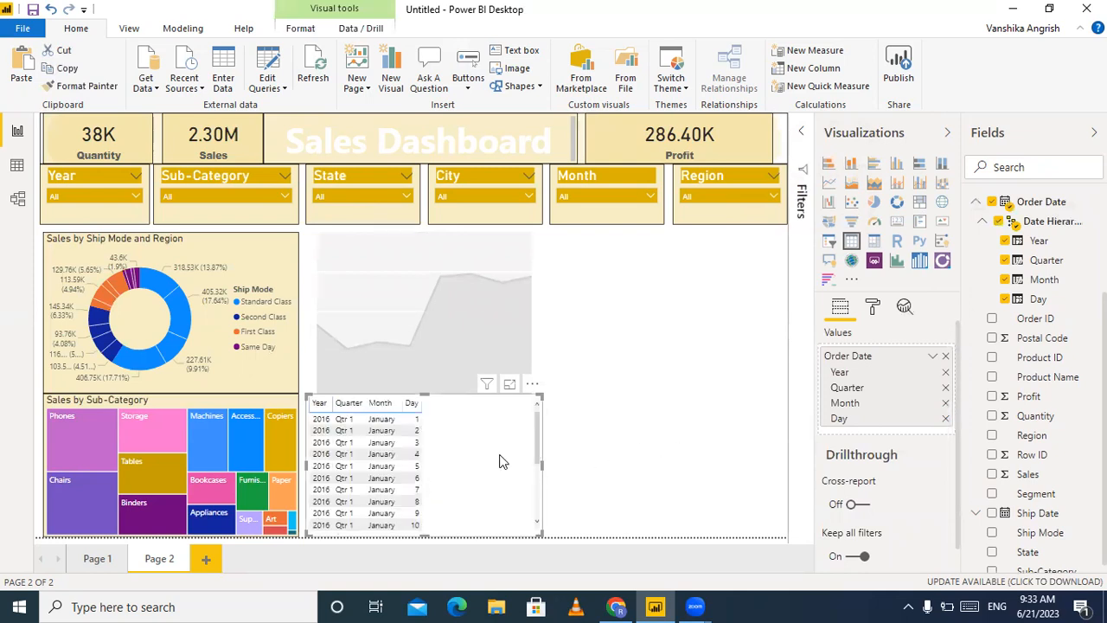
{"action": "key", "text": "Delete"}
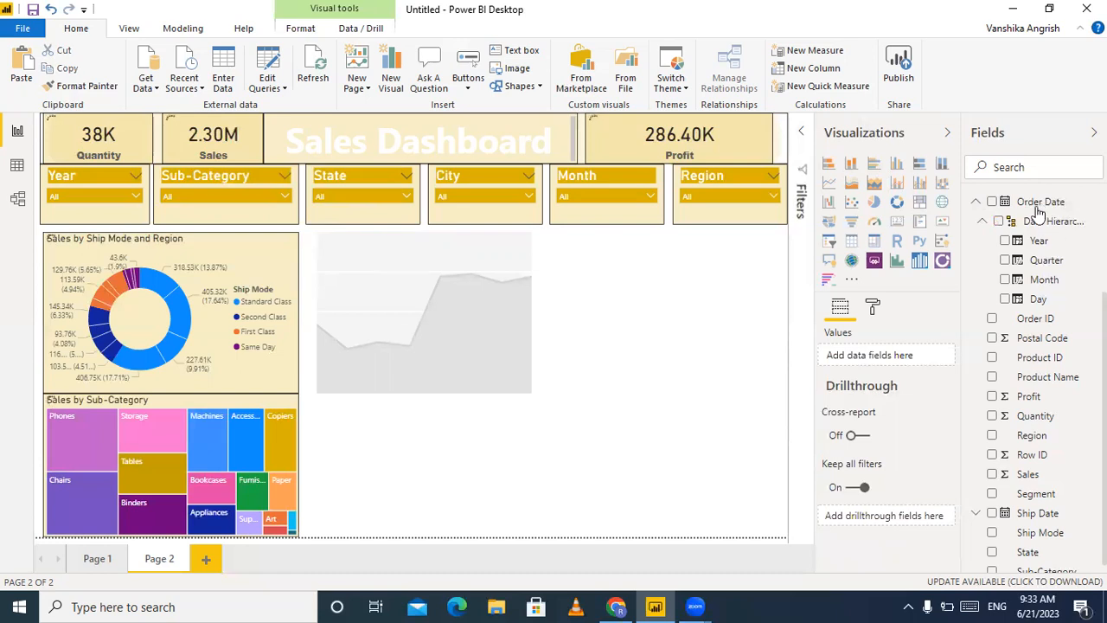
{"action": "left_click_drag", "start_coordinate": [902, 332], "coordinate": [903, 359]}
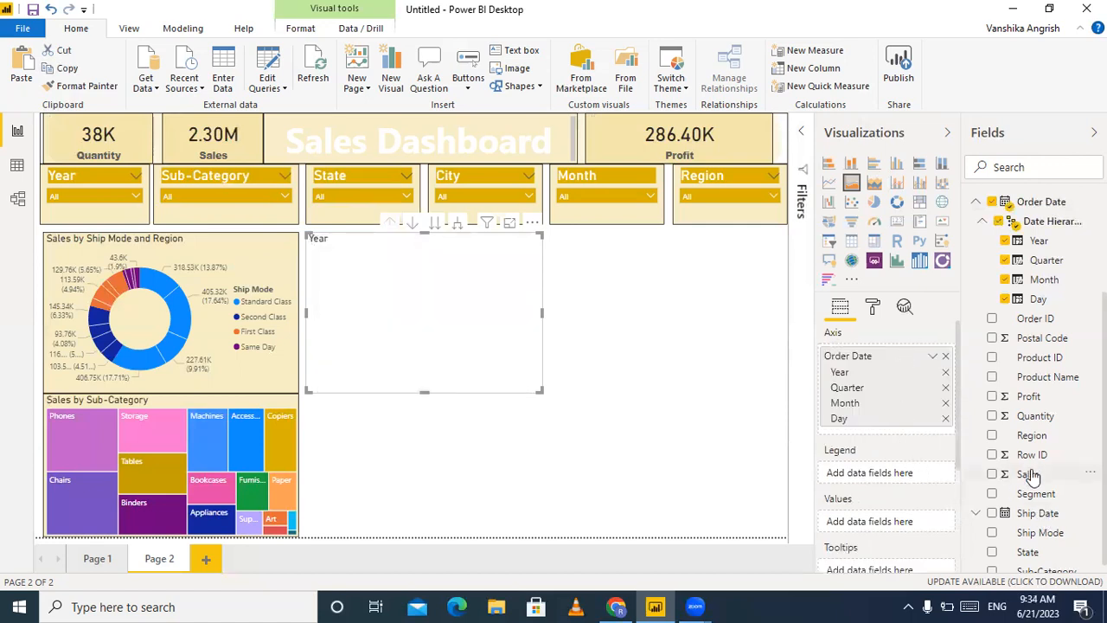
{"action": "left_click_drag", "start_coordinate": [997, 493], "coordinate": [898, 526]}
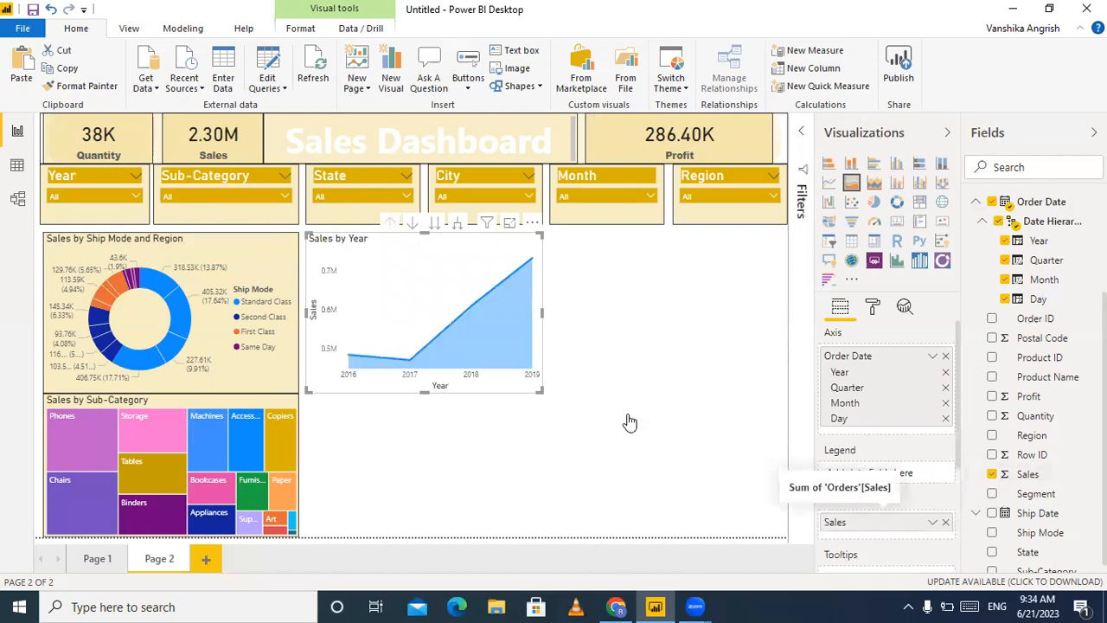
{"action": "left_click", "coordinate": [545, 315]}
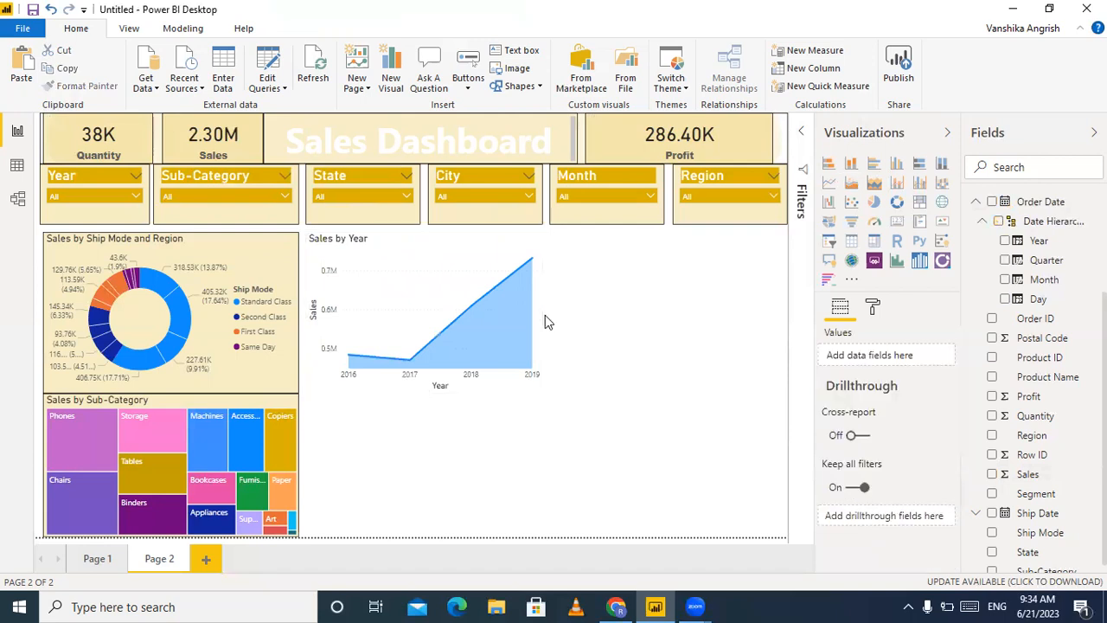
- Switch the area chart's axis from Date Hierarchy to the plain Order Date field
{"action": "left_click", "coordinate": [442, 256]}
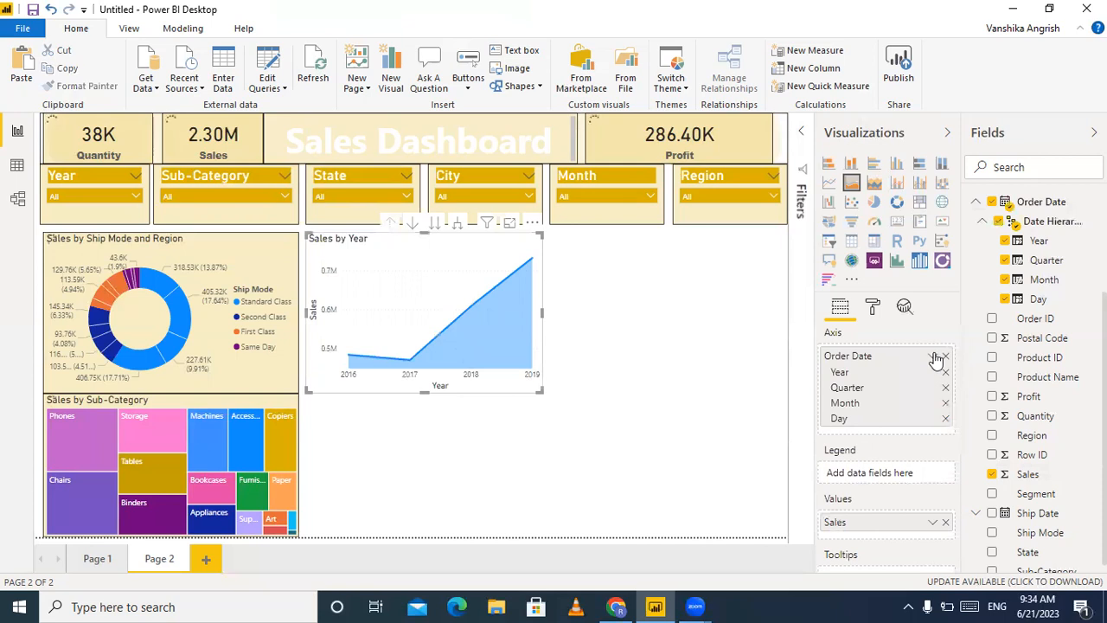
{"action": "left_click", "coordinate": [934, 357]}
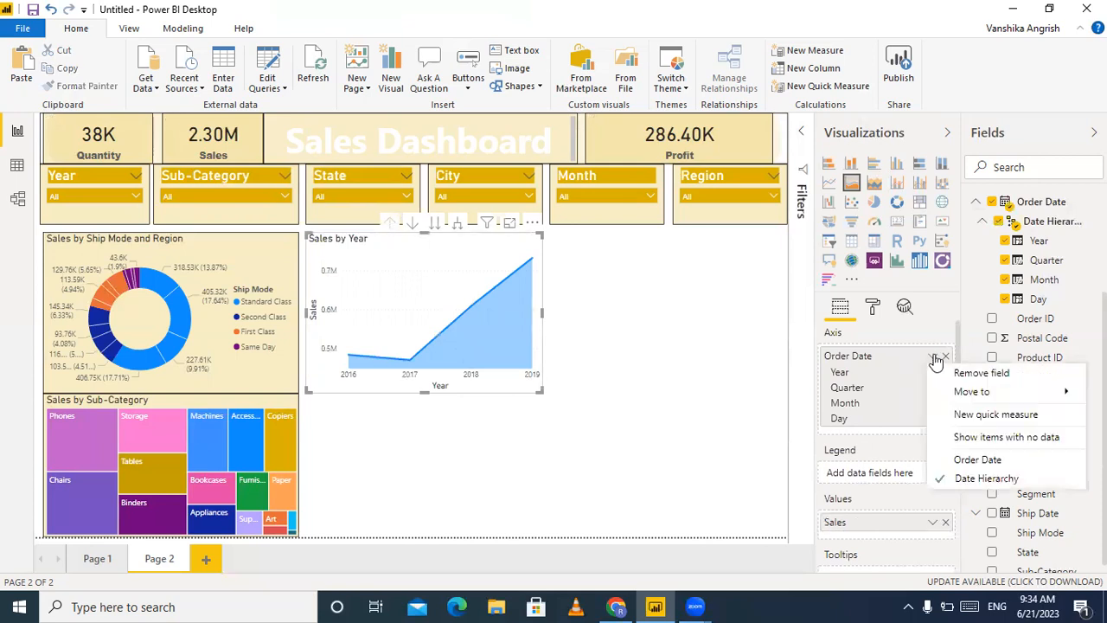
{"action": "left_click", "coordinate": [948, 457]}
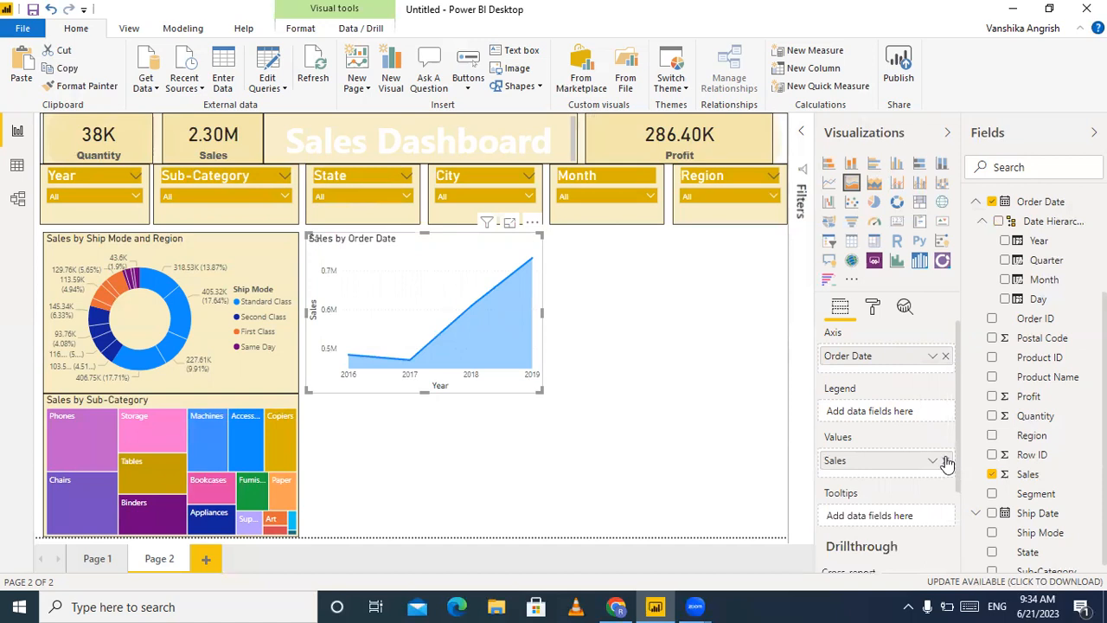
- Copy the donut chart's formatting onto the area chart with Format Painter and deselect the chart
{"action": "left_click", "coordinate": [273, 248]}
{"action": "left_click", "coordinate": [100, 88]}
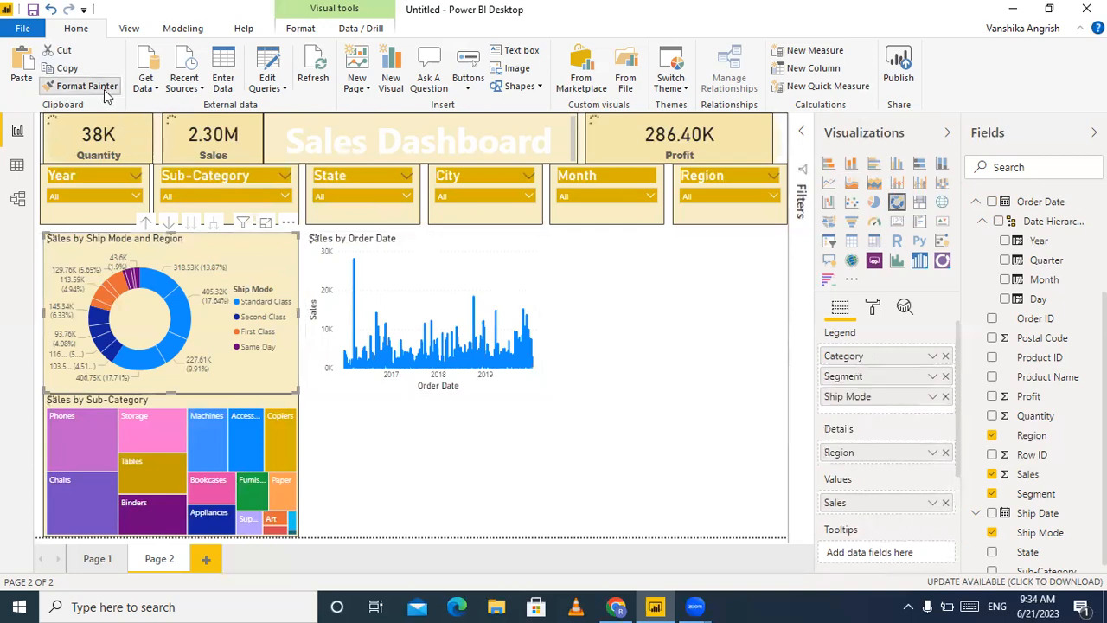
{"action": "left_click", "coordinate": [439, 268]}
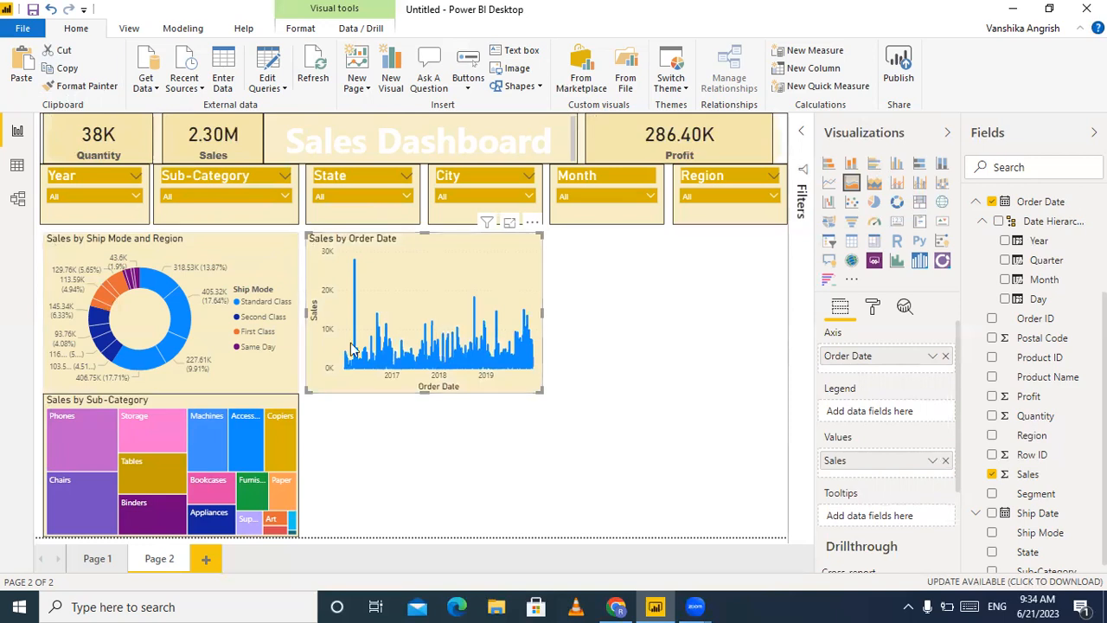
{"action": "left_click", "coordinate": [367, 432]}
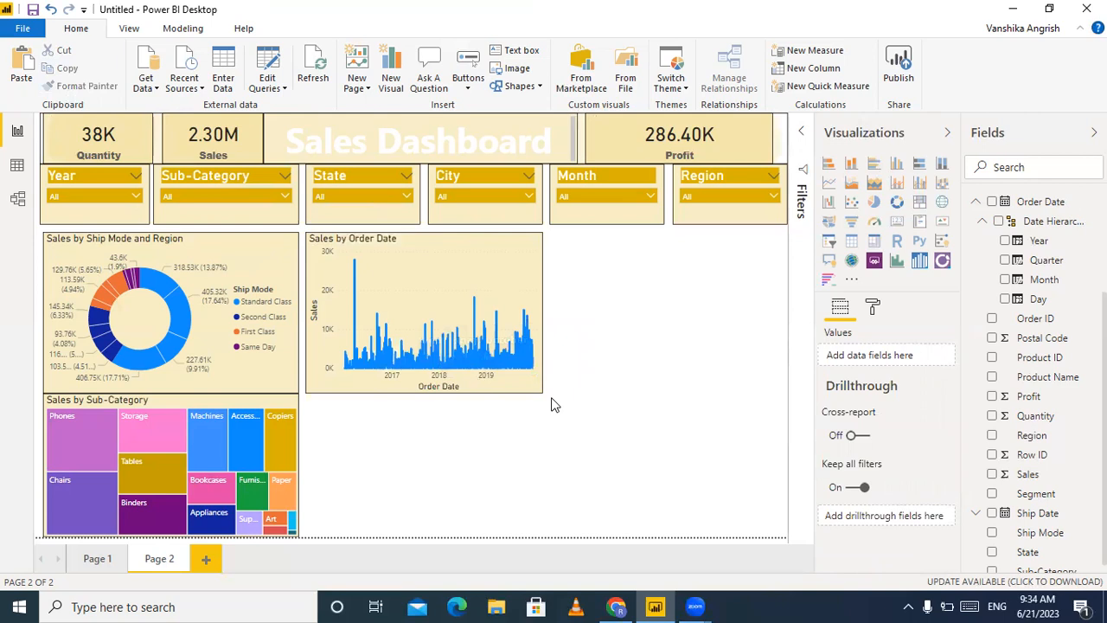
- Add a map below the area chart with State as the location and Sales as the bubble size
{"action": "left_click", "coordinate": [942, 204]}
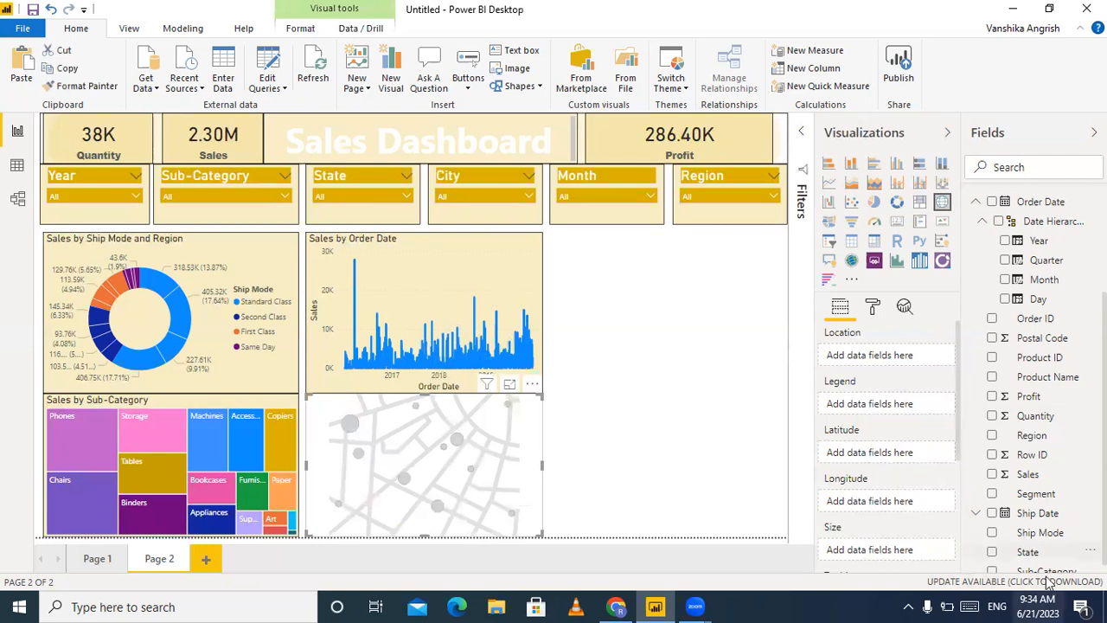
{"action": "scroll", "coordinate": [1054, 560], "scroll_direction": "down", "scroll_amount": 1}
{"action": "left_click_drag", "start_coordinate": [1039, 545], "coordinate": [895, 360]}
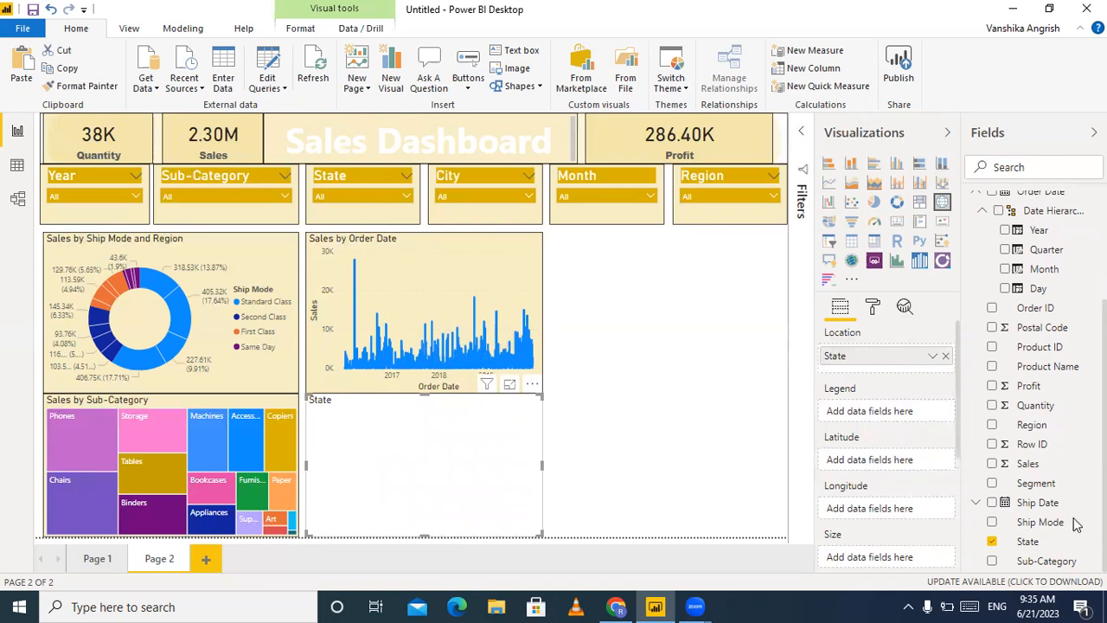
{"action": "left_click_drag", "start_coordinate": [1031, 467], "coordinate": [873, 562]}
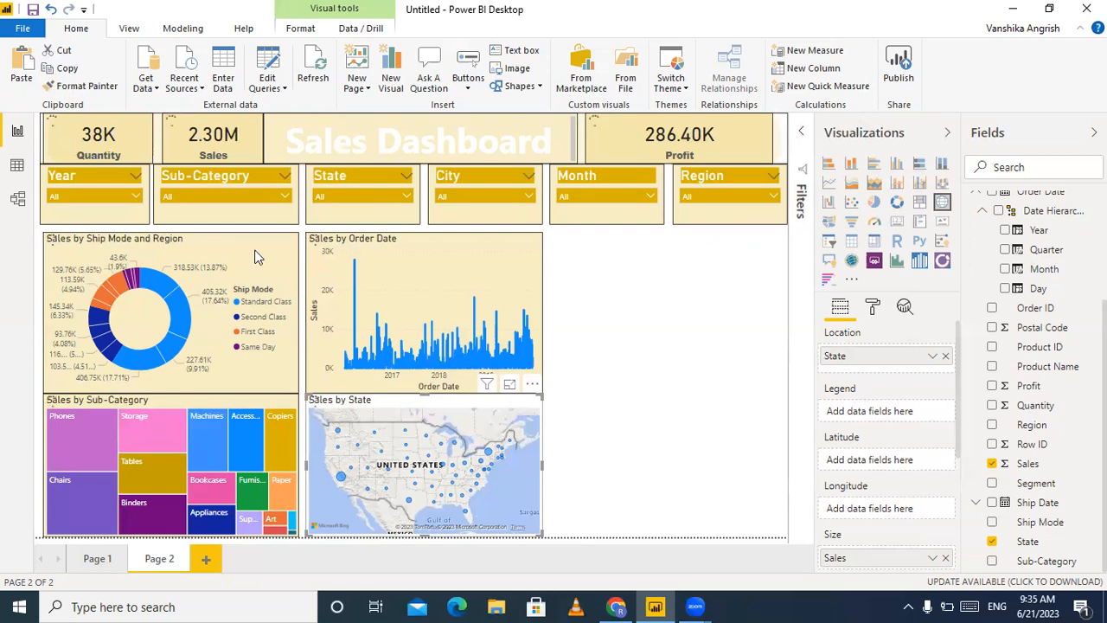
- Copy the donut chart's formatting onto the Sales by State map with Format Painter
{"action": "left_click", "coordinate": [84, 90]}
{"action": "left_click", "coordinate": [288, 327]}
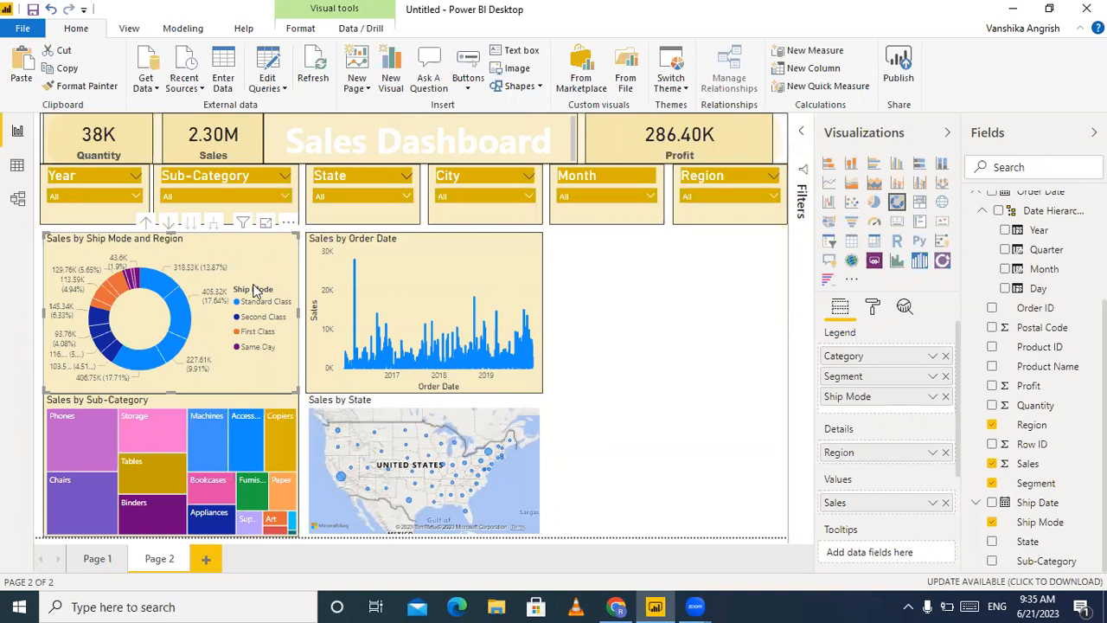
{"action": "left_click", "coordinate": [92, 88]}
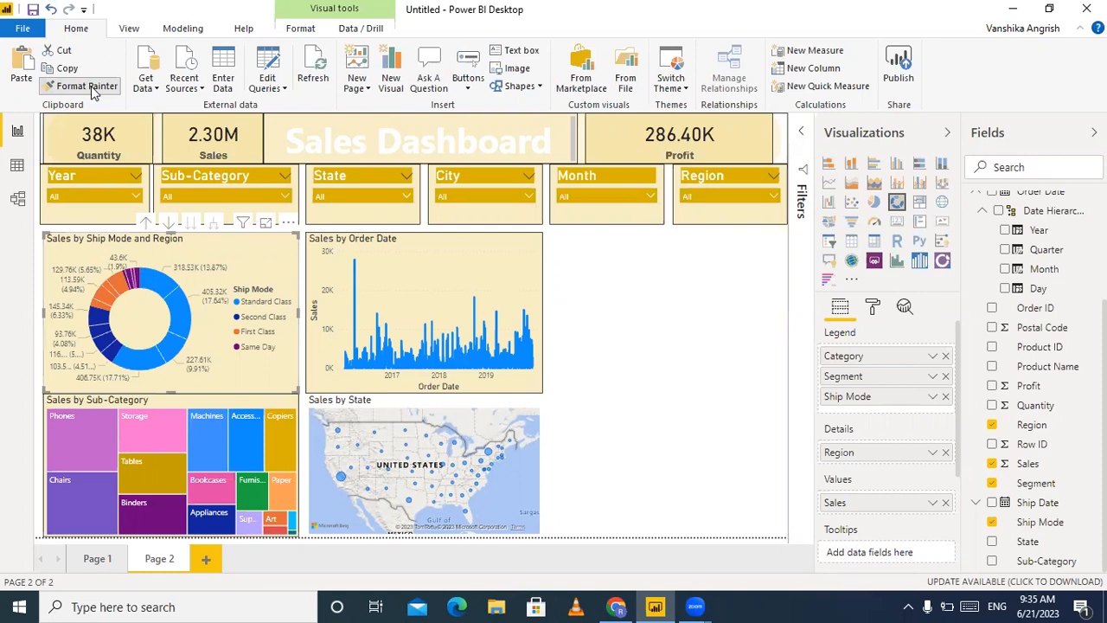
{"action": "left_click", "coordinate": [495, 416]}
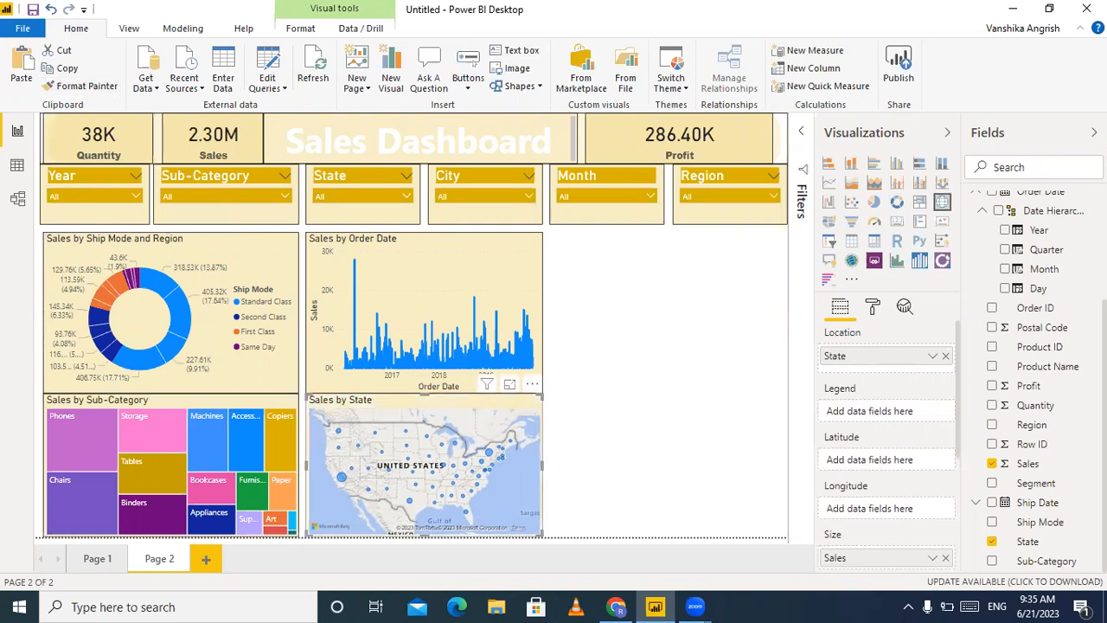
- Set the map style theme of the Sales by State map to Aerial
{"action": "left_click", "coordinate": [872, 309]}
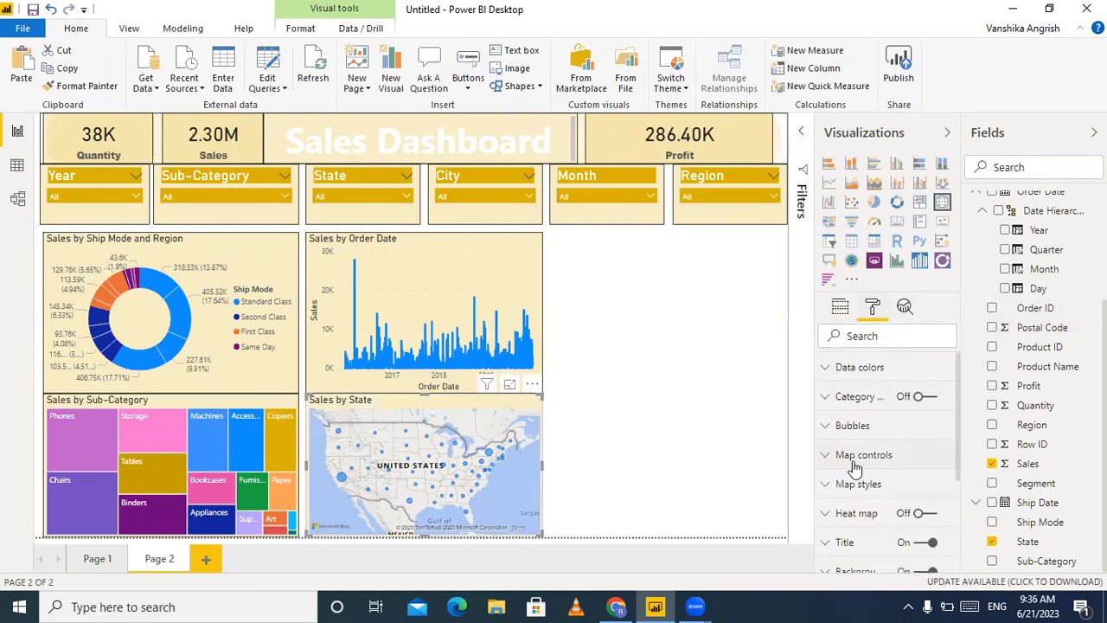
{"action": "left_click", "coordinate": [829, 485]}
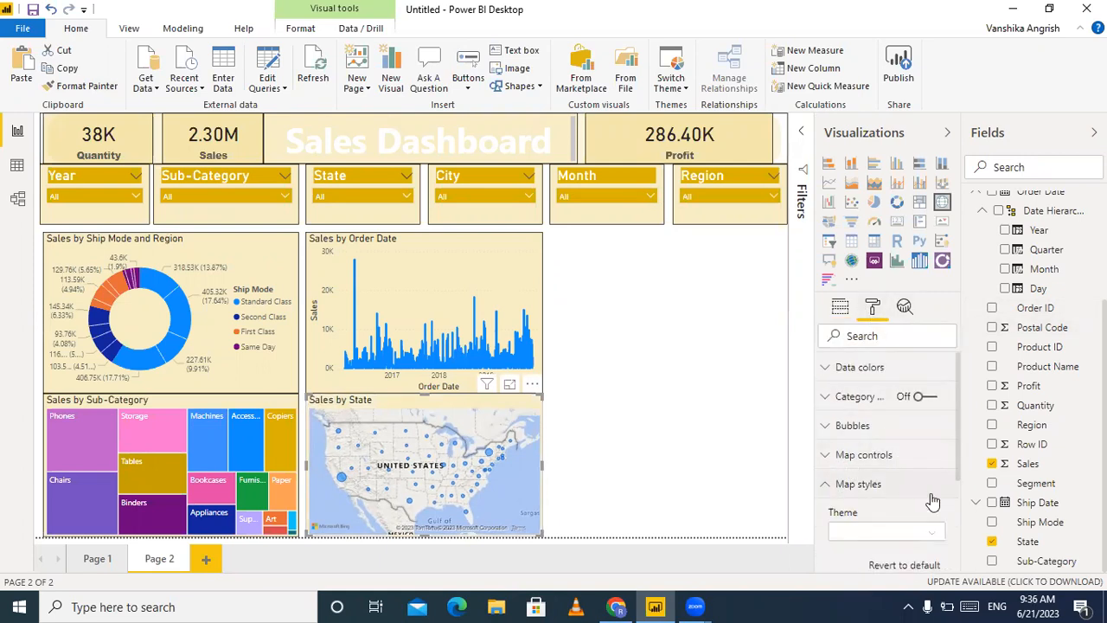
{"action": "scroll", "coordinate": [931, 500], "scroll_direction": "down", "scroll_amount": 3}
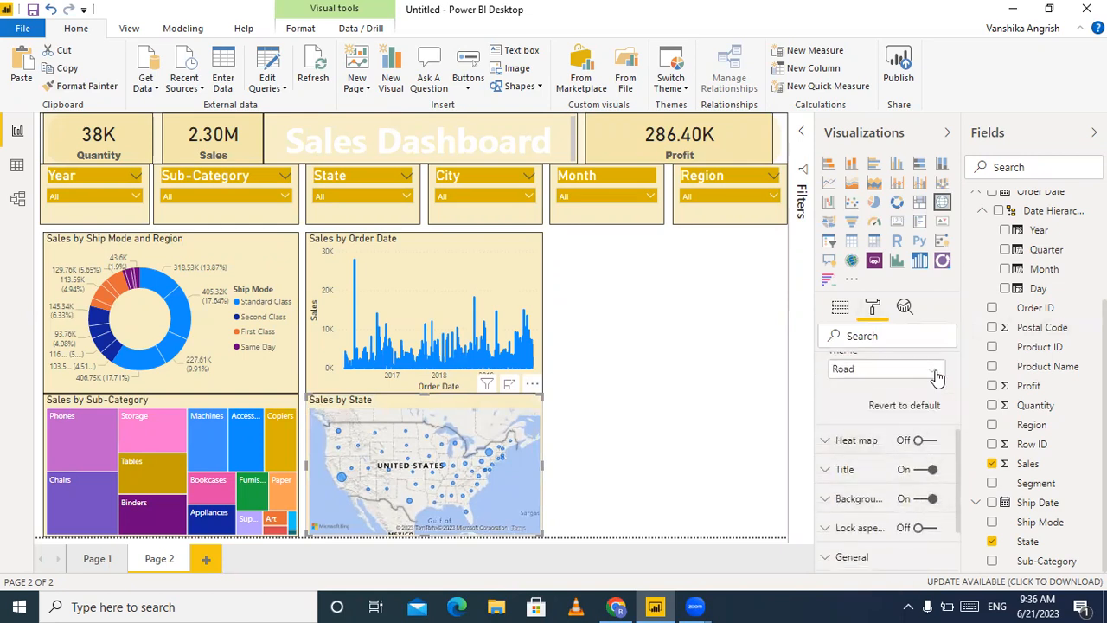
{"action": "left_click", "coordinate": [937, 374]}
{"action": "left_click", "coordinate": [891, 391]}
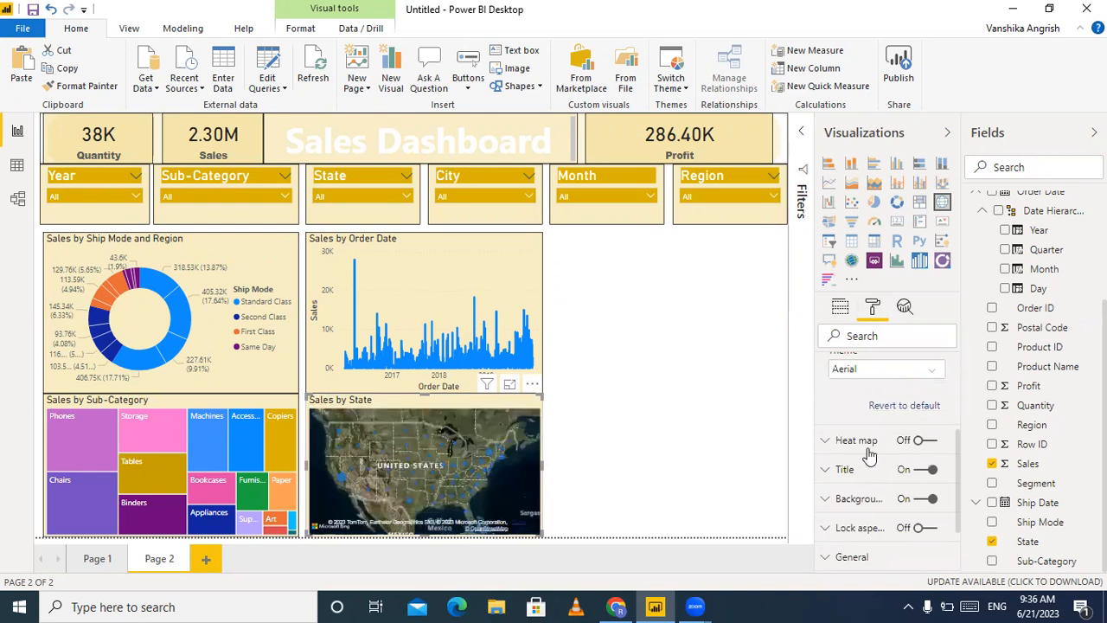
- Add Region as the legend of the Sales by State map and deselect the map
{"action": "left_click", "coordinate": [840, 310]}
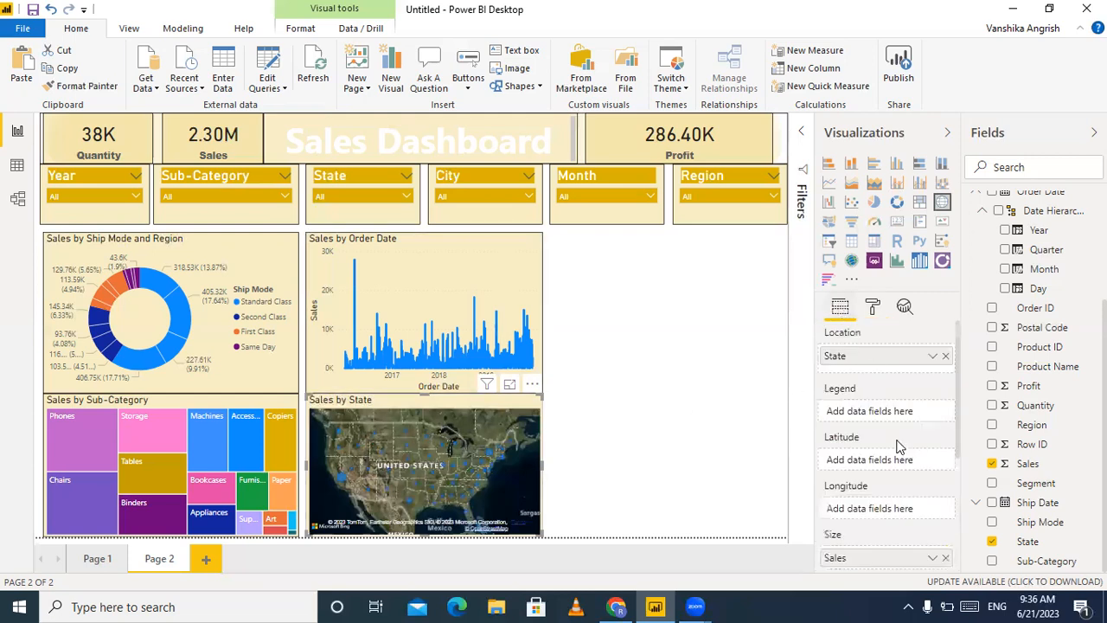
{"action": "left_click_drag", "start_coordinate": [1038, 427], "coordinate": [892, 421]}
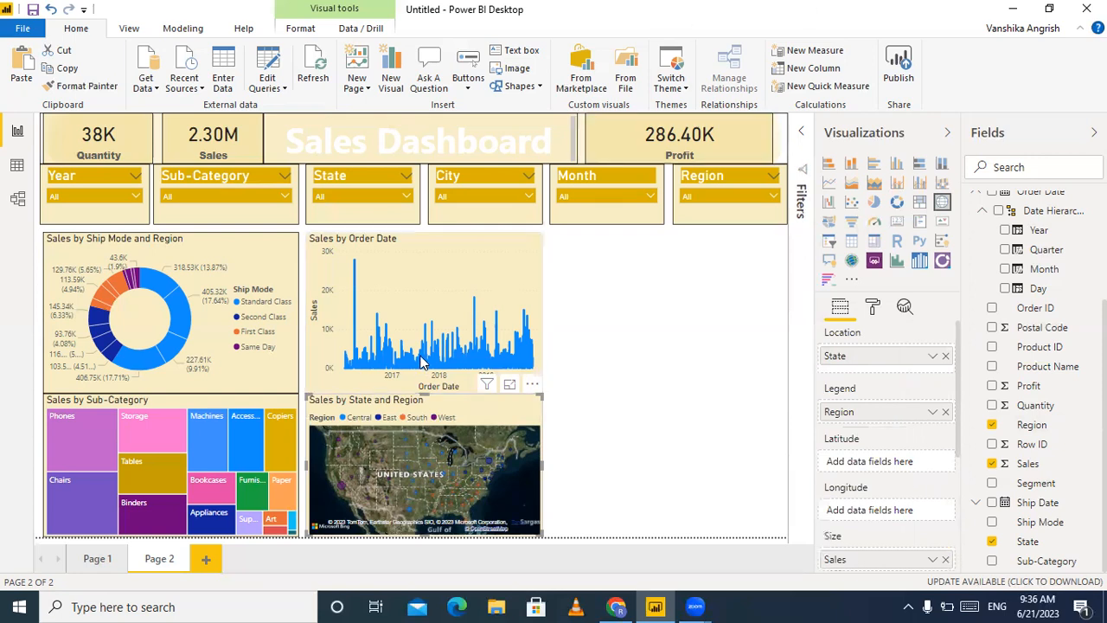
{"action": "left_click", "coordinate": [730, 371]}
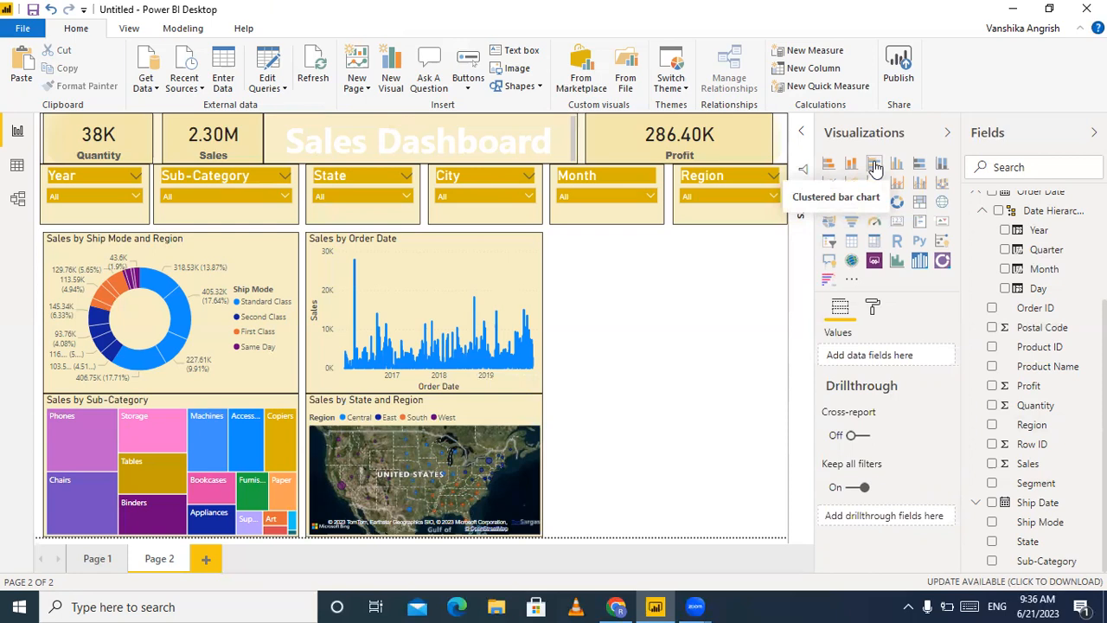
- Add a clustered bar chart beside the area chart, widen it across the space under the Month and Region slicers, and select it
{"action": "left_click", "coordinate": [875, 164]}
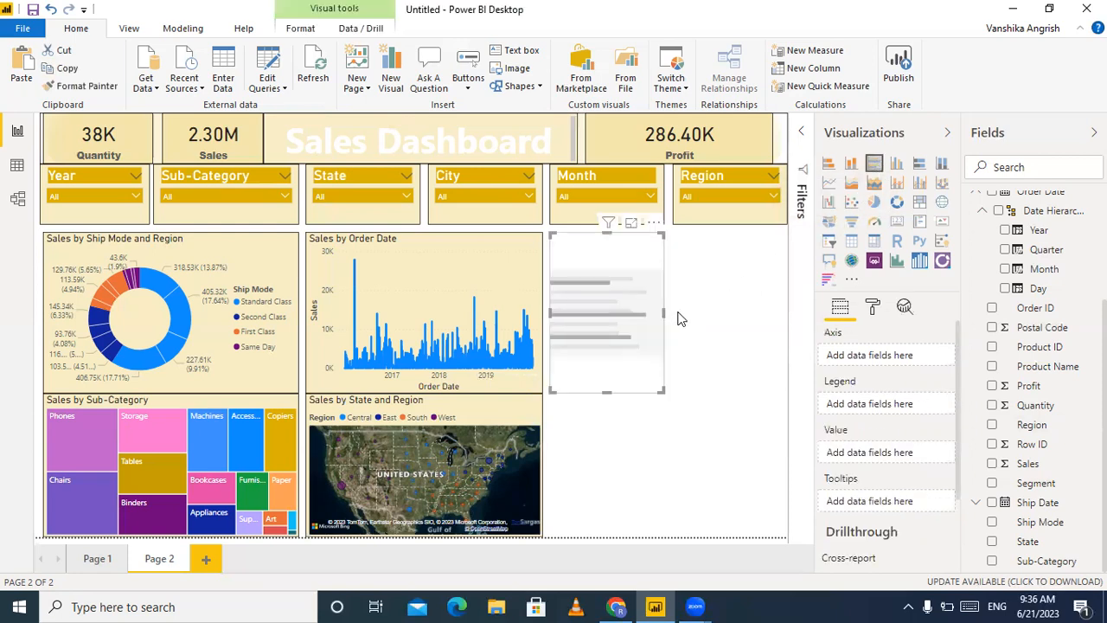
{"action": "left_click_drag", "start_coordinate": [663, 314], "coordinate": [778, 326]}
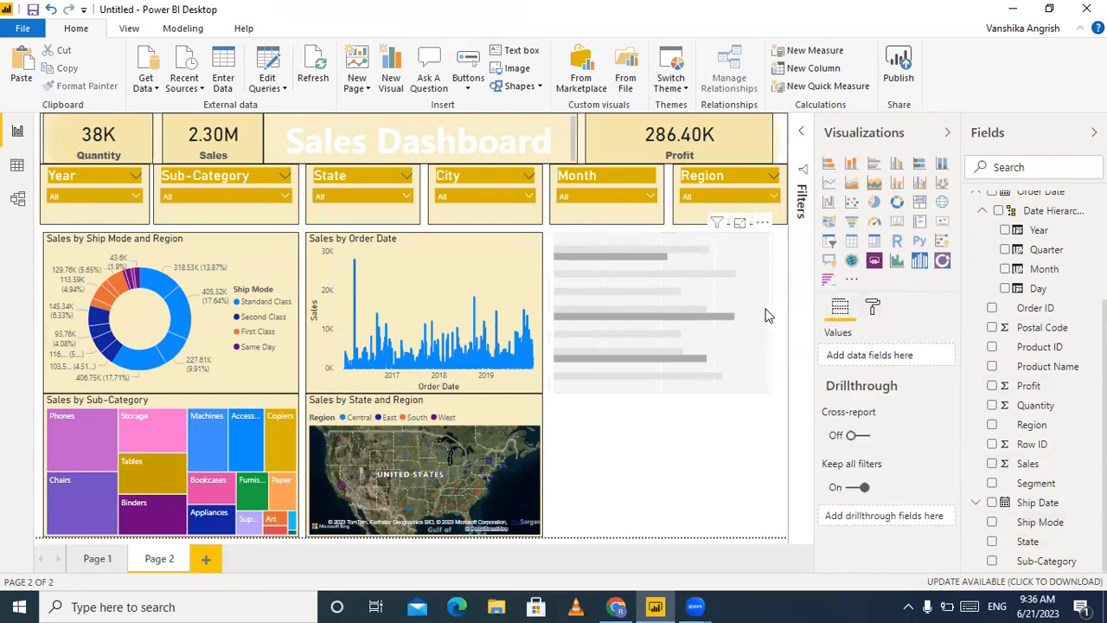
{"action": "left_click", "coordinate": [692, 329]}
- Plot the clustered bar chart with City on the axis and Sales as the value
{"action": "mouse_move", "coordinate": [1027, 543]}
{"action": "left_mouse_down"}
{"action": "mouse_move", "coordinate": [902, 461]}
{"action": "mouse_move", "coordinate": [894, 373]}
{"action": "mouse_move", "coordinate": [933, 487]}
{"action": "mouse_move", "coordinate": [1030, 593]}
{"action": "mouse_move", "coordinate": [1032, 548]}
{"action": "left_mouse_up"}
{"action": "scroll", "coordinate": [1038, 381], "scroll_direction": "up", "scroll_amount": 3}
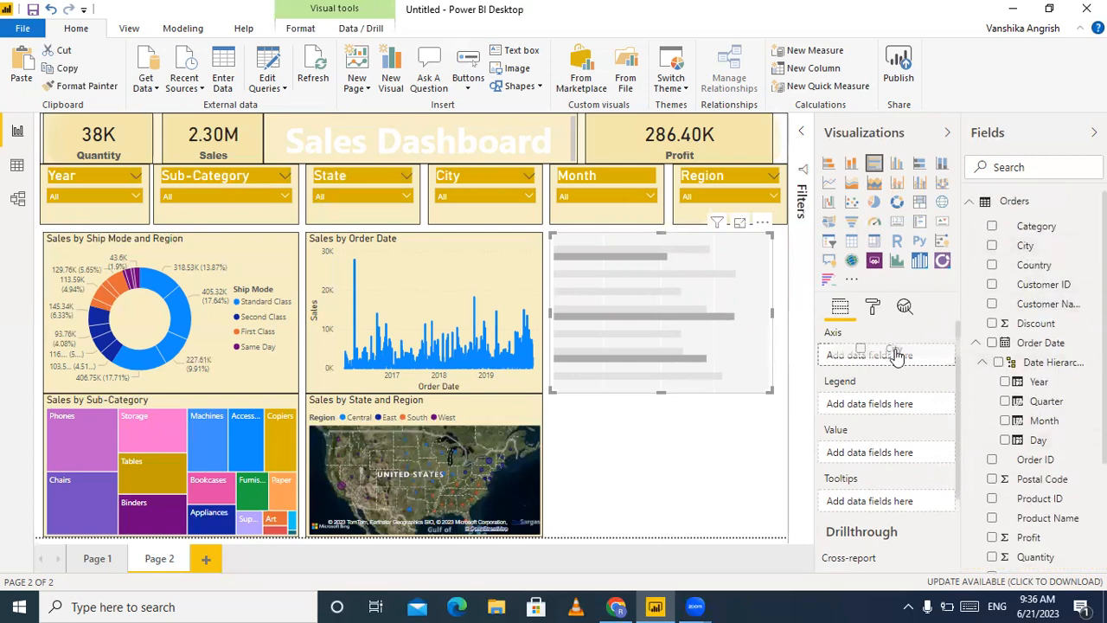
{"action": "left_click_drag", "start_coordinate": [898, 357], "coordinate": [898, 357]}
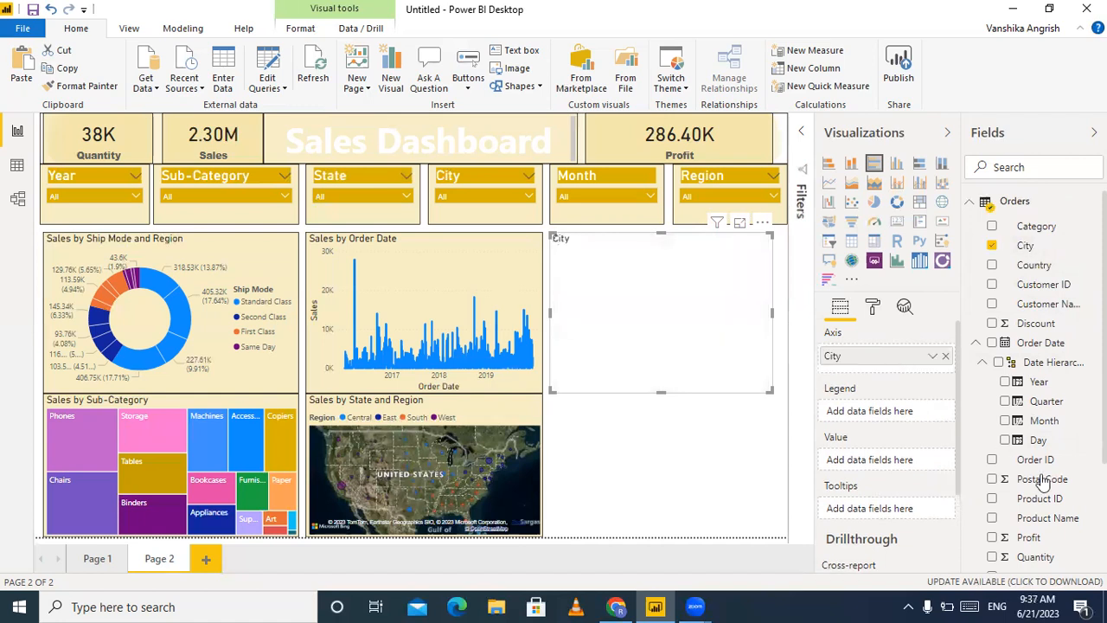
{"action": "scroll", "coordinate": [1028, 485], "scroll_direction": "down", "scroll_amount": 3}
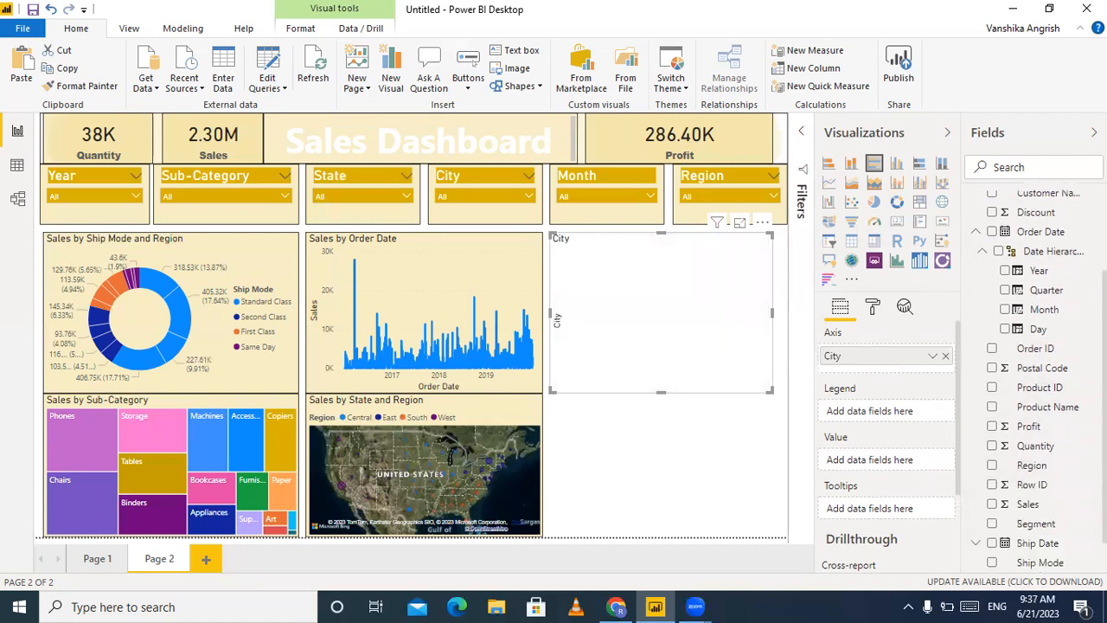
{"action": "left_click_drag", "start_coordinate": [1028, 464], "coordinate": [894, 462]}
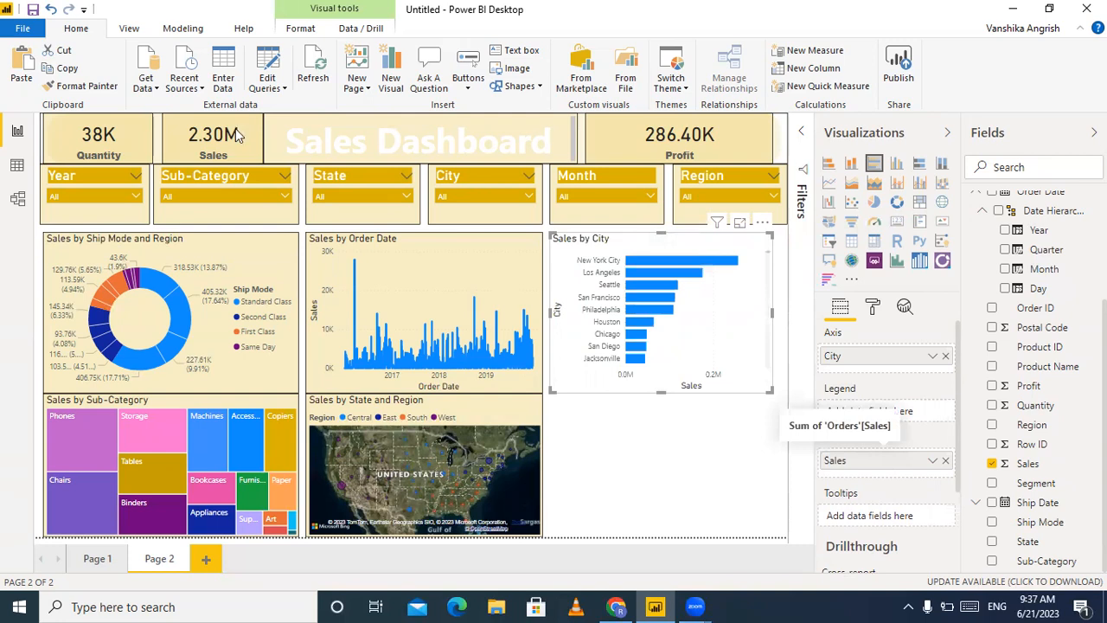
- Copy the area chart's formatting onto the Sales by City bar chart with Format Painter and deselect the chart
{"action": "left_click", "coordinate": [440, 244]}
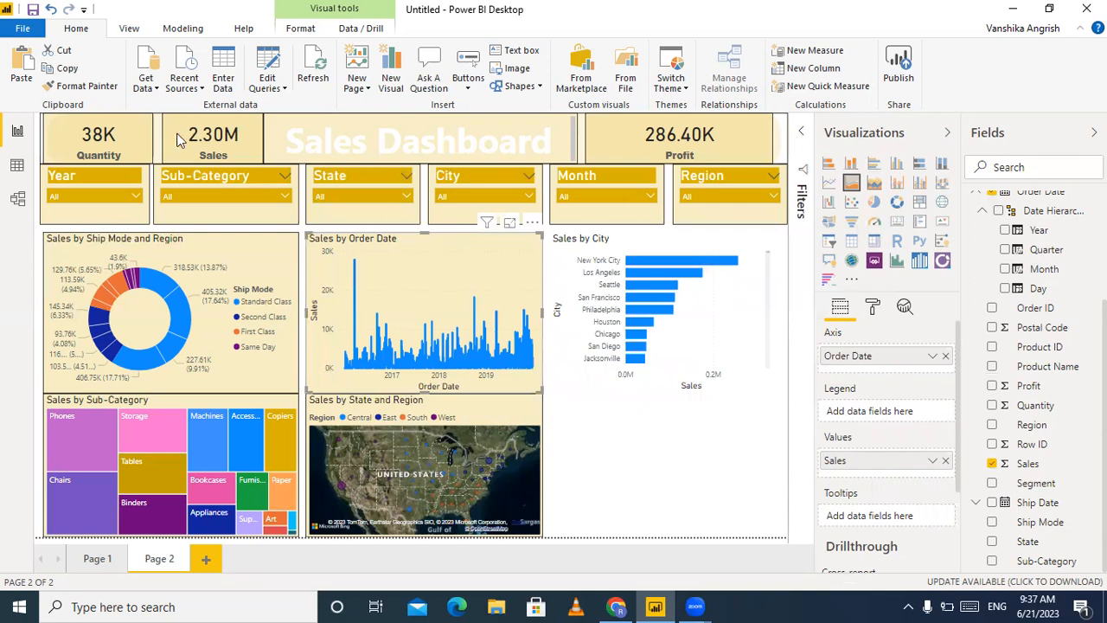
{"action": "left_click", "coordinate": [87, 87]}
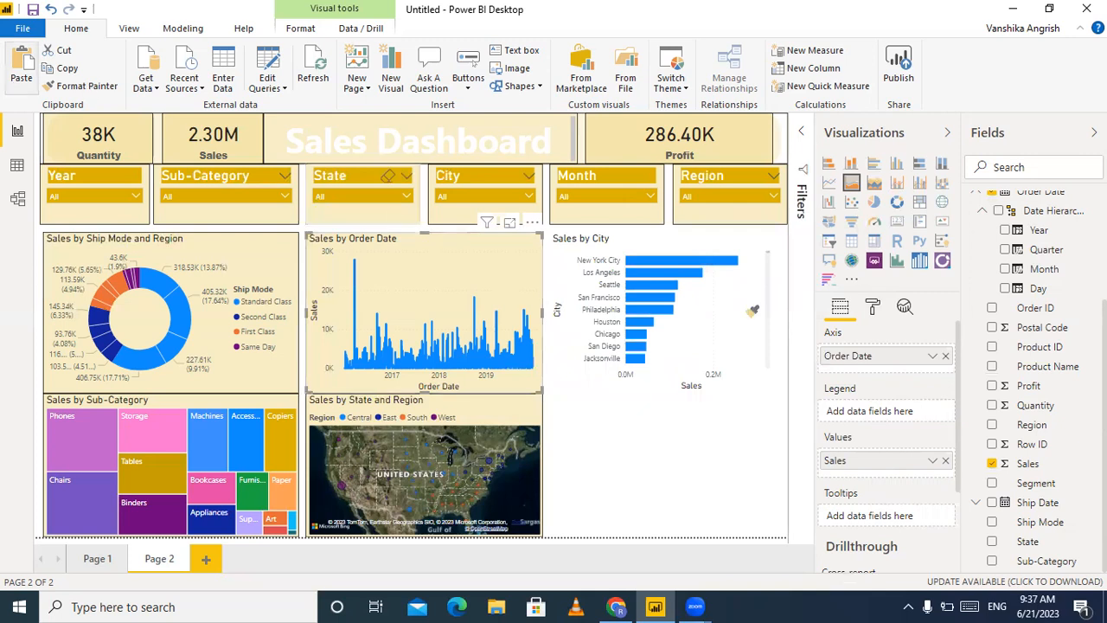
{"action": "left_click", "coordinate": [749, 309]}
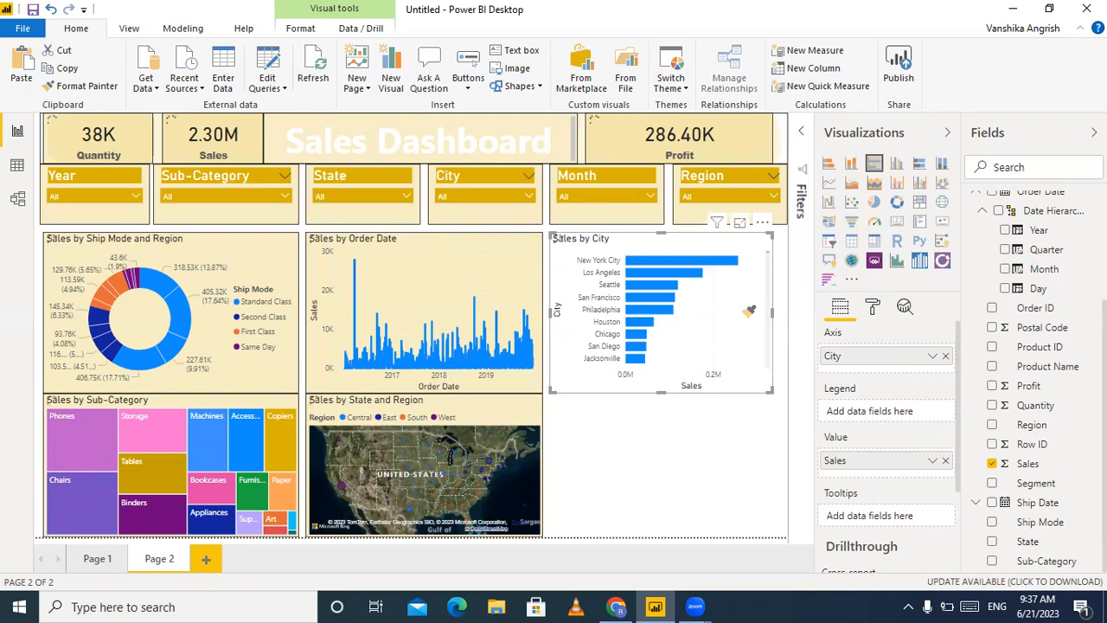
{"action": "left_click", "coordinate": [750, 310]}
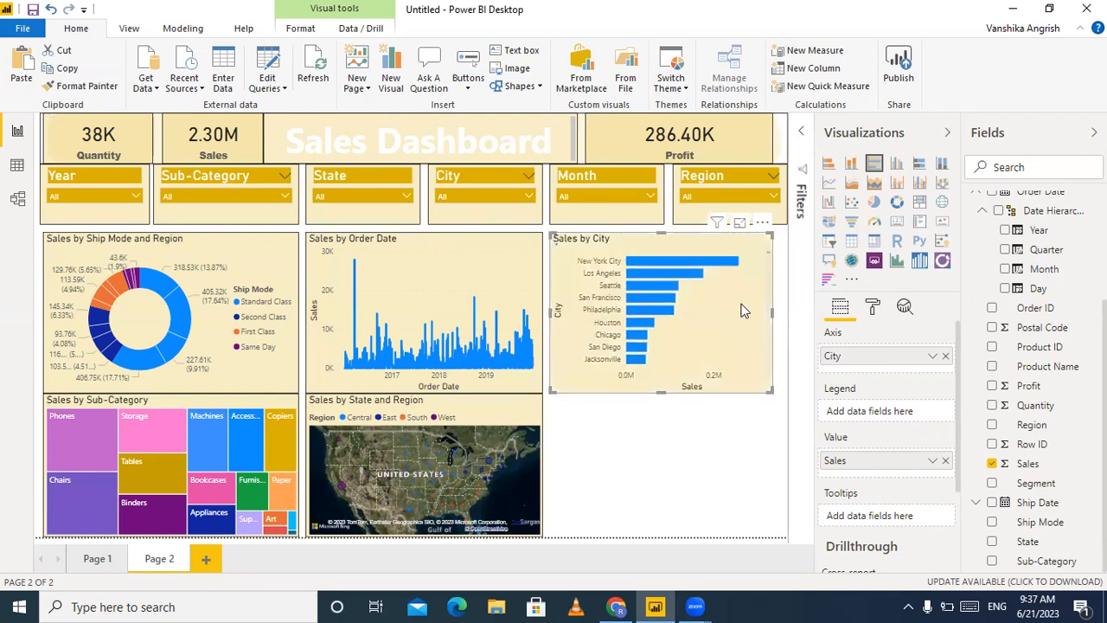
{"action": "left_click", "coordinate": [658, 465]}
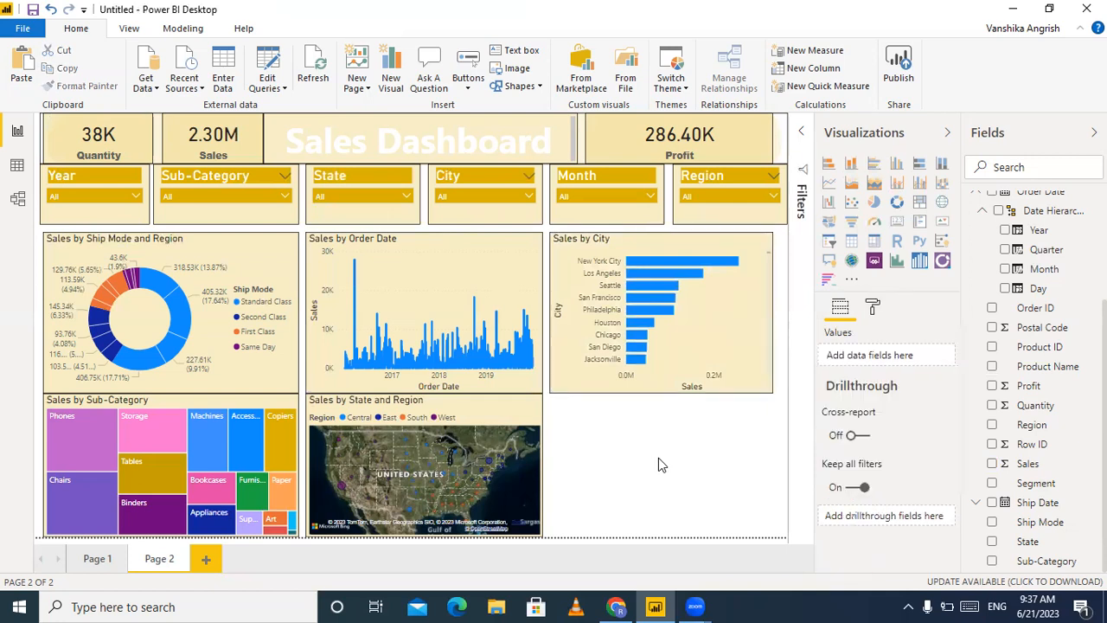
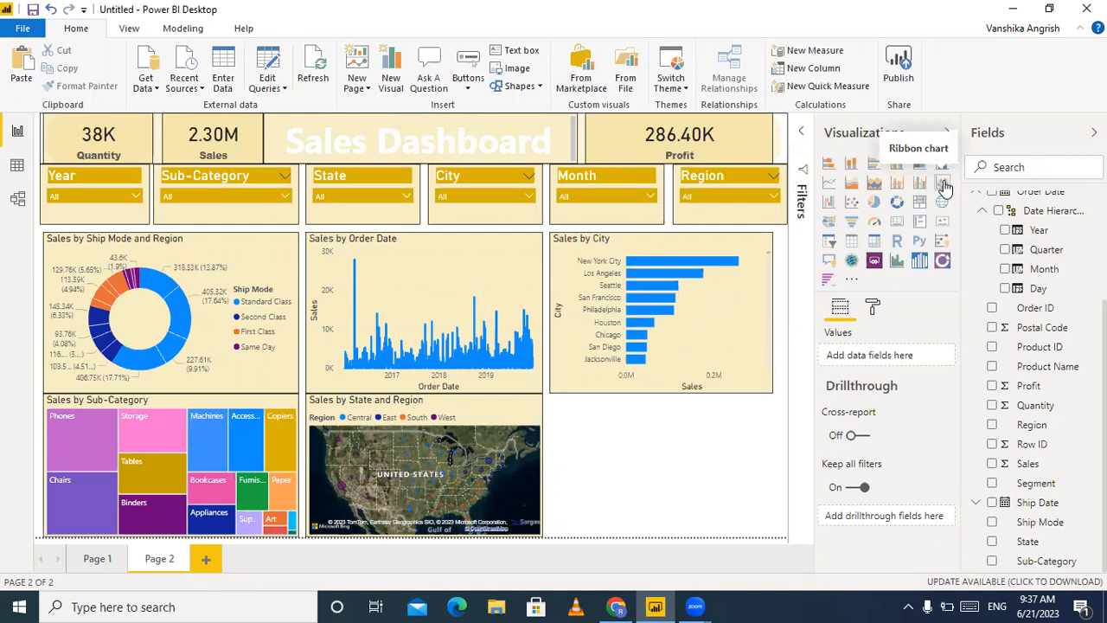
- Add a ribbon chart below the bar chart with order date Month on the axis, Sales as value and Region as legend
{"action": "left_click", "coordinate": [945, 188]}
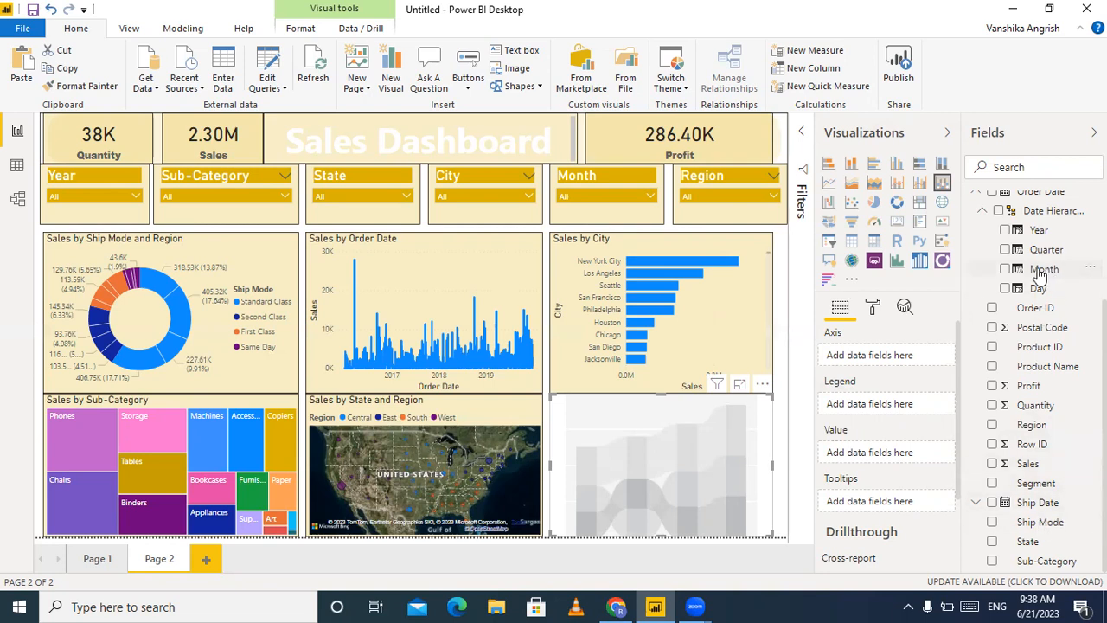
{"action": "left_click_drag", "start_coordinate": [1047, 274], "coordinate": [900, 363]}
{"action": "left_click_drag", "start_coordinate": [901, 361], "coordinate": [901, 359]}
{"action": "left_click_drag", "start_coordinate": [1028, 464], "coordinate": [878, 483]}
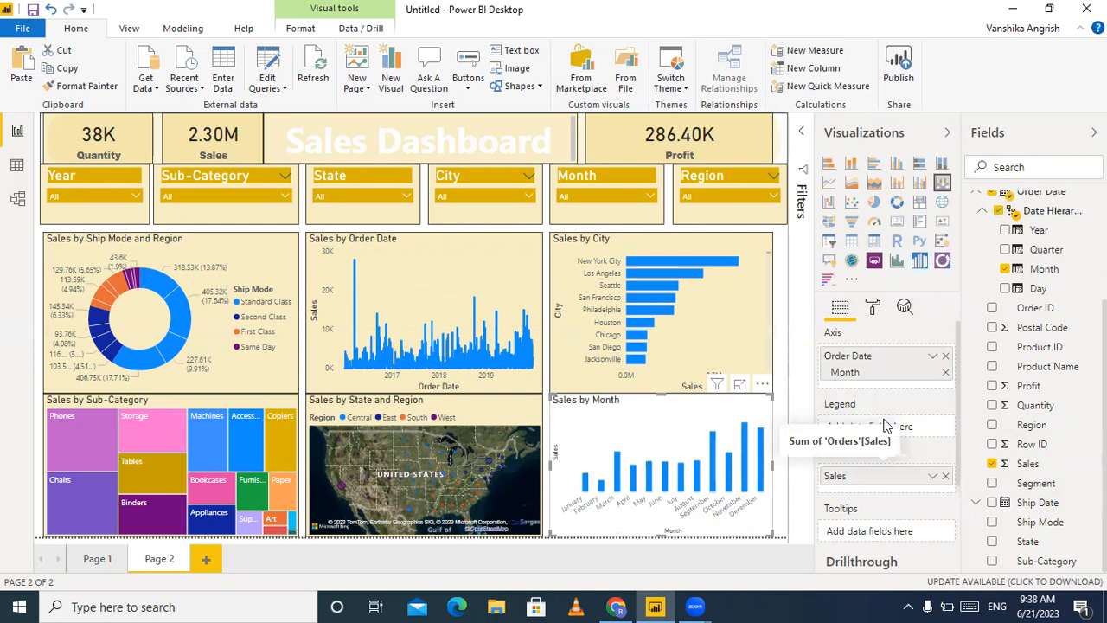
{"action": "left_click_drag", "start_coordinate": [1030, 426], "coordinate": [895, 431]}
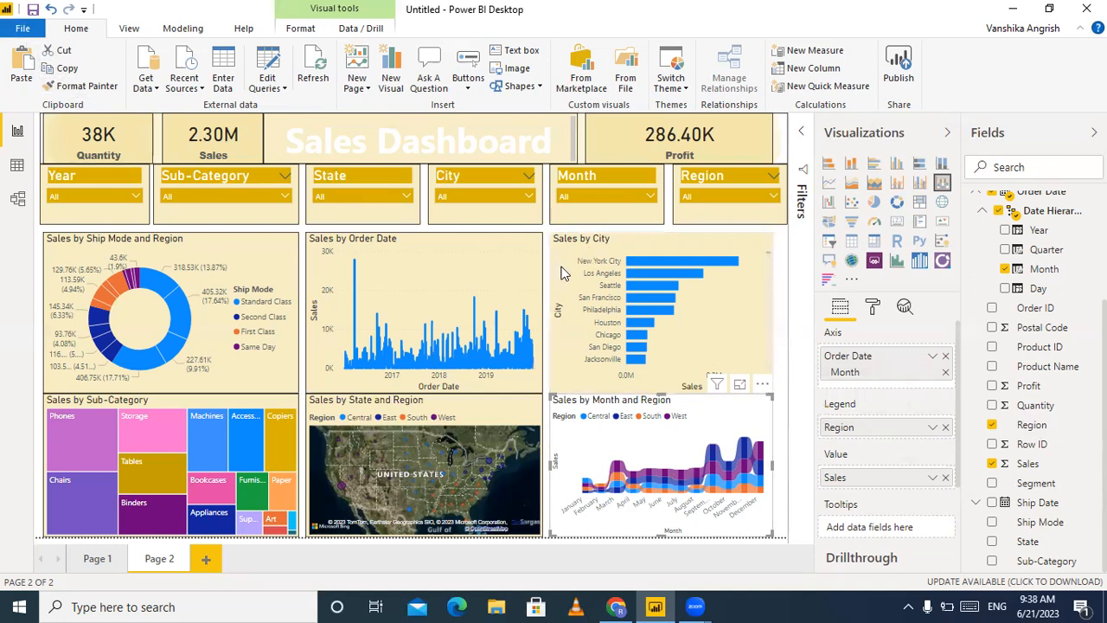
- Copy the Sales by City bar chart's formatting onto the Sales by Month and Region ribbon chart with Format Painter
{"action": "left_click", "coordinate": [66, 94]}
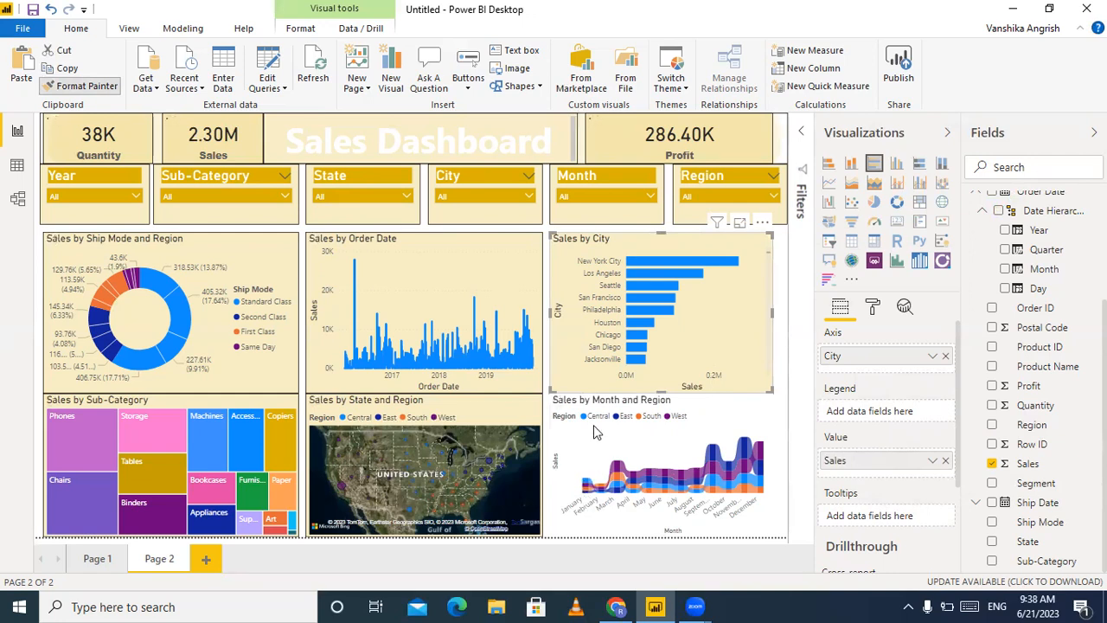
{"action": "left_click", "coordinate": [597, 317]}
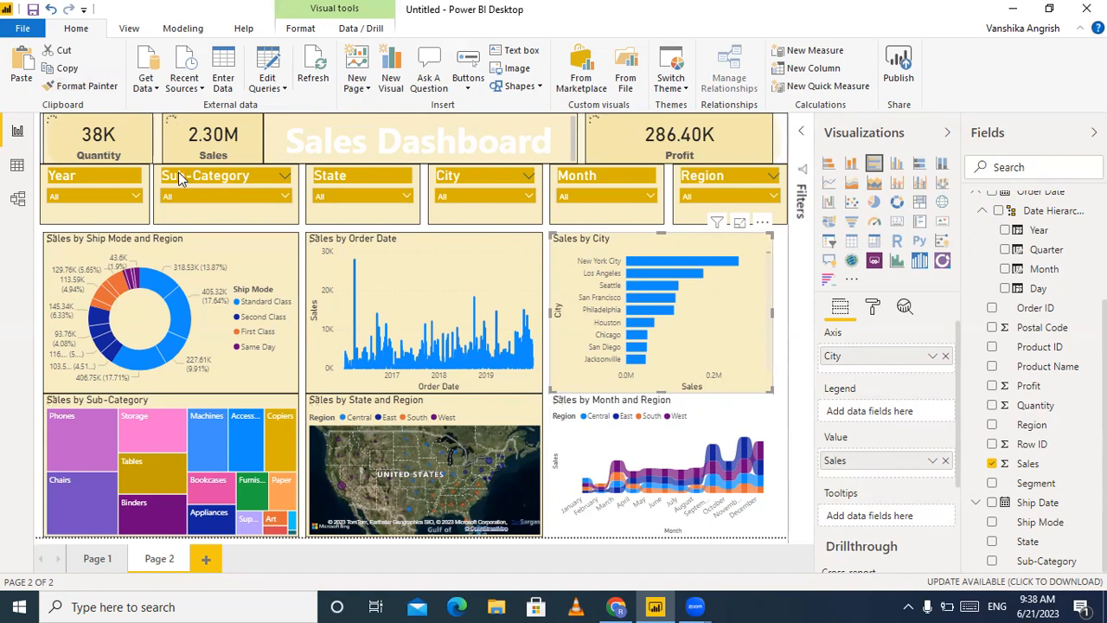
{"action": "left_click", "coordinate": [84, 86]}
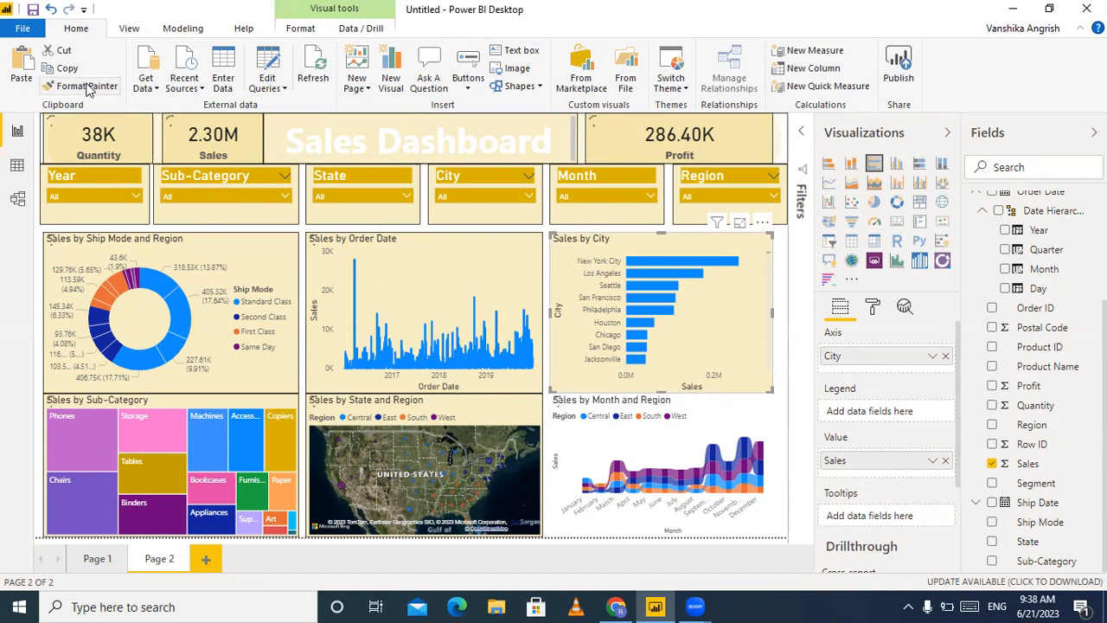
{"action": "left_click", "coordinate": [727, 428]}
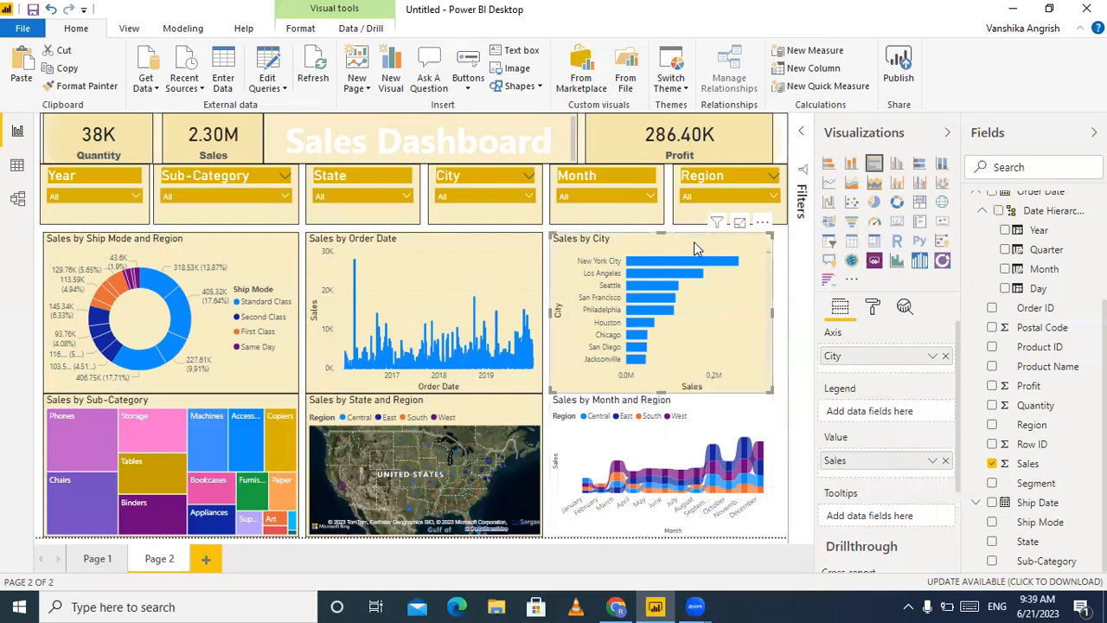
{"action": "left_click", "coordinate": [111, 86]}
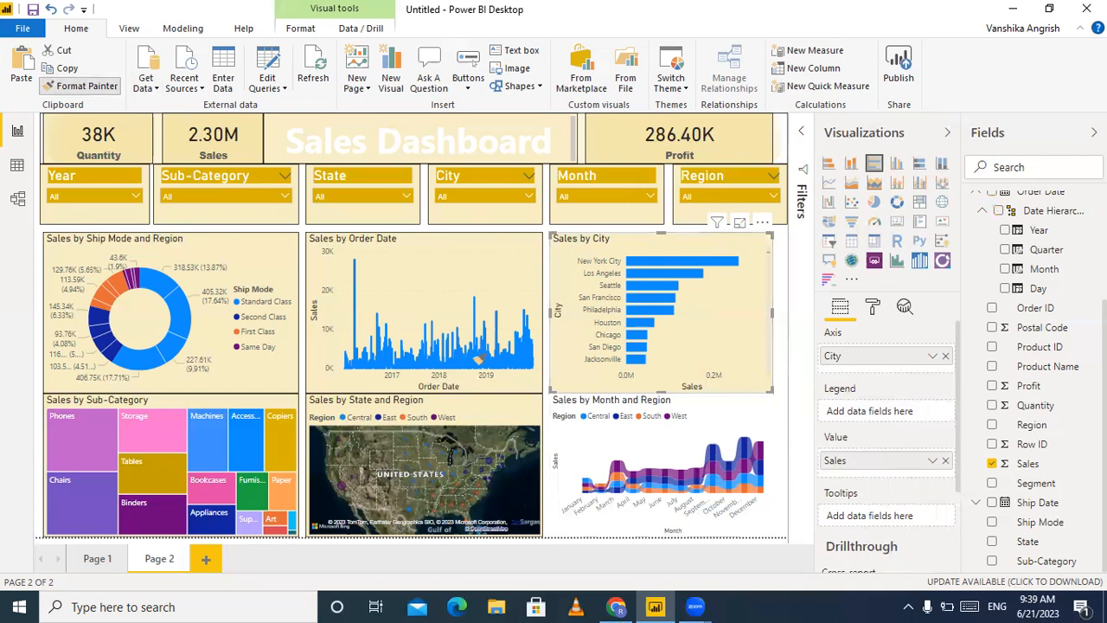
{"action": "left_click", "coordinate": [643, 442]}
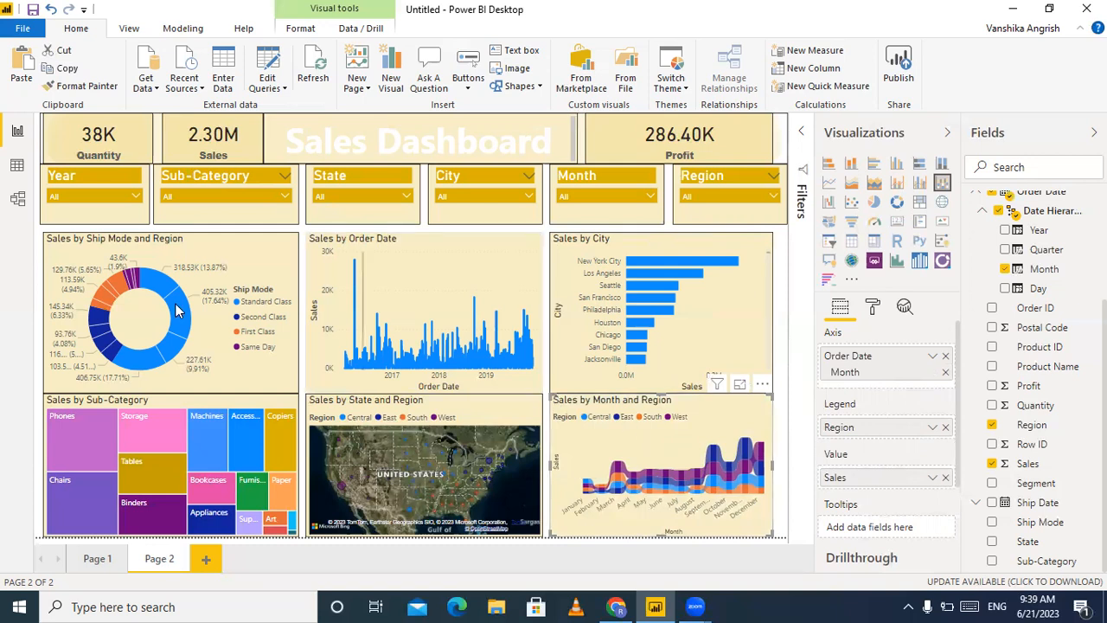
- Widen the Sales by City bar chart and the ribbon chart to the outer edge of the Region slicer
{"action": "left_click", "coordinate": [777, 216]}
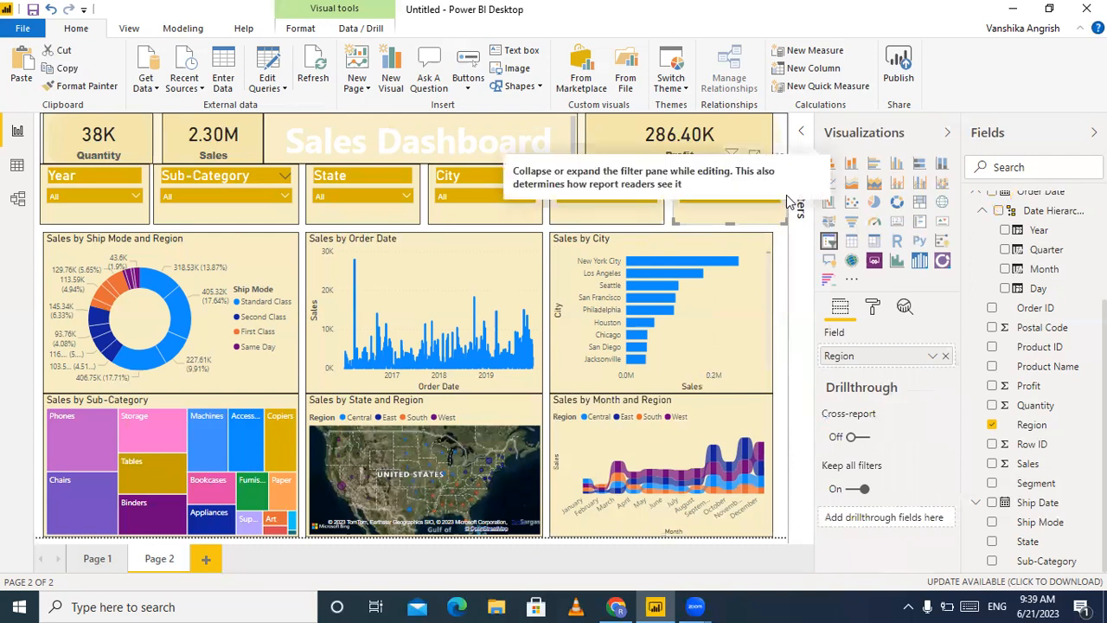
{"action": "left_click", "coordinate": [773, 321]}
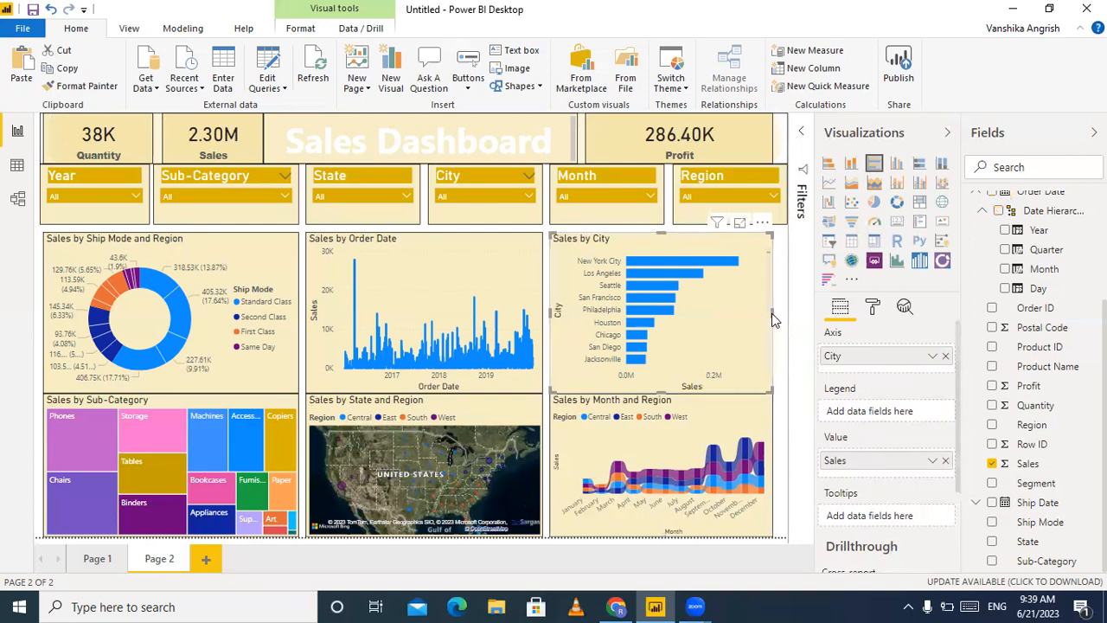
{"action": "left_click_drag", "start_coordinate": [773, 321], "coordinate": [789, 322]}
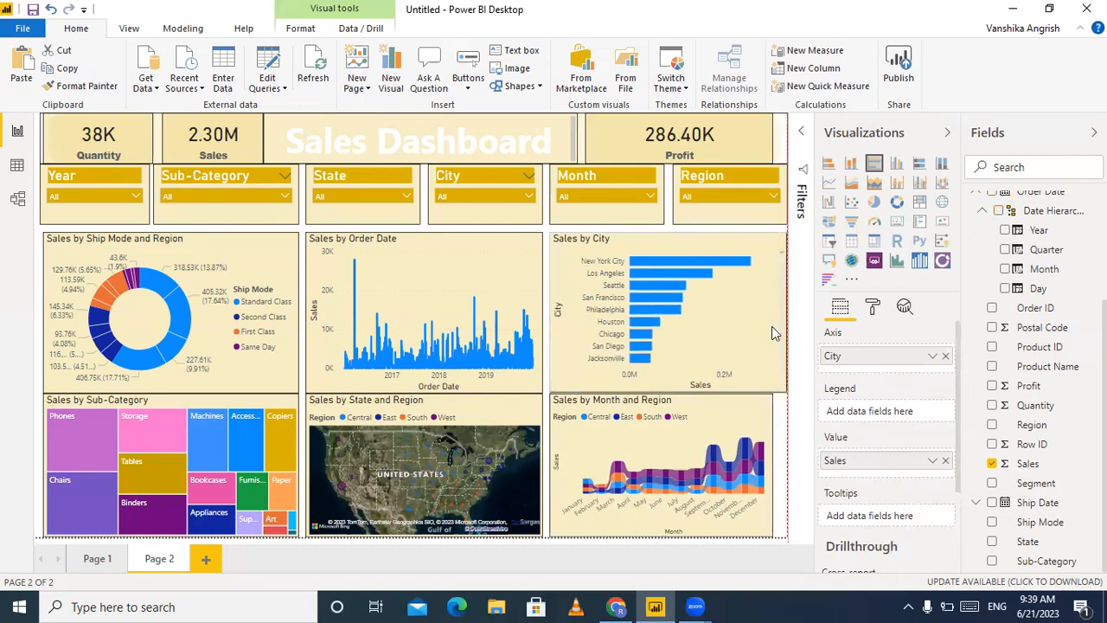
{"action": "left_click", "coordinate": [773, 474]}
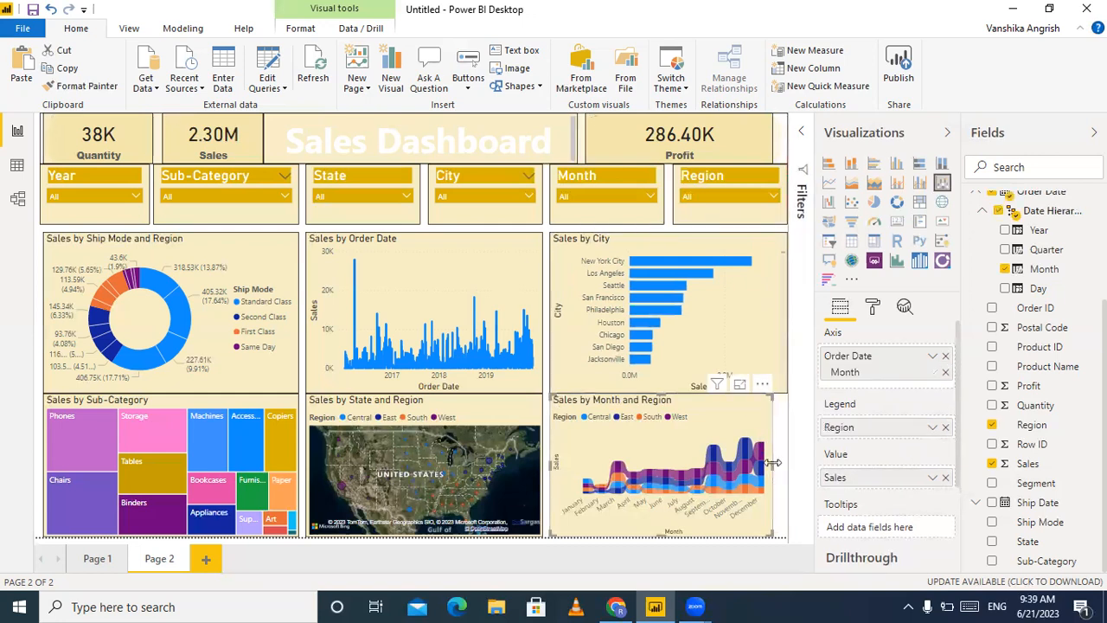
{"action": "left_click_drag", "start_coordinate": [777, 468], "coordinate": [794, 469]}
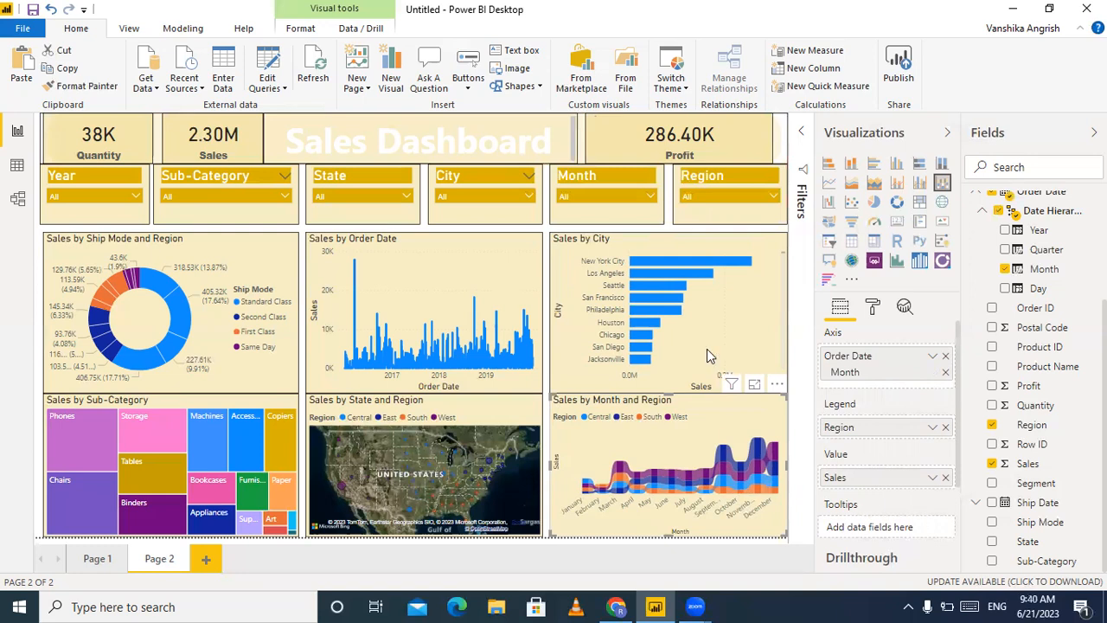
- Test the Year slicer with single years including 2016, 2017 and 2019, and leave it filtered to 2018
{"action": "left_click", "coordinate": [137, 194]}
{"action": "left_click", "coordinate": [76, 223]}
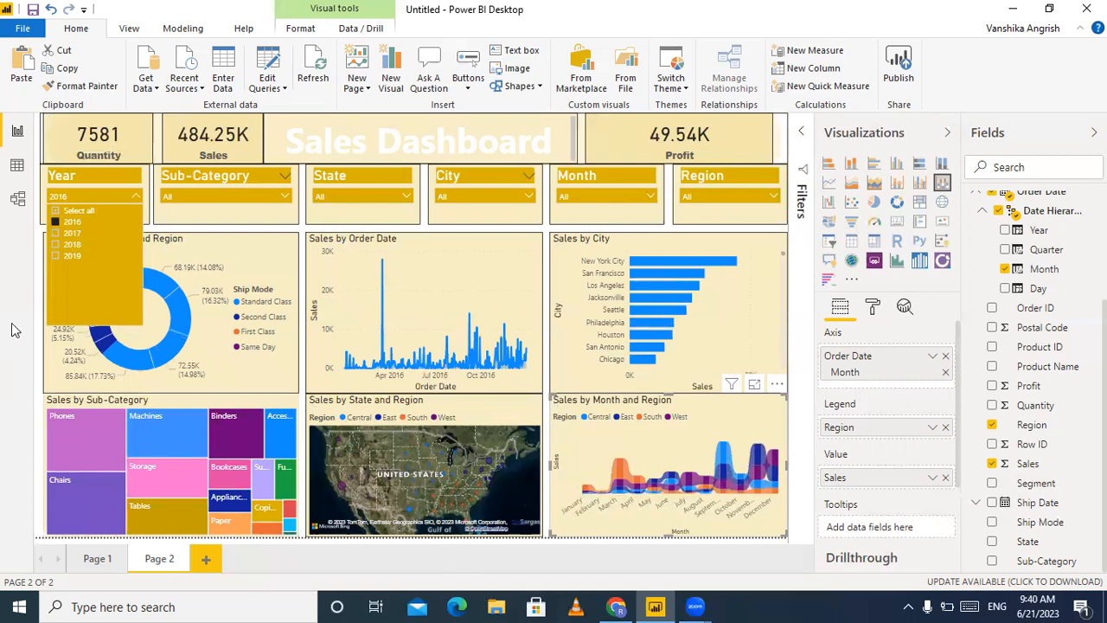
{"action": "left_click", "coordinate": [71, 234]}
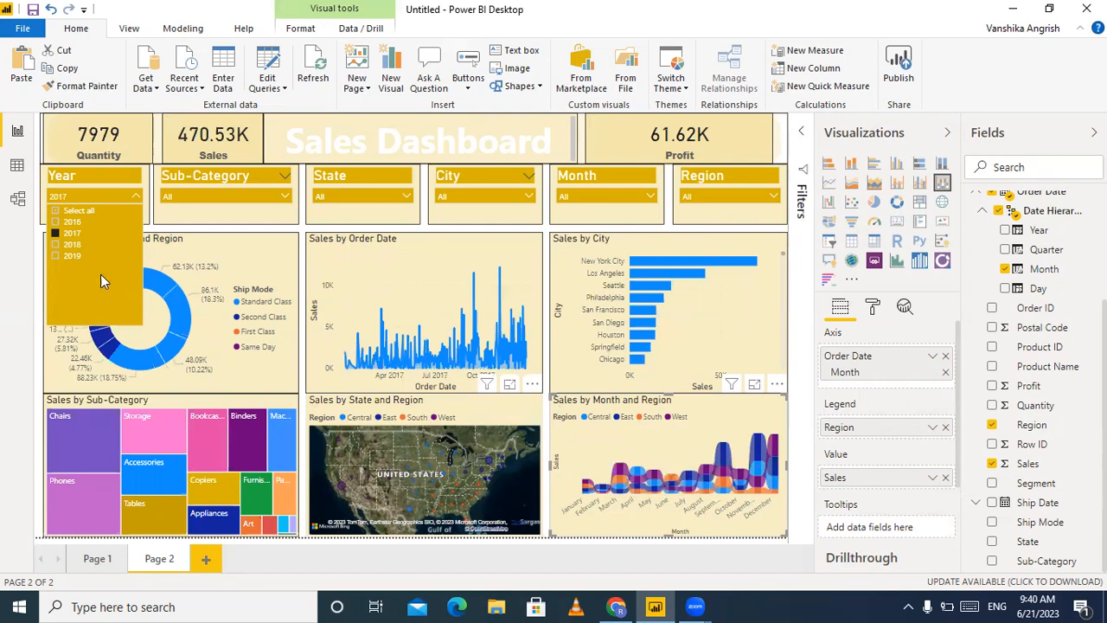
{"action": "left_click", "coordinate": [73, 260]}
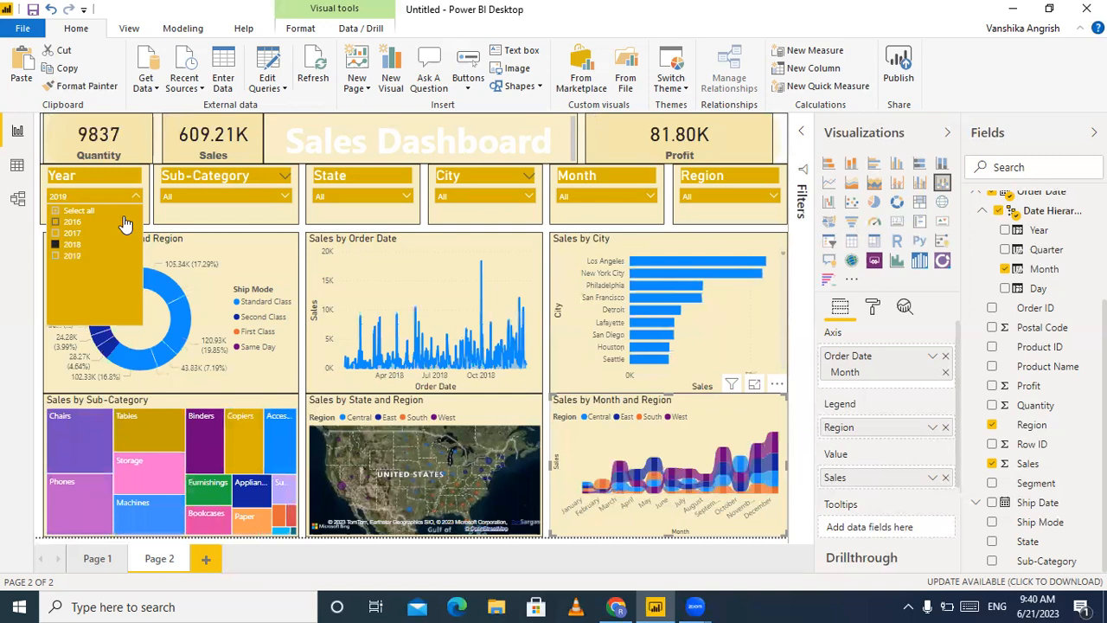
{"action": "left_click", "coordinate": [72, 222]}
{"action": "left_click", "coordinate": [70, 248]}
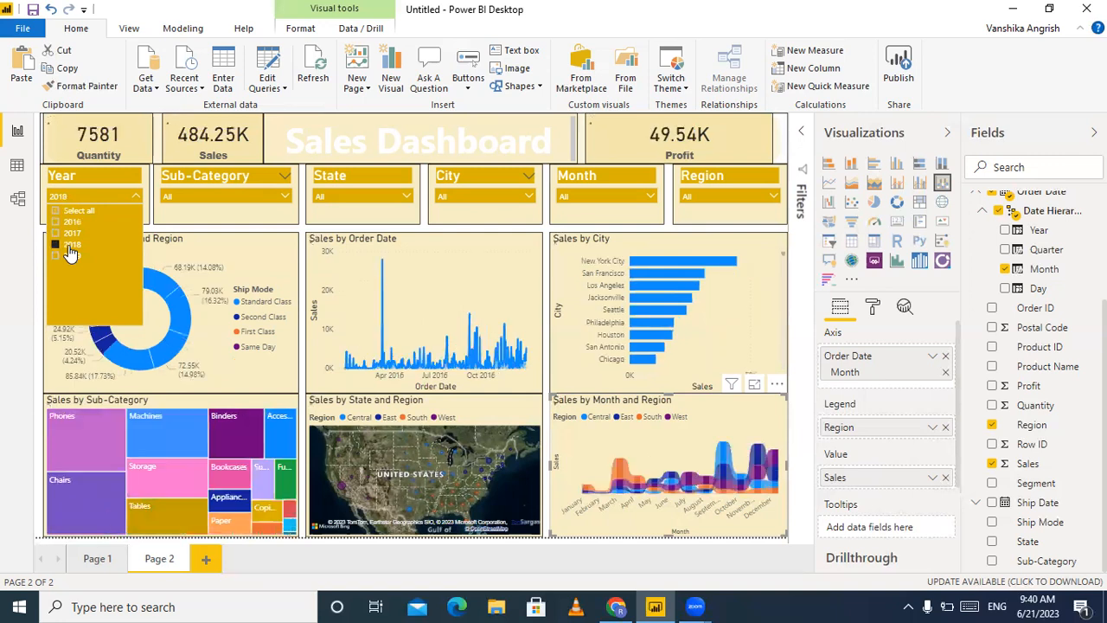
- Filter the dashboard to the Paper sub-category with the Sub-Category slicer
{"action": "left_click", "coordinate": [284, 199]}
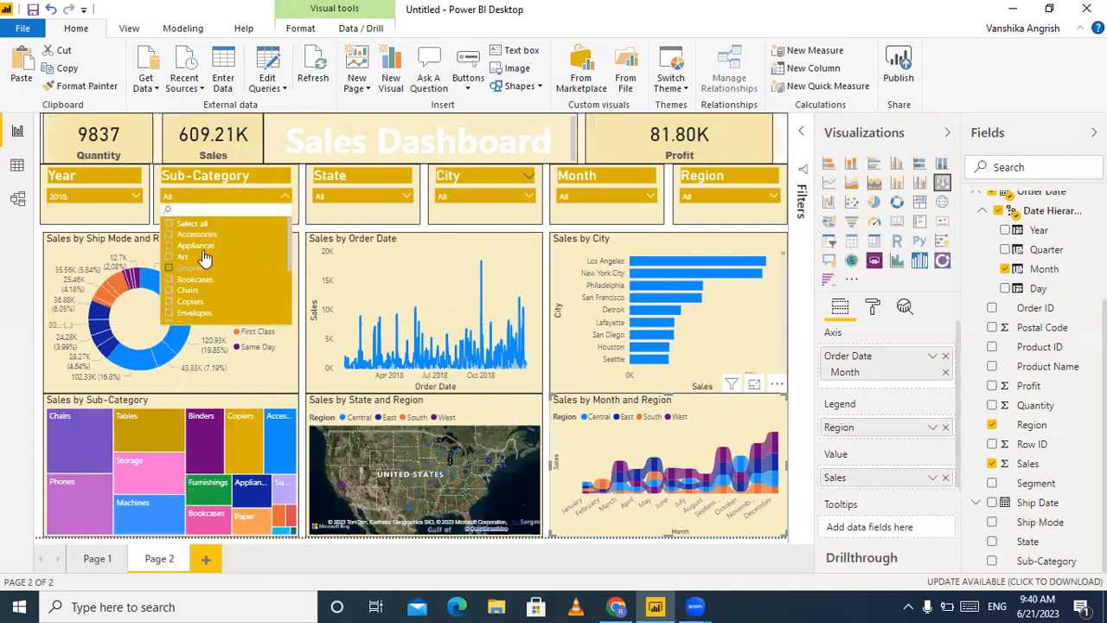
{"action": "scroll", "coordinate": [256, 283], "scroll_direction": "down", "scroll_amount": 3}
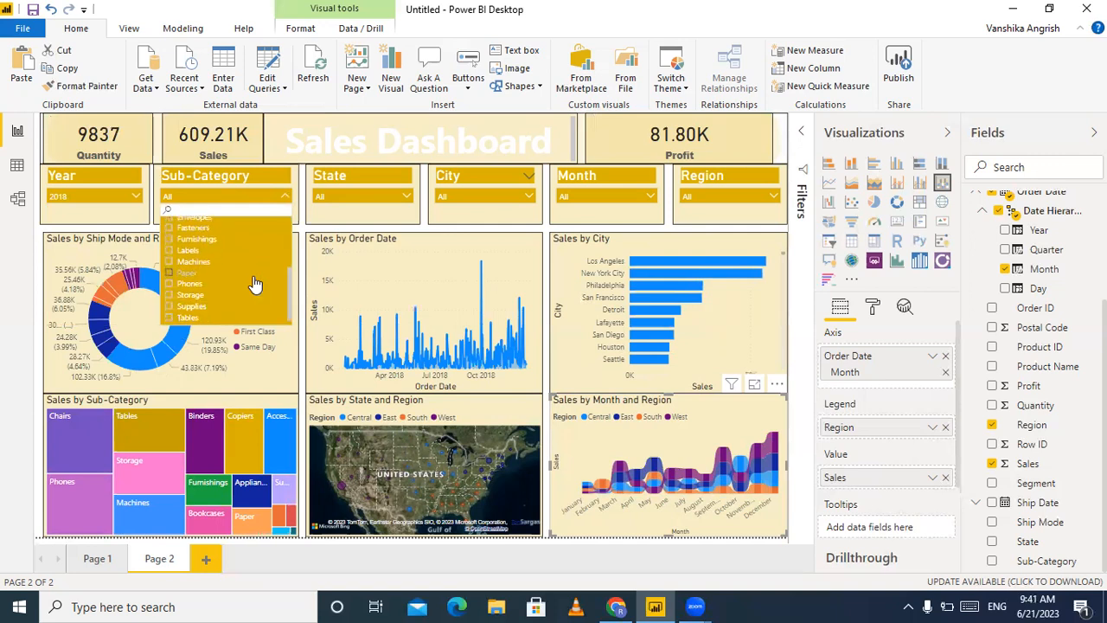
{"action": "left_click", "coordinate": [193, 274]}
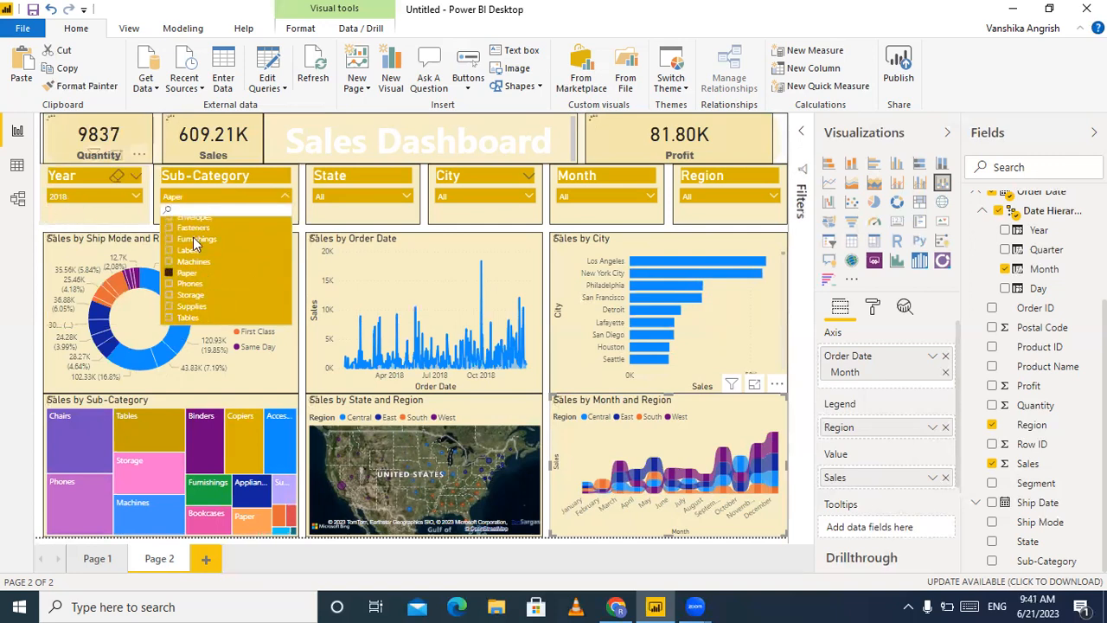
- Filter the dashboard to California with the State slicer
{"action": "left_click", "coordinate": [409, 199]}
{"action": "left_click", "coordinate": [409, 199]}
{"action": "left_click", "coordinate": [409, 199]}
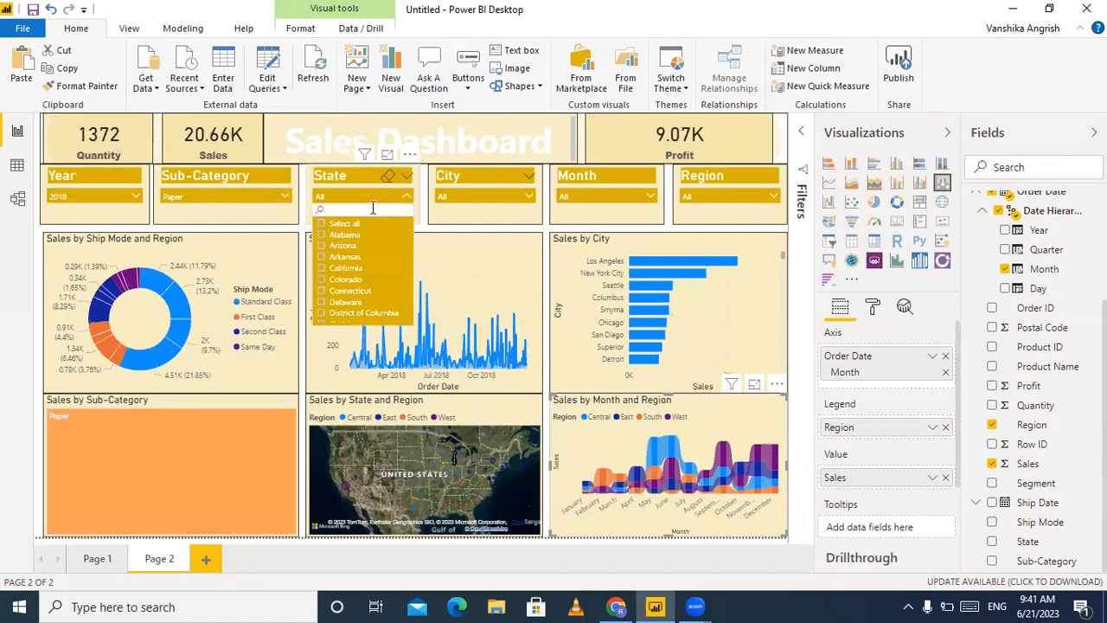
{"action": "left_click", "coordinate": [368, 276]}
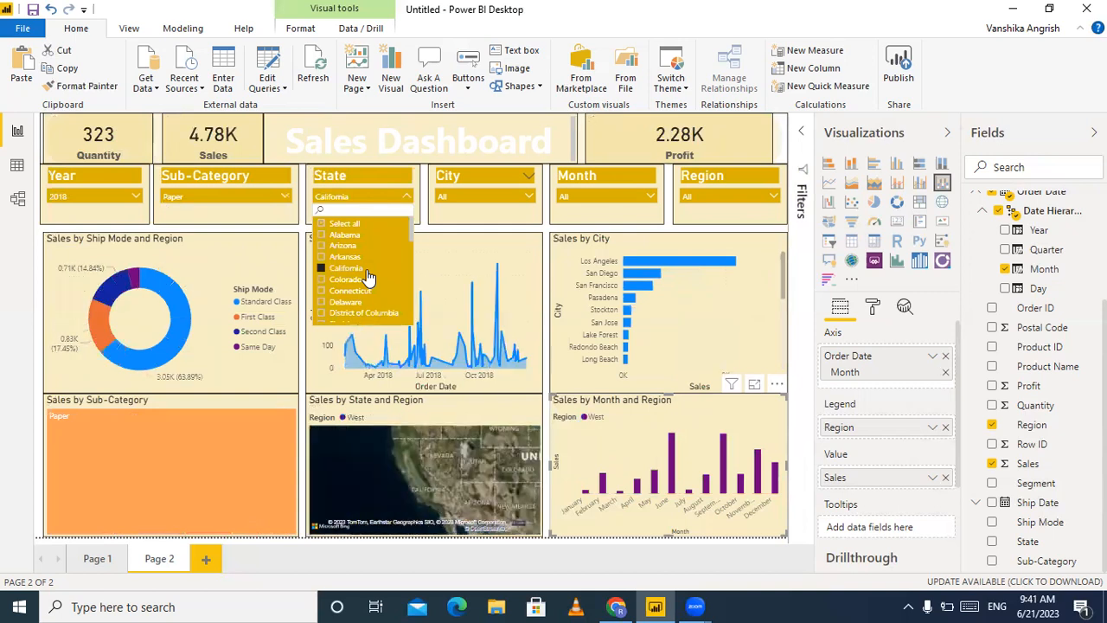
- Switch the Sub-Category slicer's selection to Phones
{"action": "left_click", "coordinate": [286, 197]}
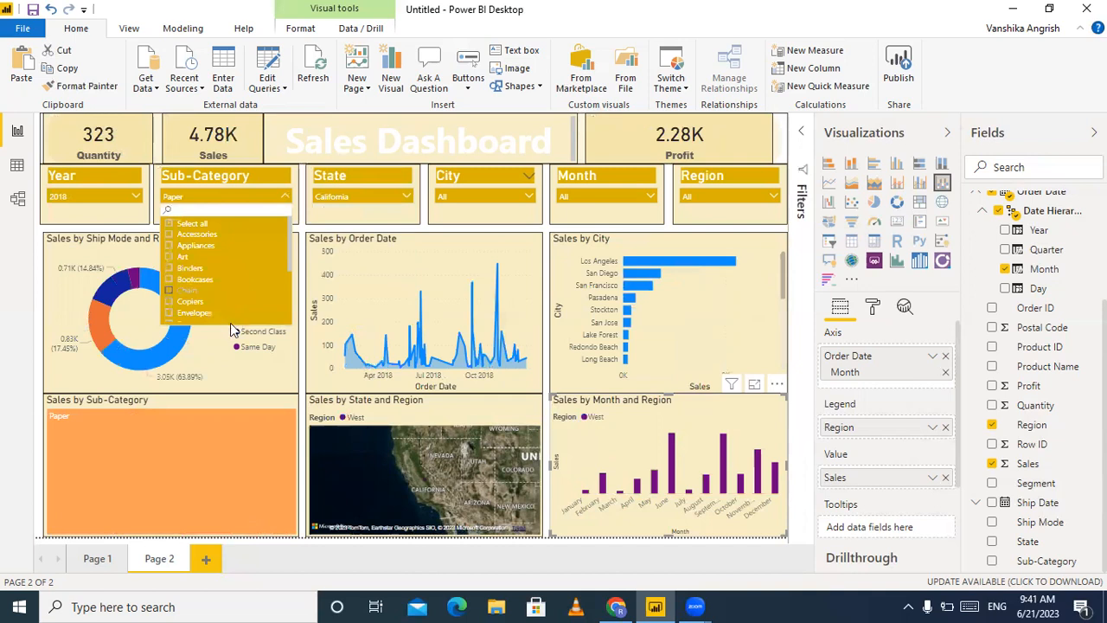
{"action": "scroll", "coordinate": [234, 286], "scroll_direction": "down", "scroll_amount": 3}
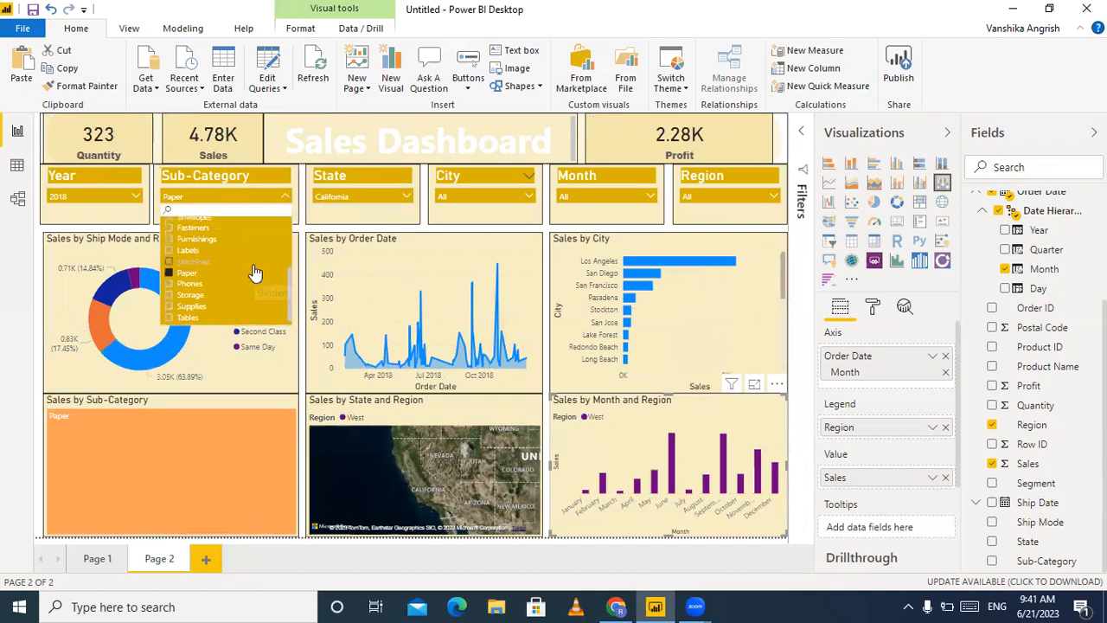
{"action": "left_click", "coordinate": [182, 285]}
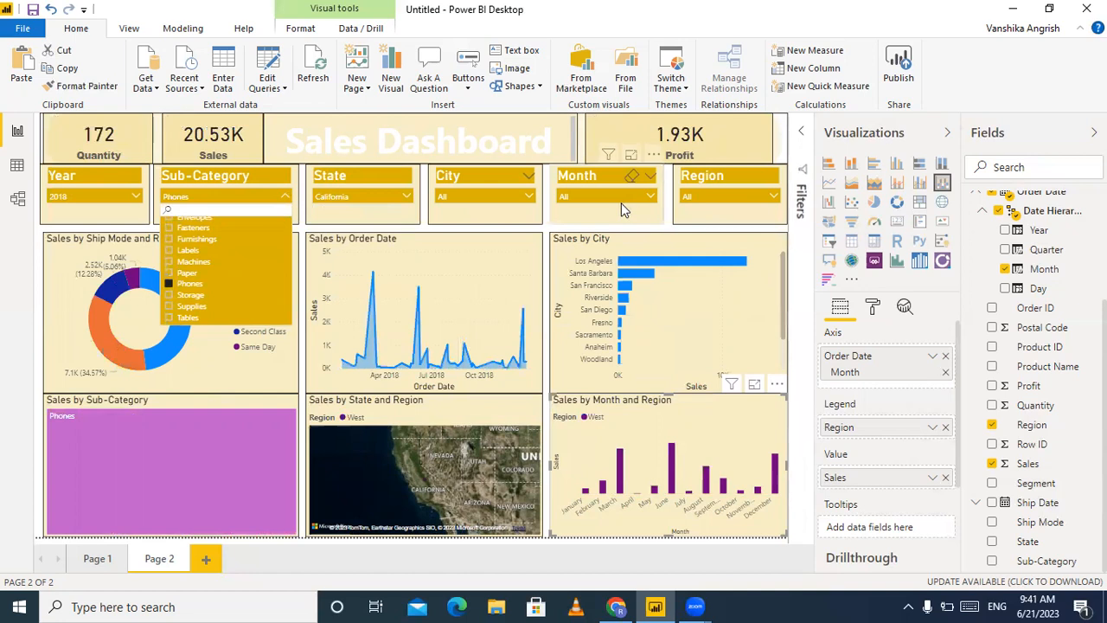
- Filter the dashboard to Los Angeles with the City slicer and to June with the Month slicer
{"action": "left_click", "coordinate": [527, 198]}
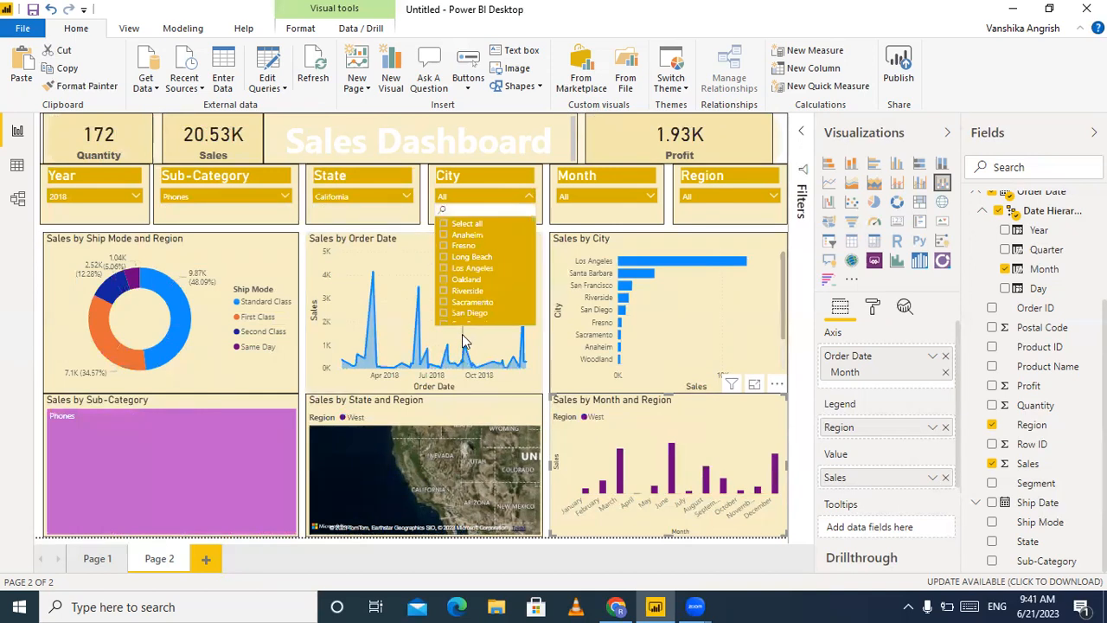
{"action": "left_click", "coordinate": [467, 268]}
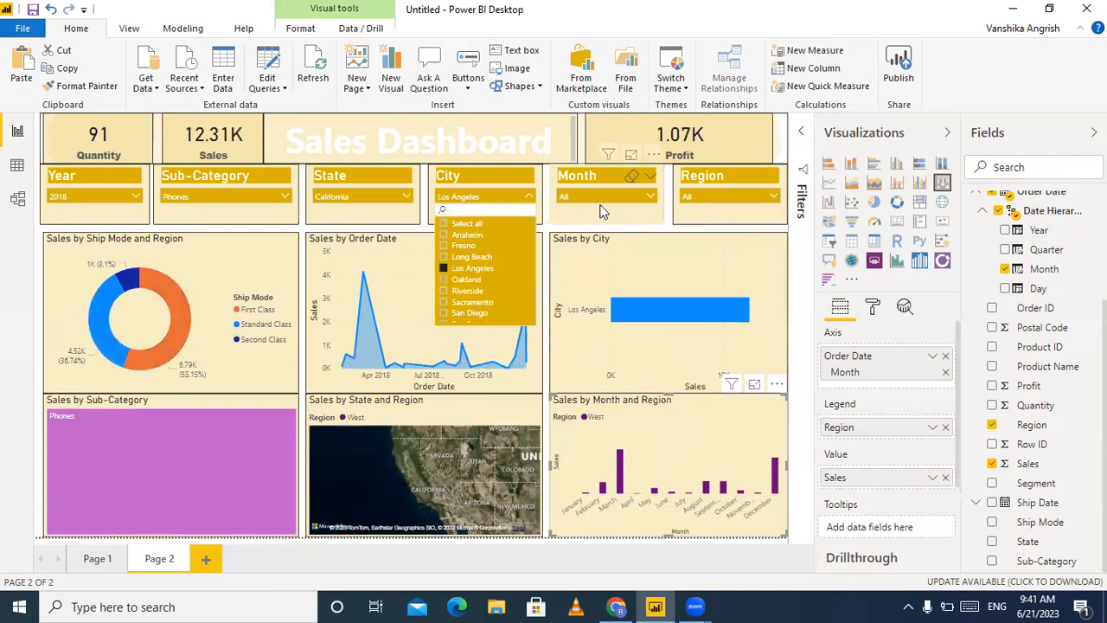
{"action": "left_click", "coordinate": [651, 198]}
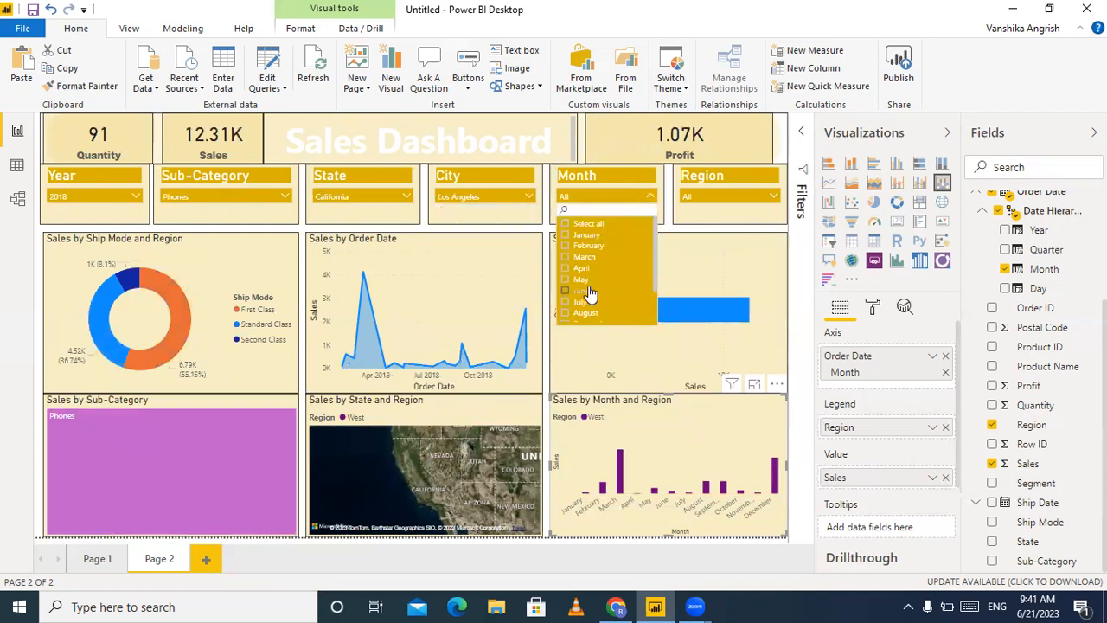
{"action": "left_click", "coordinate": [588, 292]}
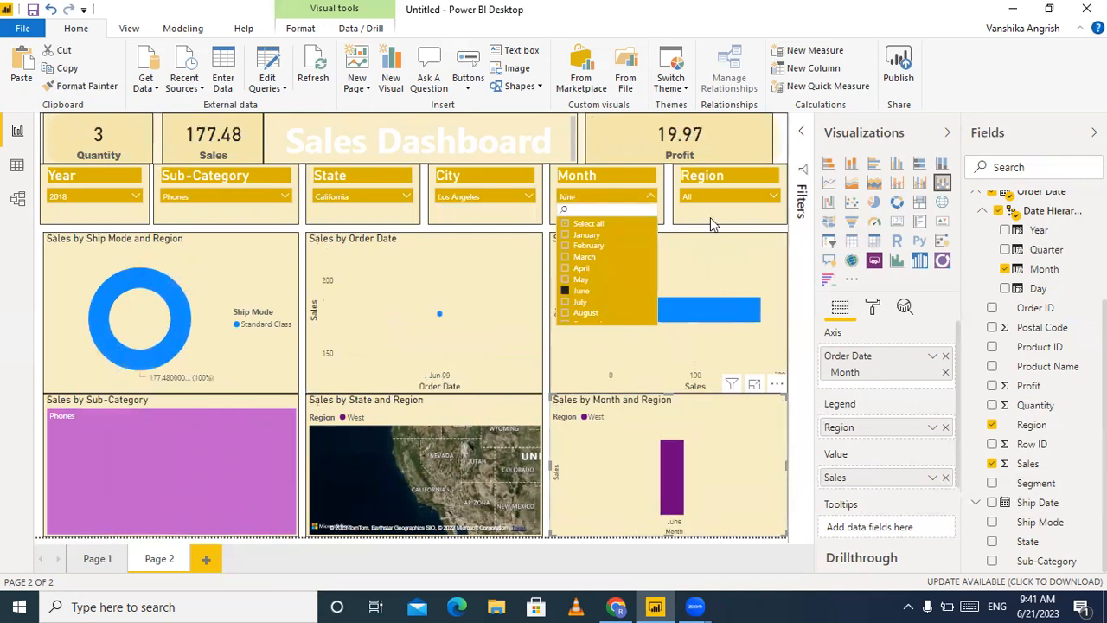
- Filter the dashboard to the West region with the Region slicer
{"action": "left_click", "coordinate": [772, 197]}
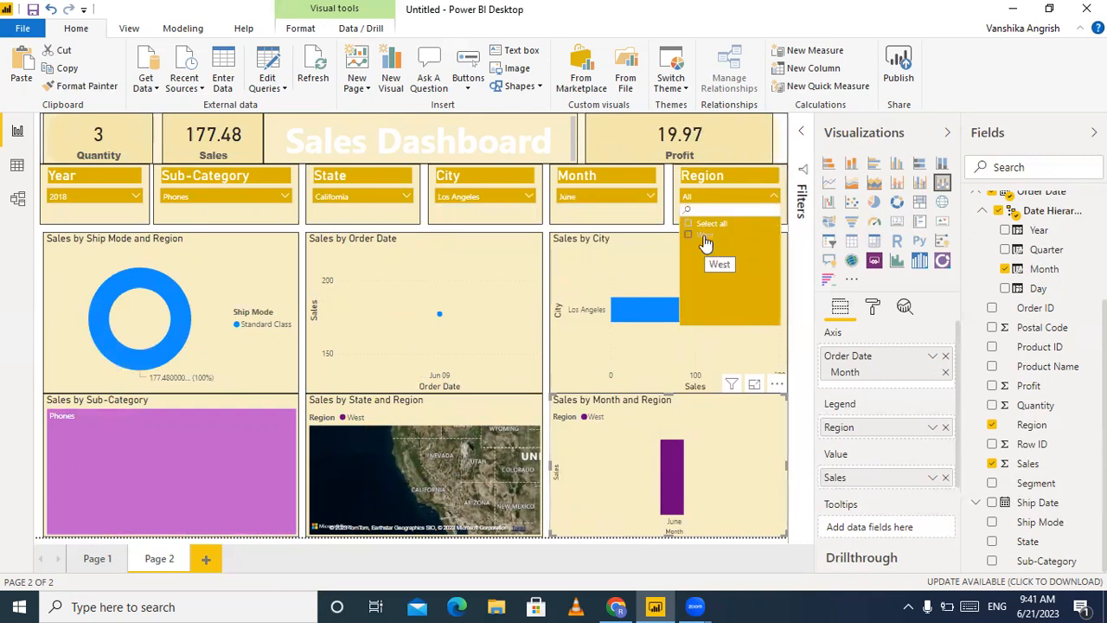
{"action": "left_click", "coordinate": [704, 235]}
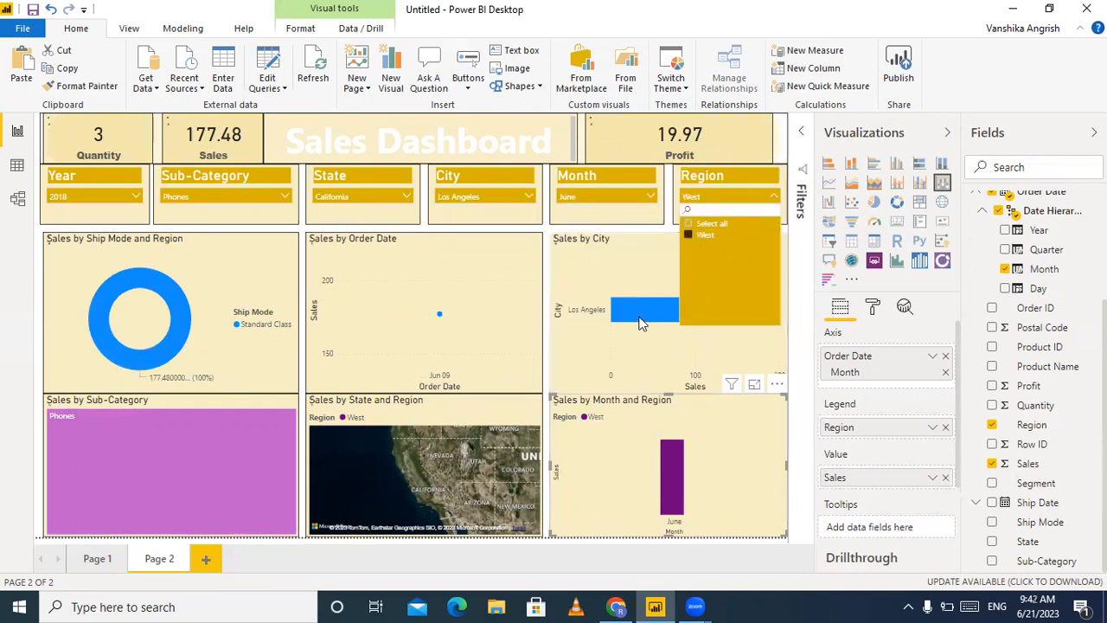
{"action": "left_click", "coordinate": [715, 204]}
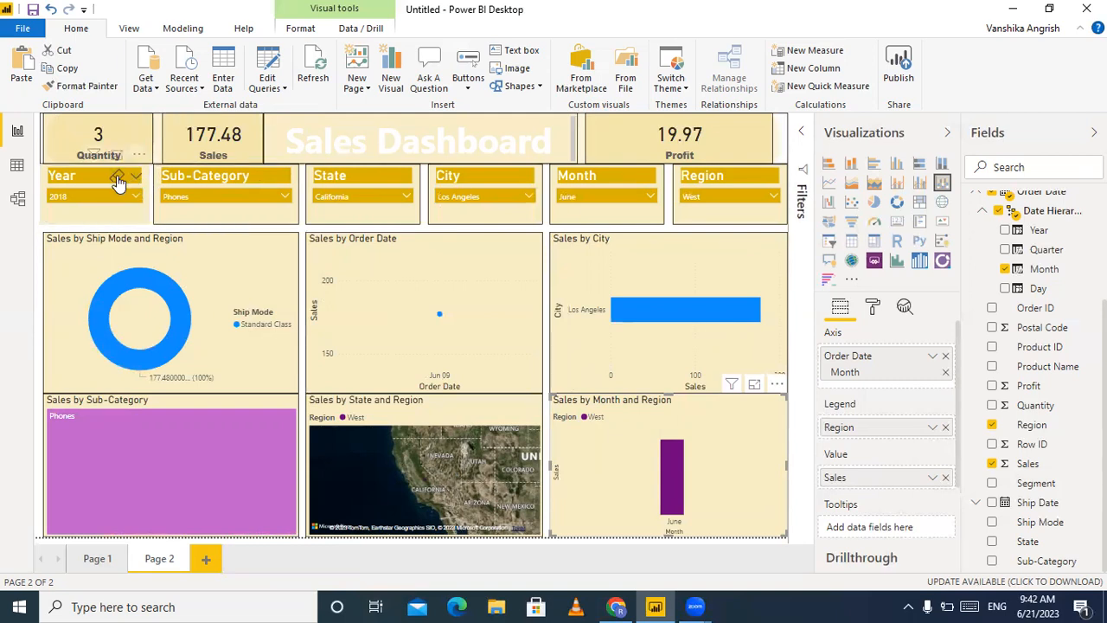
- Clear the selections of the Year, Sub-Category, State, City, Month and Region slicers
{"action": "left_click", "coordinate": [117, 177]}
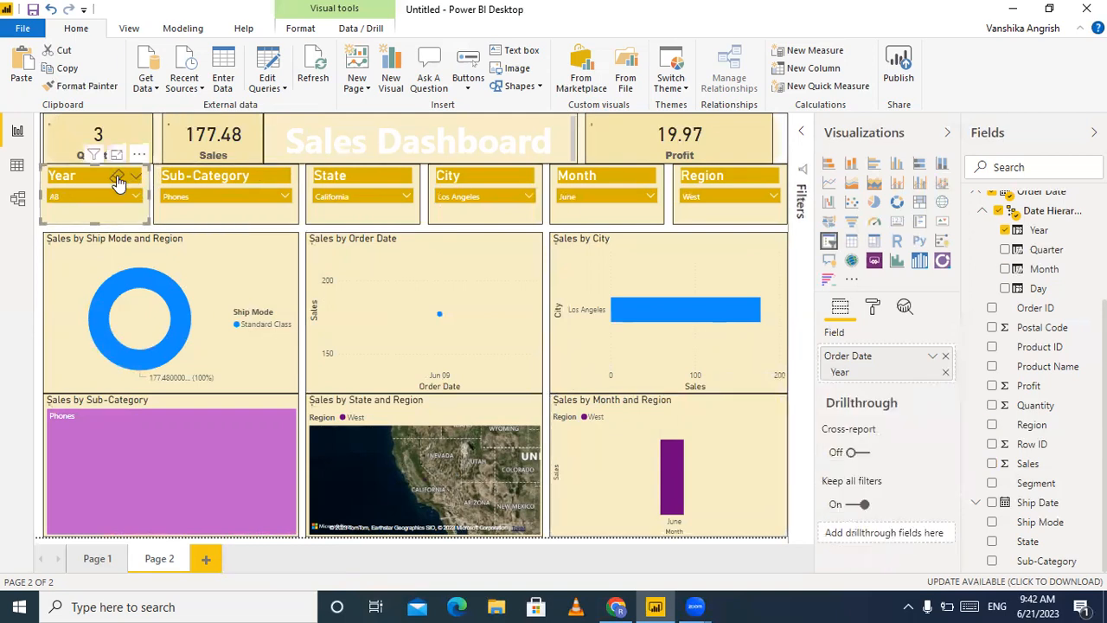
{"action": "left_click", "coordinate": [269, 172]}
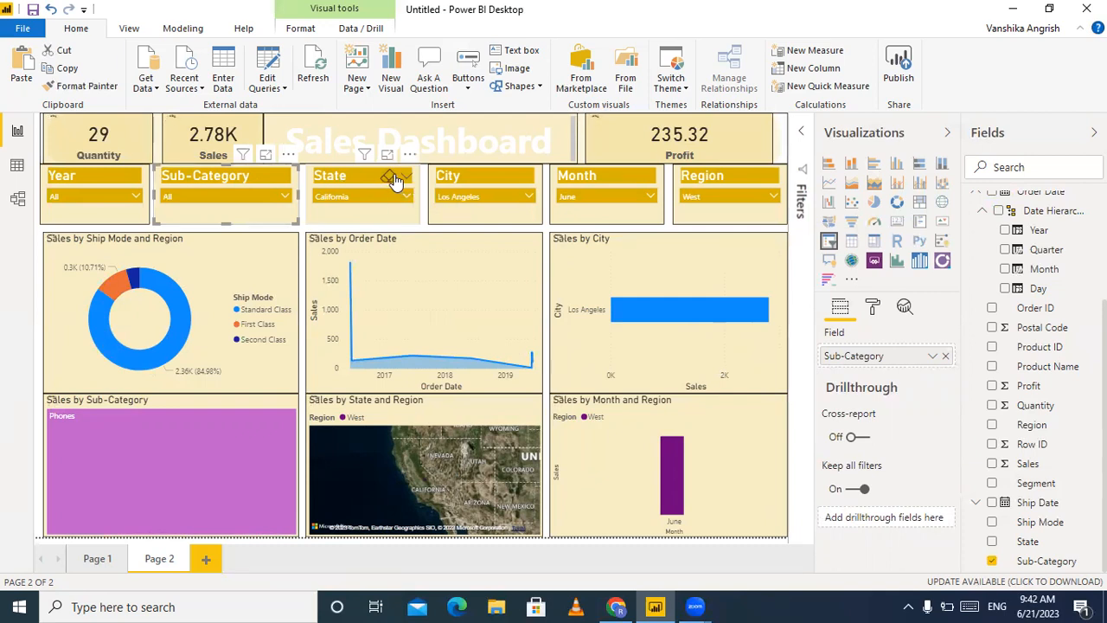
{"action": "left_click", "coordinate": [388, 176]}
{"action": "mouse_move", "coordinate": [509, 183]}
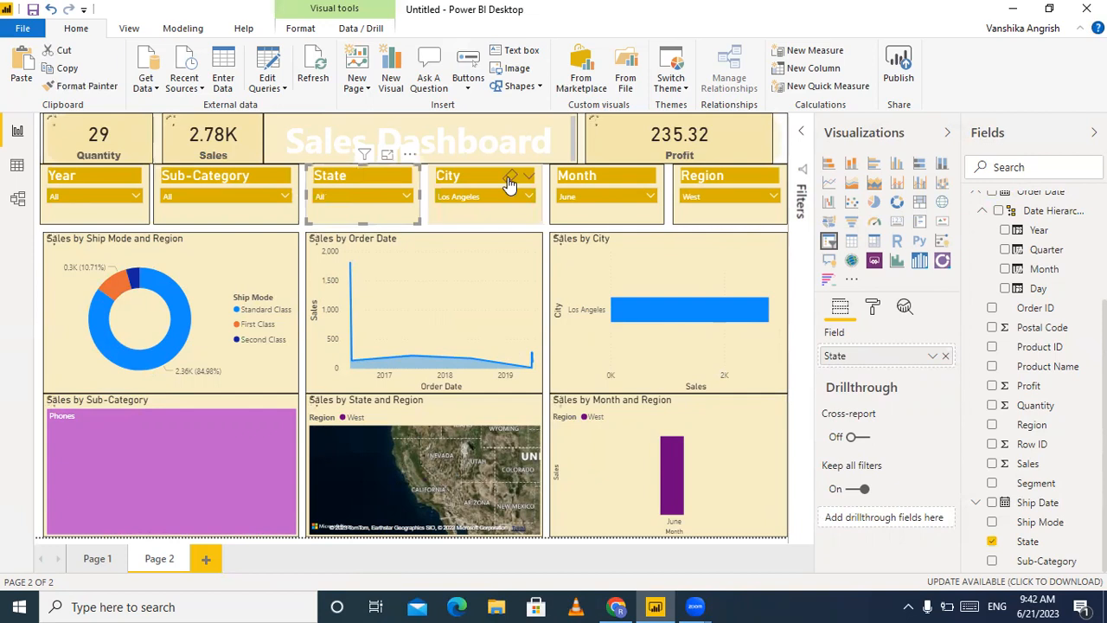
{"action": "left_click", "coordinate": [510, 178]}
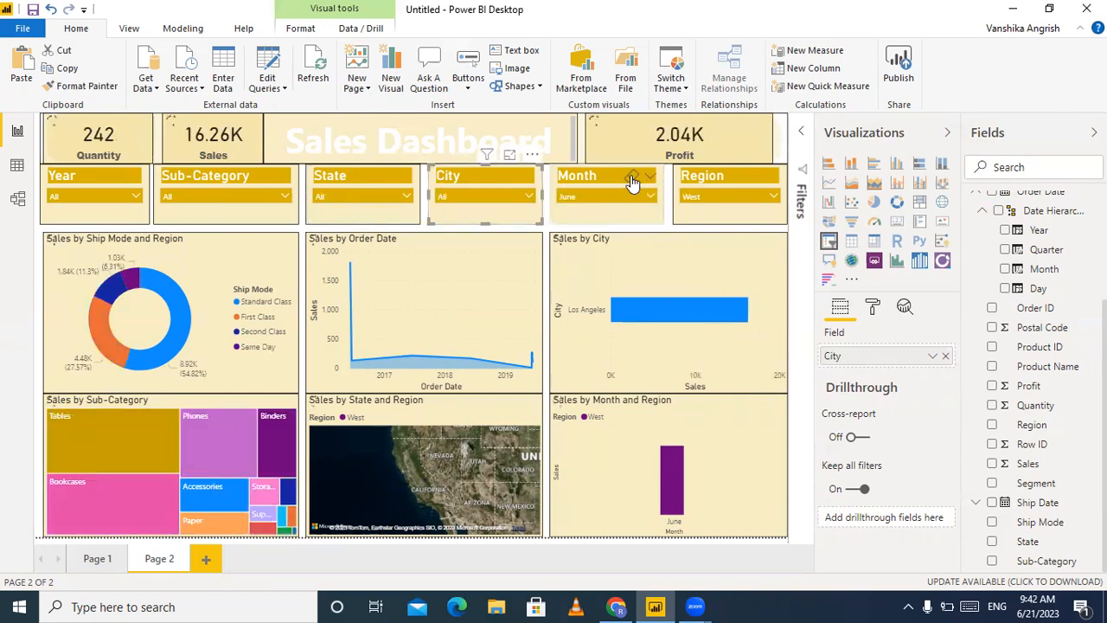
{"action": "left_click", "coordinate": [633, 180]}
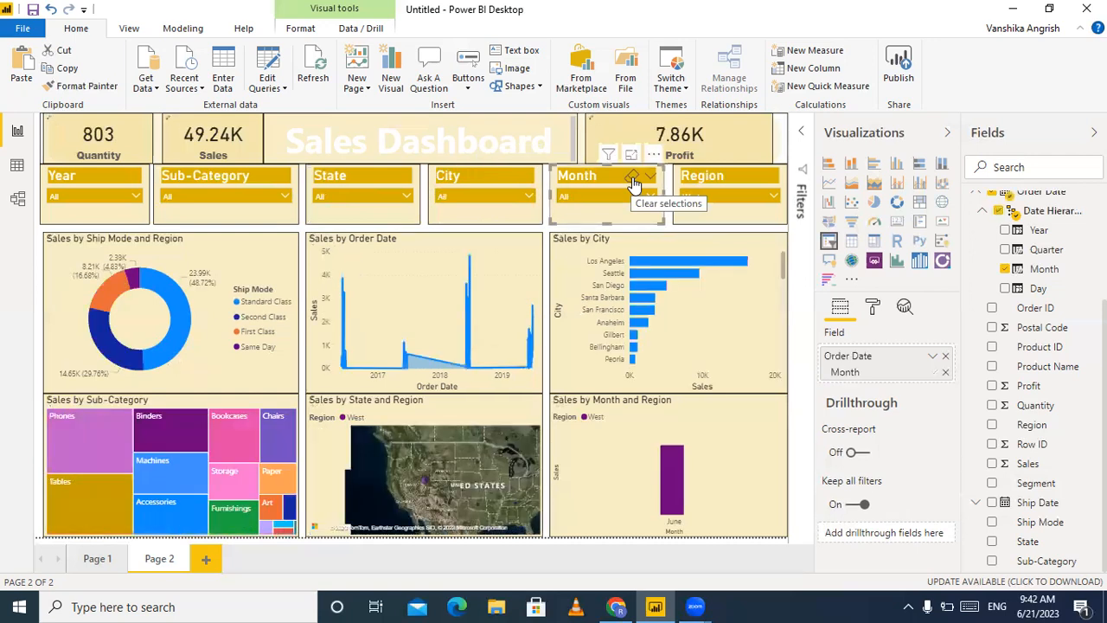
{"action": "left_click", "coordinate": [773, 198]}
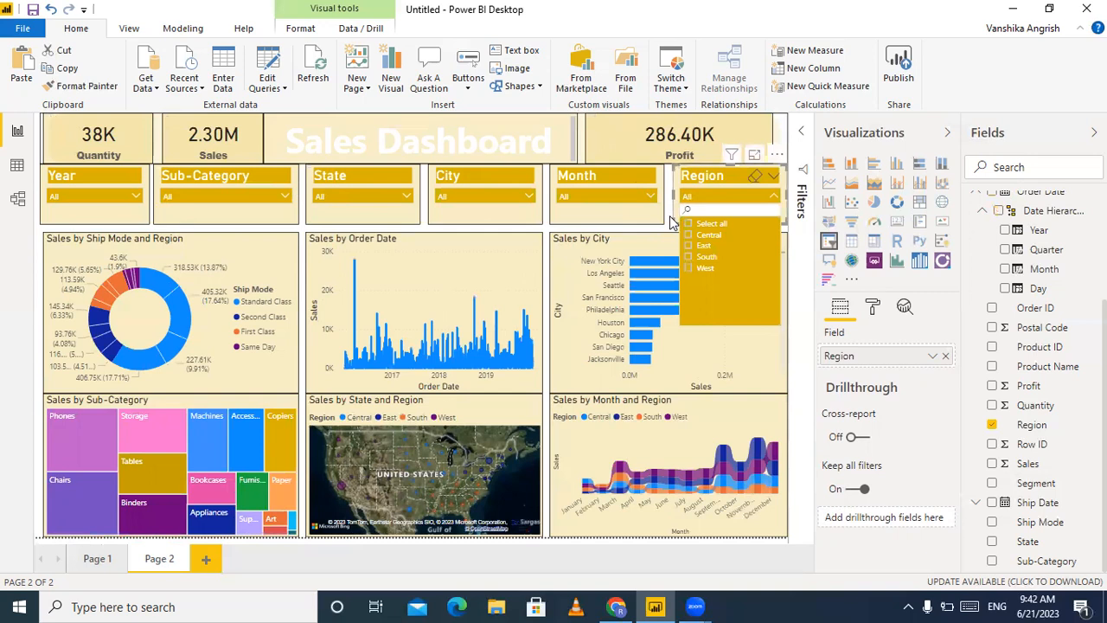
{"action": "left_click", "coordinate": [617, 438]}
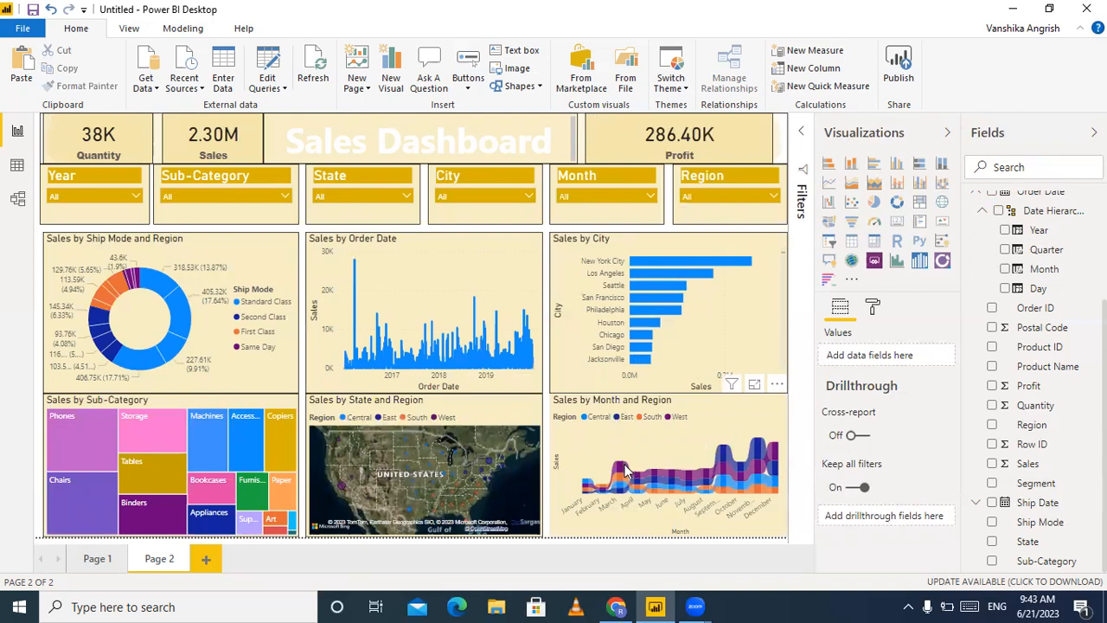
- Edit the Year slicer's interactions to None for the Sales by City bar chart and the Sales by Month and Region ribbon chart
{"action": "mouse_move", "coordinate": [594, 476]}
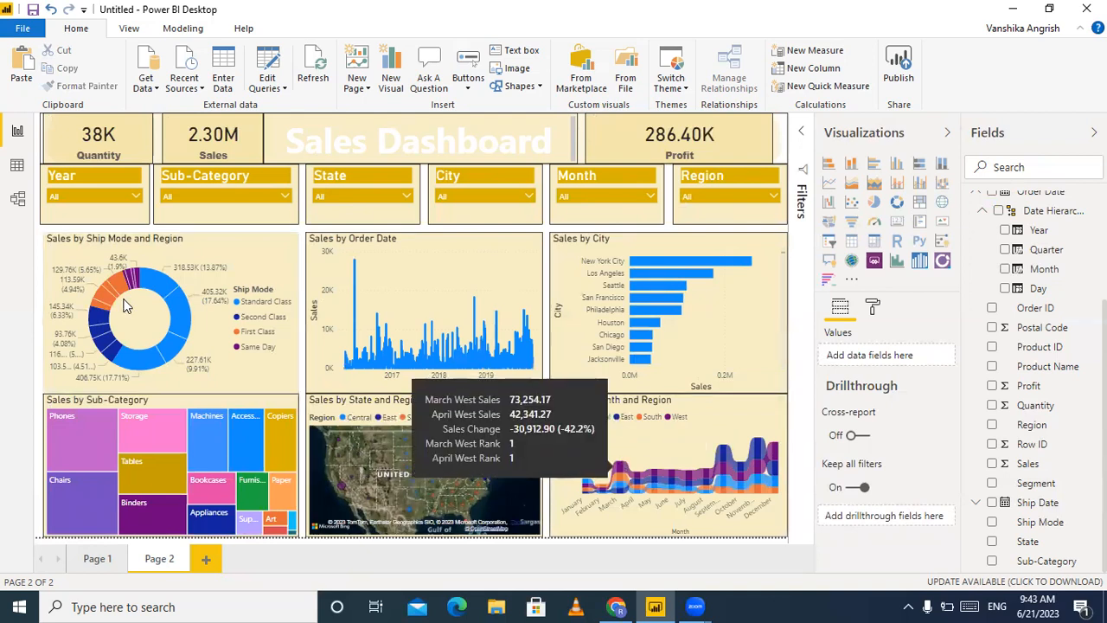
{"action": "mouse_move", "coordinate": [107, 282]}
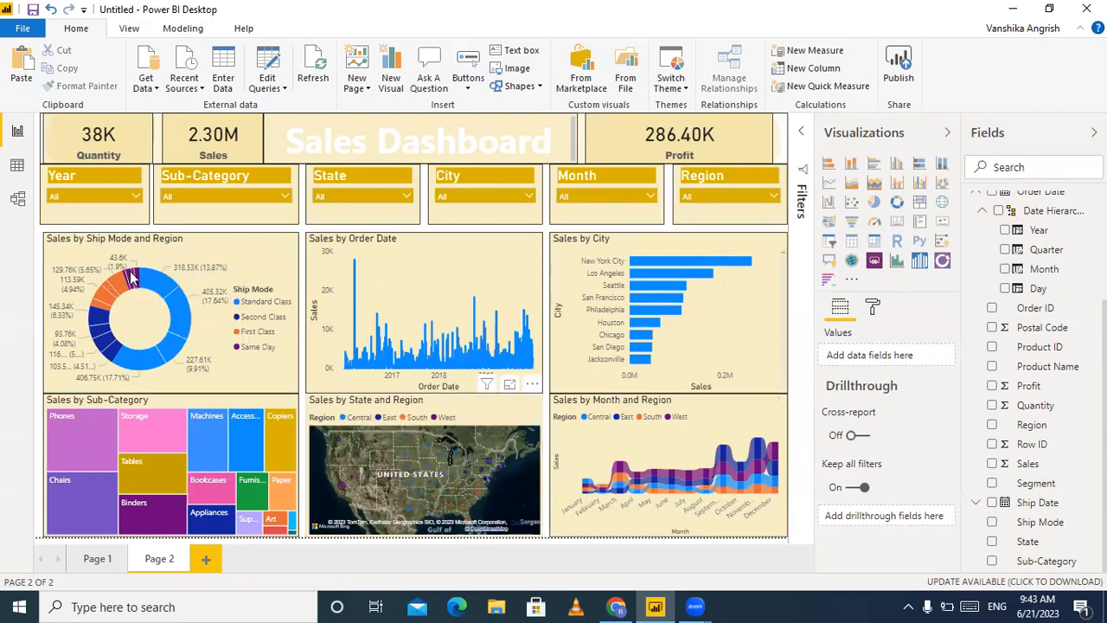
{"action": "left_click", "coordinate": [81, 206]}
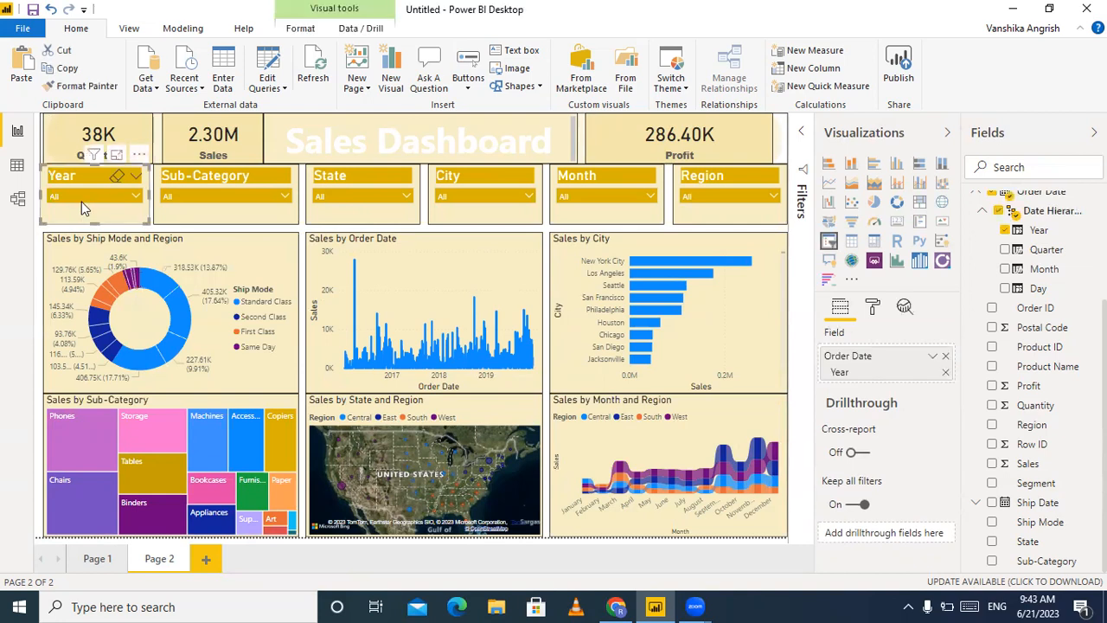
{"action": "left_click", "coordinate": [298, 29]}
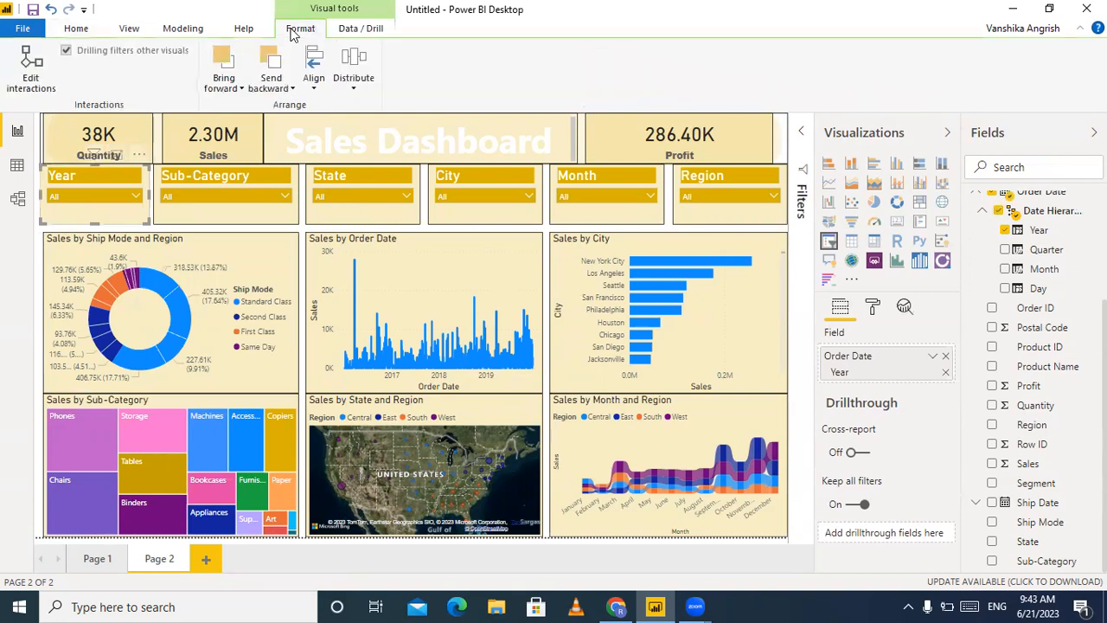
{"action": "left_click", "coordinate": [49, 84]}
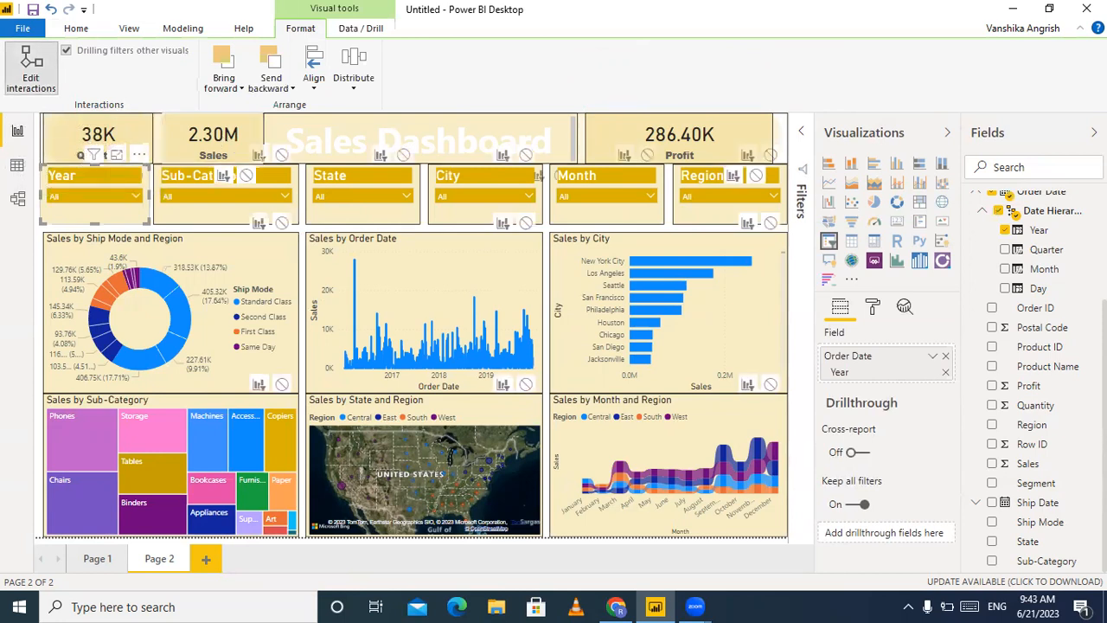
{"action": "left_click", "coordinate": [770, 224]}
{"action": "left_click", "coordinate": [771, 385]}
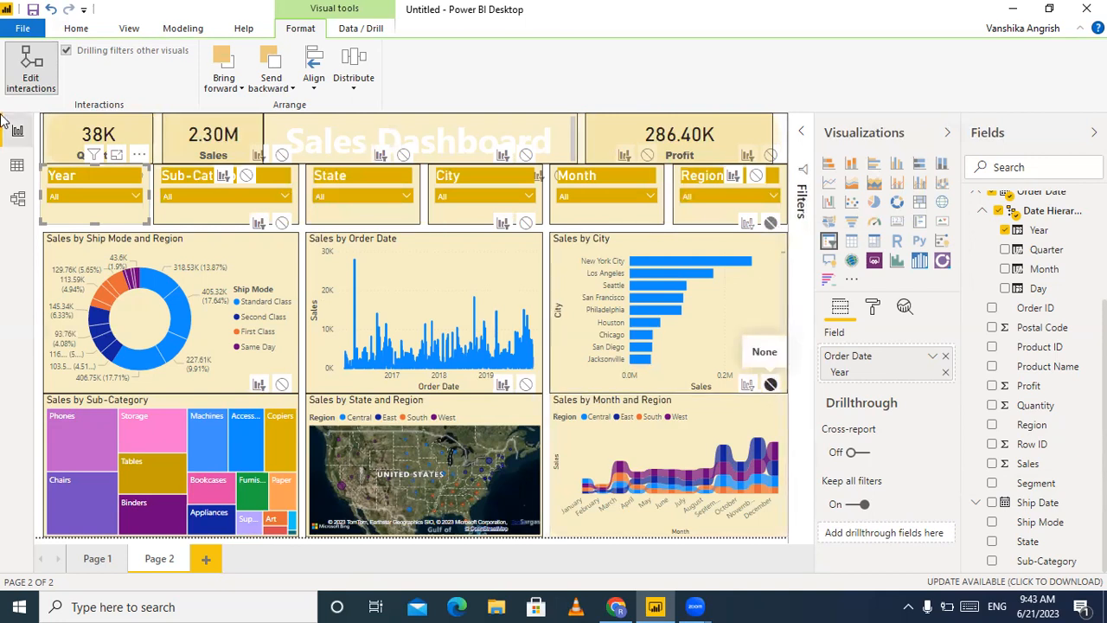
- Test the Year slicer's edited interactions with 2016, 2017, 2018 and 2019 in turn, and clear its selection
{"action": "left_click", "coordinate": [134, 197]}
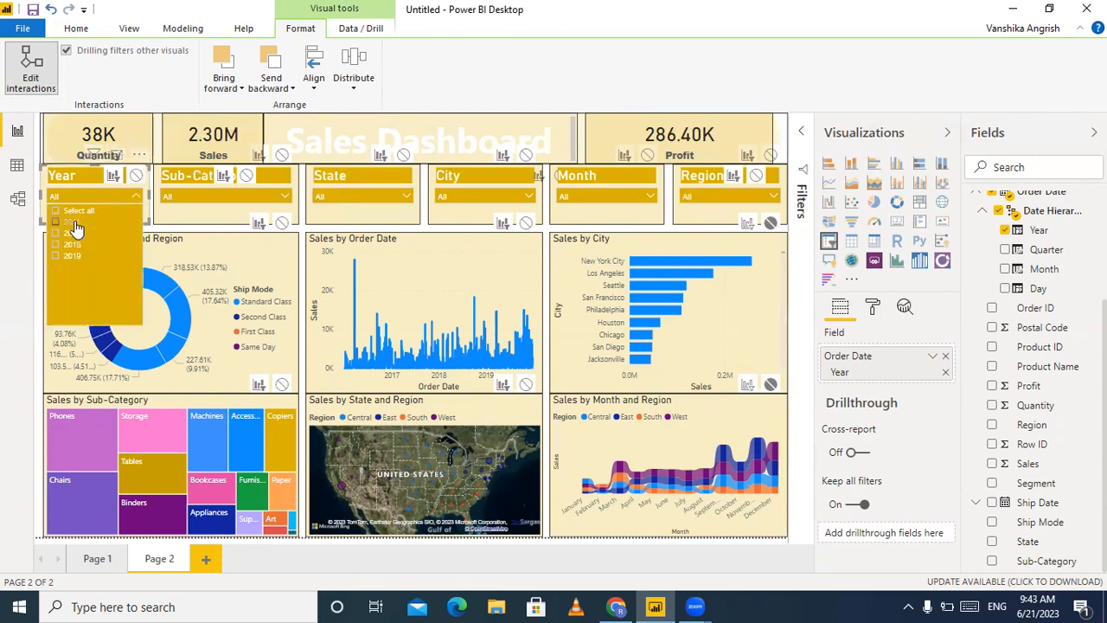
{"action": "left_click", "coordinate": [76, 227]}
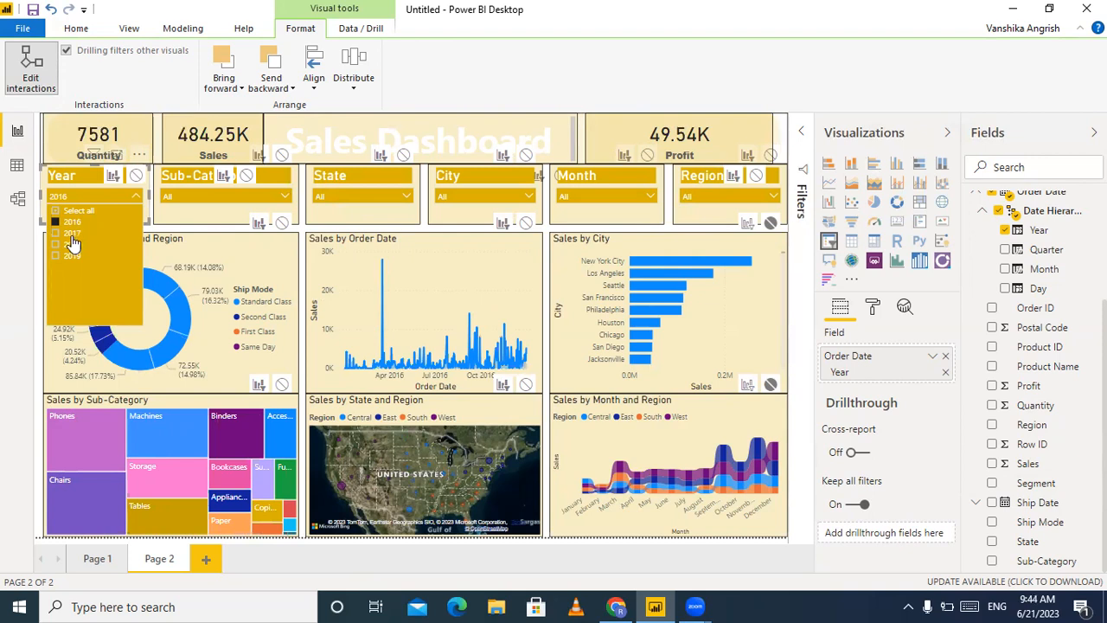
{"action": "left_click", "coordinate": [73, 237]}
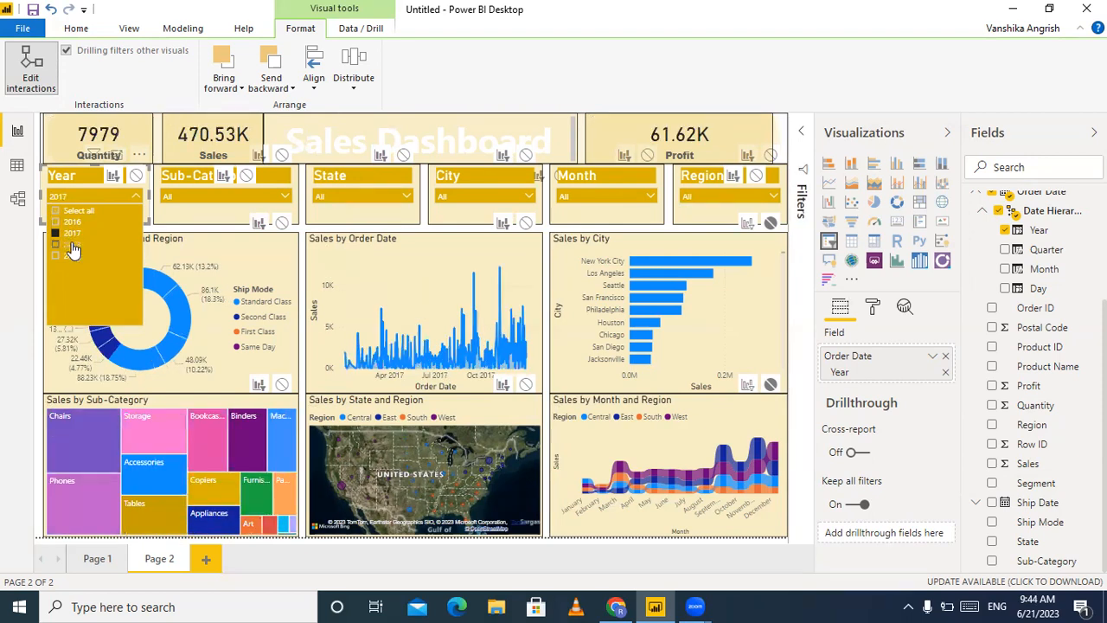
{"action": "left_click", "coordinate": [73, 248]}
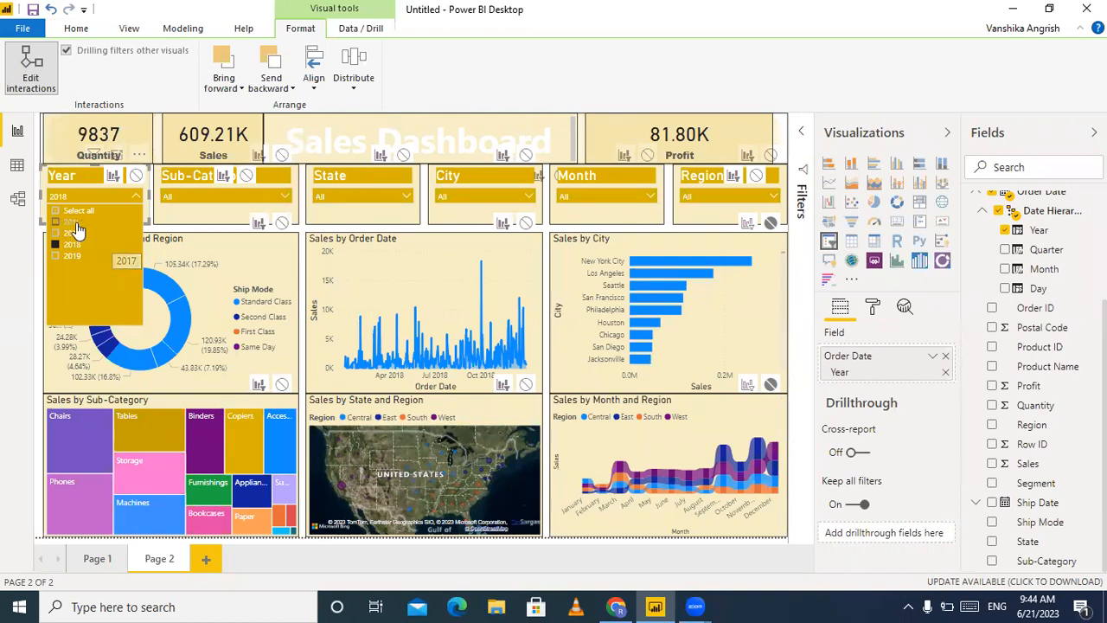
{"action": "left_click", "coordinate": [77, 258]}
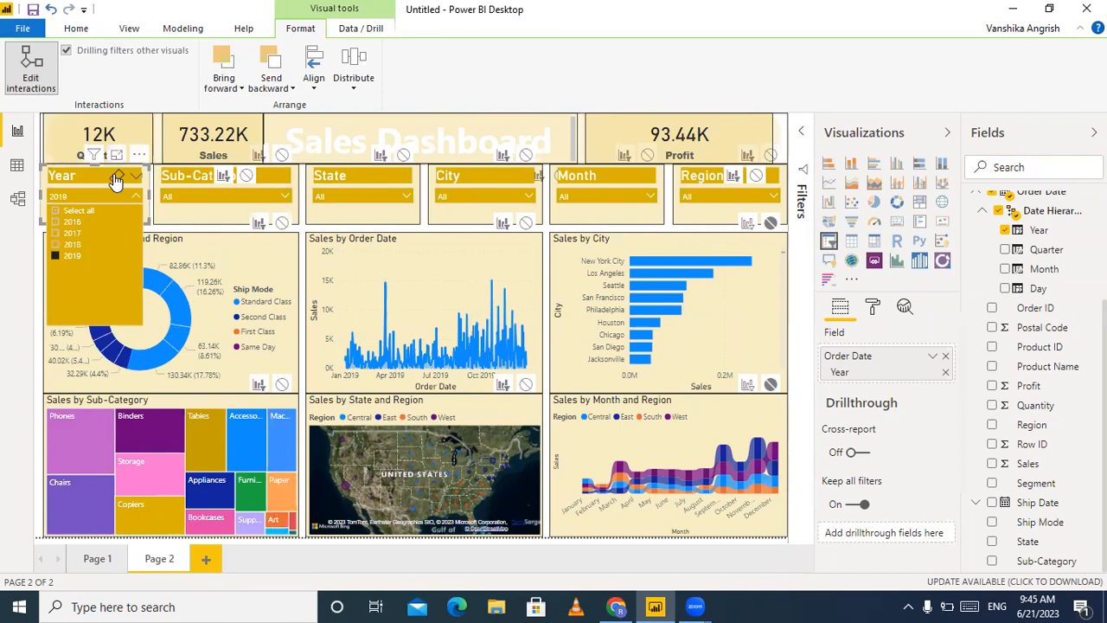
{"action": "left_click", "coordinate": [115, 177]}
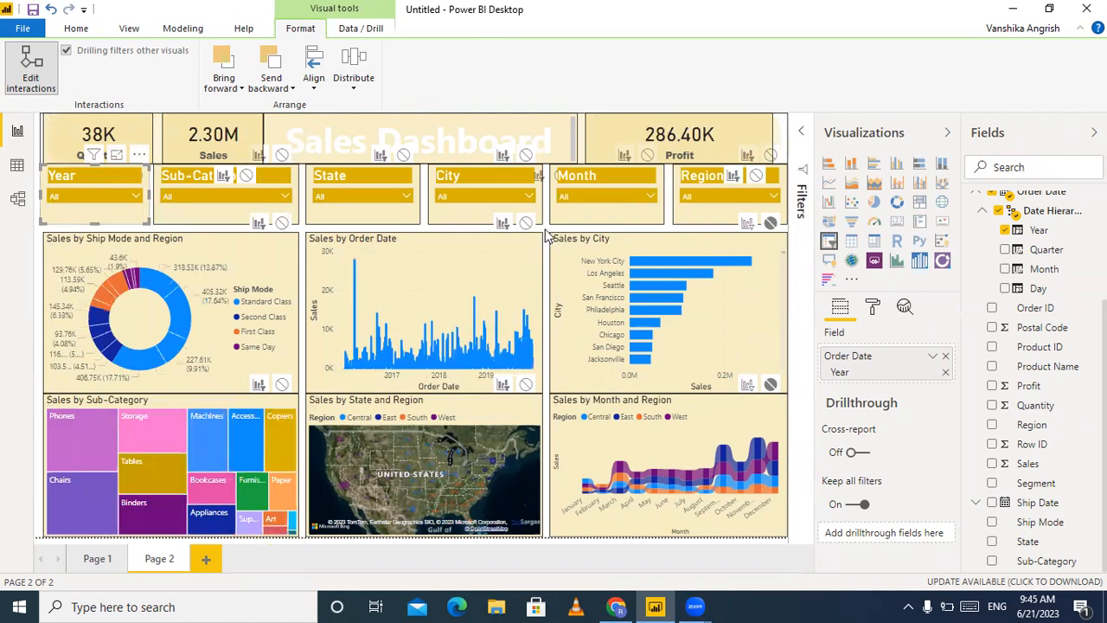
- Add image1 from the Desktop folder class data > html batch as the page background image
{"action": "left_click", "coordinate": [545, 235]}
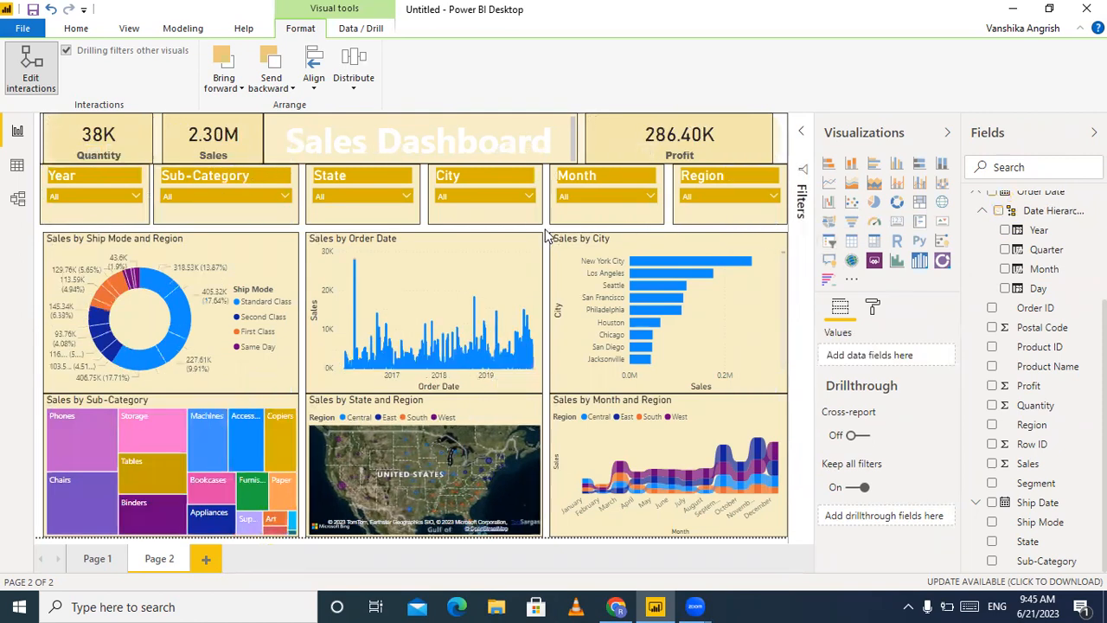
{"action": "left_click", "coordinate": [875, 310]}
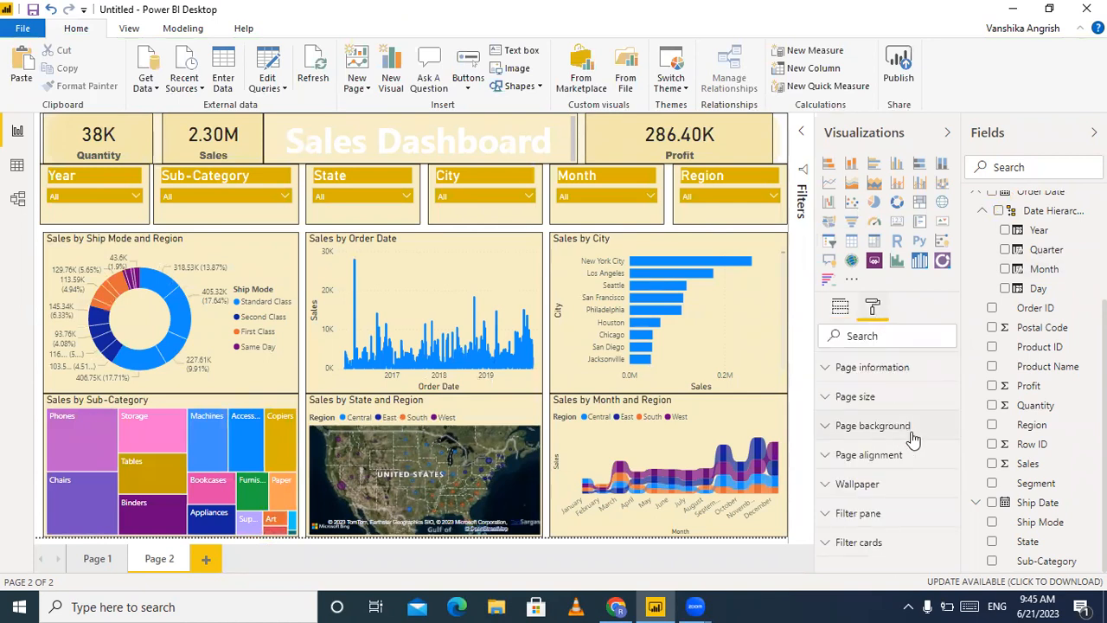
{"action": "left_click", "coordinate": [831, 426]}
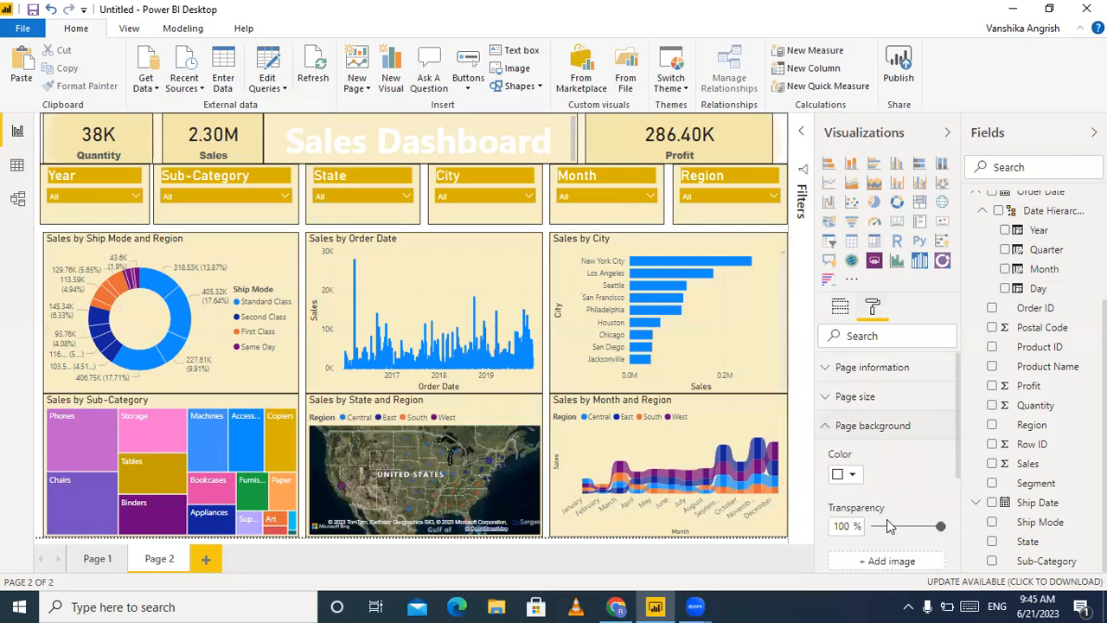
{"action": "left_click", "coordinate": [891, 563]}
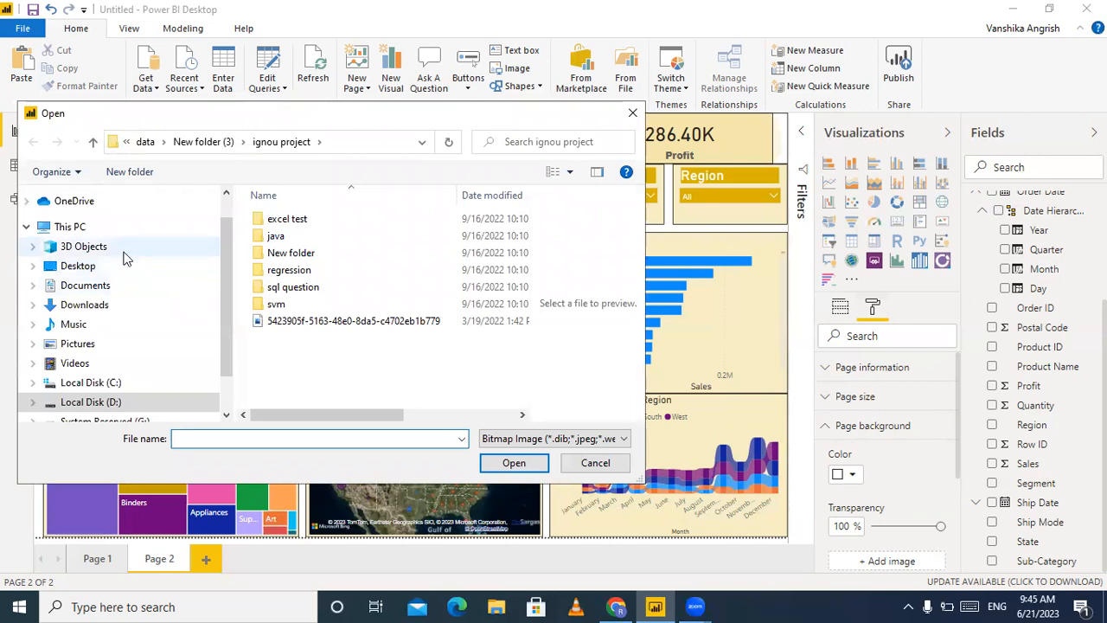
{"action": "left_click", "coordinate": [94, 267]}
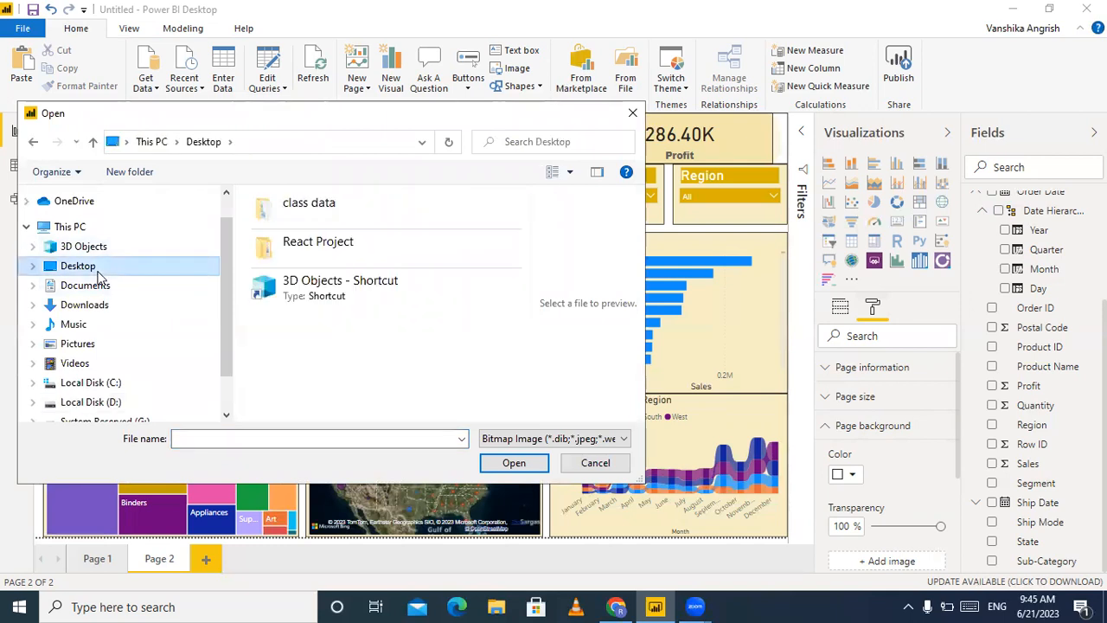
{"action": "left_click", "coordinate": [288, 205]}
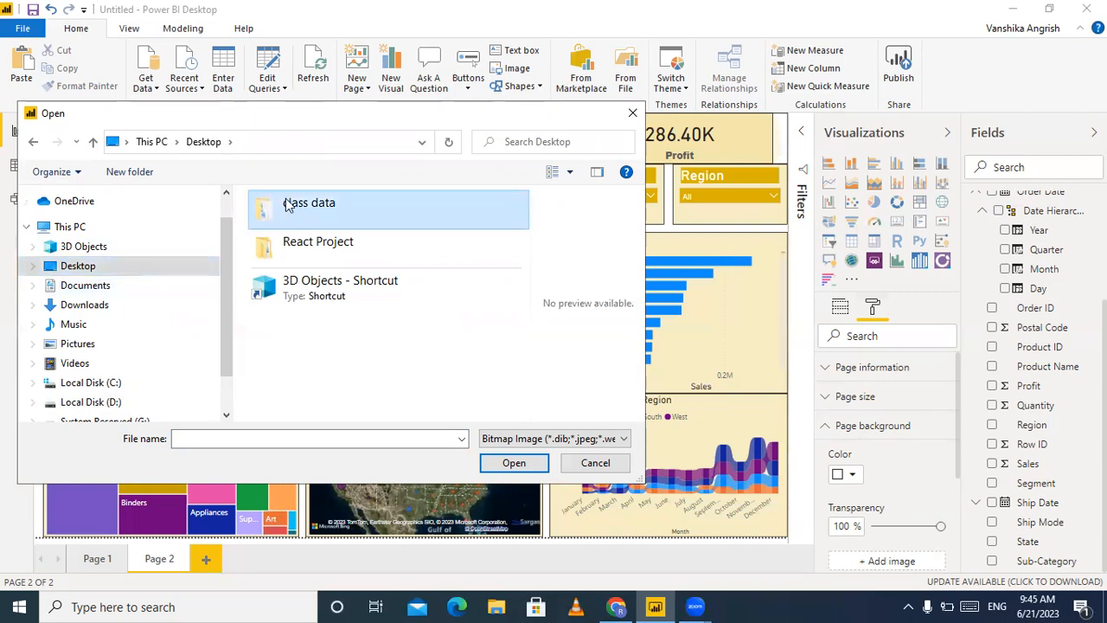
{"action": "double_click", "coordinate": [287, 203]}
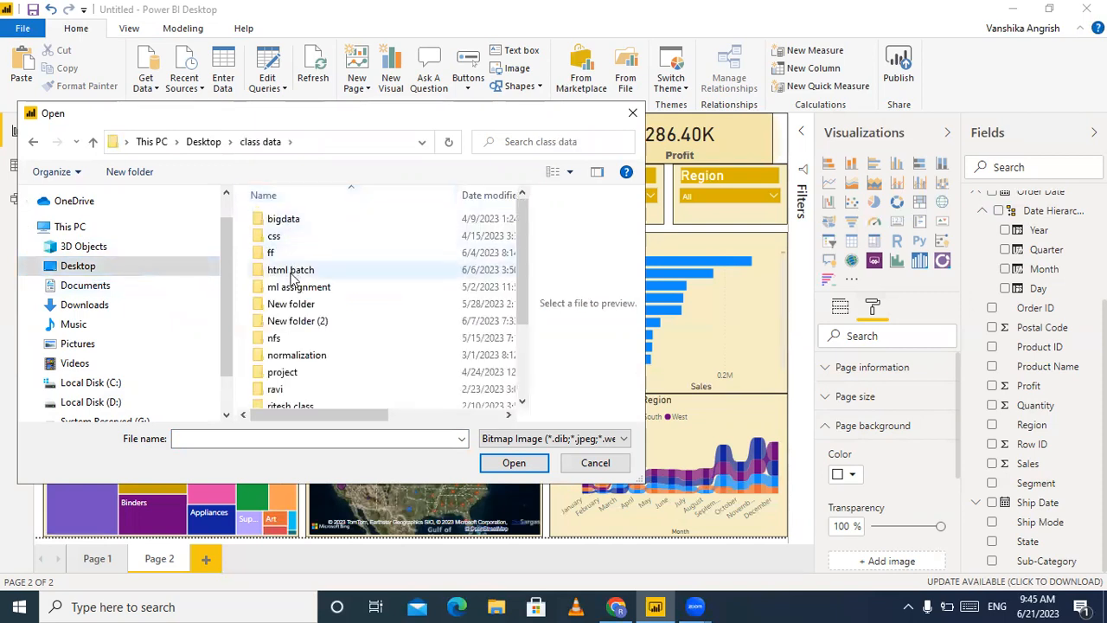
{"action": "double_click", "coordinate": [291, 271]}
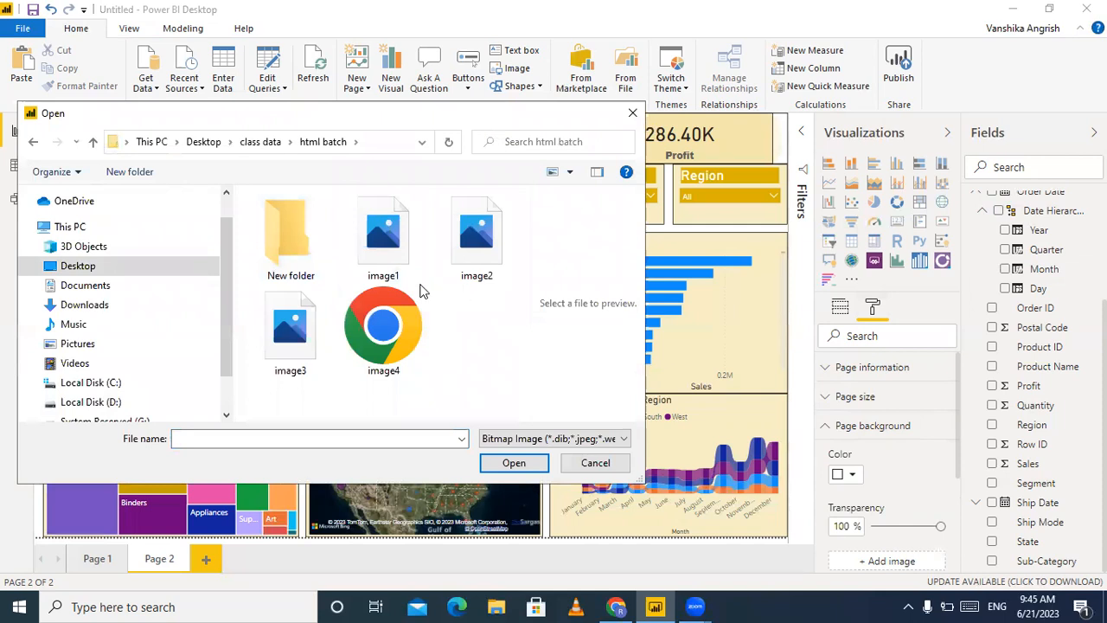
{"action": "left_click", "coordinate": [391, 264]}
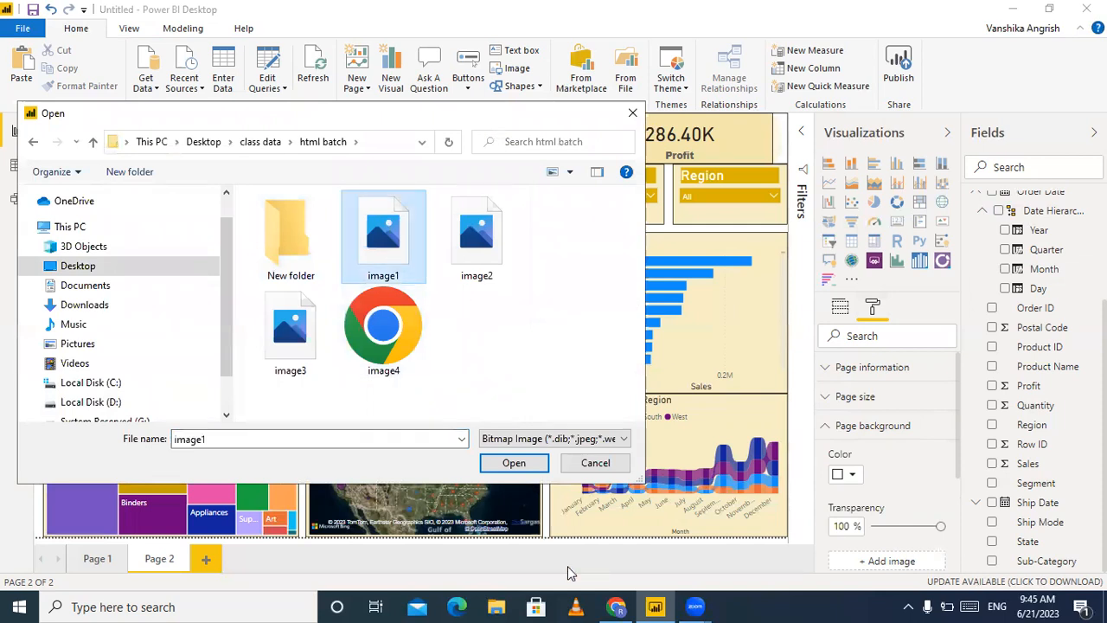
{"action": "left_click", "coordinate": [506, 466]}
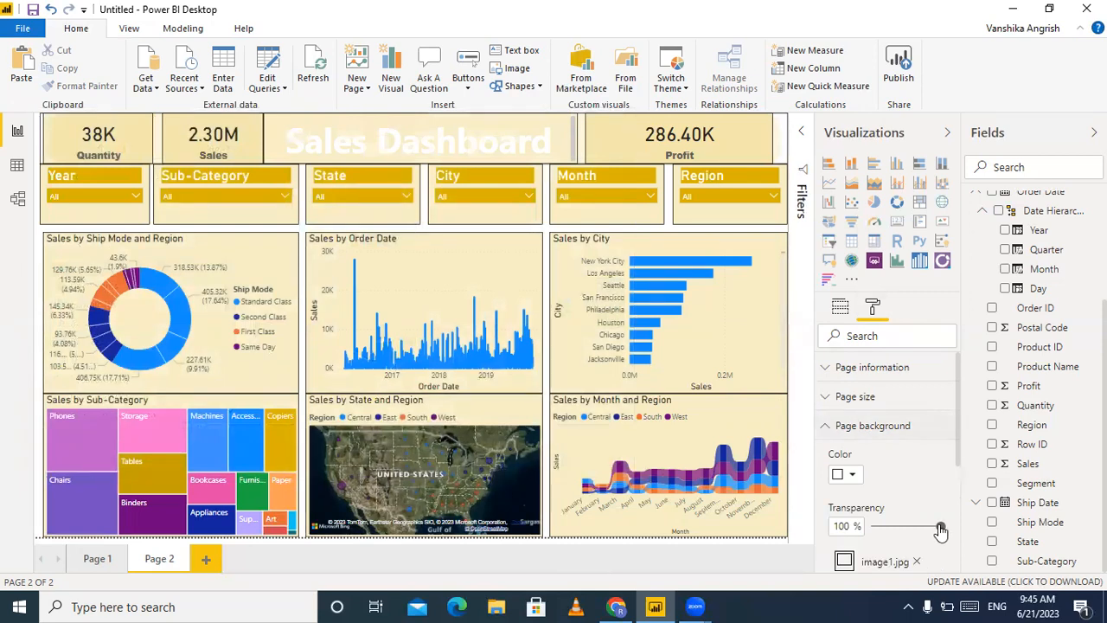
- Lower the page background's transparency to reveal the image and set its image fit to Fill
{"action": "left_click_drag", "start_coordinate": [944, 536], "coordinate": [879, 534]}
{"action": "scroll", "coordinate": [928, 497], "scroll_direction": "down", "scroll_amount": 3}
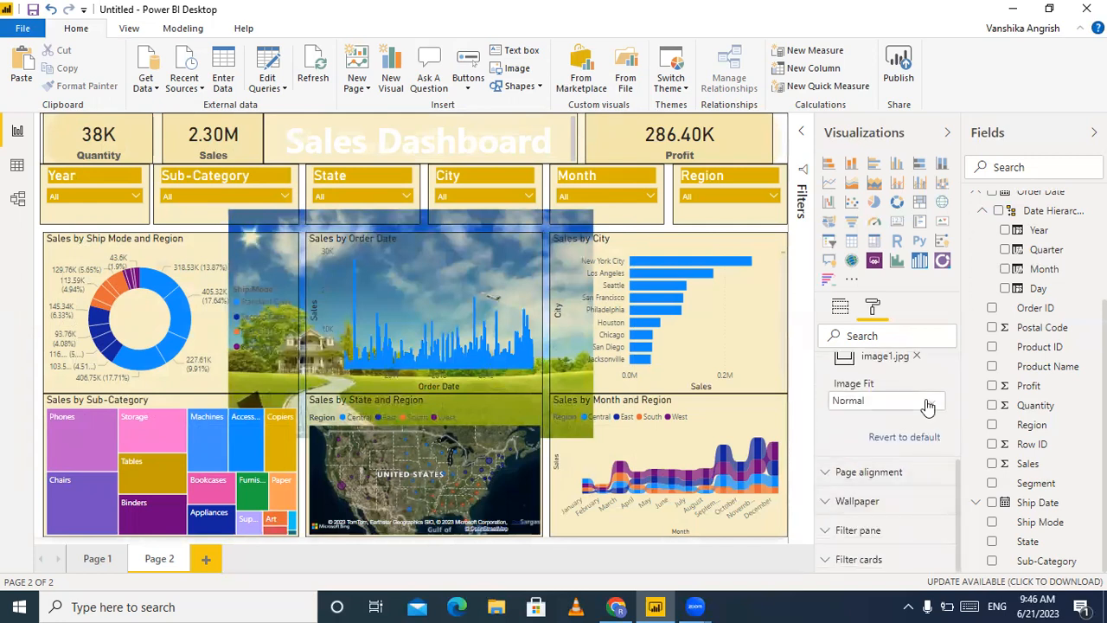
{"action": "left_click", "coordinate": [928, 403]}
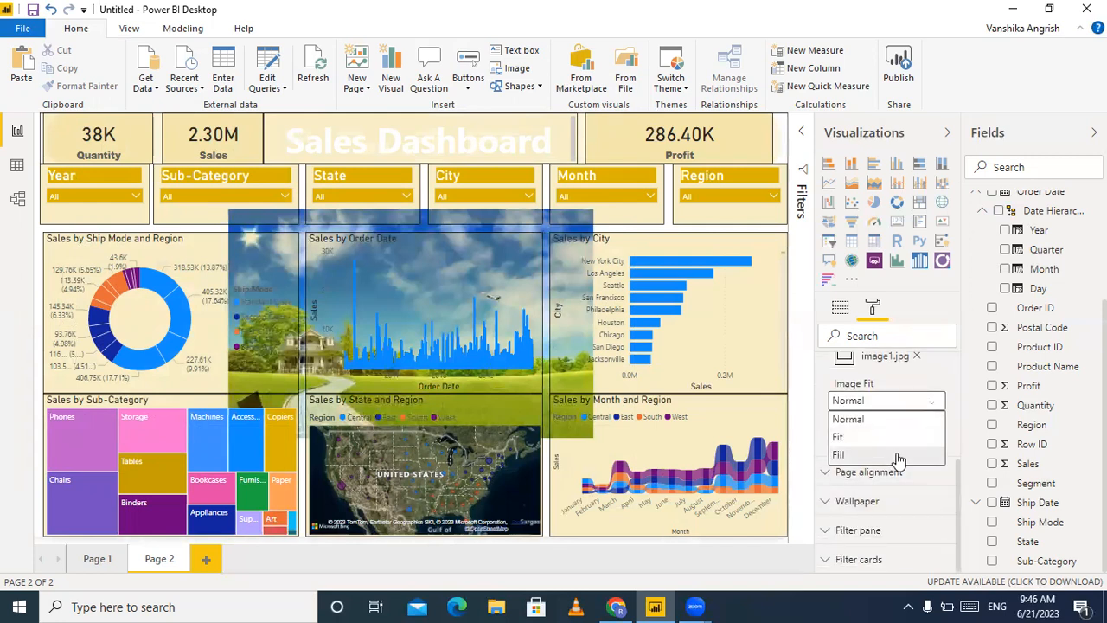
{"action": "left_click", "coordinate": [900, 456]}
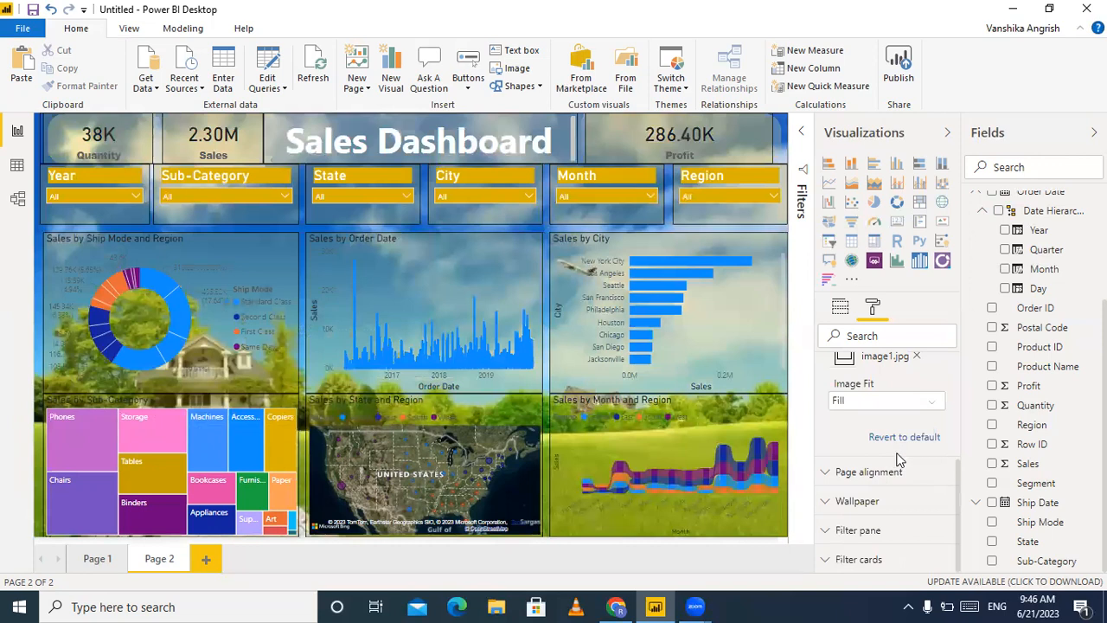